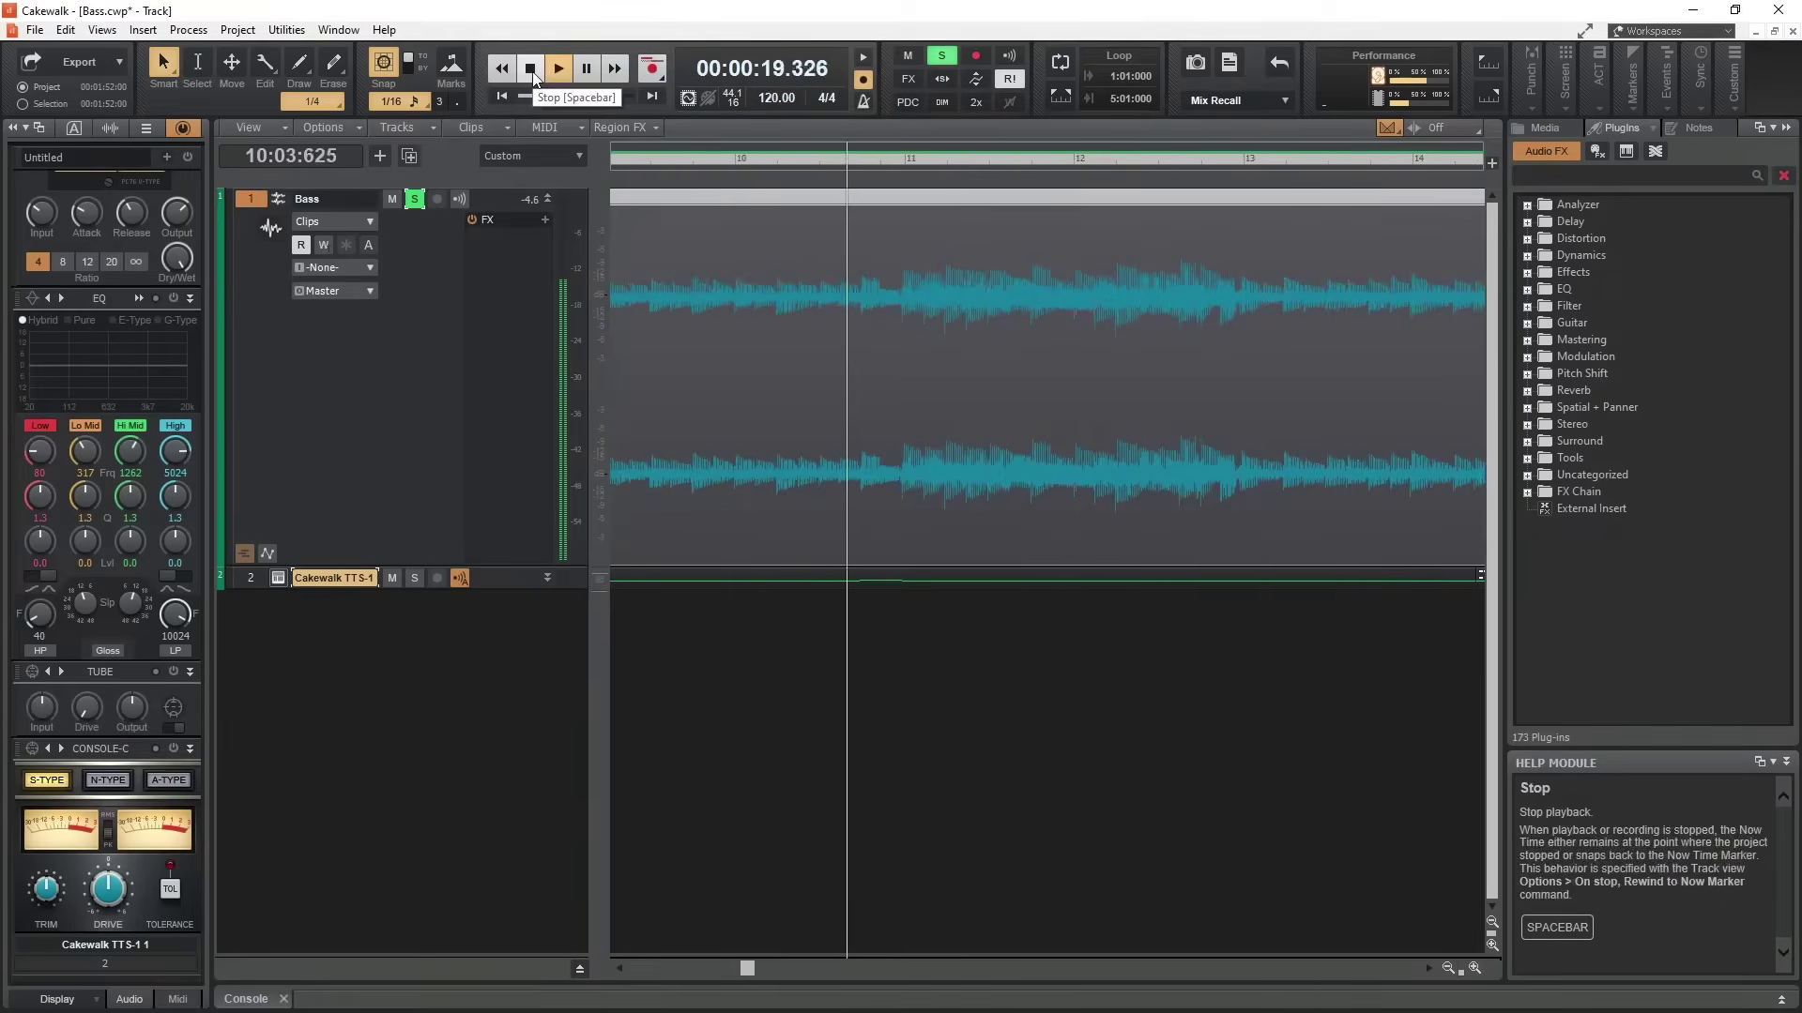
Step: Stop playback and add a TTS-1 instrument track via Insert Instrument
click(532, 75)
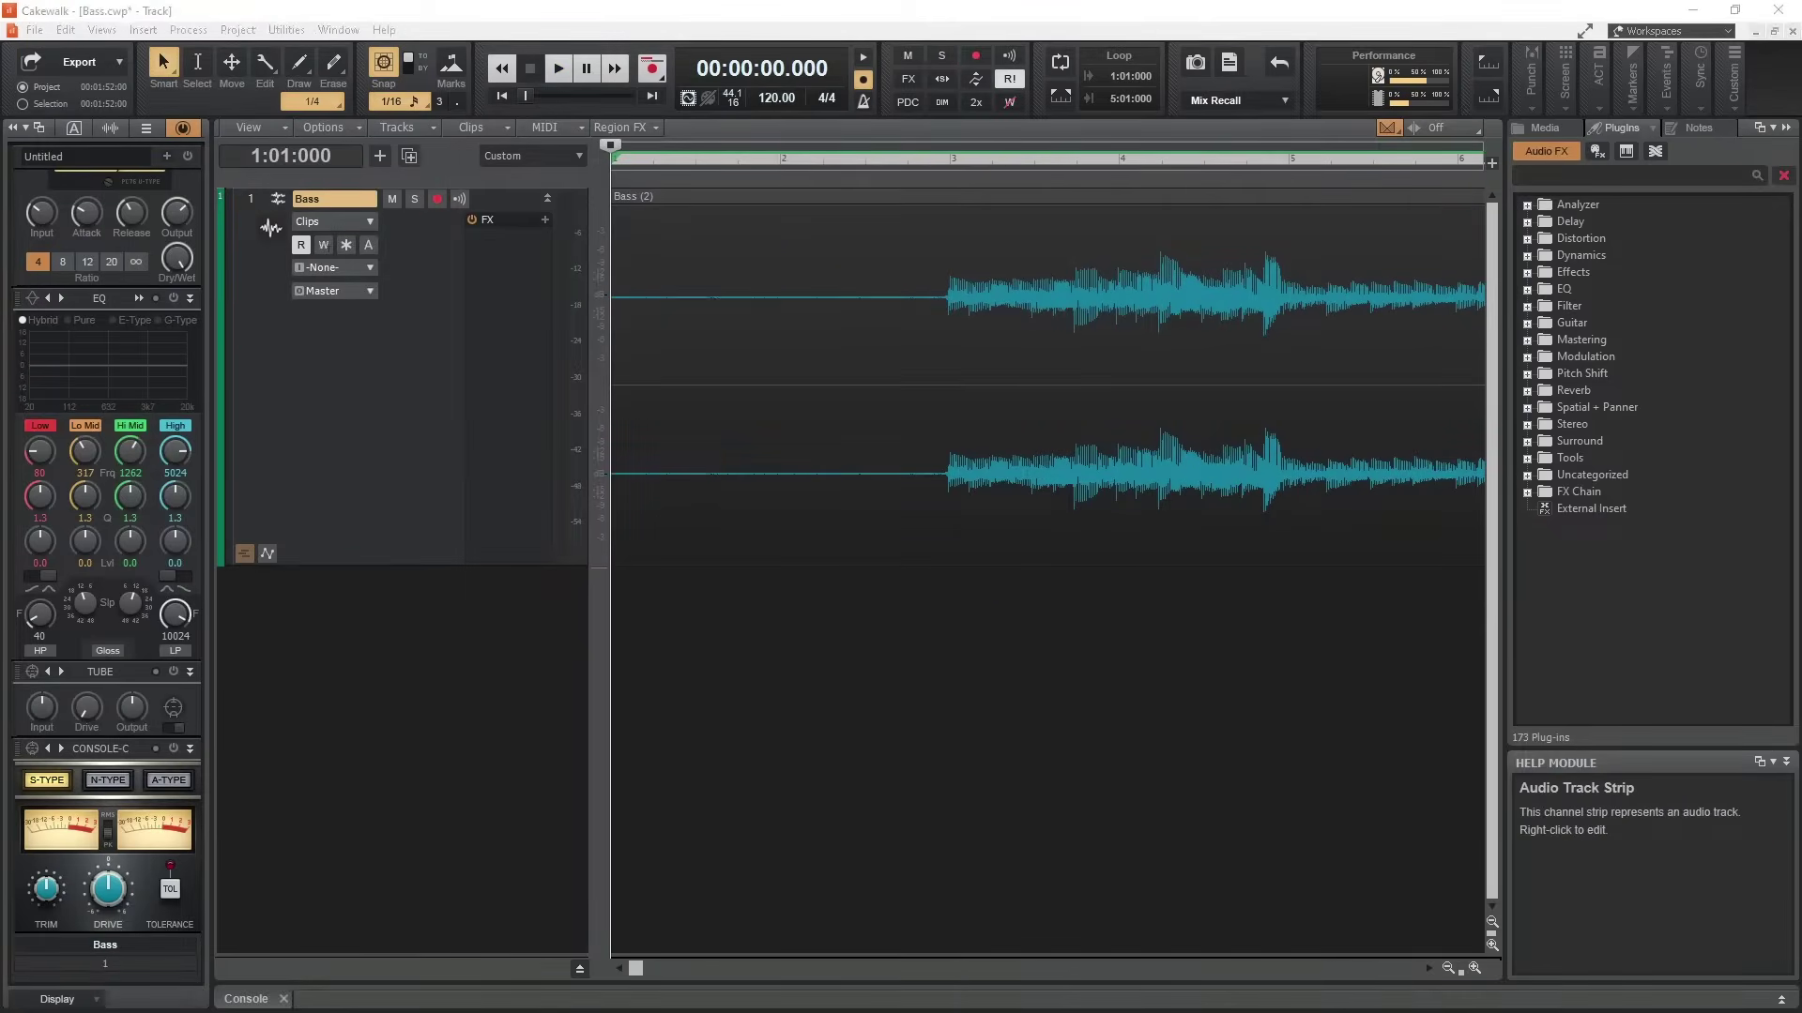
right_click(340, 652)
click(404, 735)
click(610, 282)
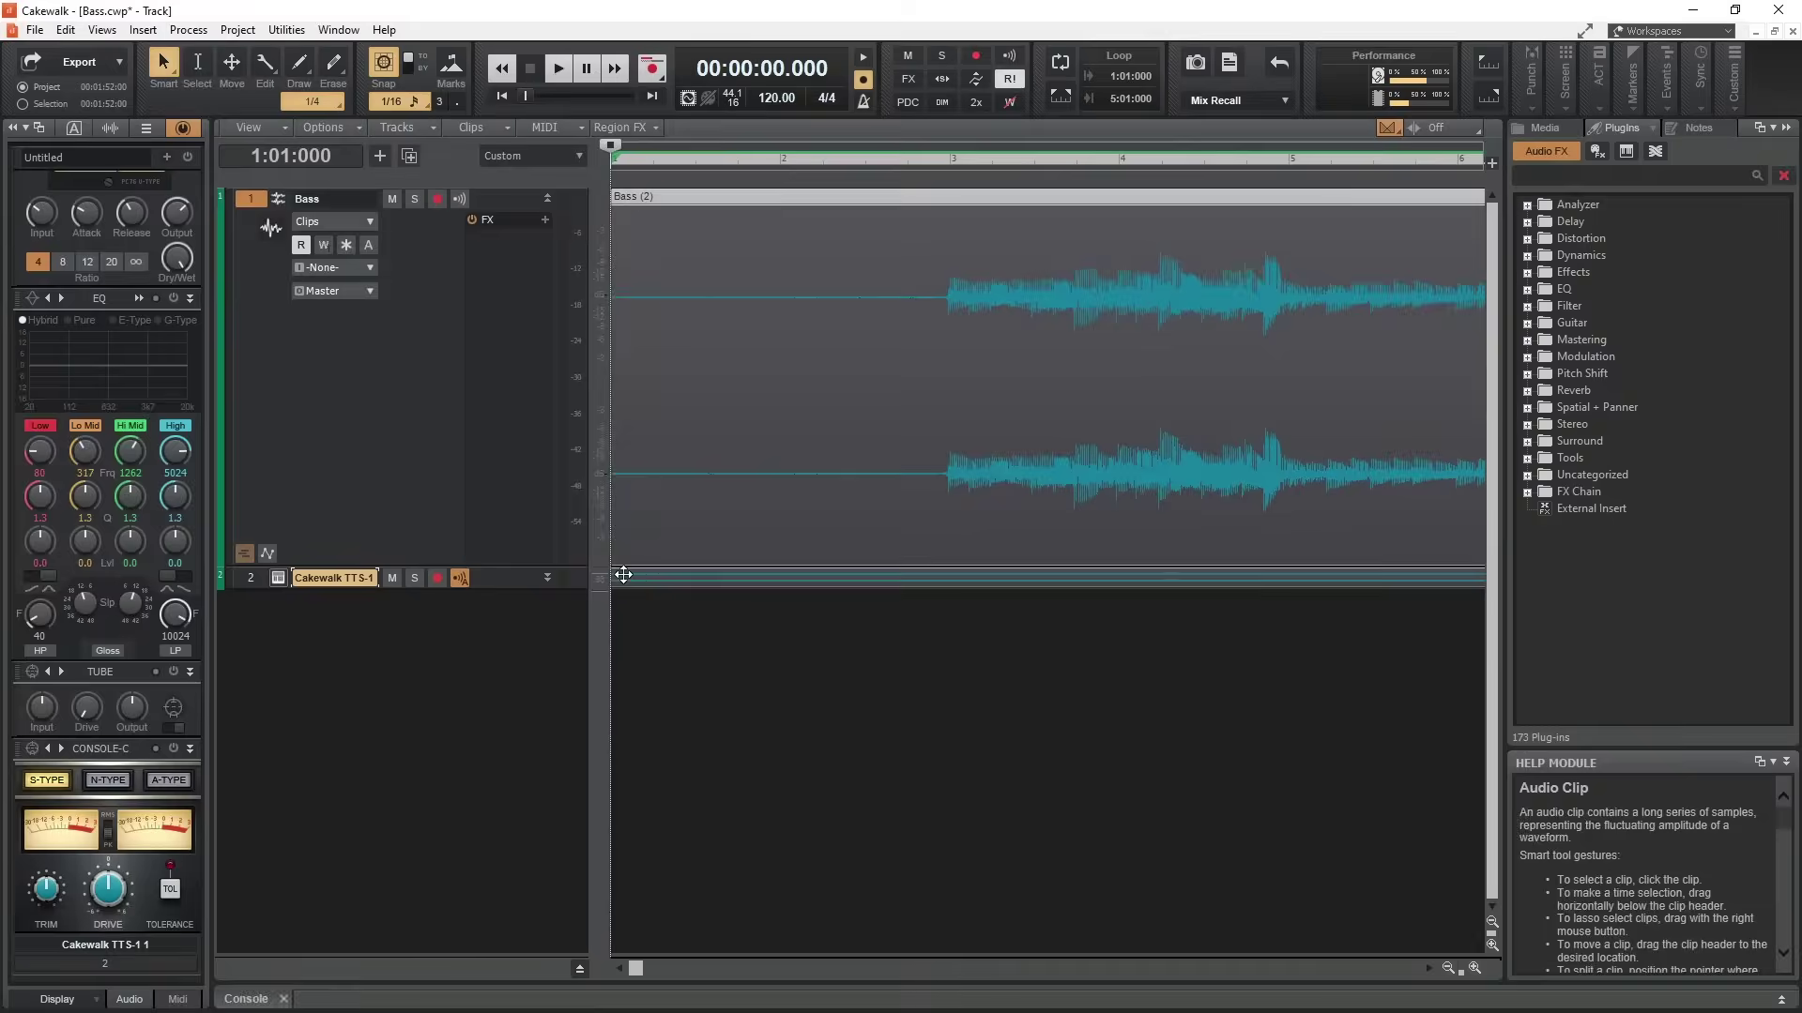
Step: Solo the TTS-1 track, start playback, and make the track taller
click(414, 577)
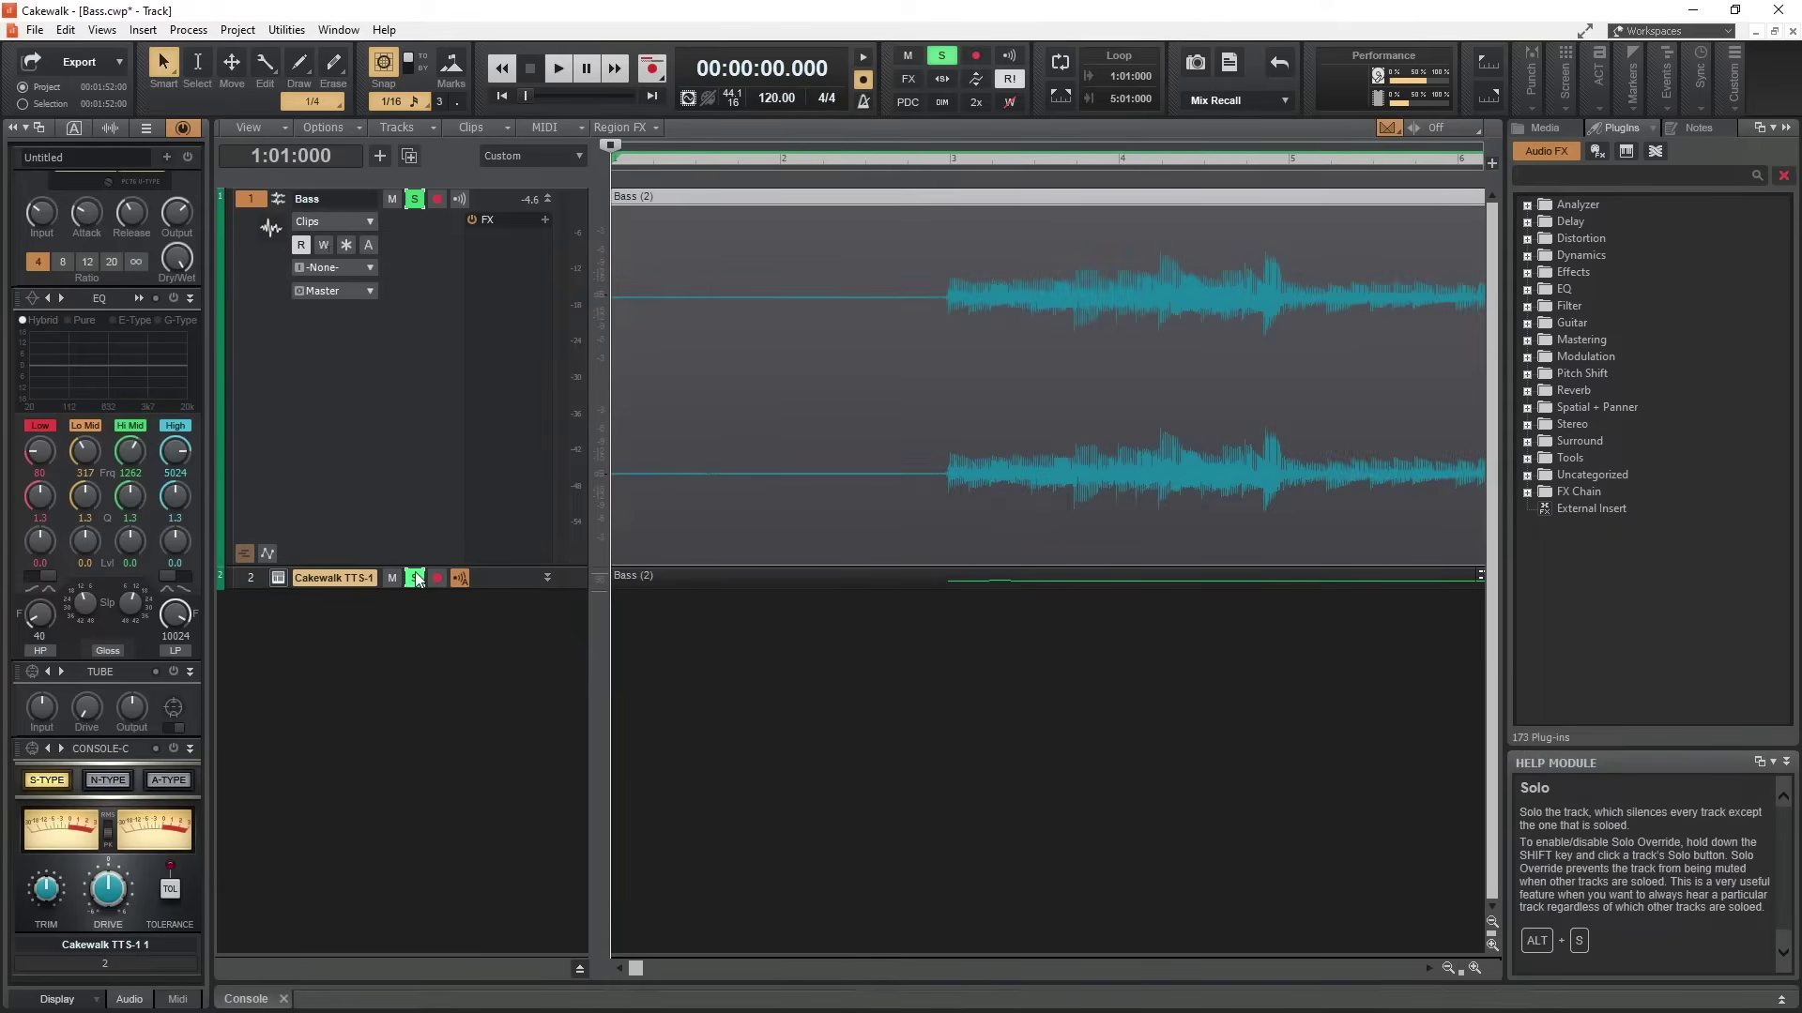
key(space)
drag(441, 589, 456, 743)
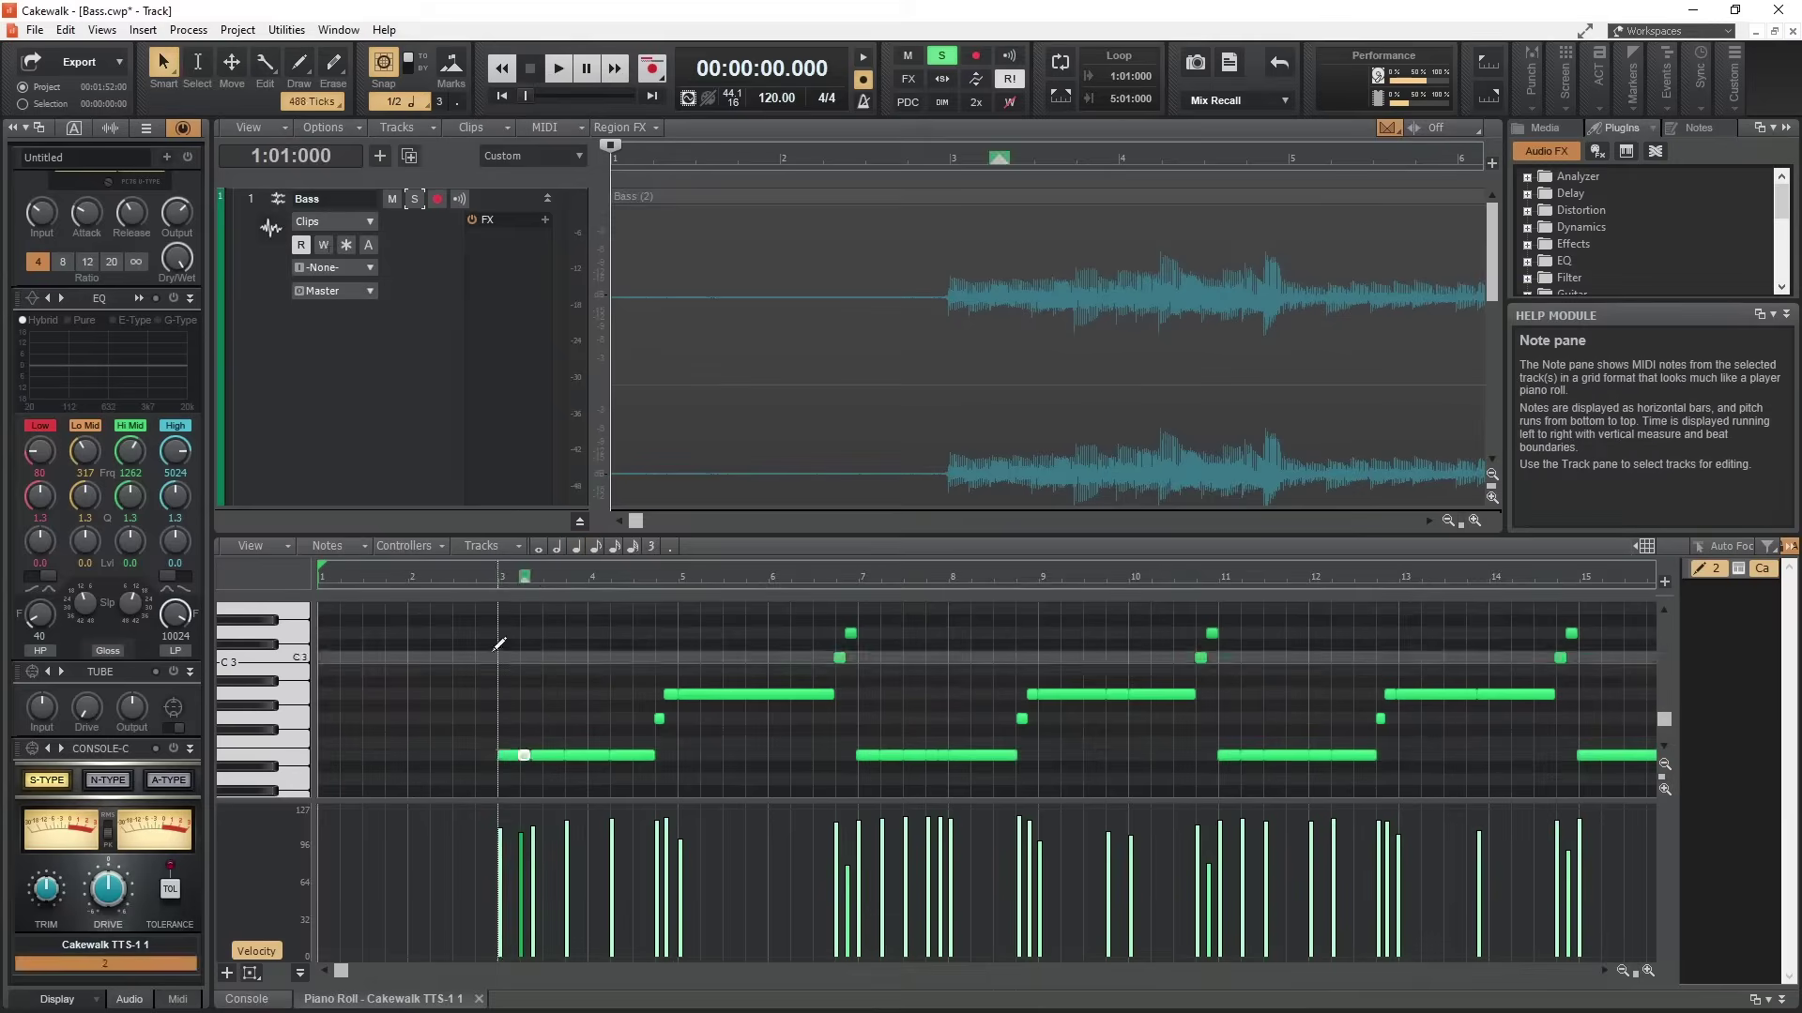
Step: With 1/8 snap, lengthen the A2 note to the right in the Piano Roll
click(595, 546)
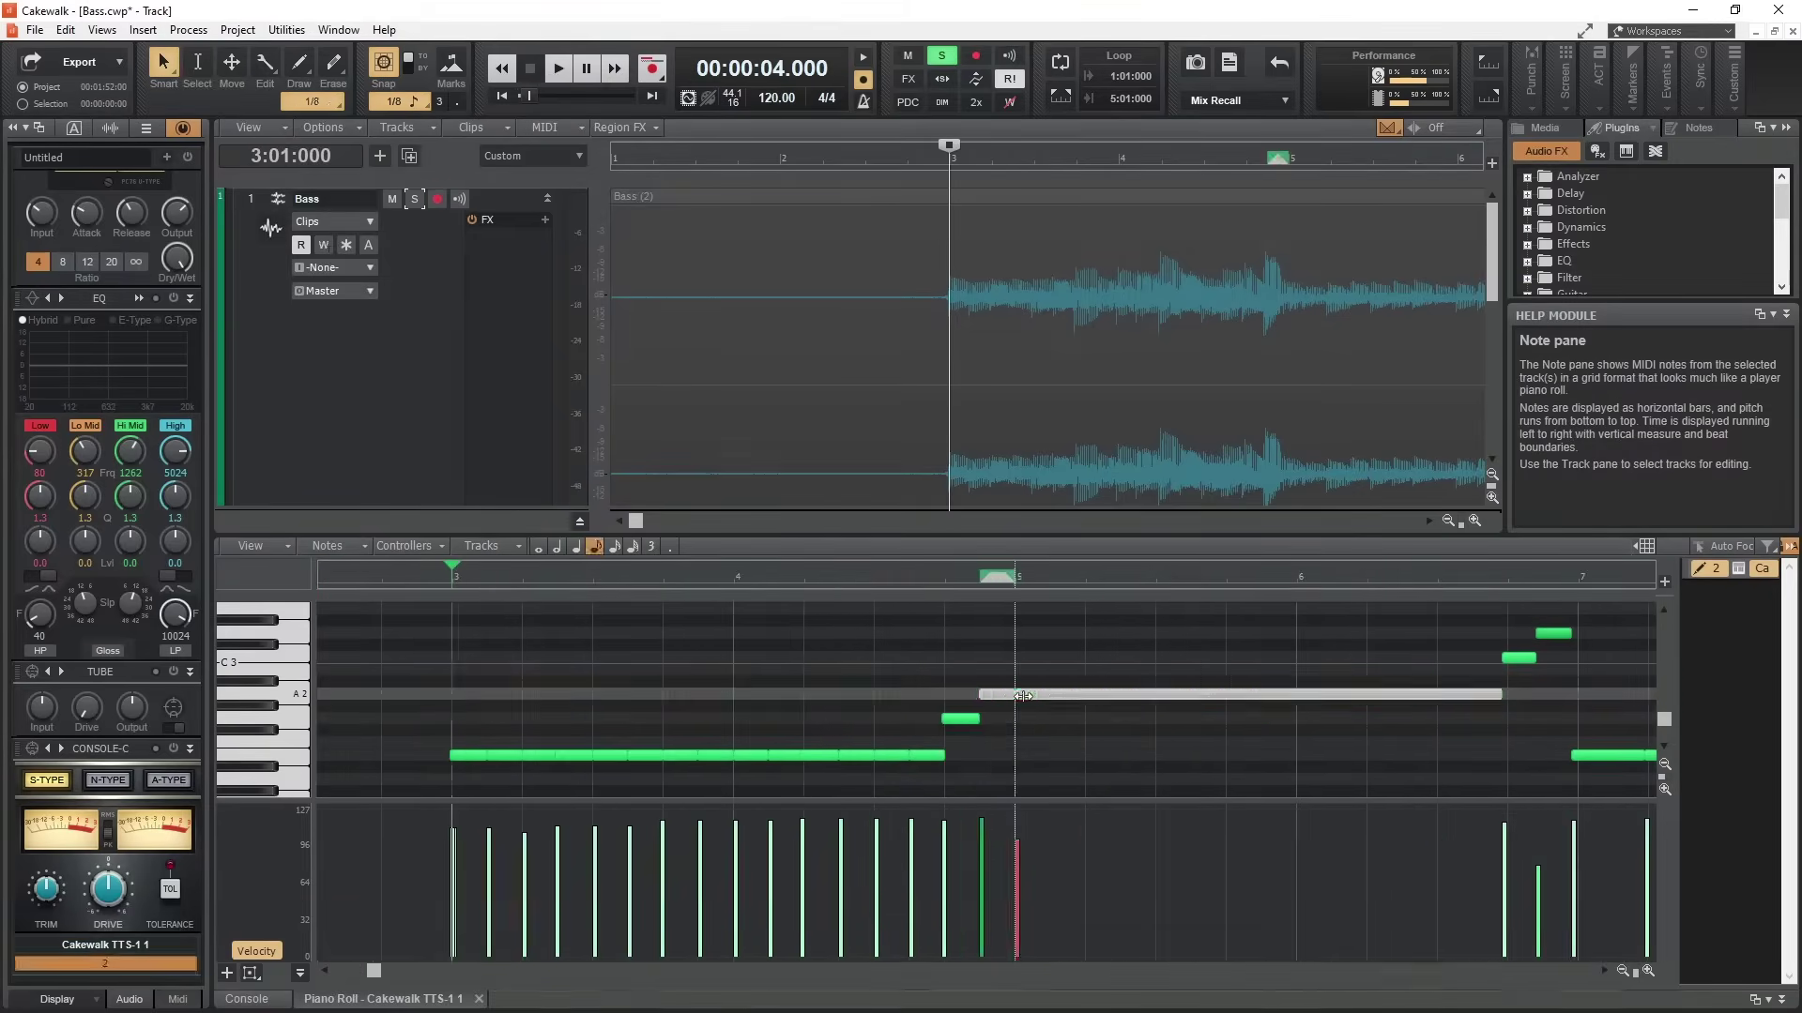
drag(980, 693, 1492, 690)
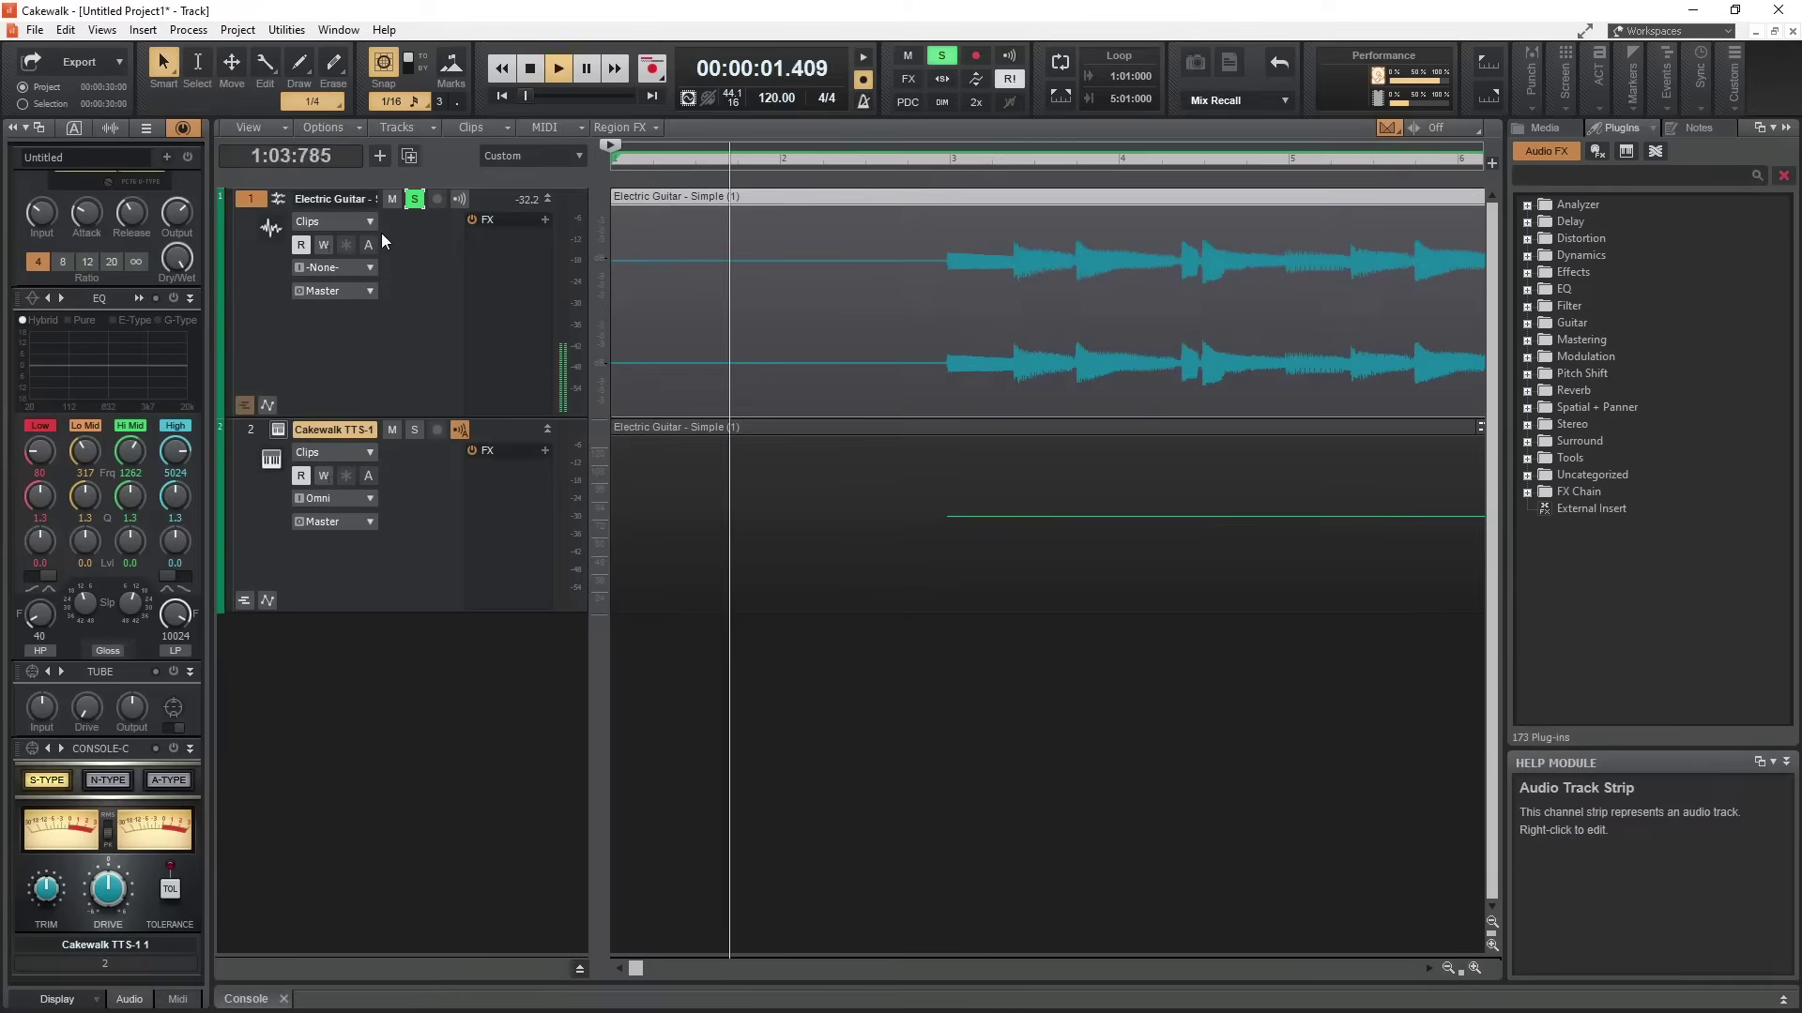
click(1447, 968)
Step: Zoom the timeline out, then restart playback from about bar 2.5
click(1448, 968)
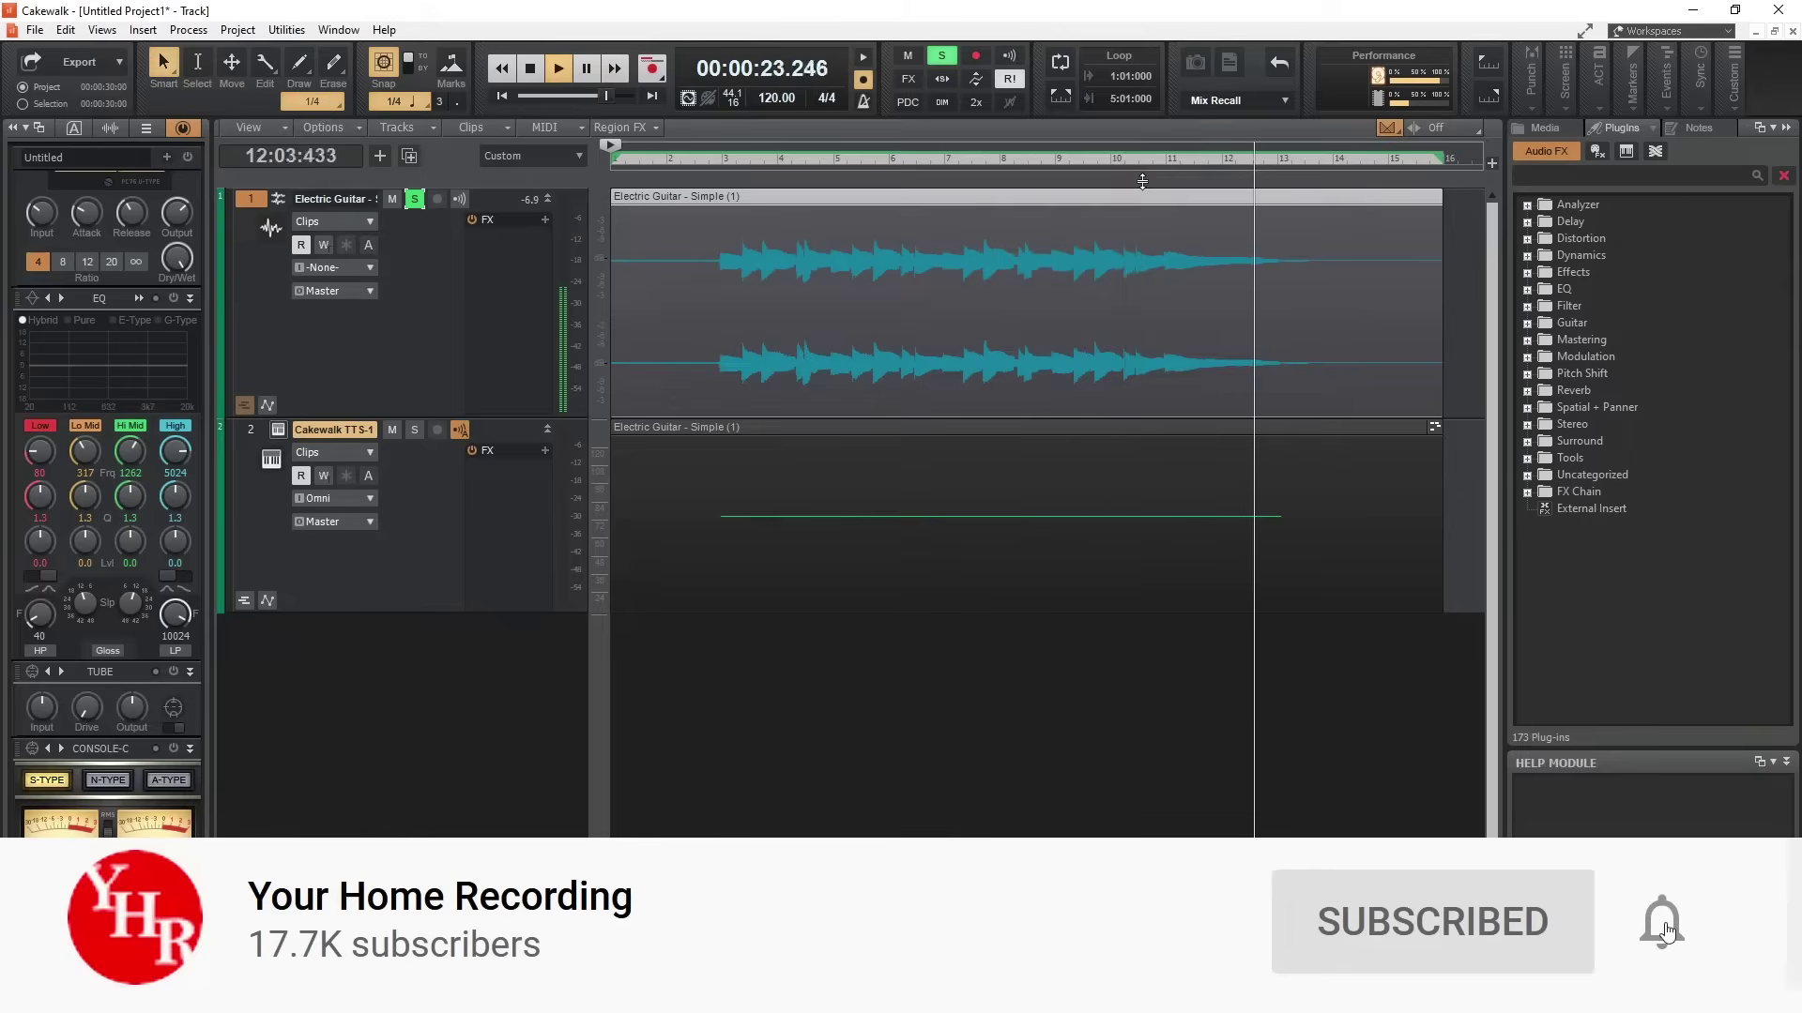
key(space)
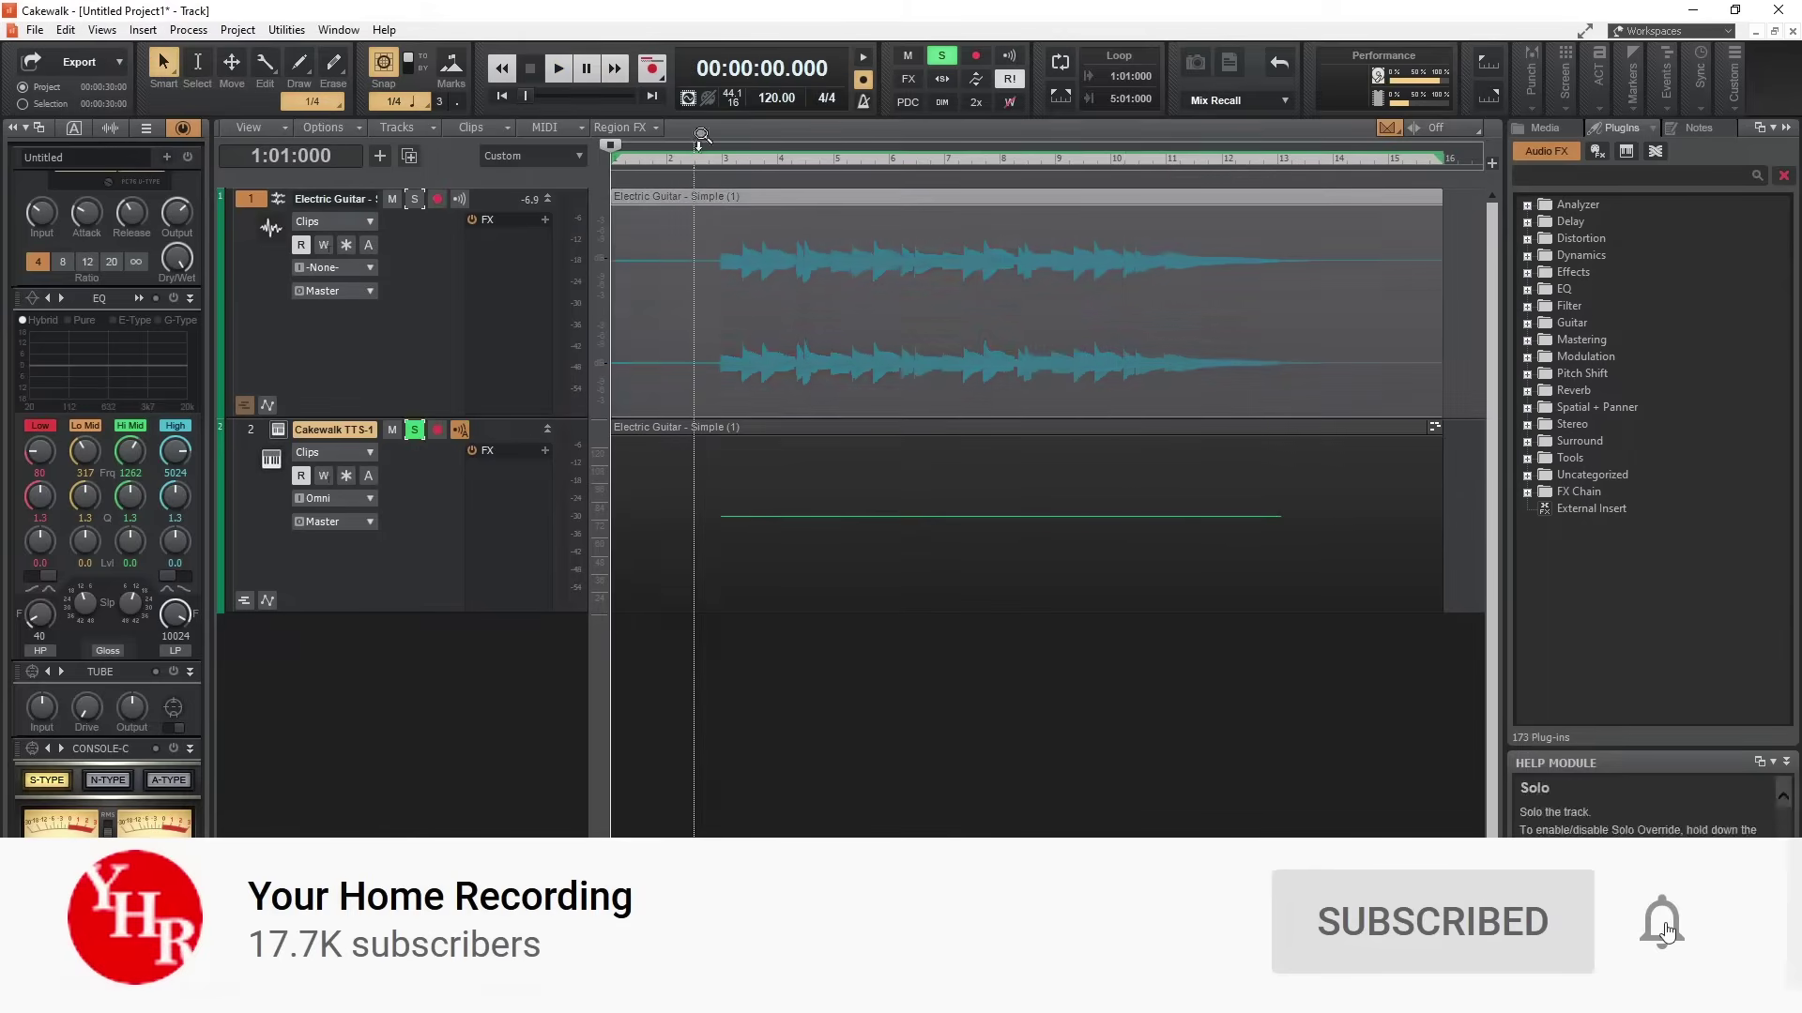
click(699, 172)
key(space)
key(space)
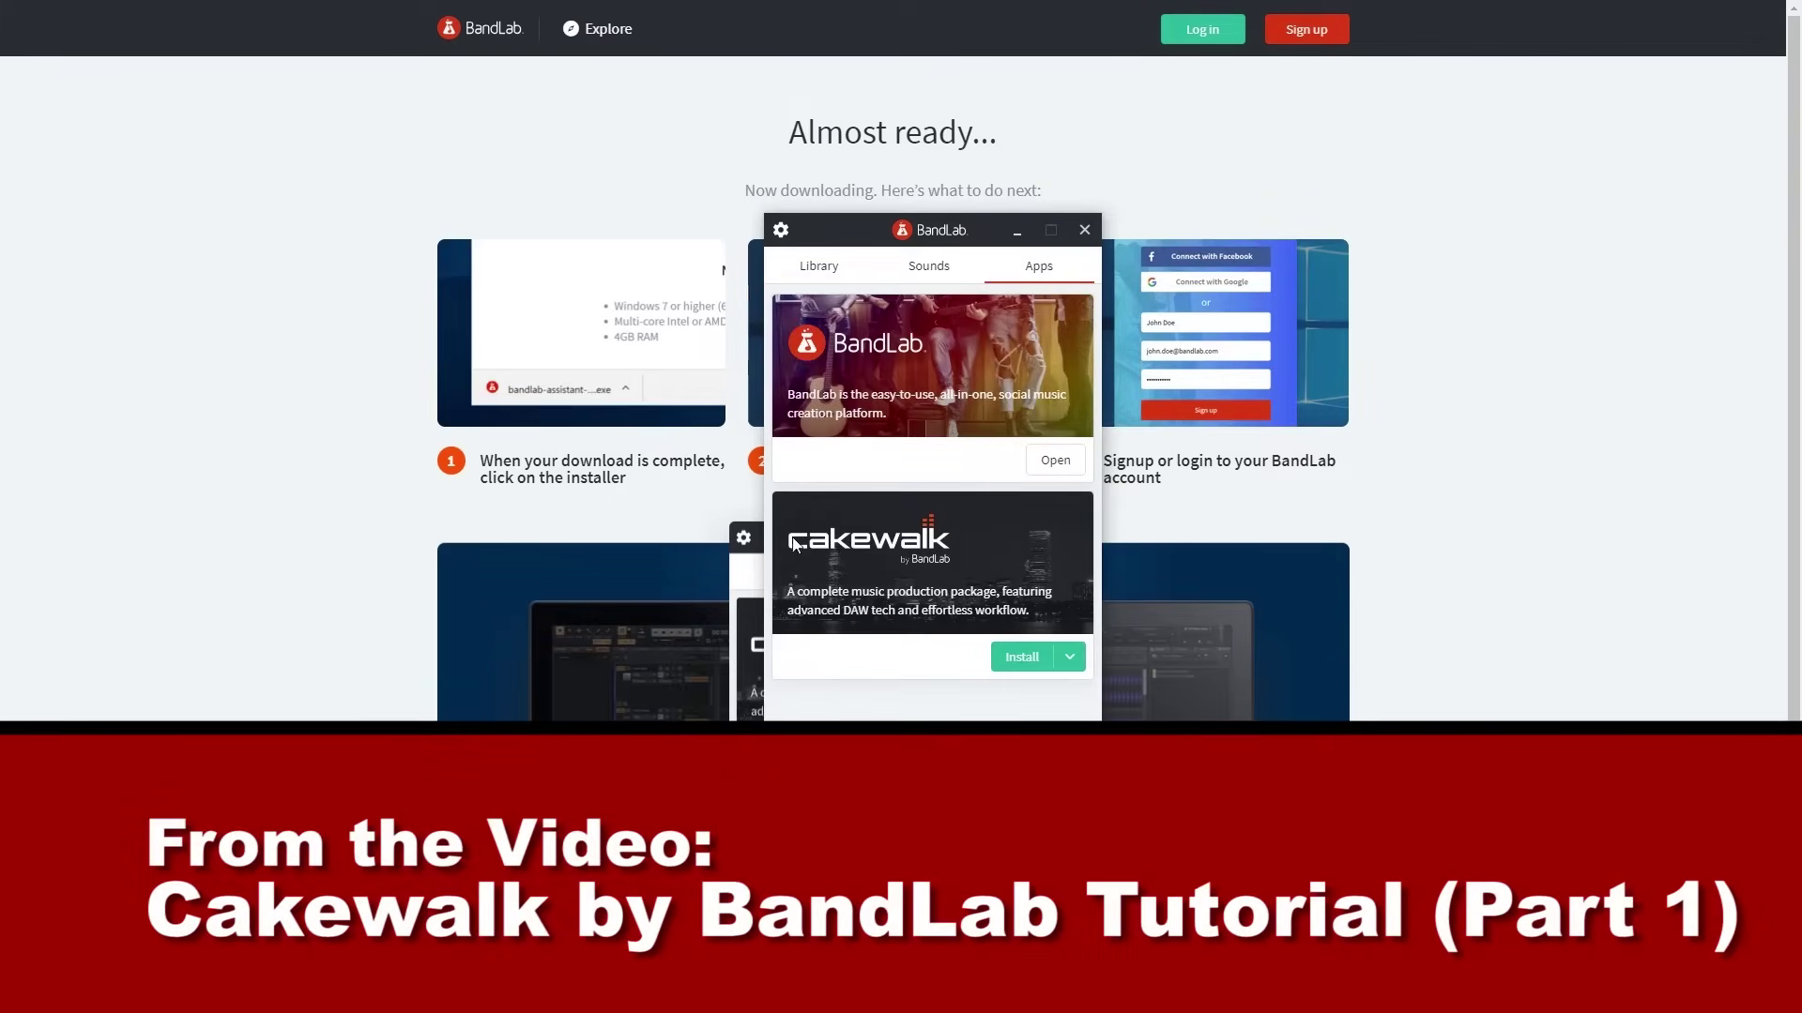
Step: Tick the Studio Instruments Suite, Drum Replacer and Melodyne add-ons, then install Cakewalk
click(1030, 665)
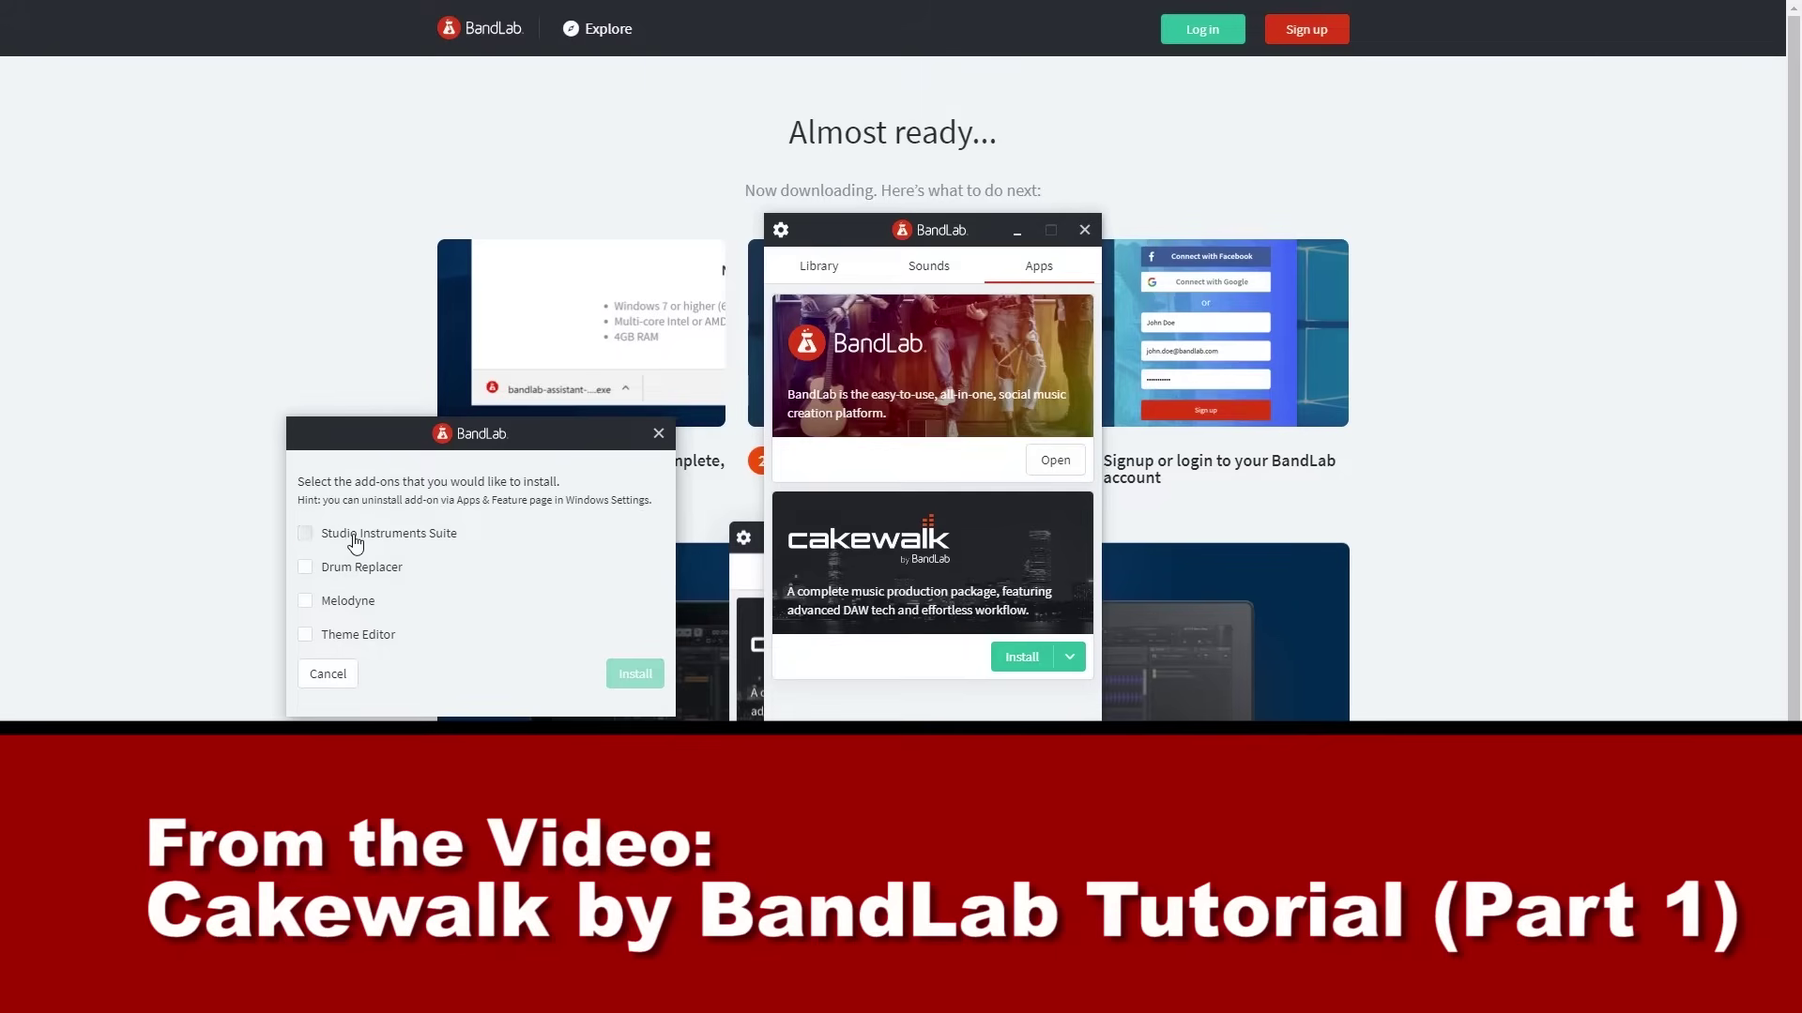
click(355, 544)
click(356, 567)
click(348, 601)
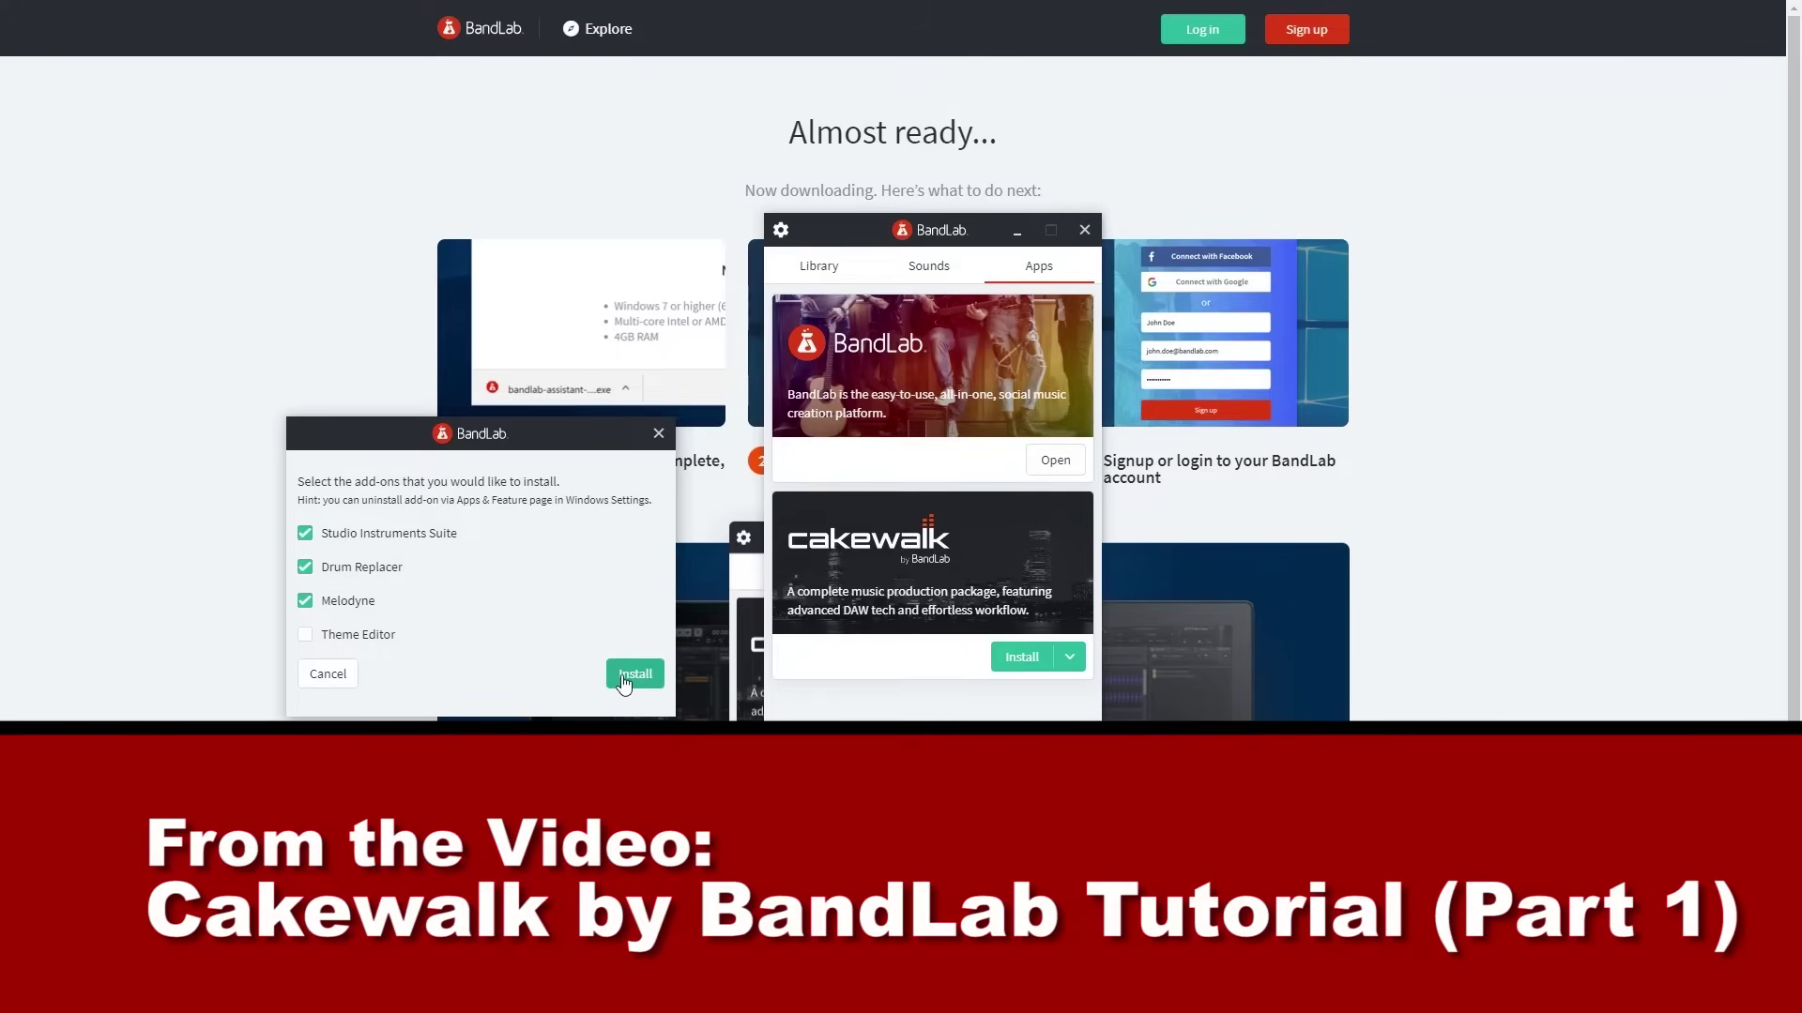
click(621, 677)
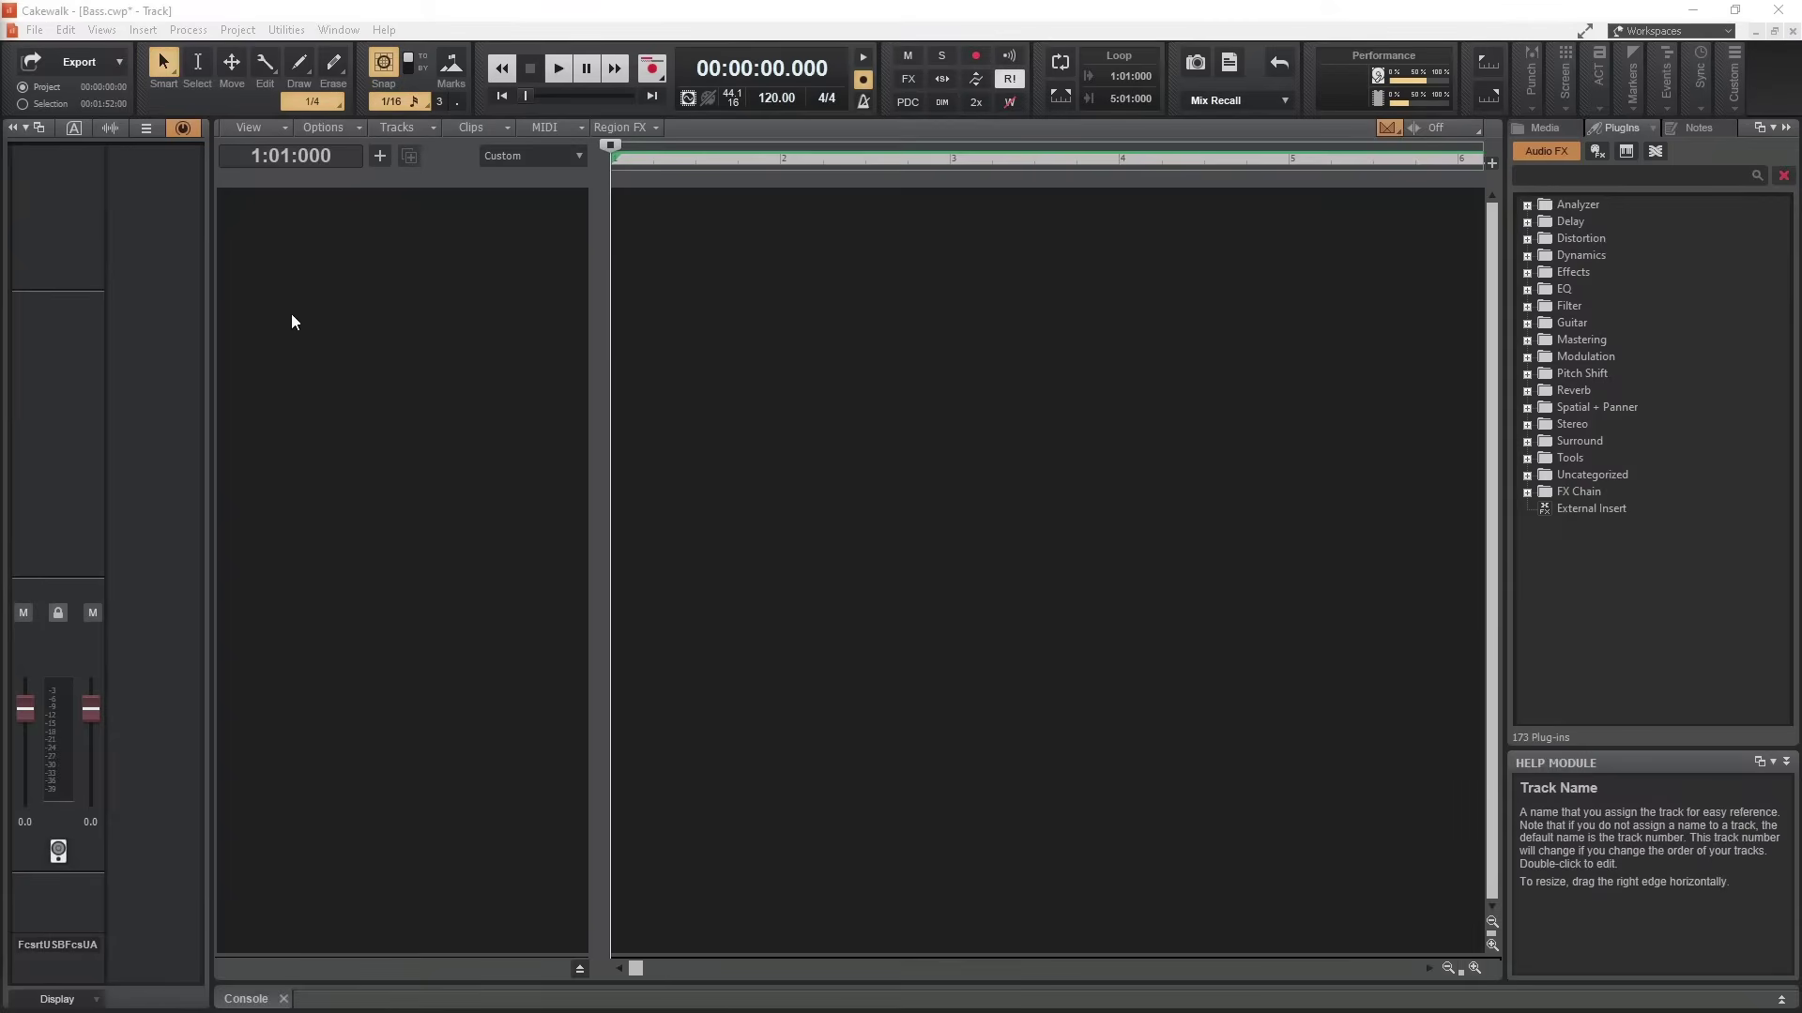
Step: Insert a new audio track and rename it Bass
right_click(269, 268)
click(310, 307)
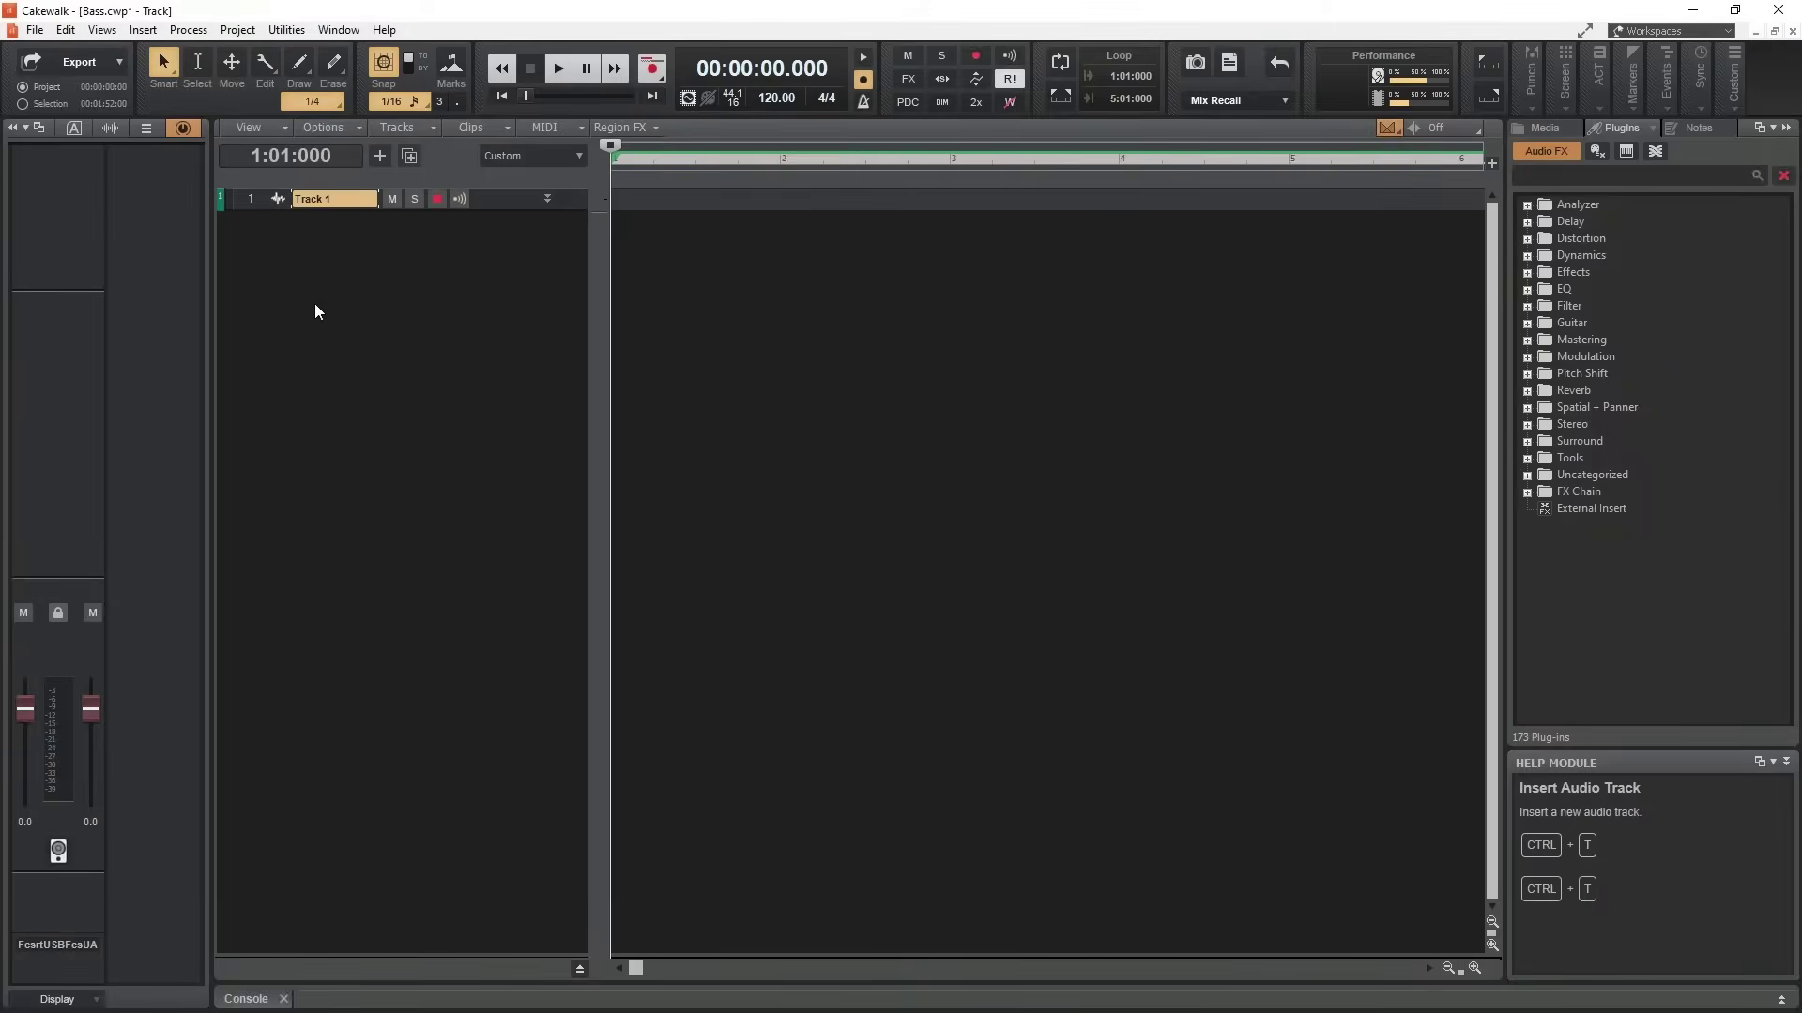
double_click(333, 198)
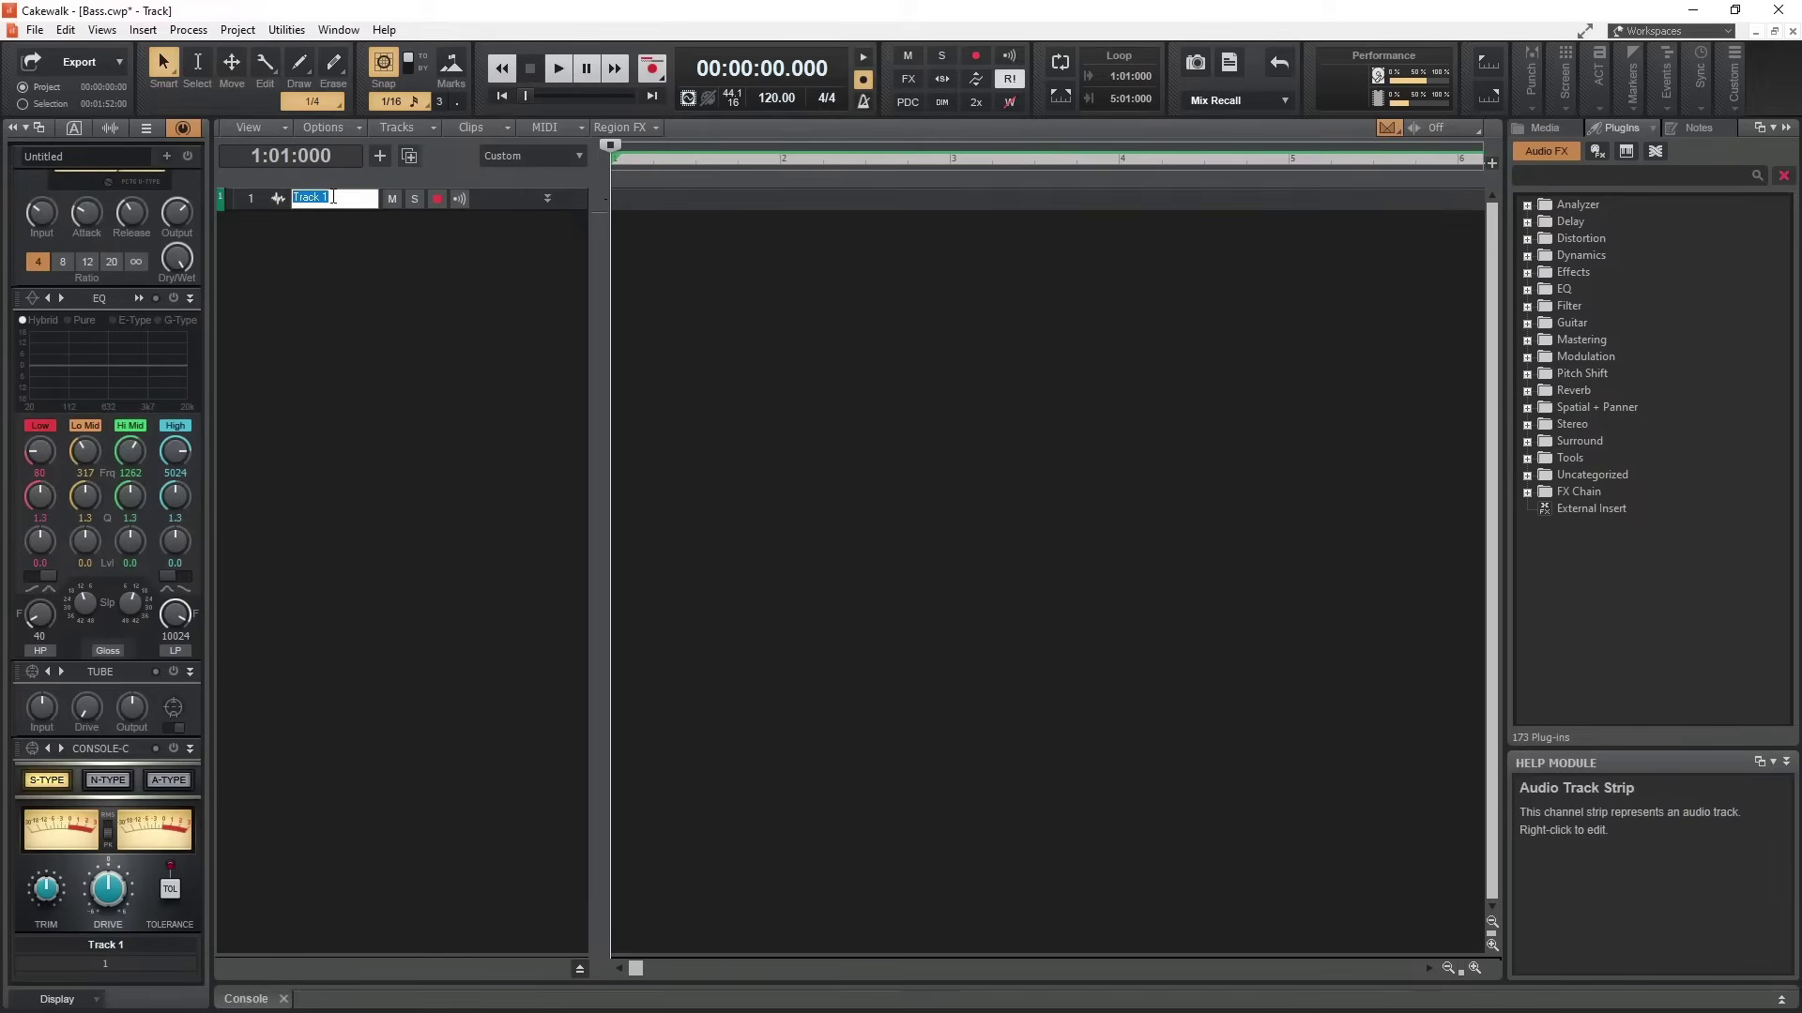
text(Bass)
key(Return)
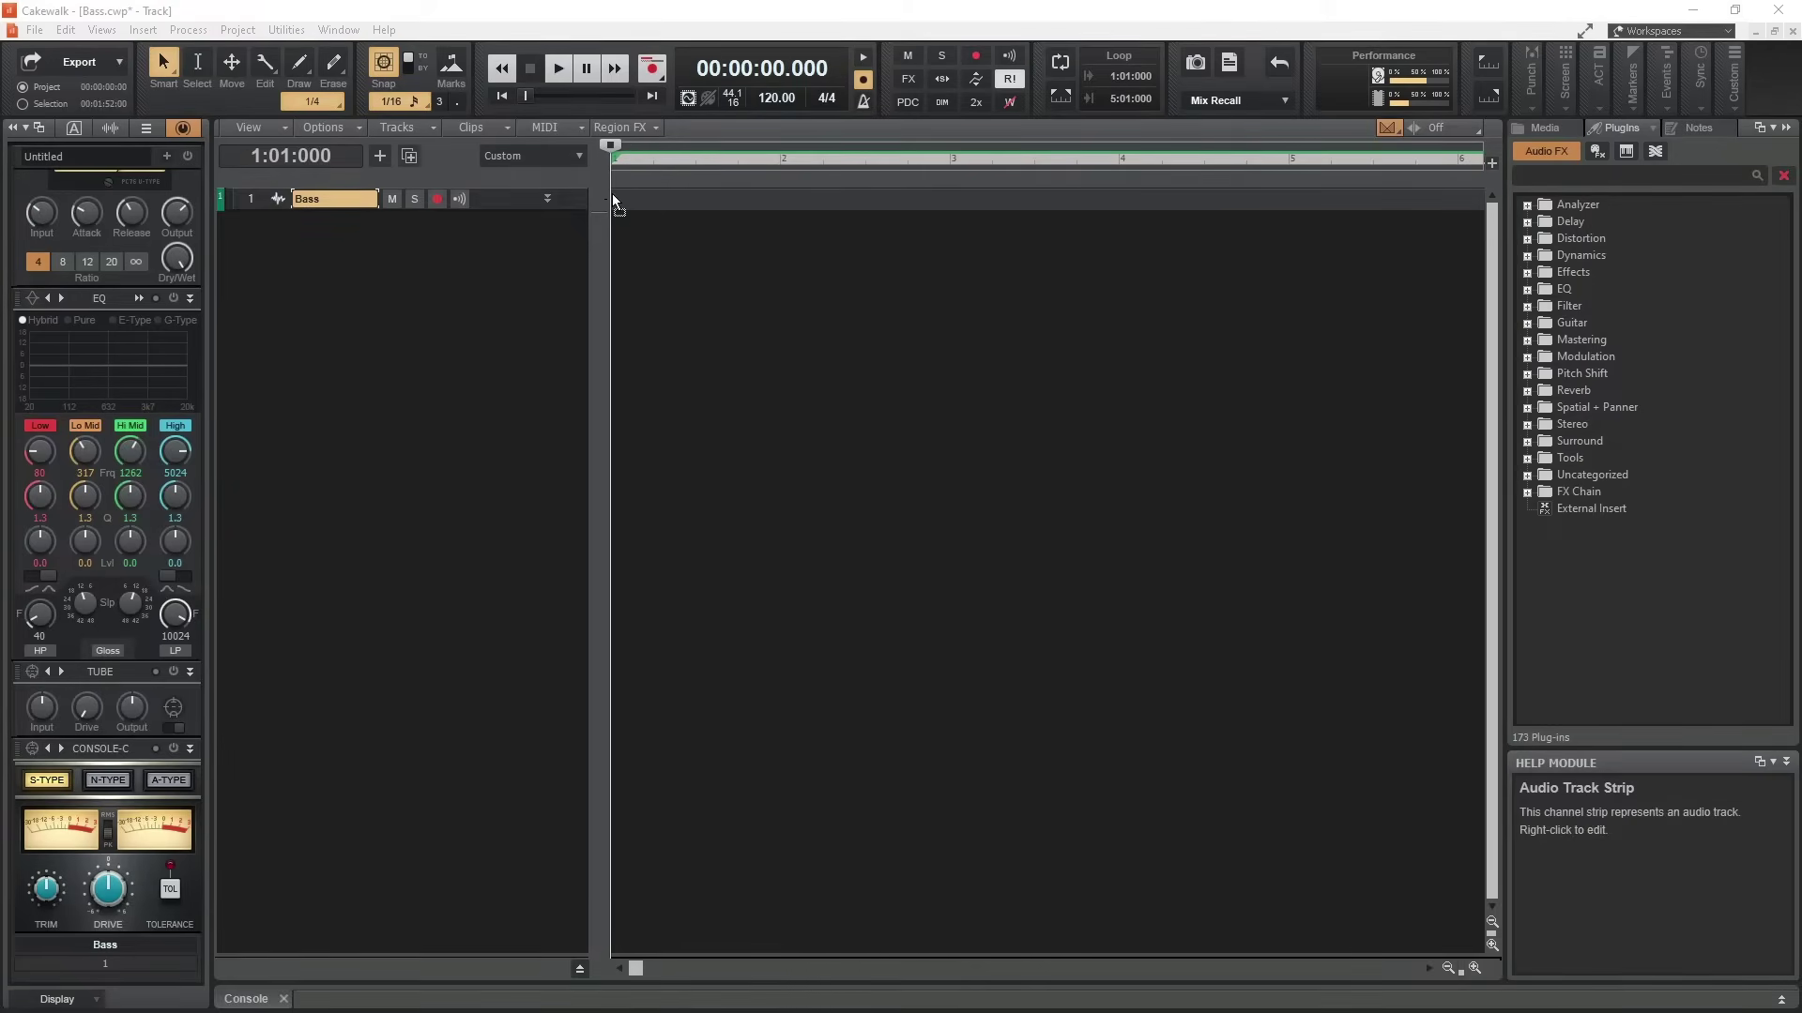
Step: Import the Bass (2) audio onto the Bass track and make the track much taller
drag(612, 193, 611, 193)
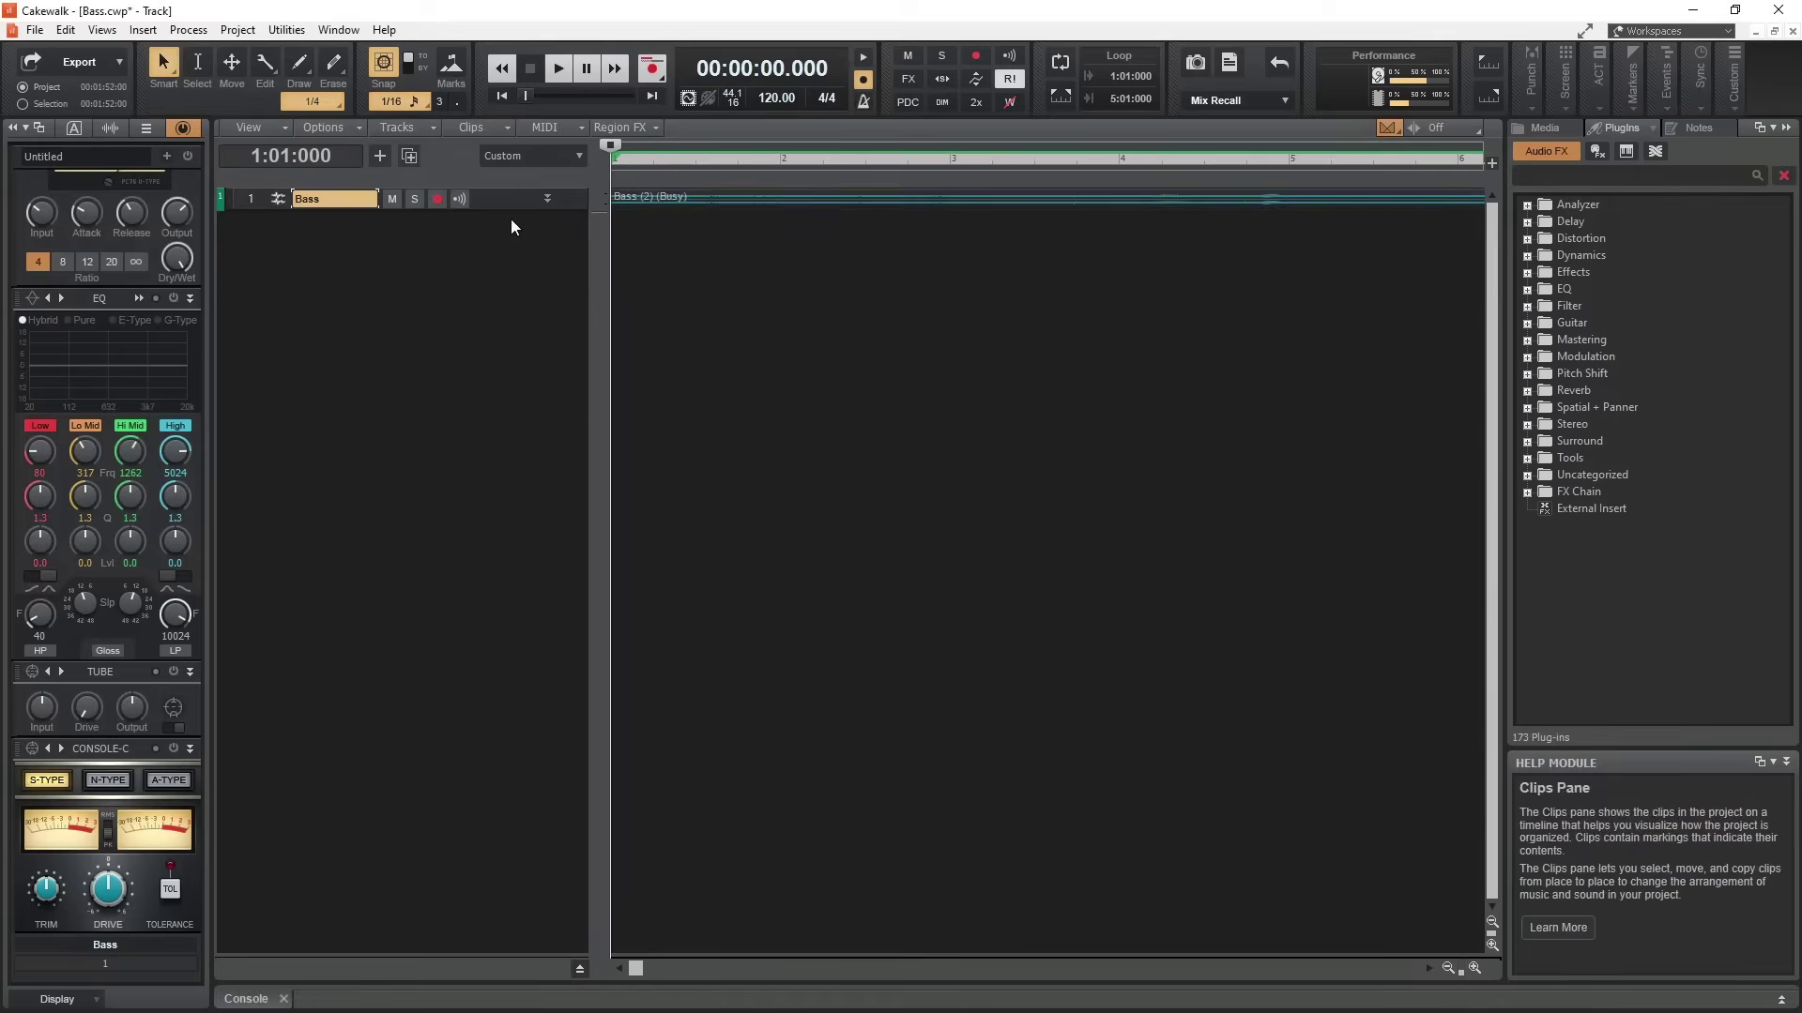
click(547, 199)
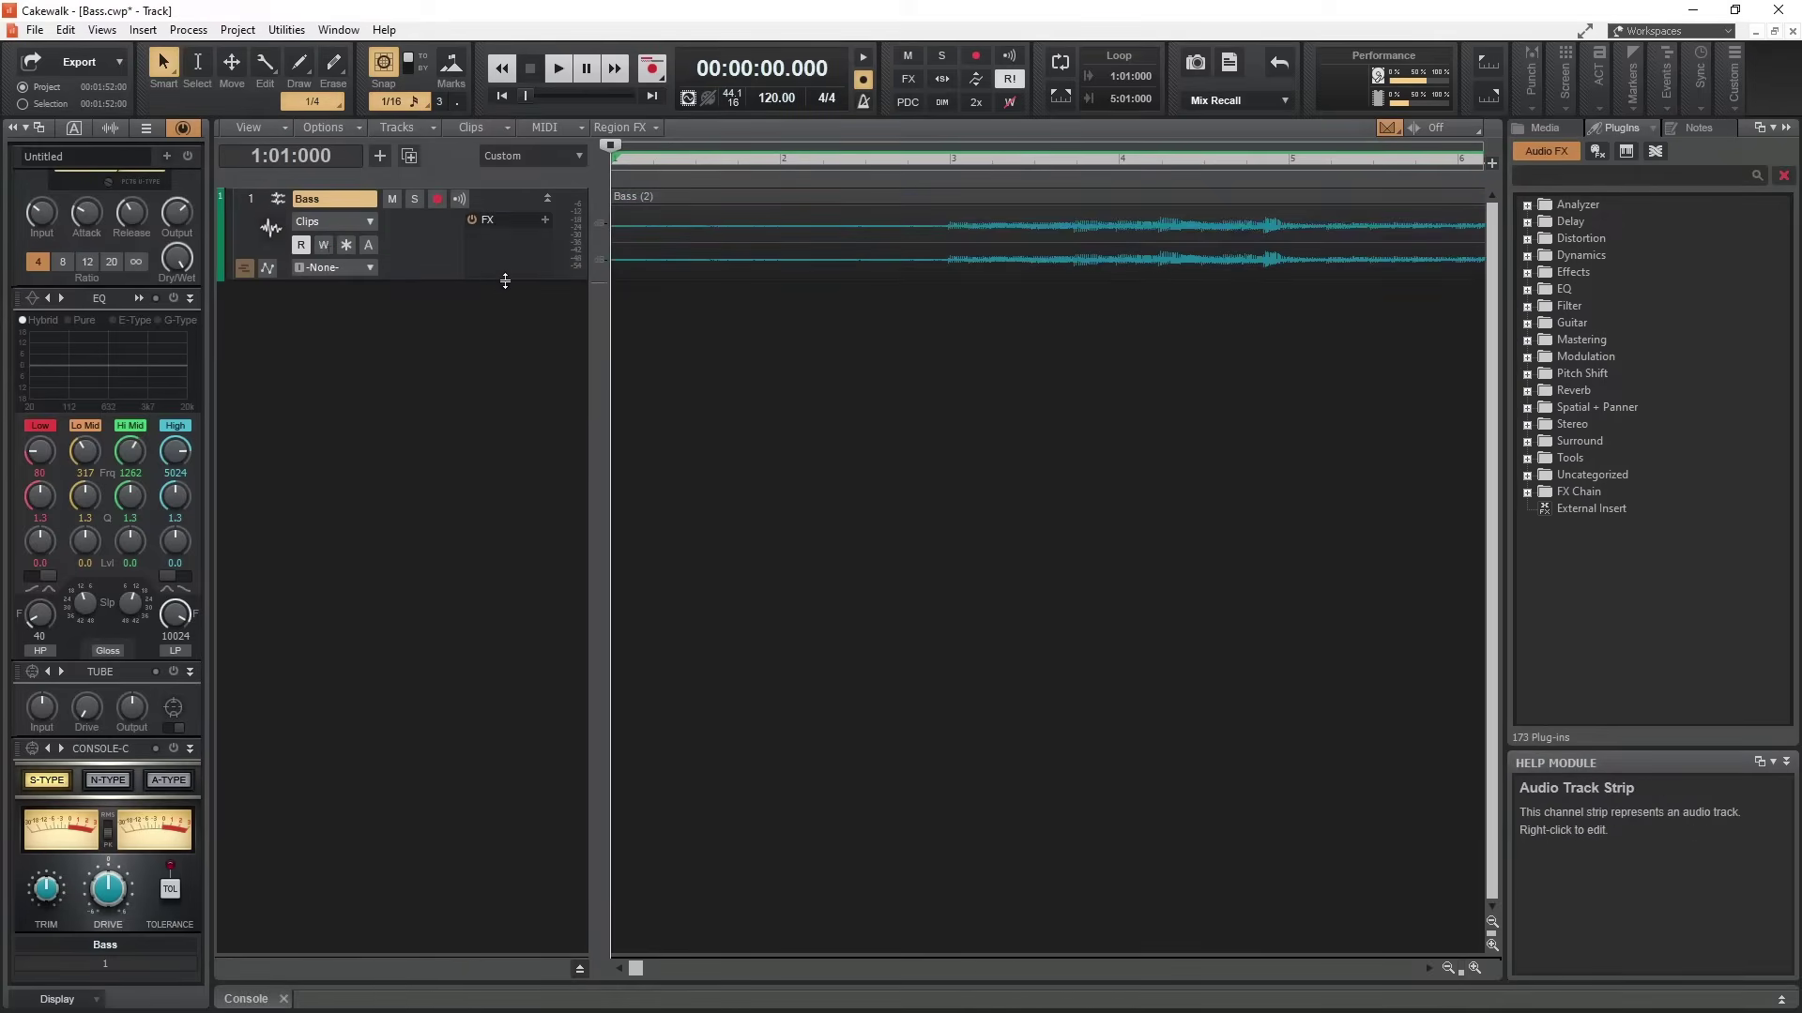
drag(503, 281, 403, 566)
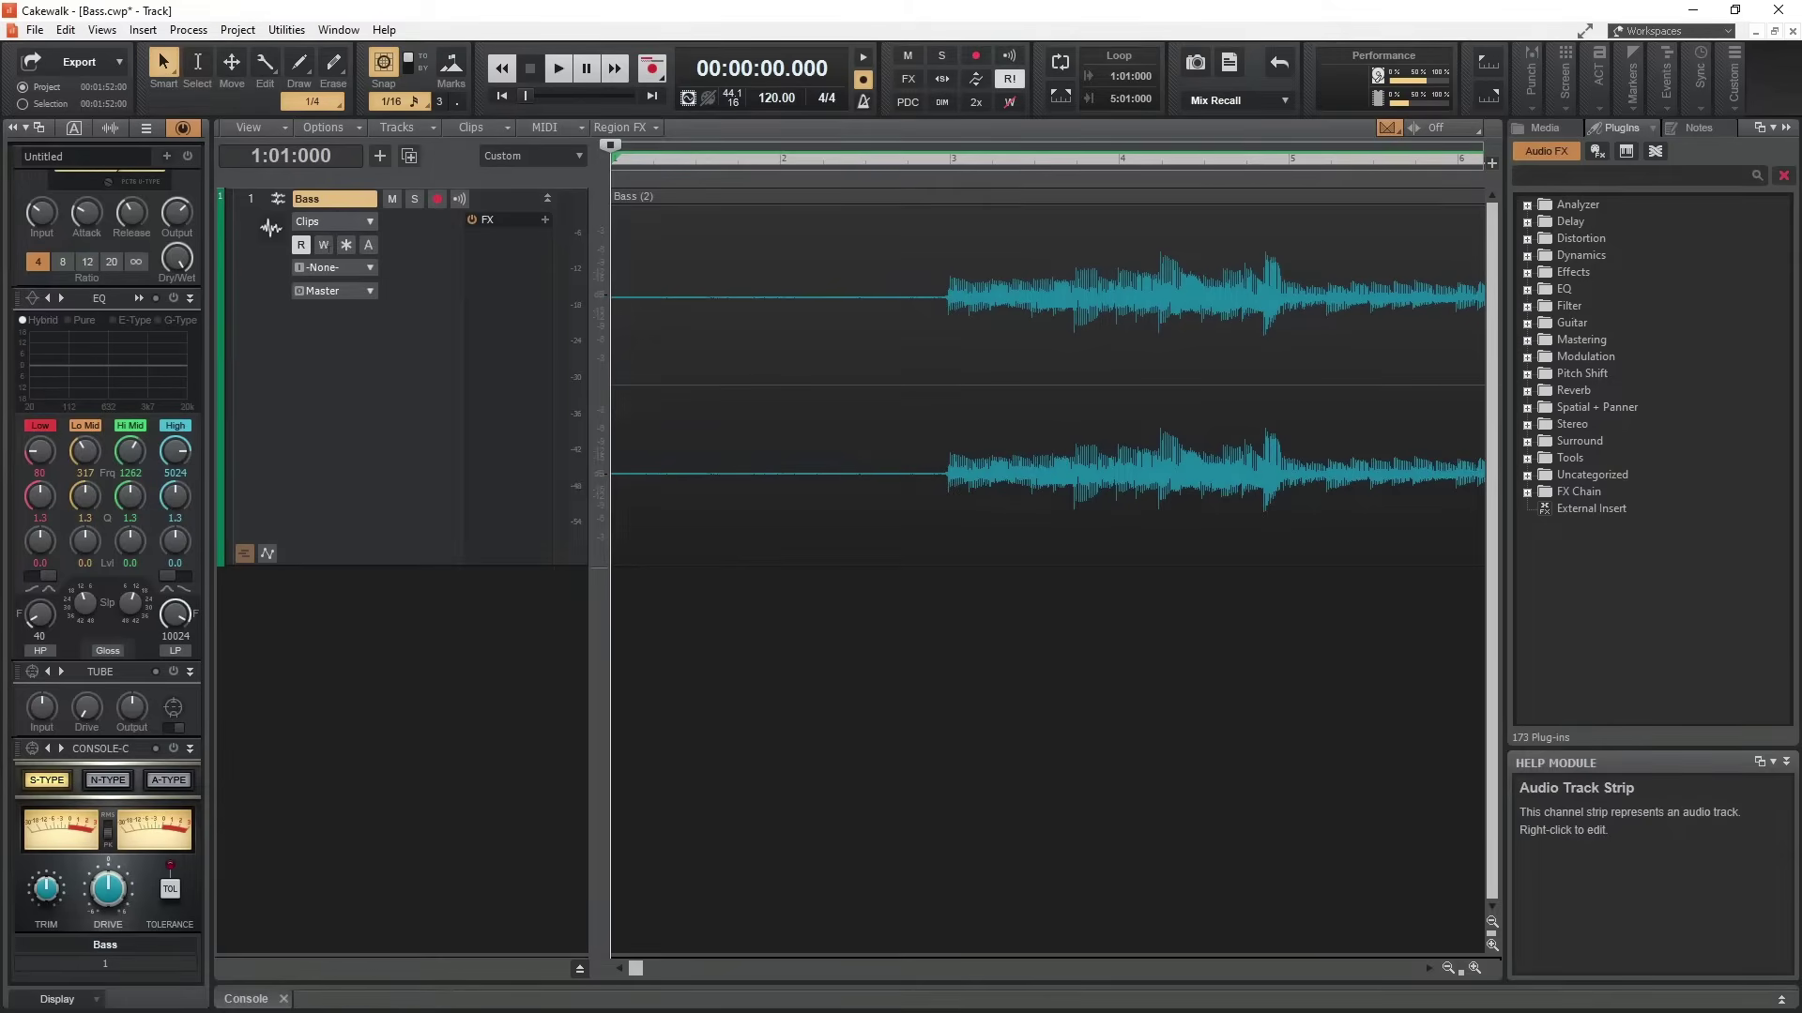
click(552, 62)
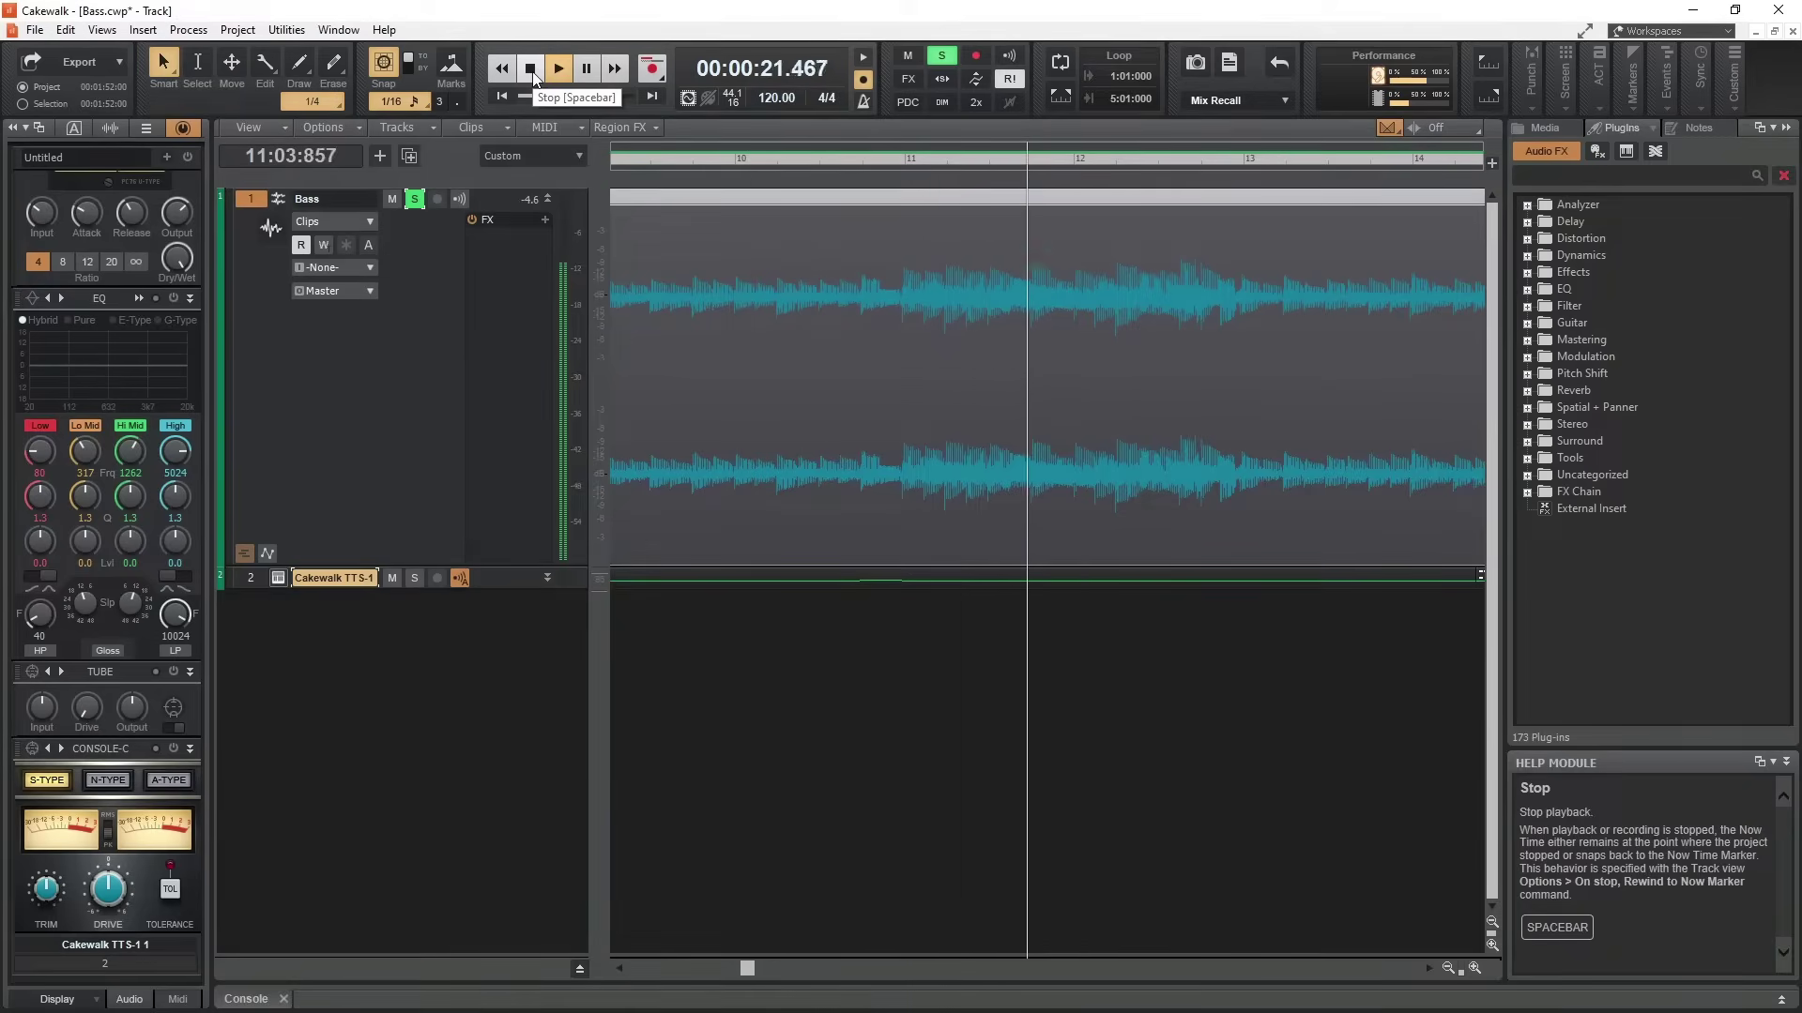
click(532, 71)
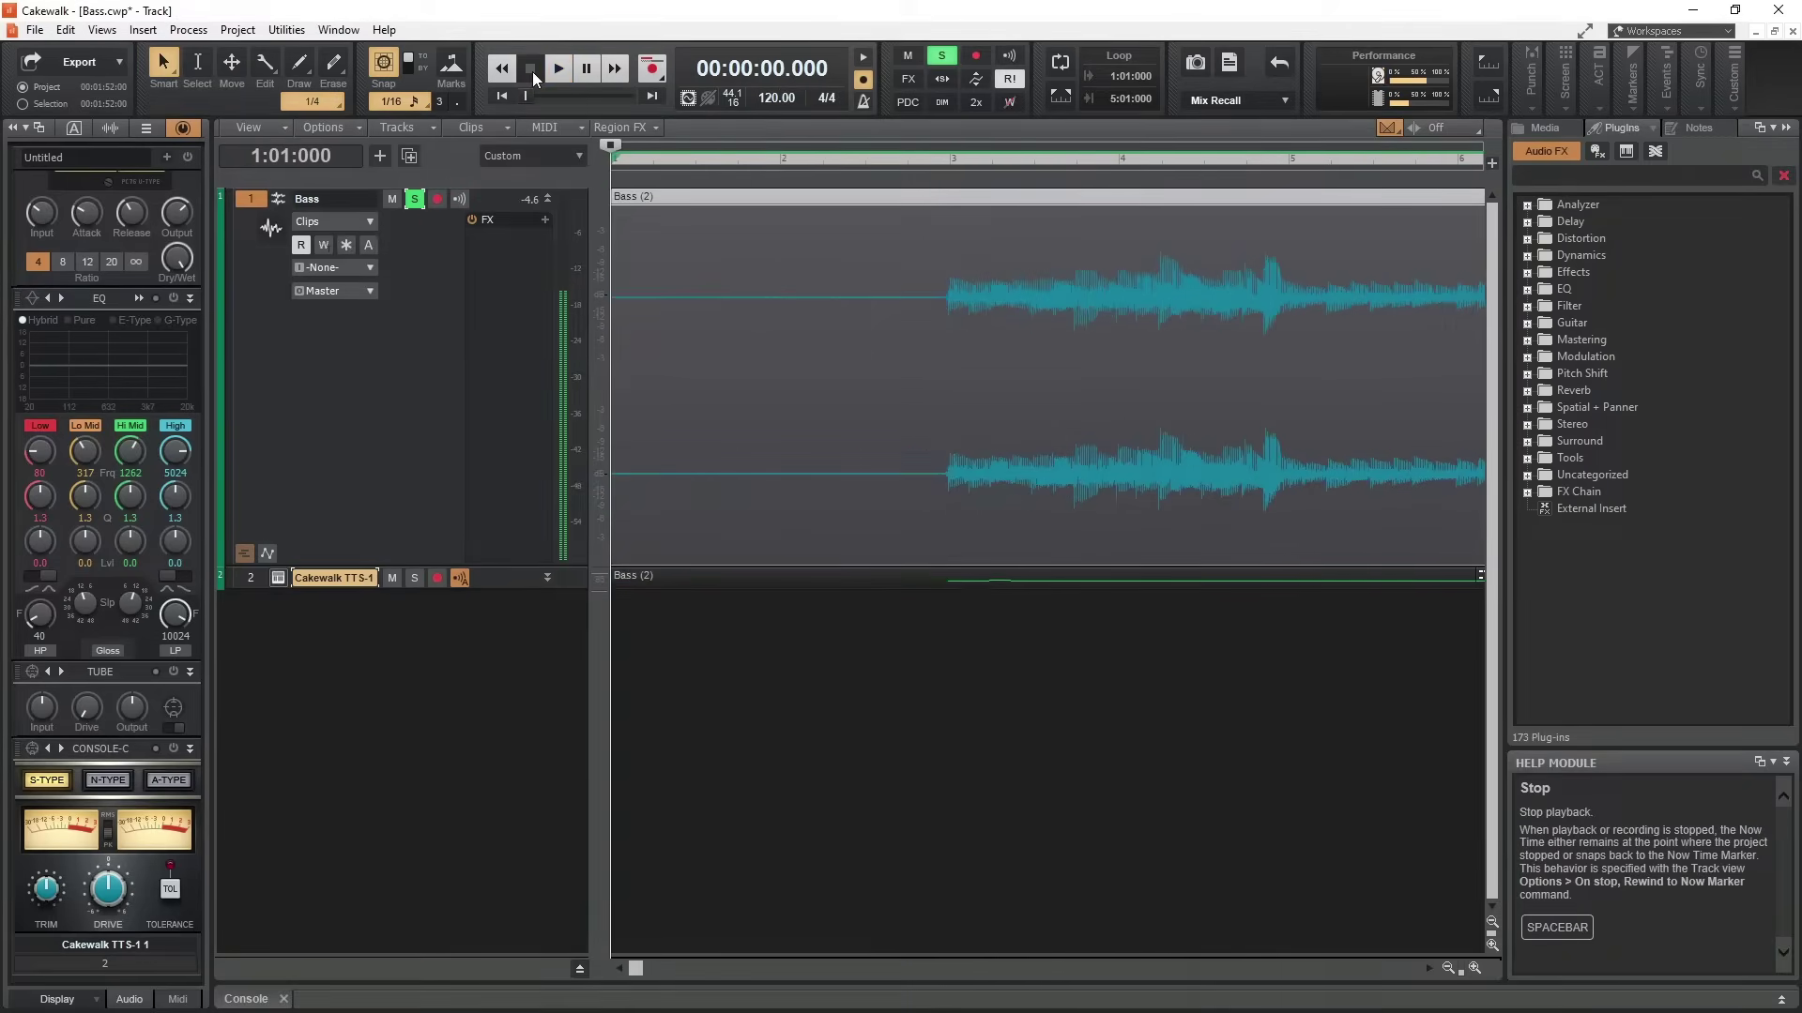
key(Delete)
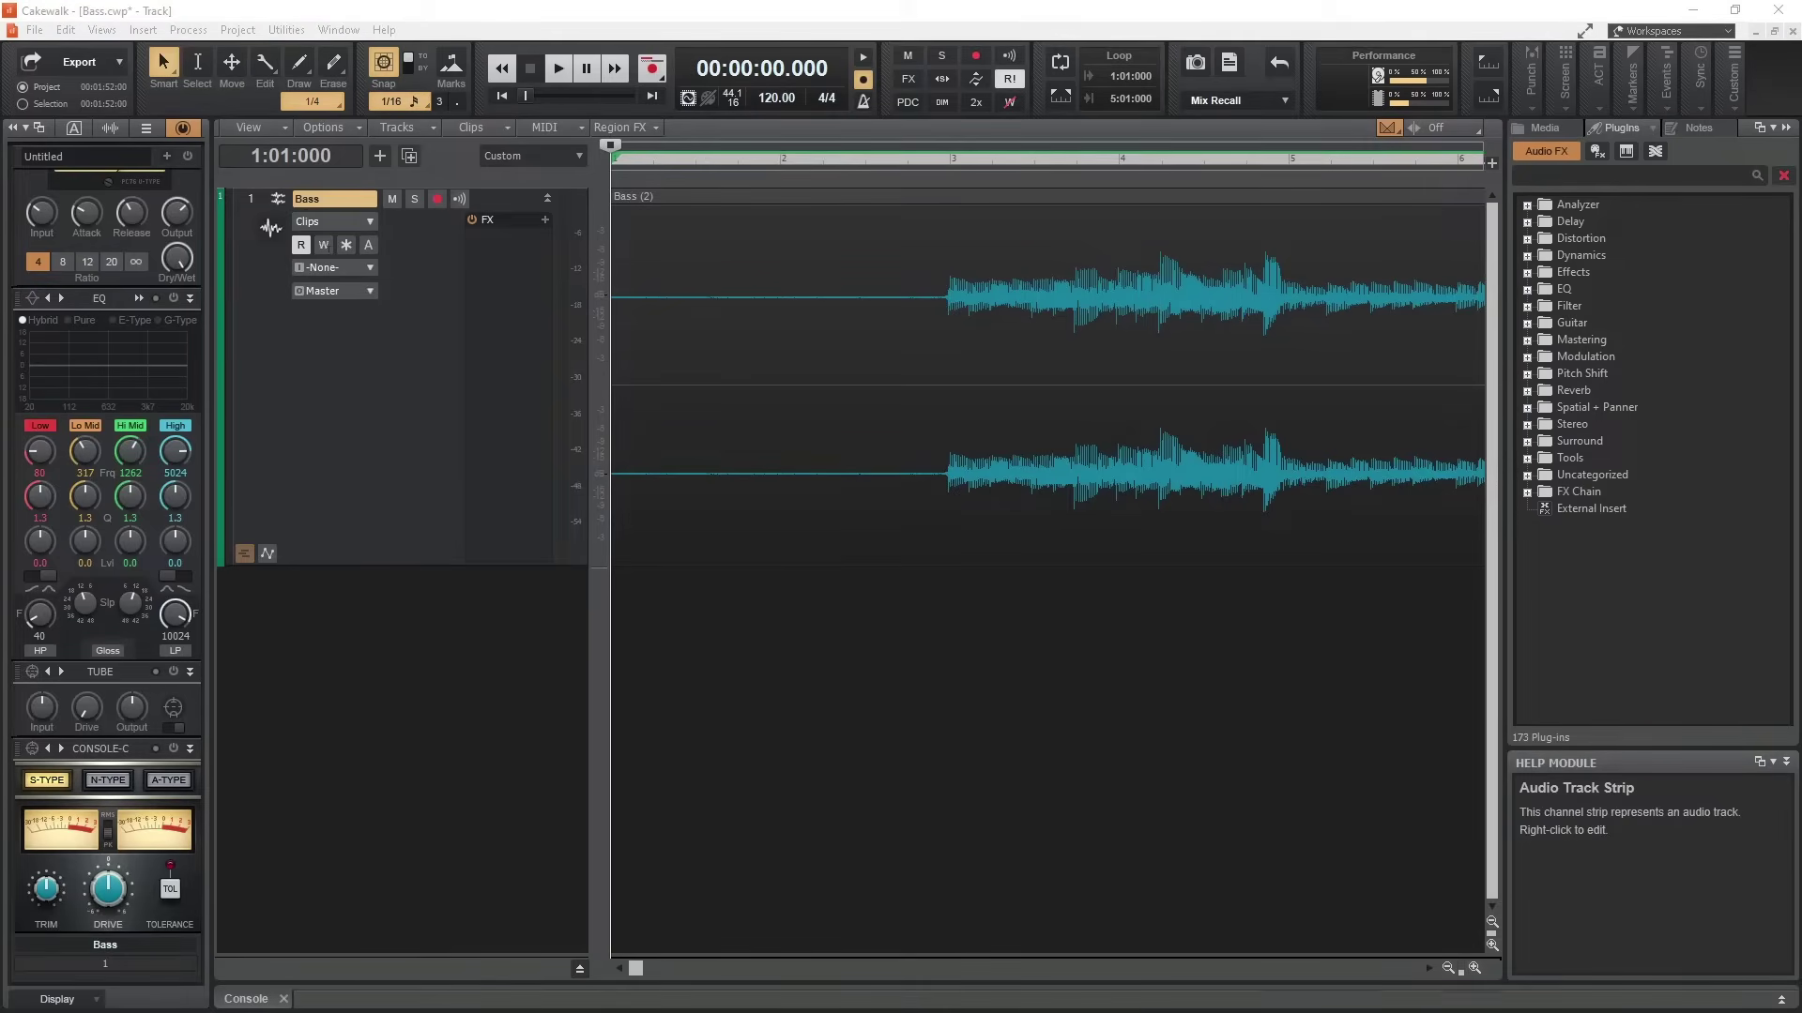
Step: Insert an instrument track with the default TTS-1 synth, then close the synth window
right_click(335, 652)
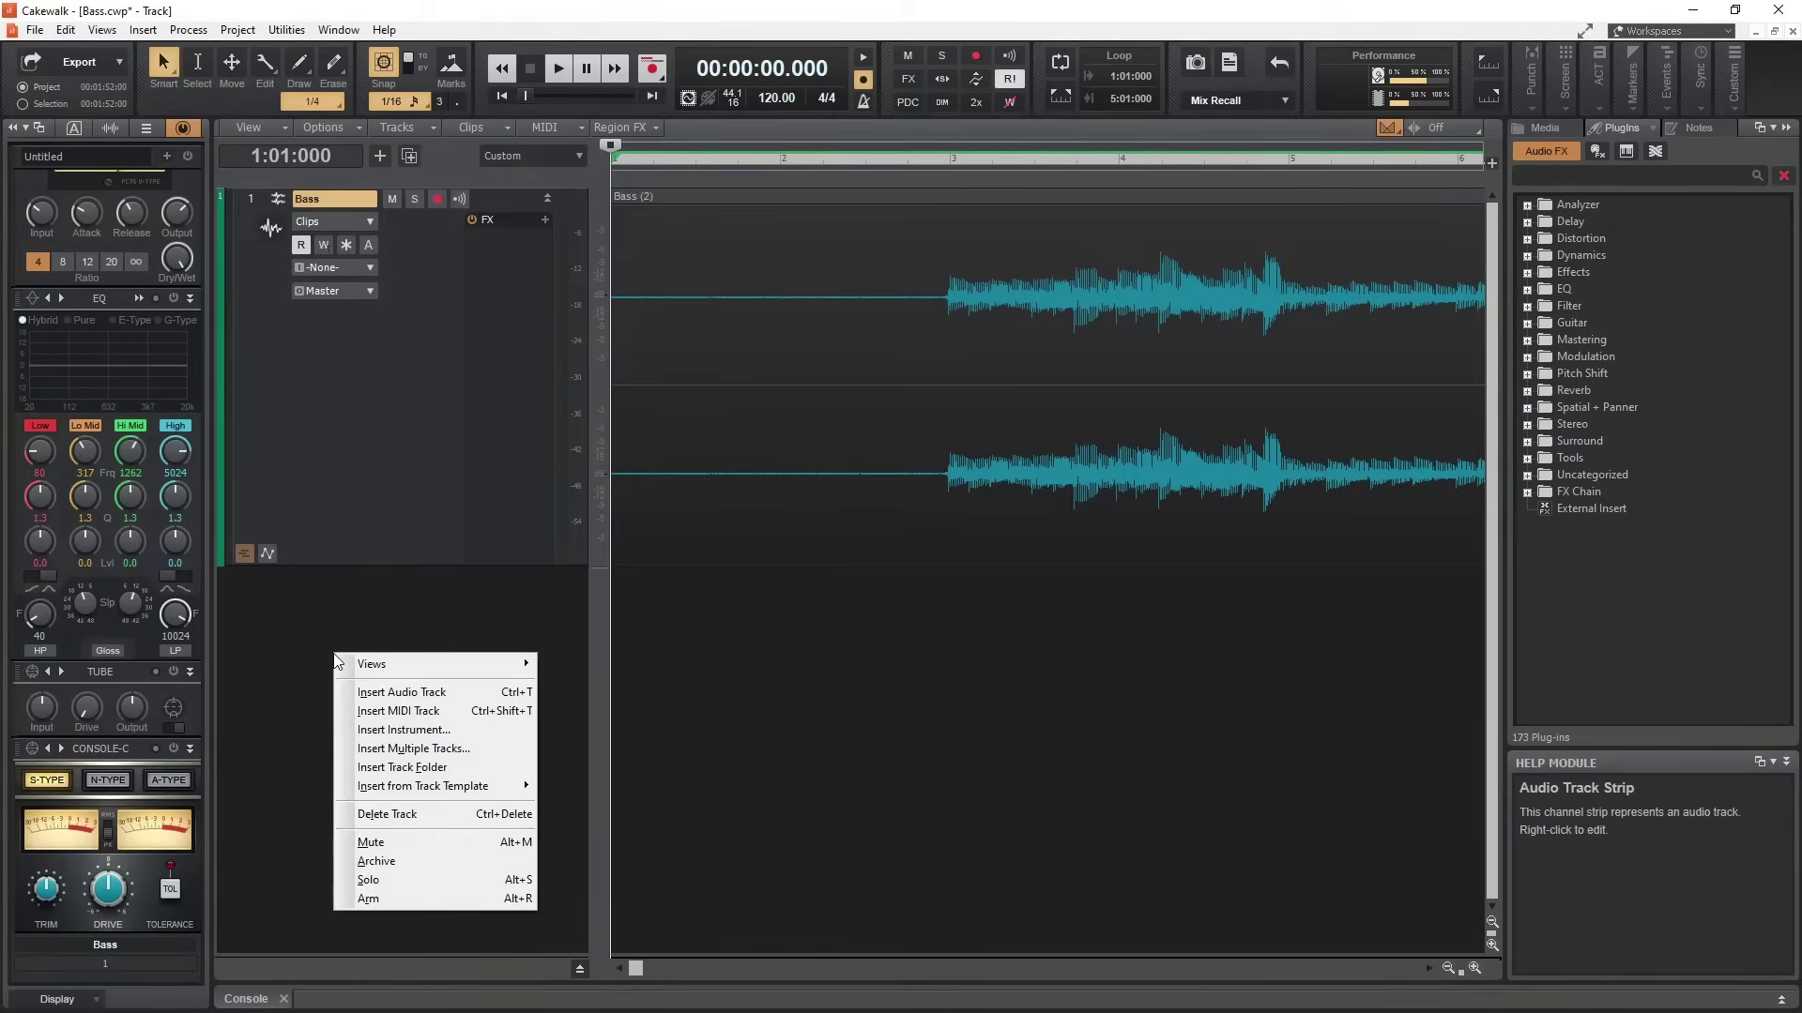
click(396, 730)
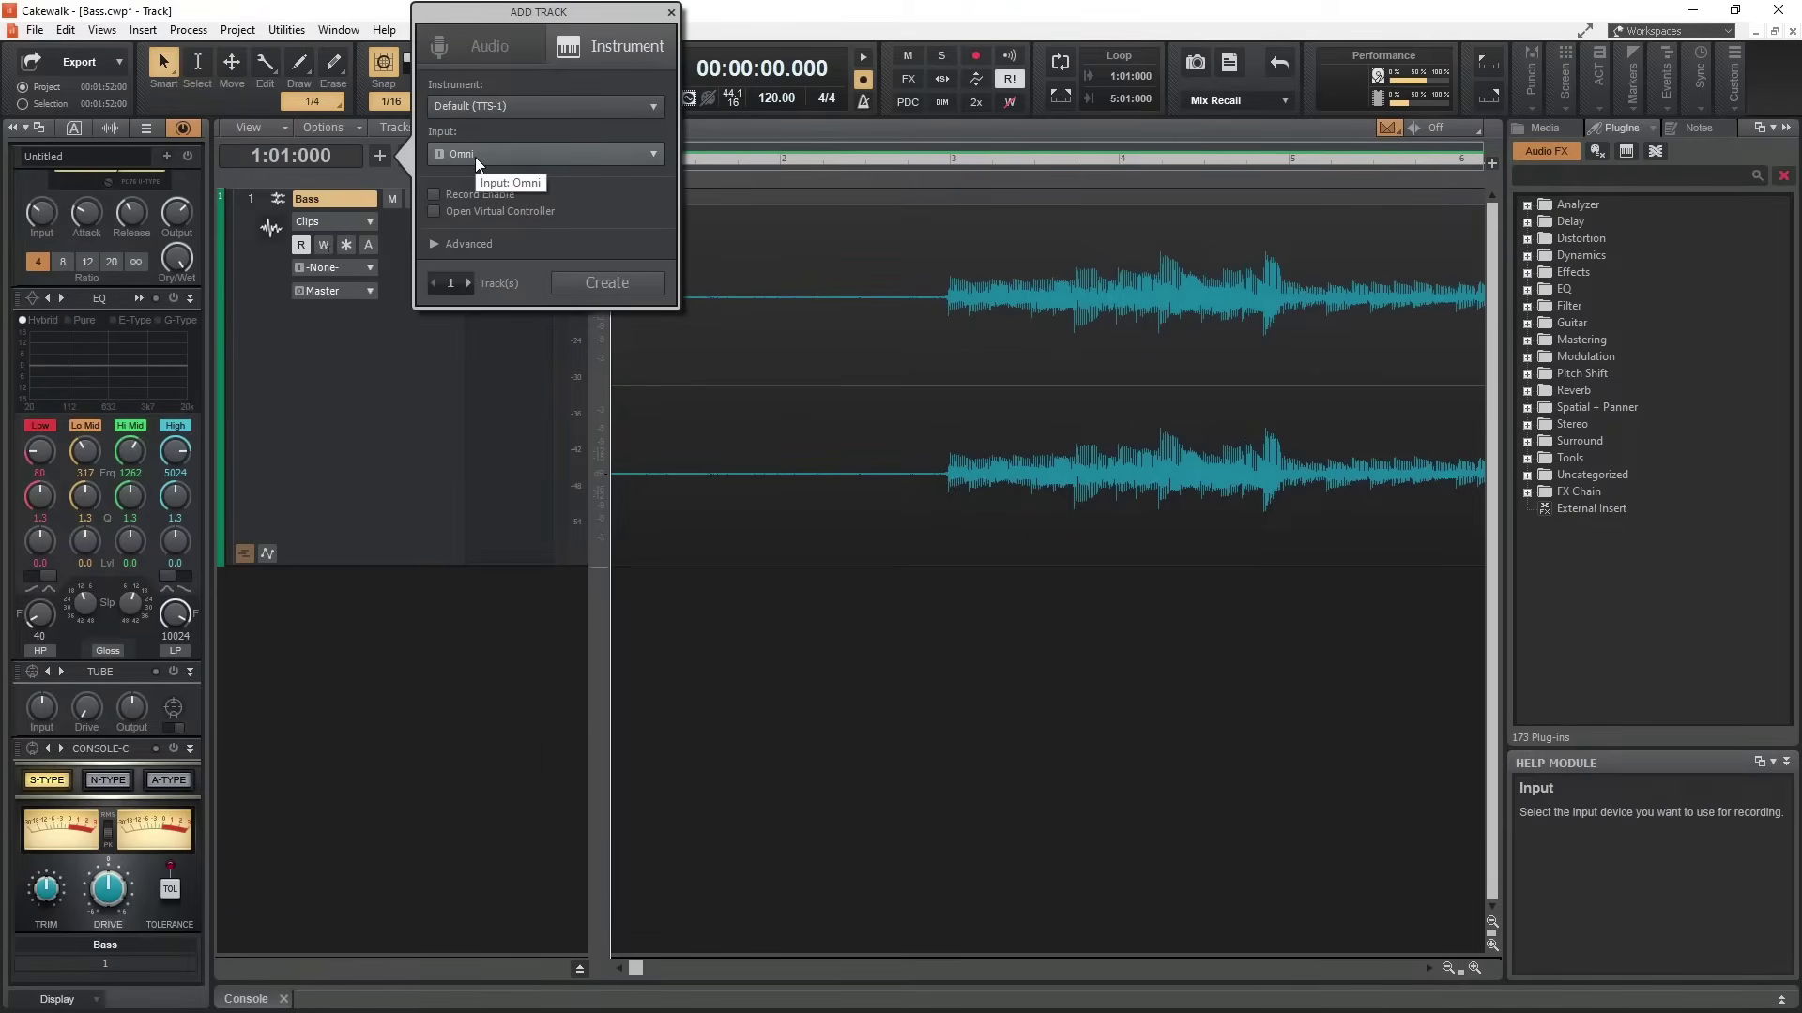
click(493, 107)
click(494, 134)
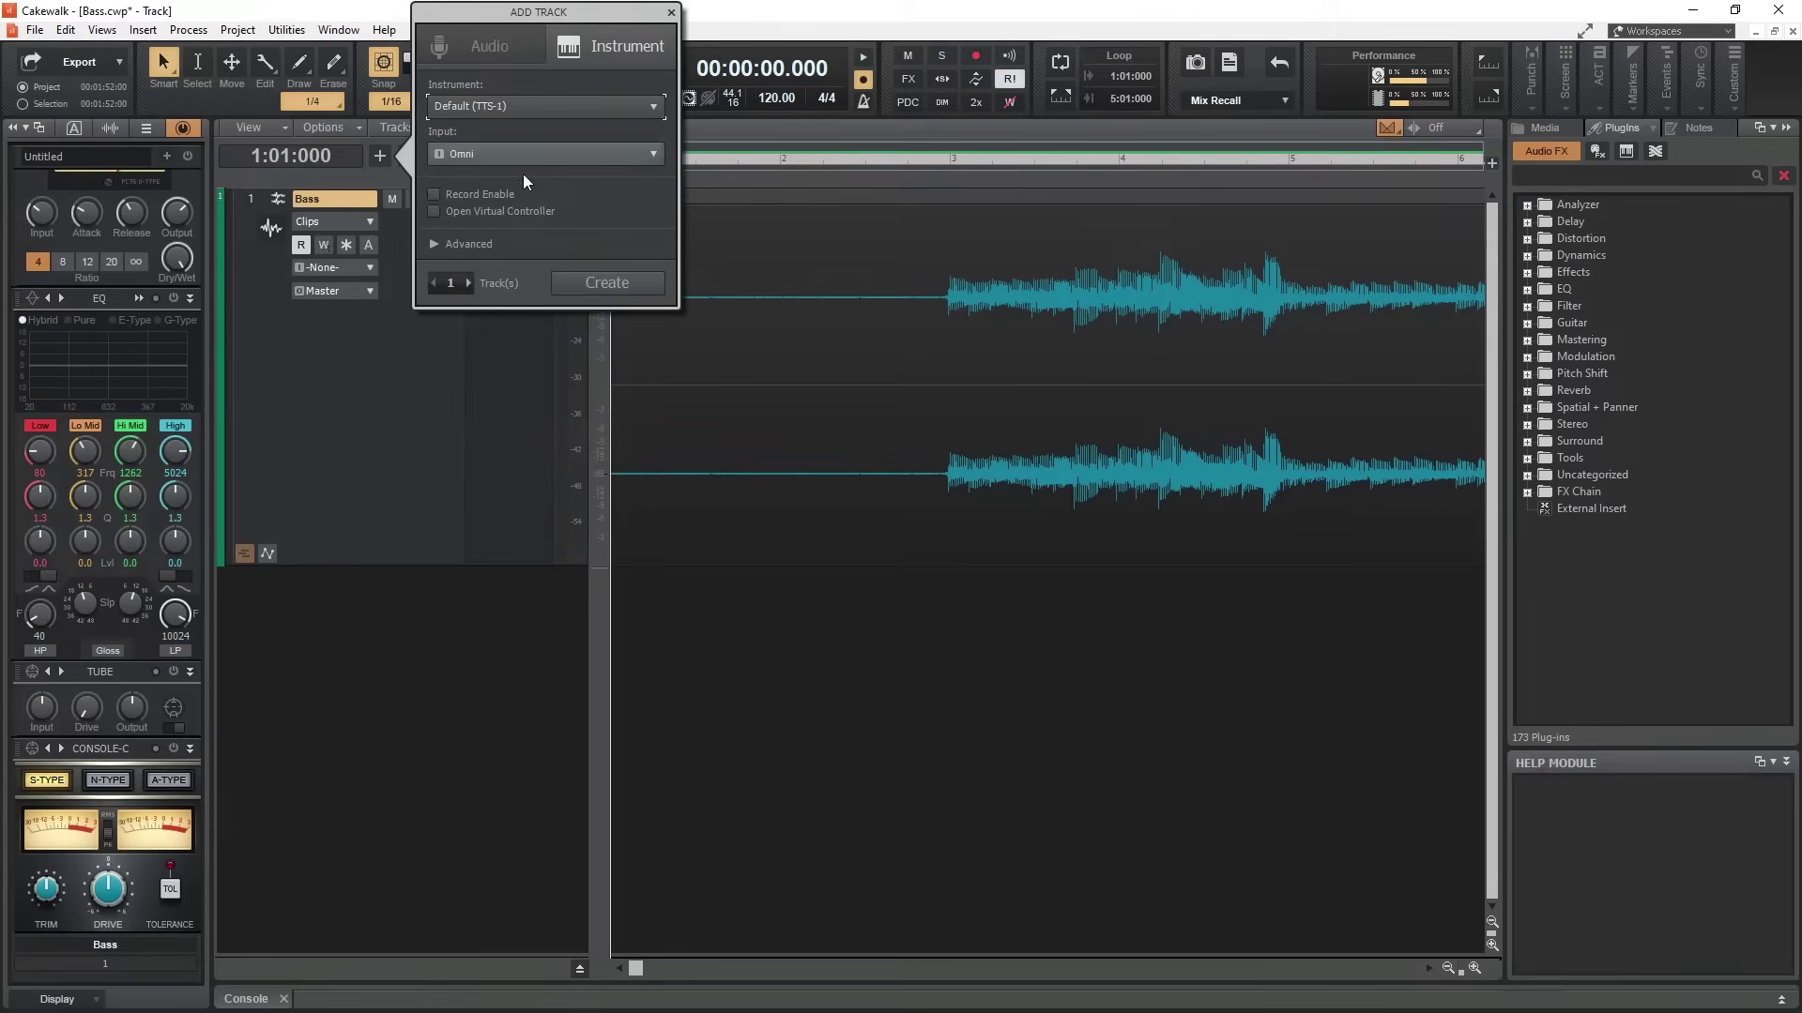
click(604, 289)
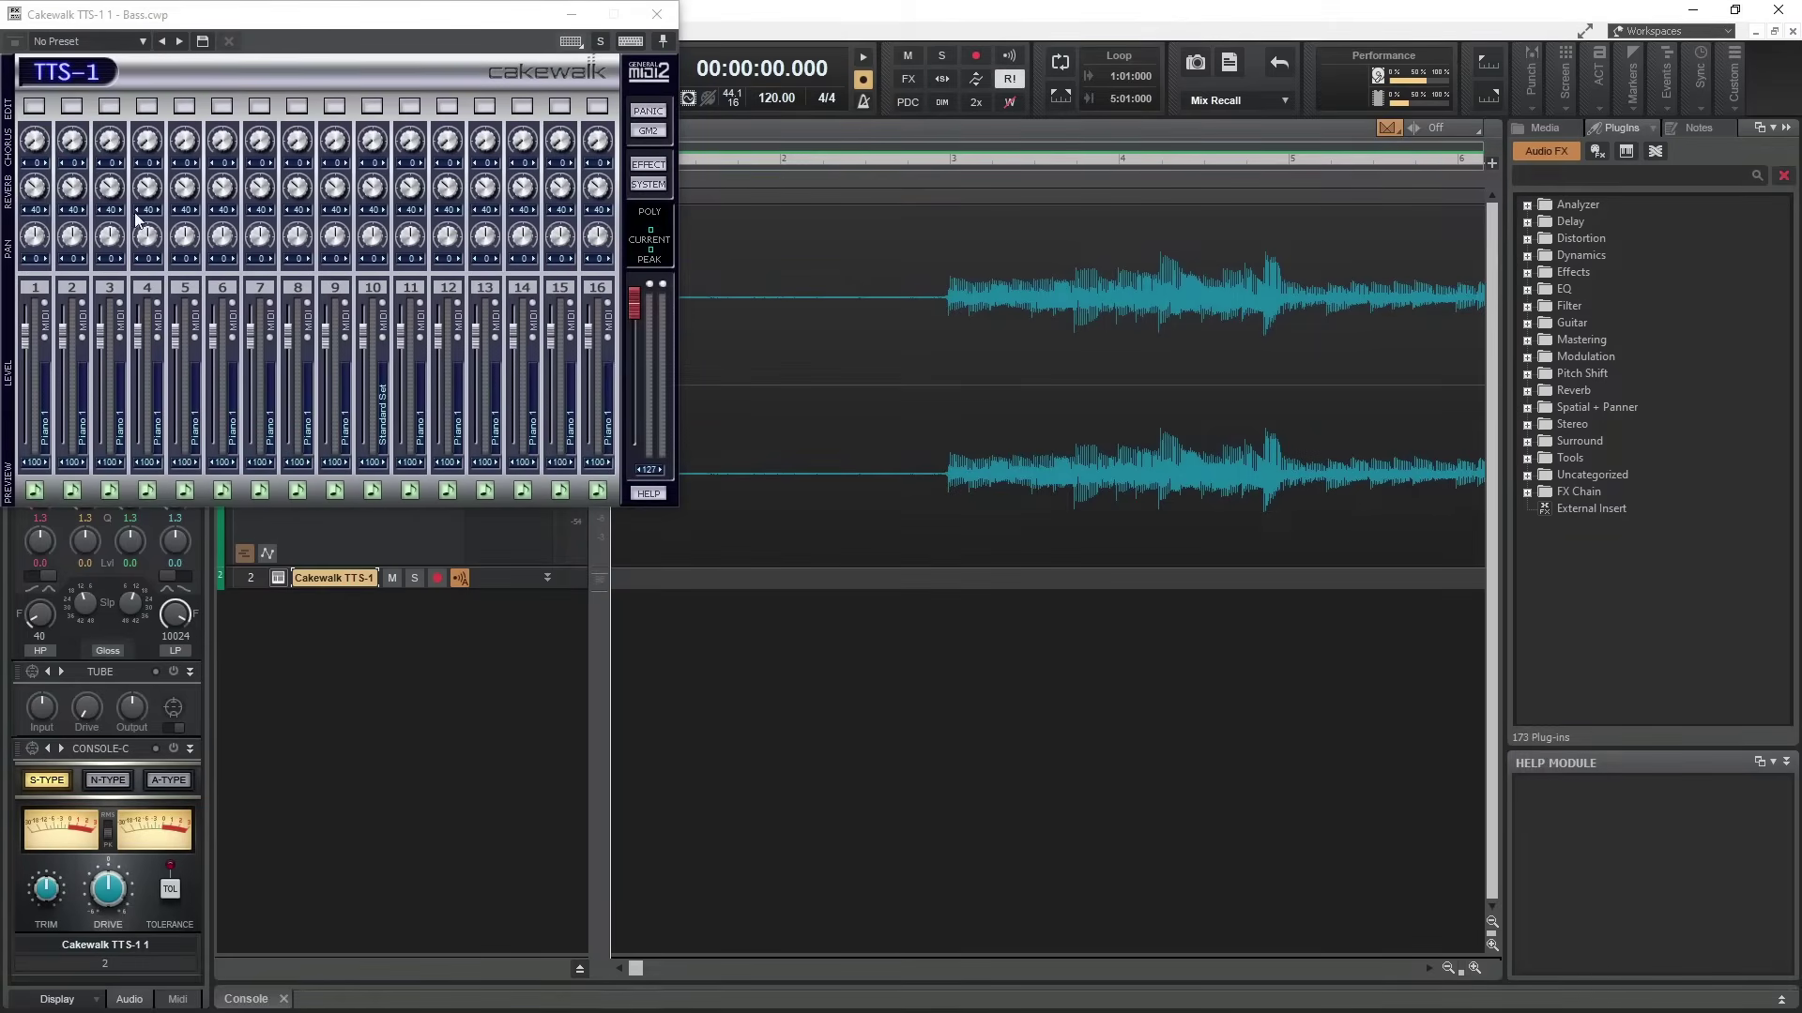
click(595, 322)
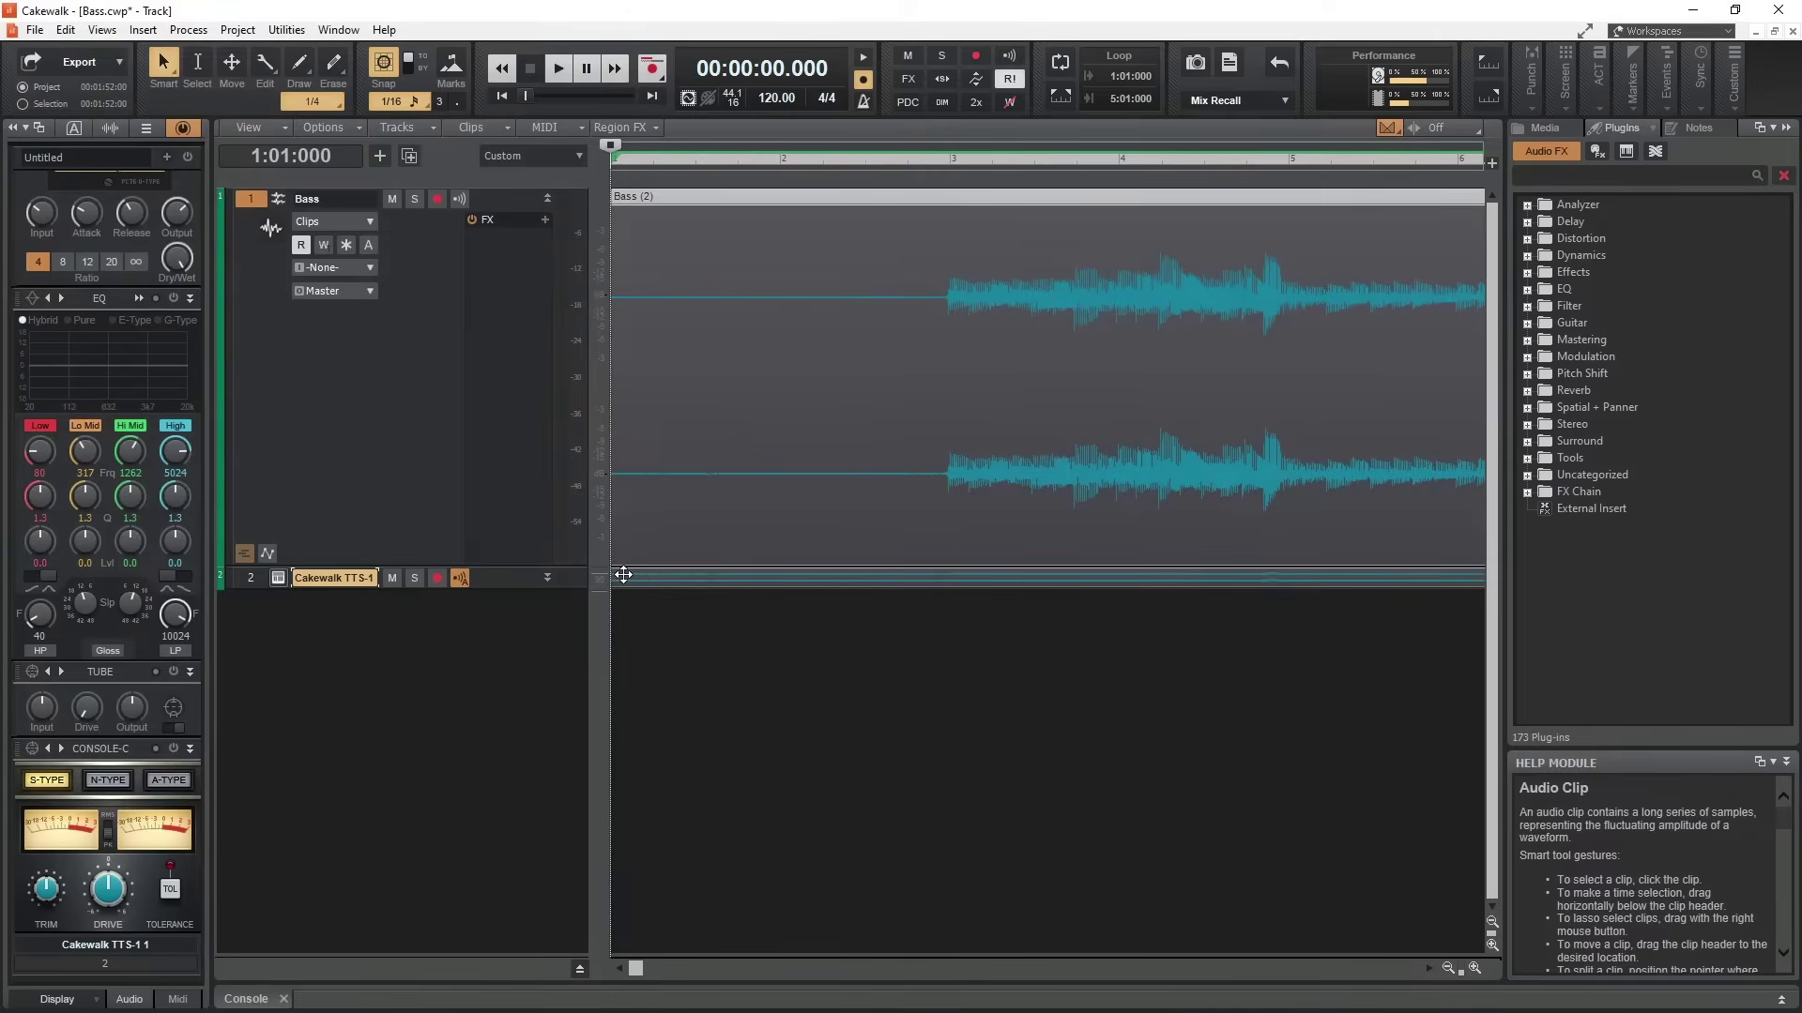
Step: Drop the Bass (2) clip on the TTS-1 track, convert it to MIDI, and solo track 2
drag(623, 574, 623, 572)
click(954, 556)
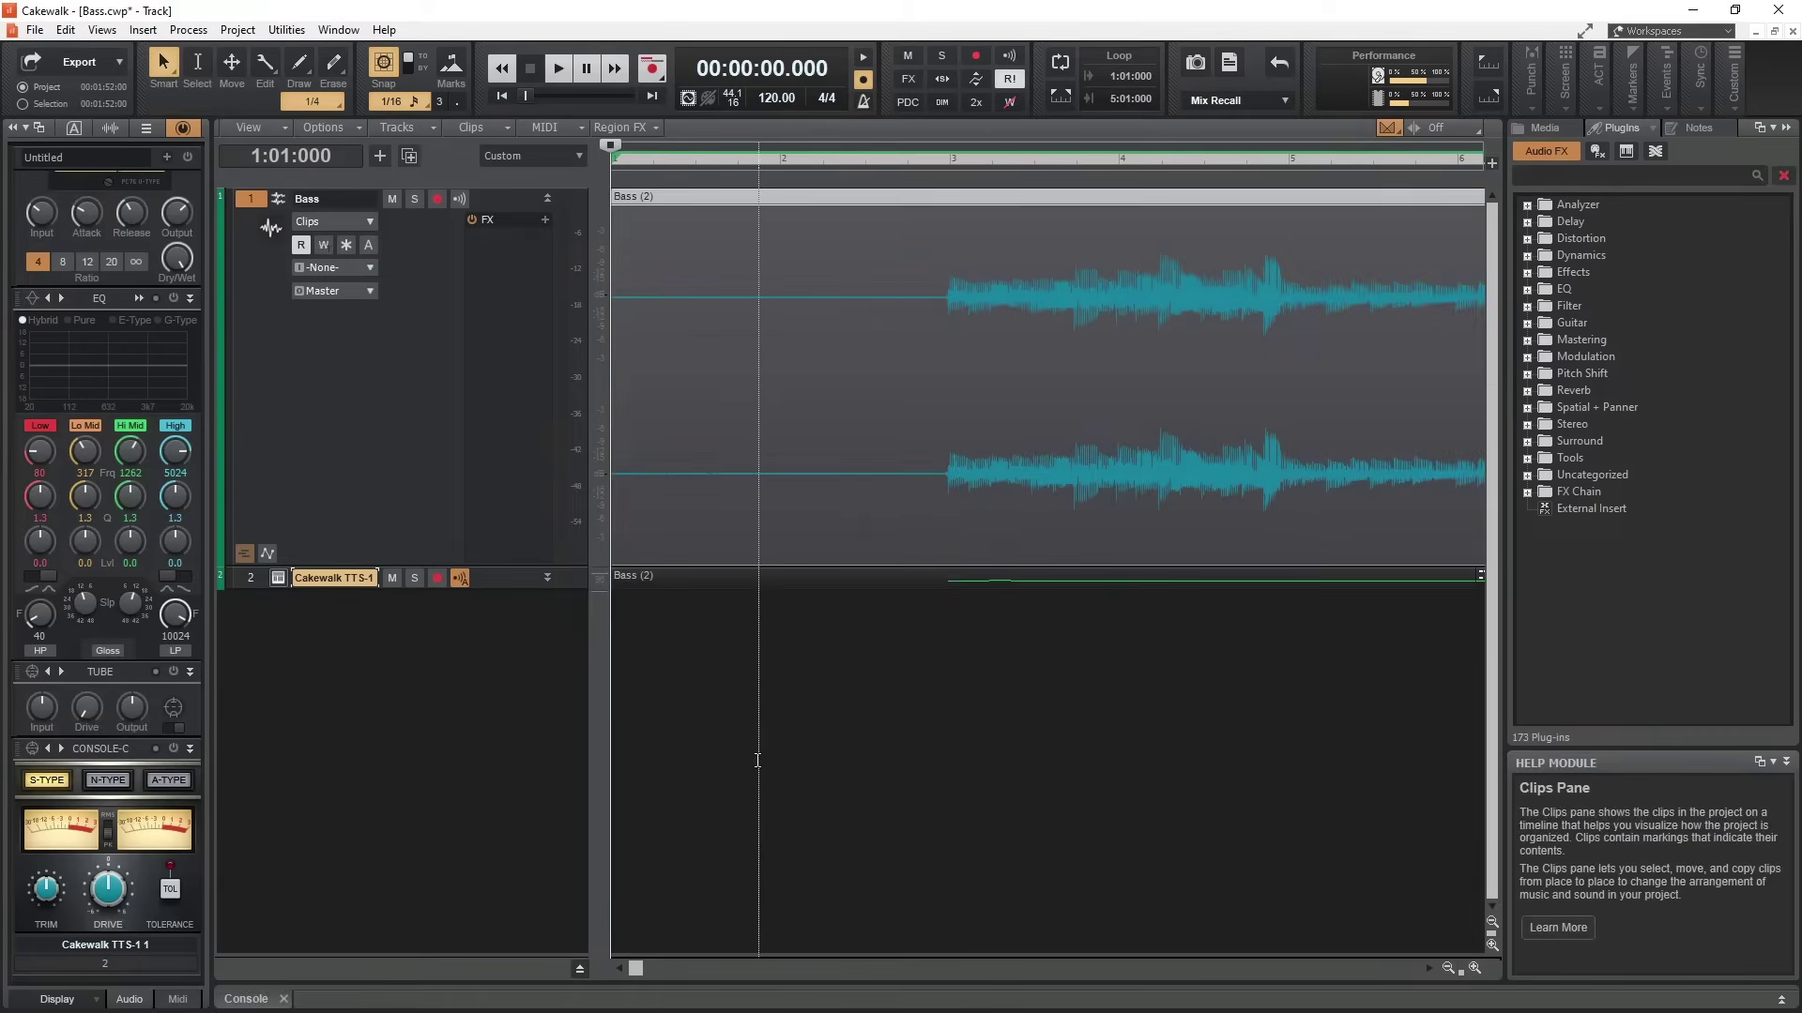
click(415, 578)
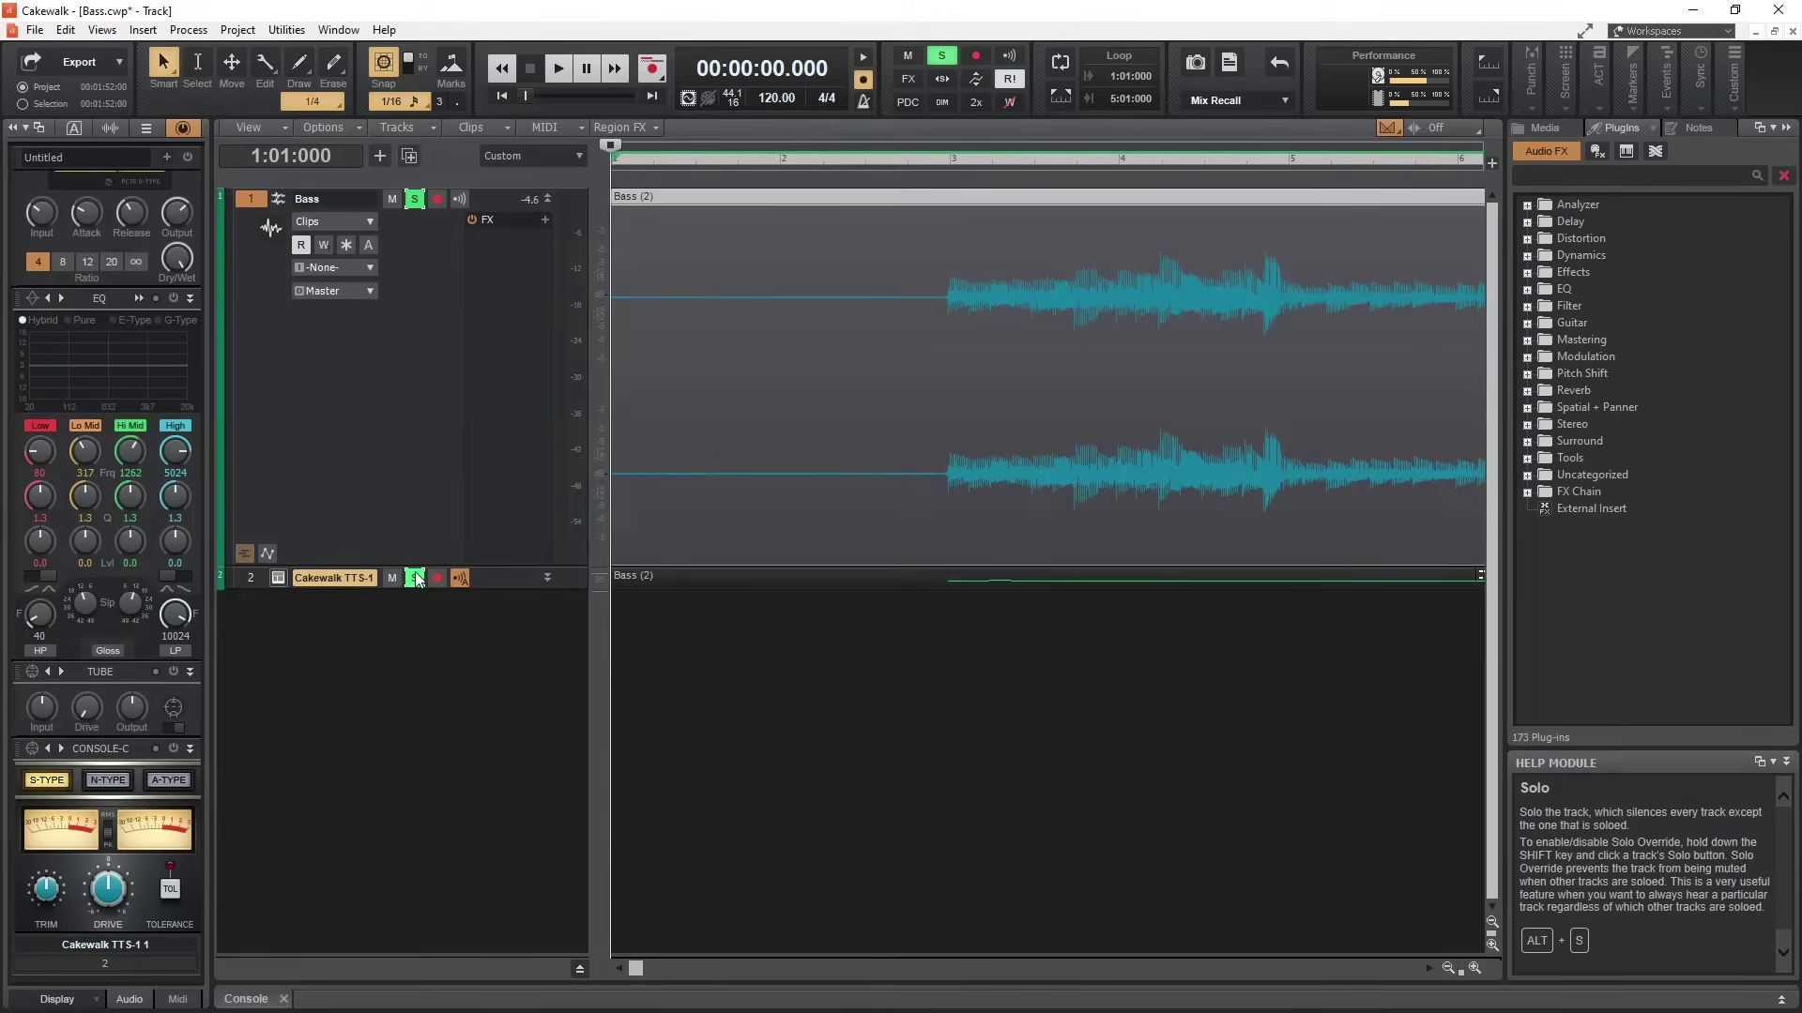
Step: Unsolo Bass, play from the start, and enlarge the TTS-1 track to show its meter
click(414, 201)
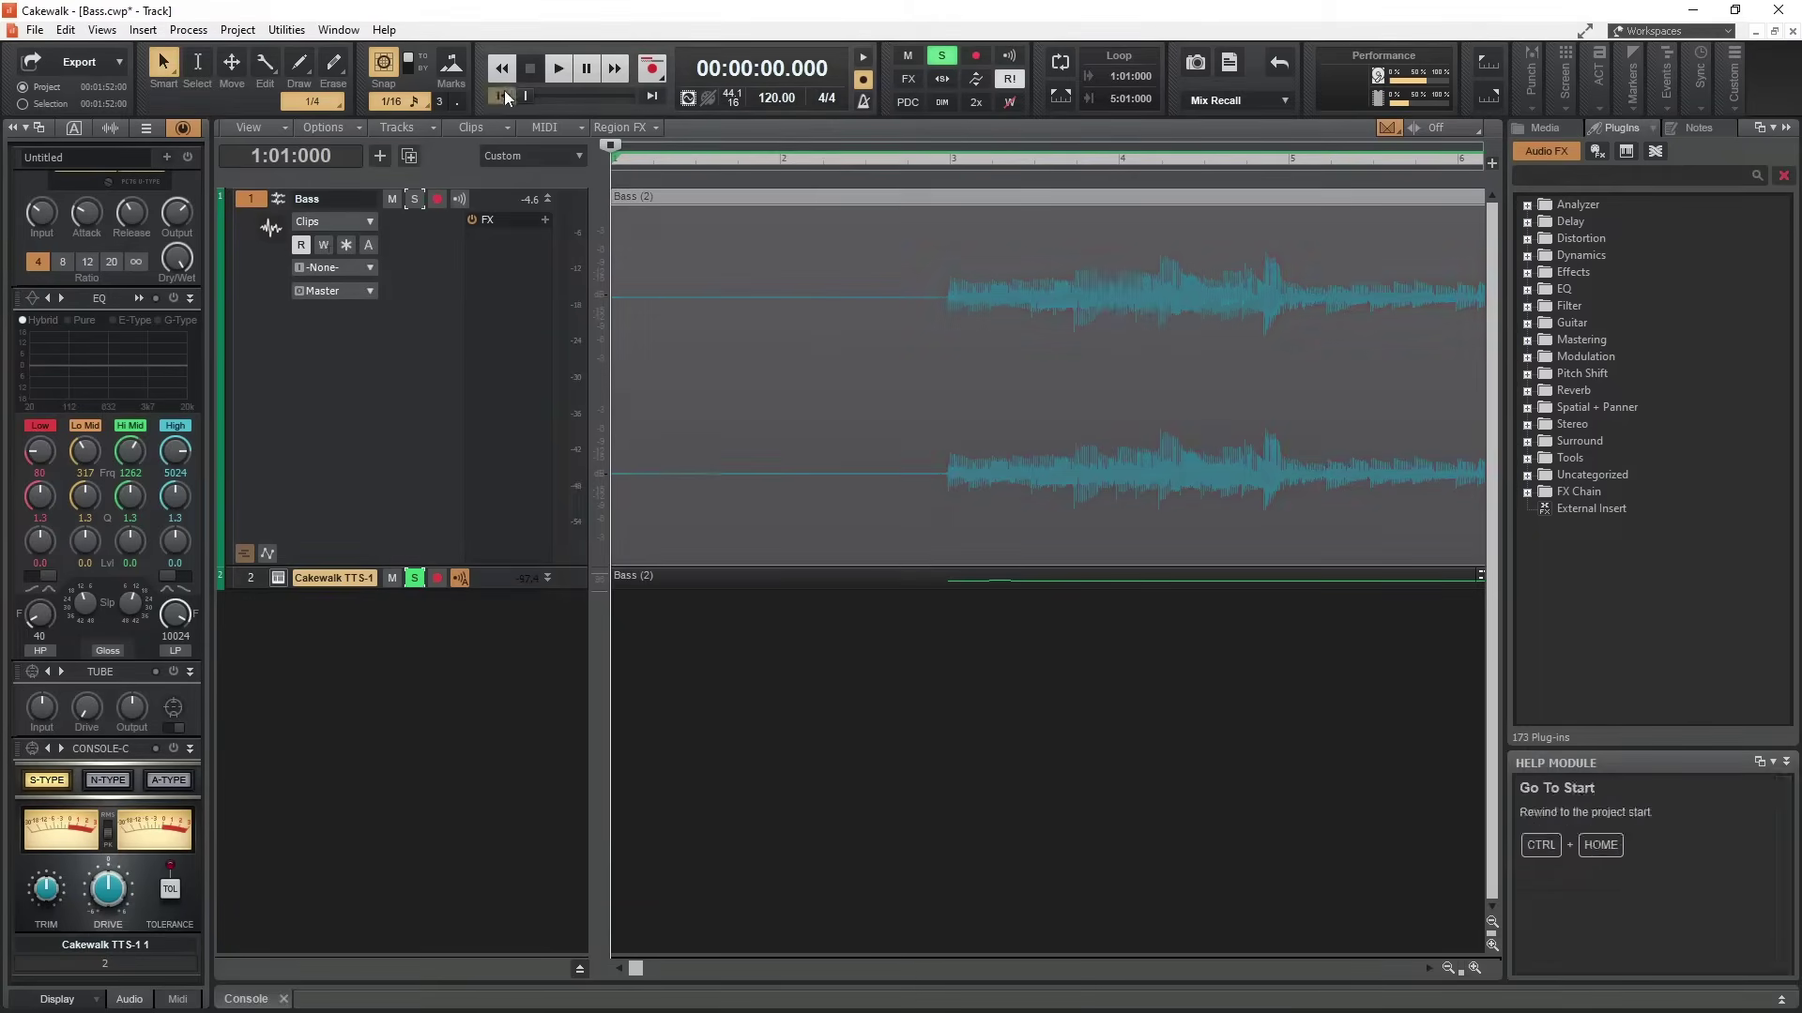
click(555, 72)
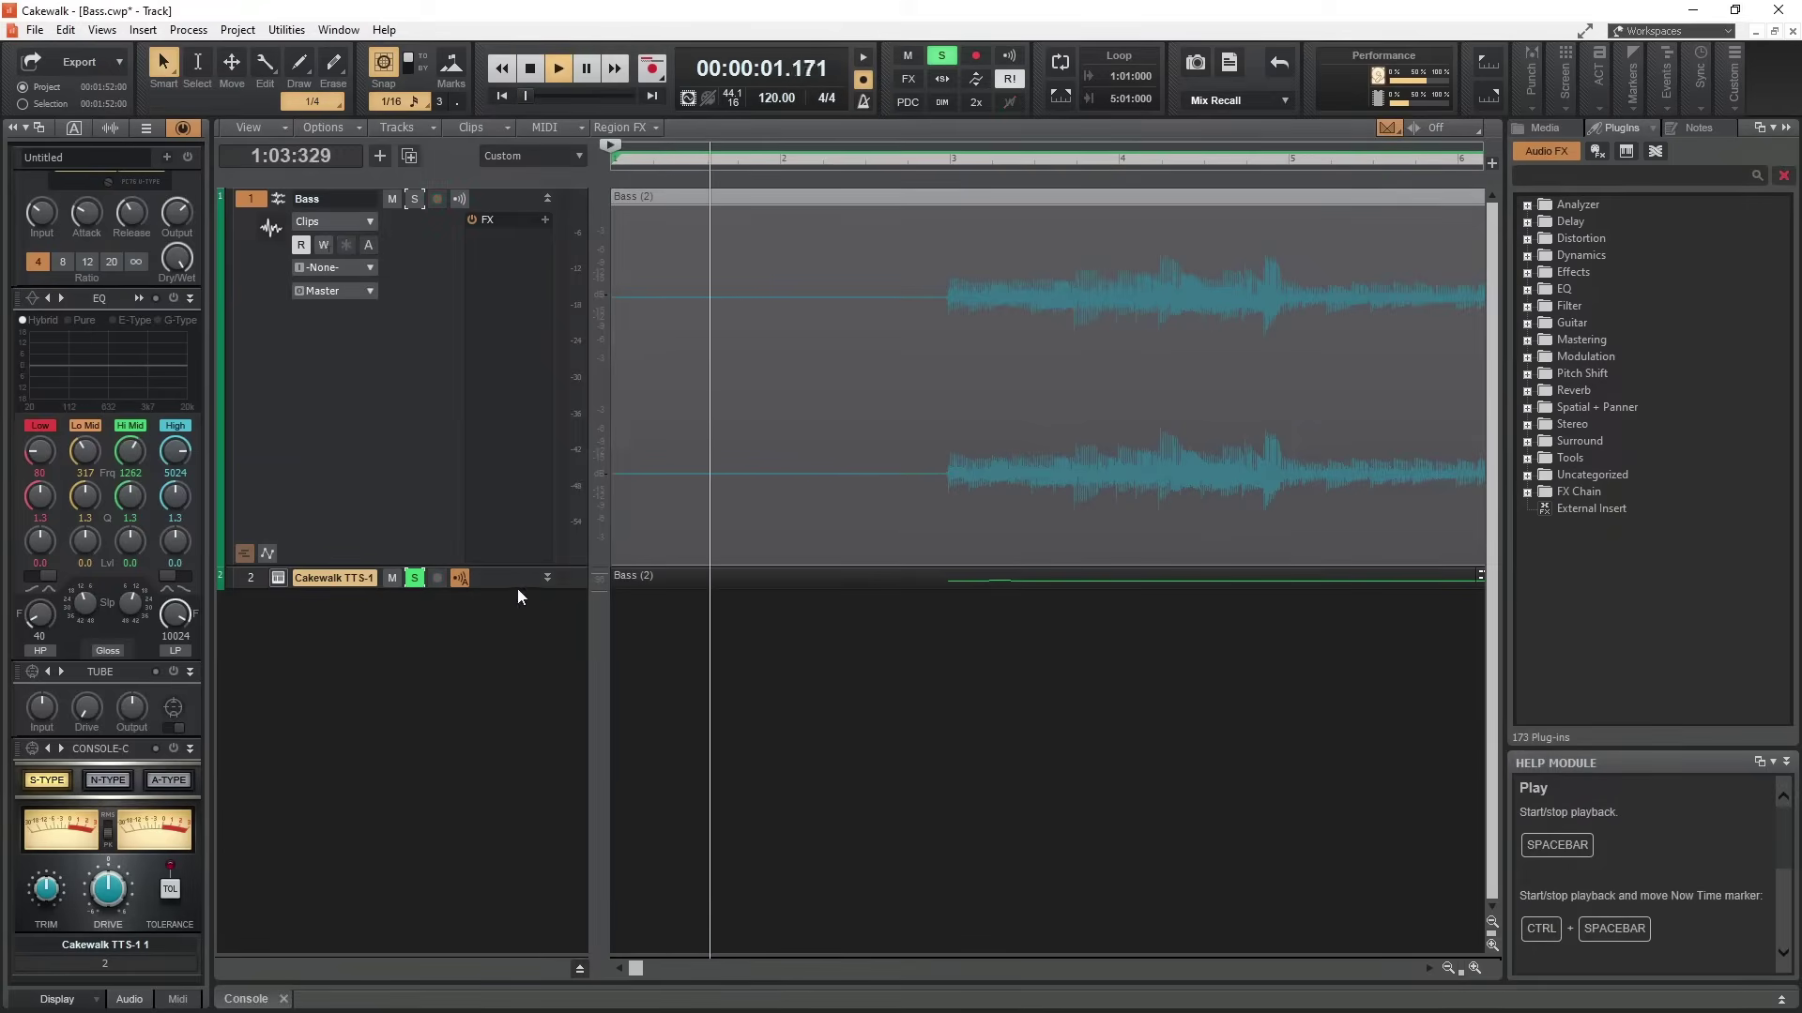
click(547, 577)
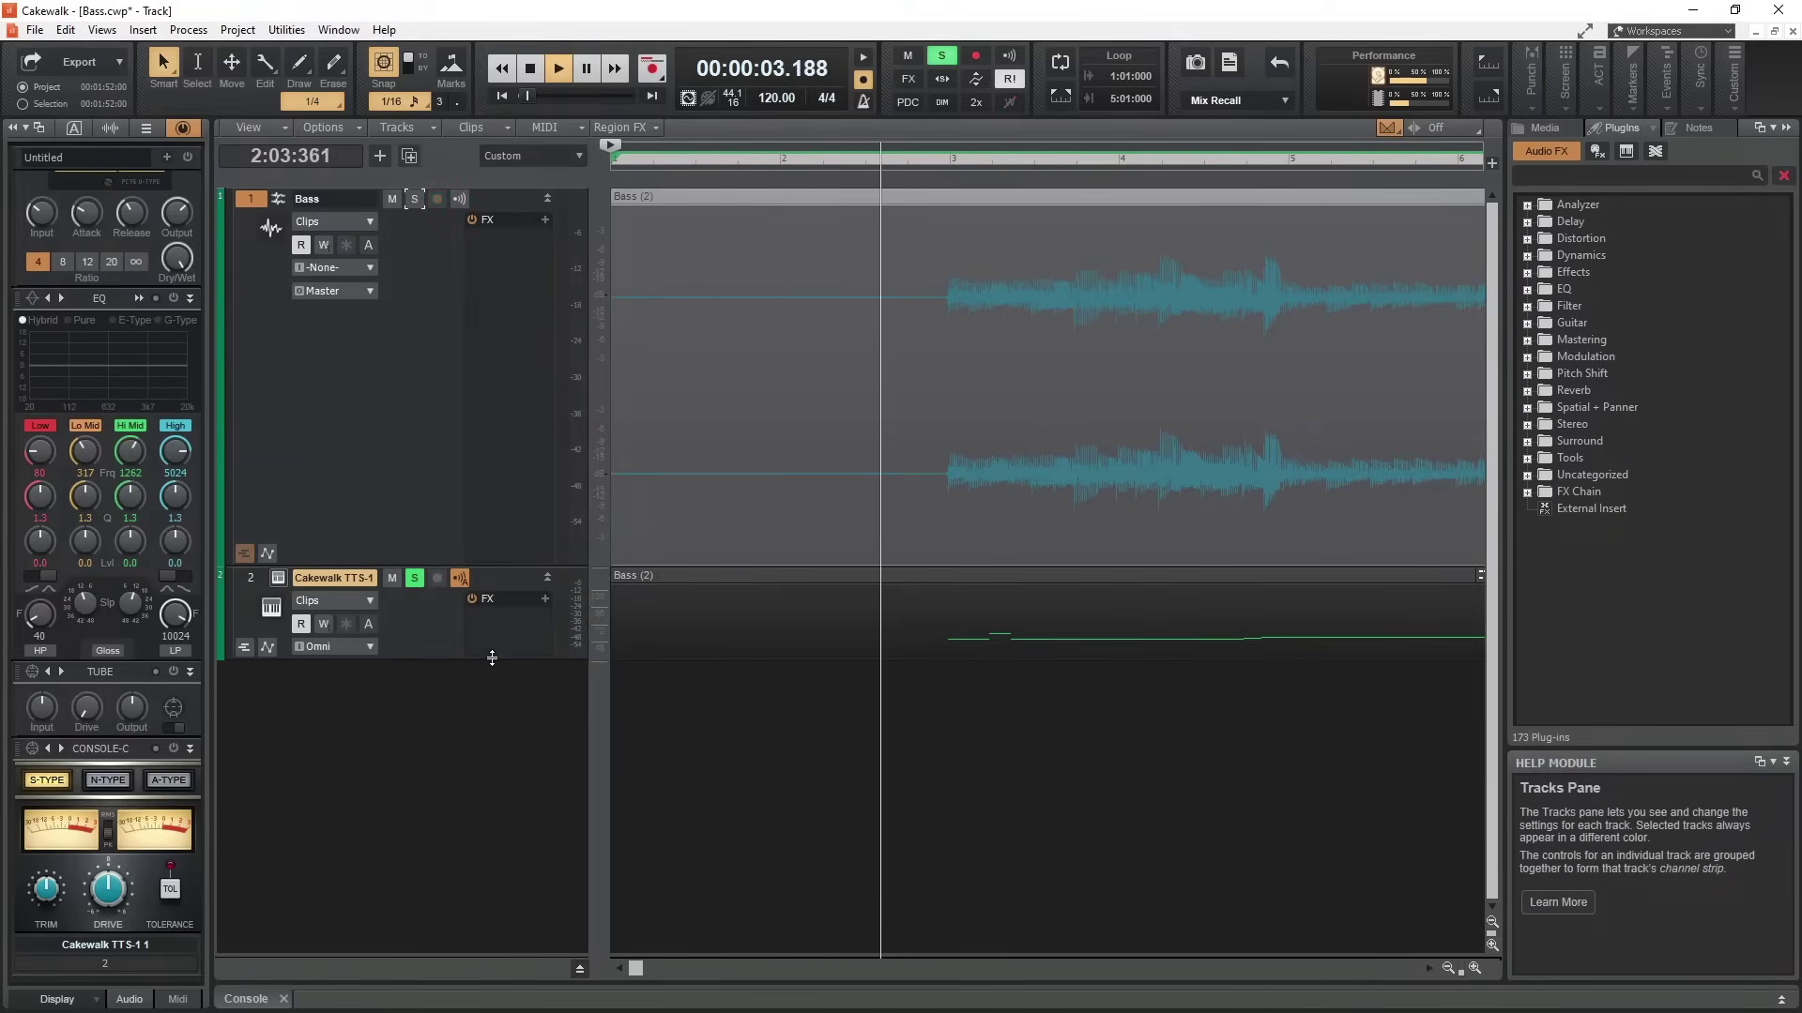
drag(488, 660, 456, 752)
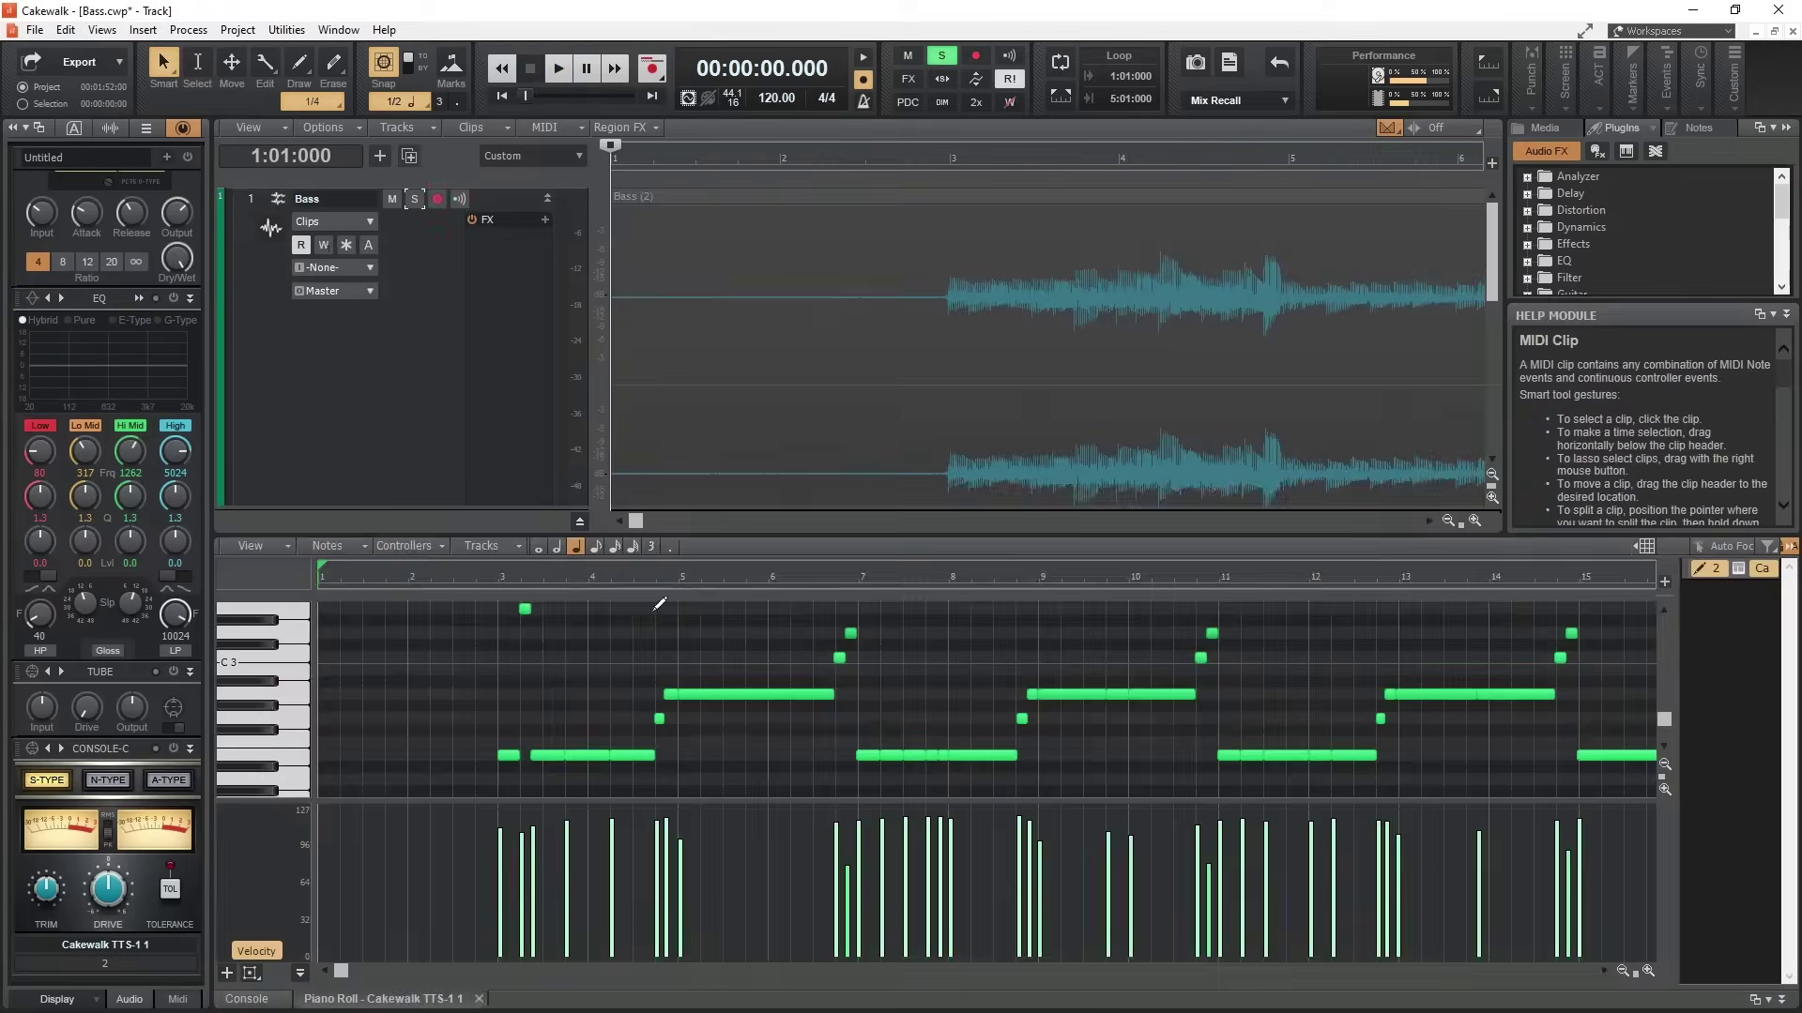
Step: Move the first bass note down to E2 and set eighth-note length at bar 3
drag(523, 607, 525, 759)
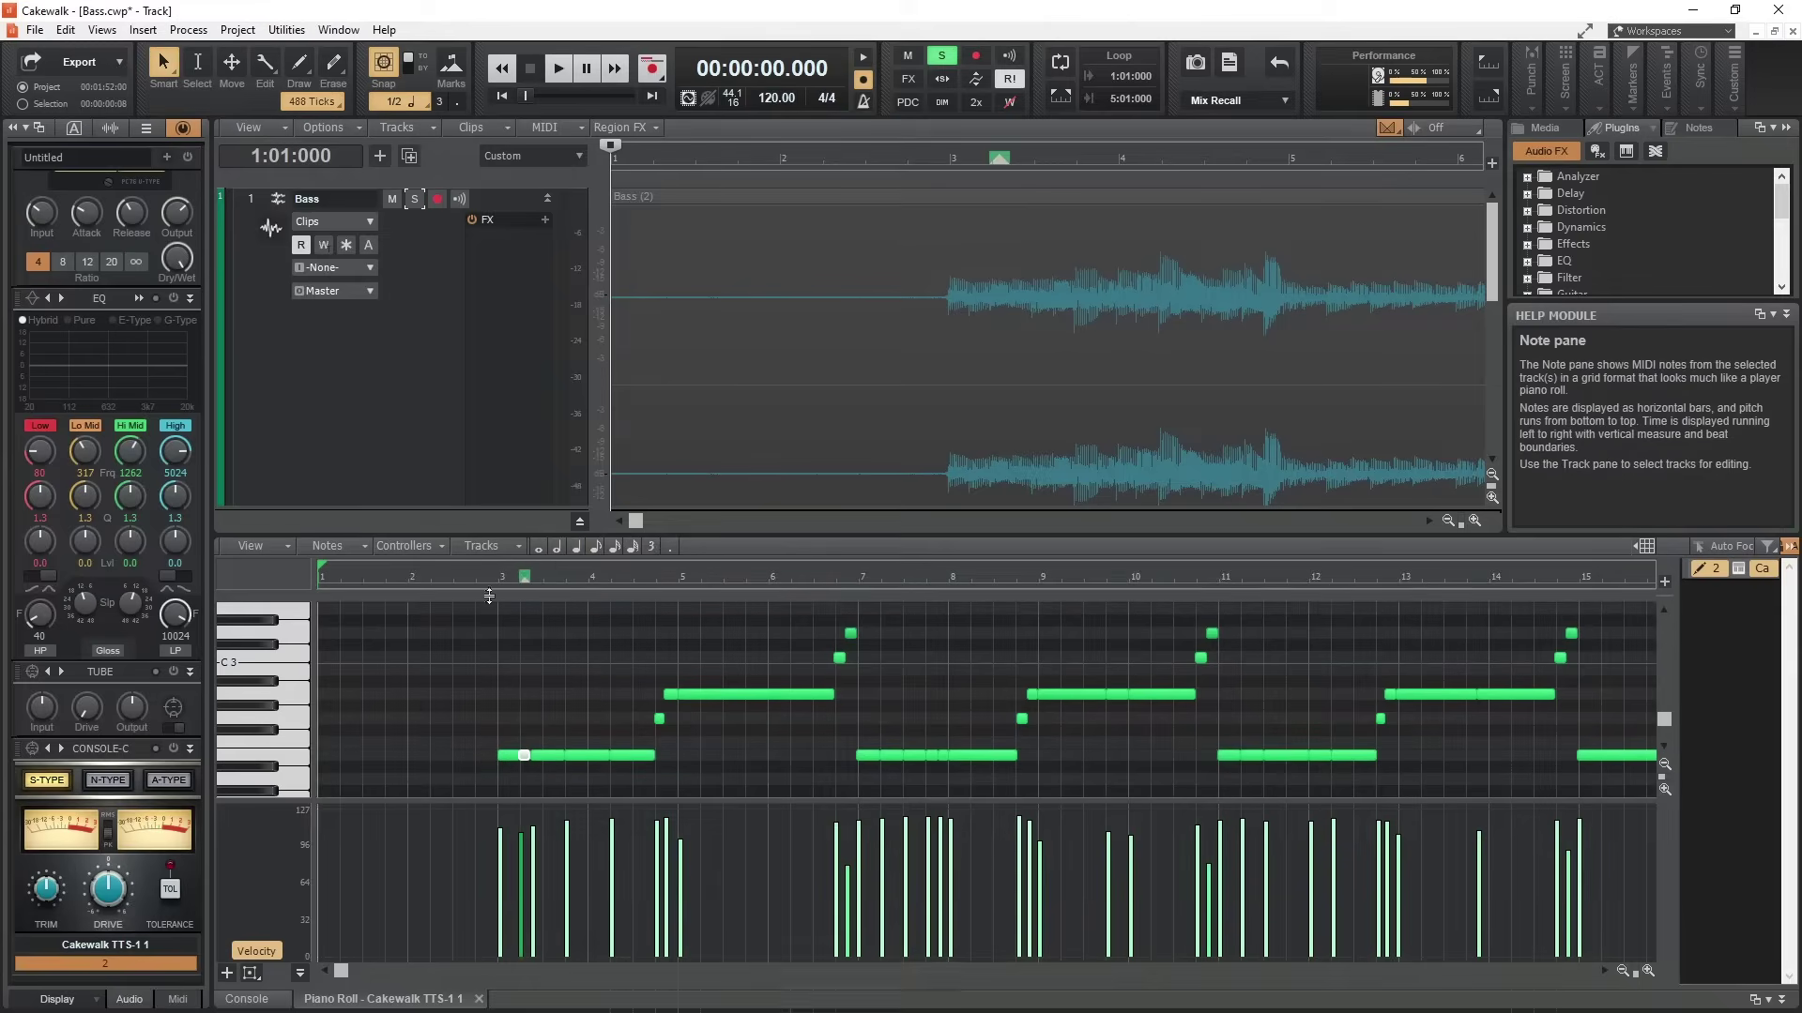
click(499, 583)
click(594, 546)
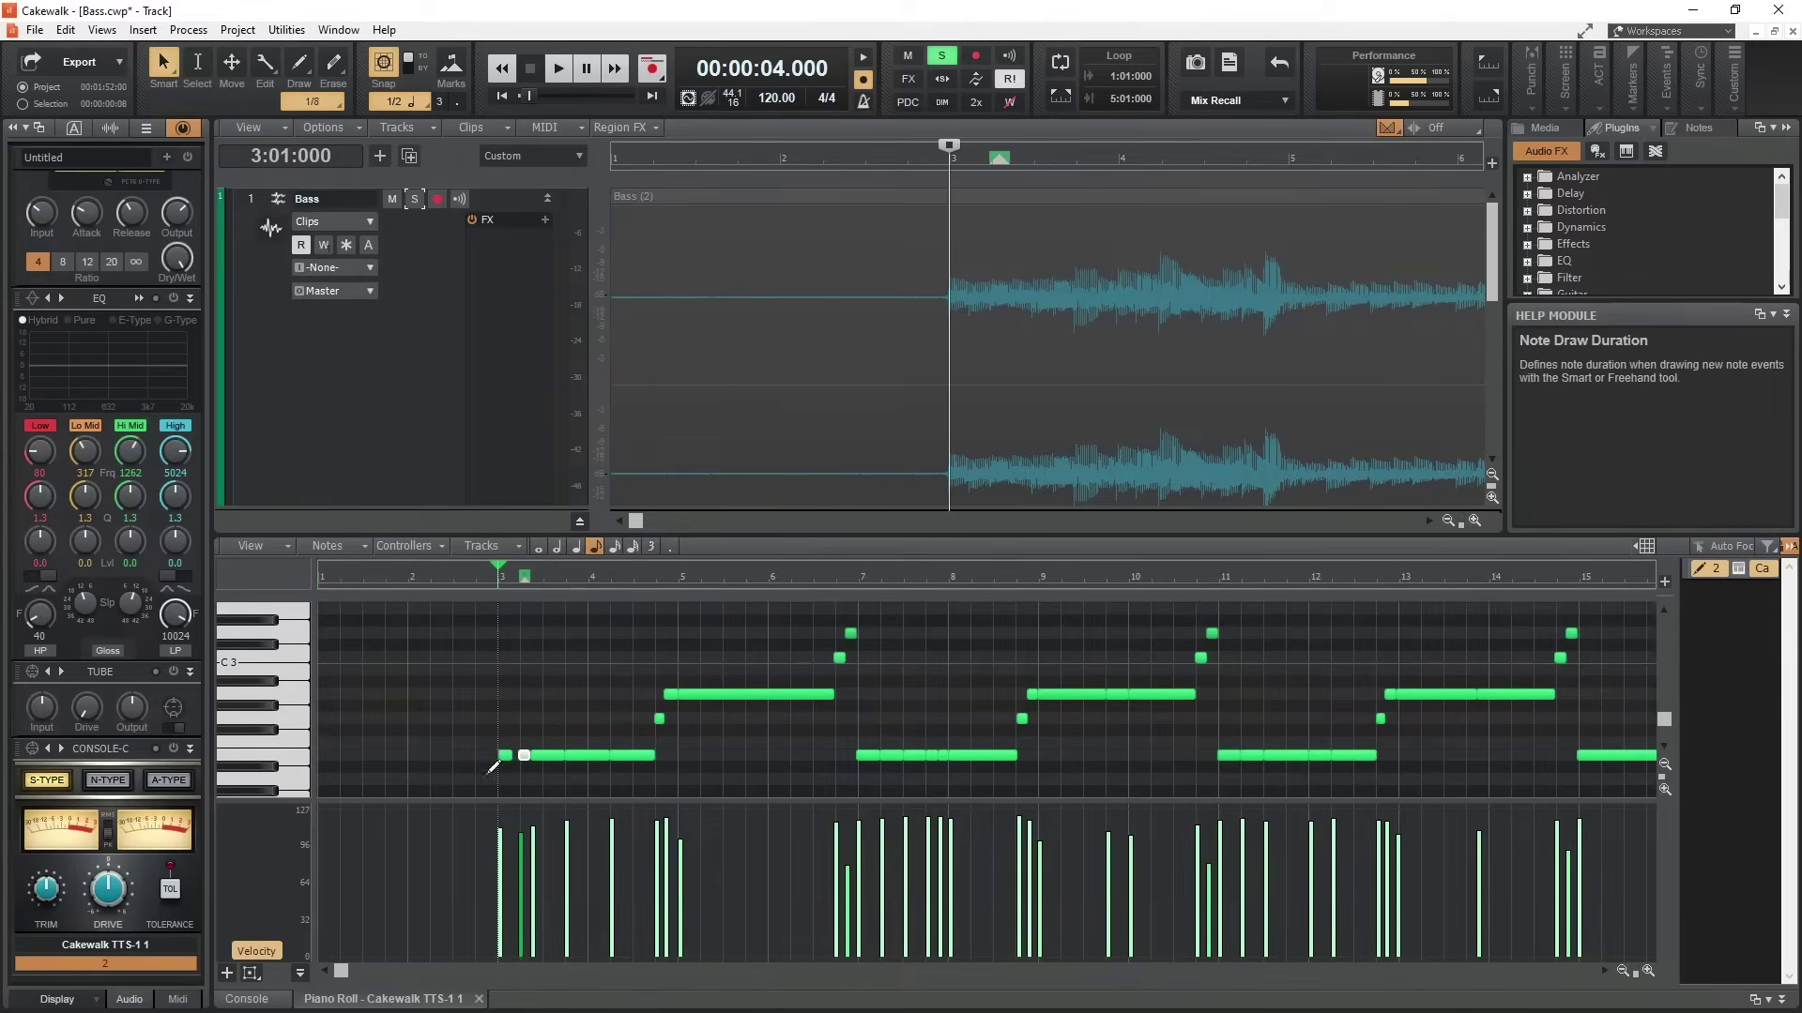
drag(498, 755, 500, 756)
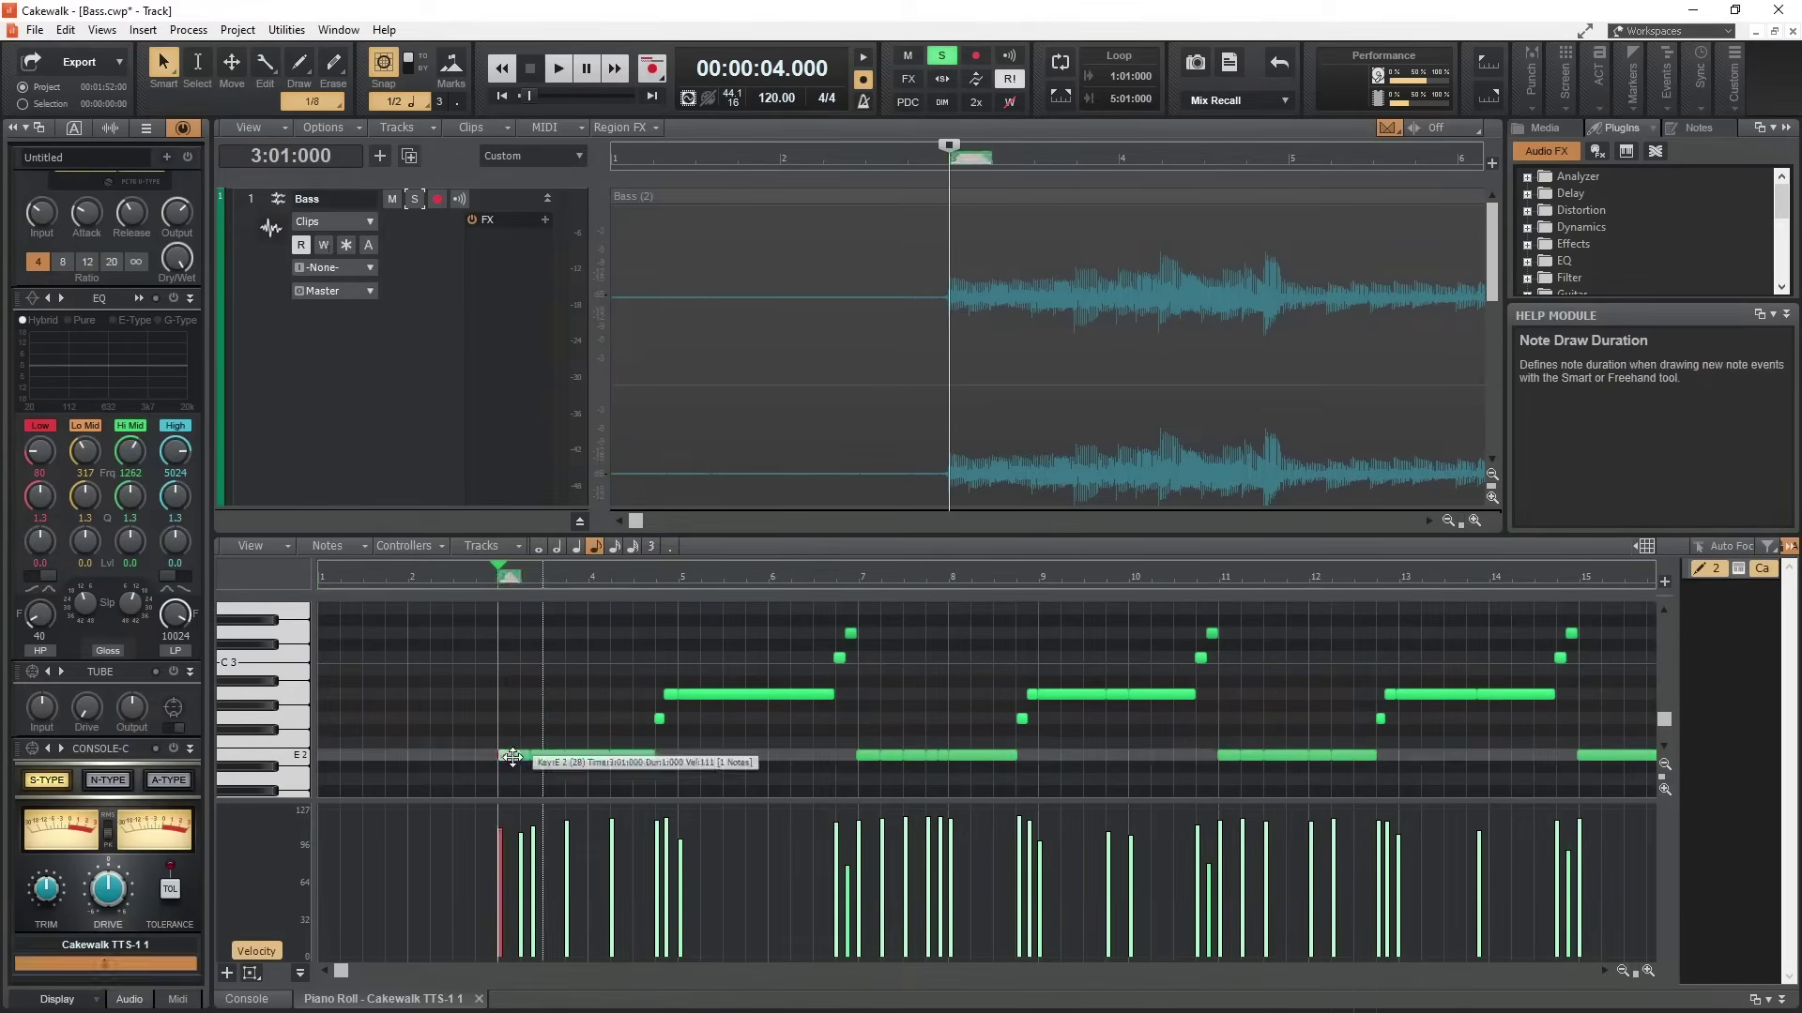
Step: Zoom the piano roll in and shorten the E2 notes around bar 3
key(4)
click(1648, 972)
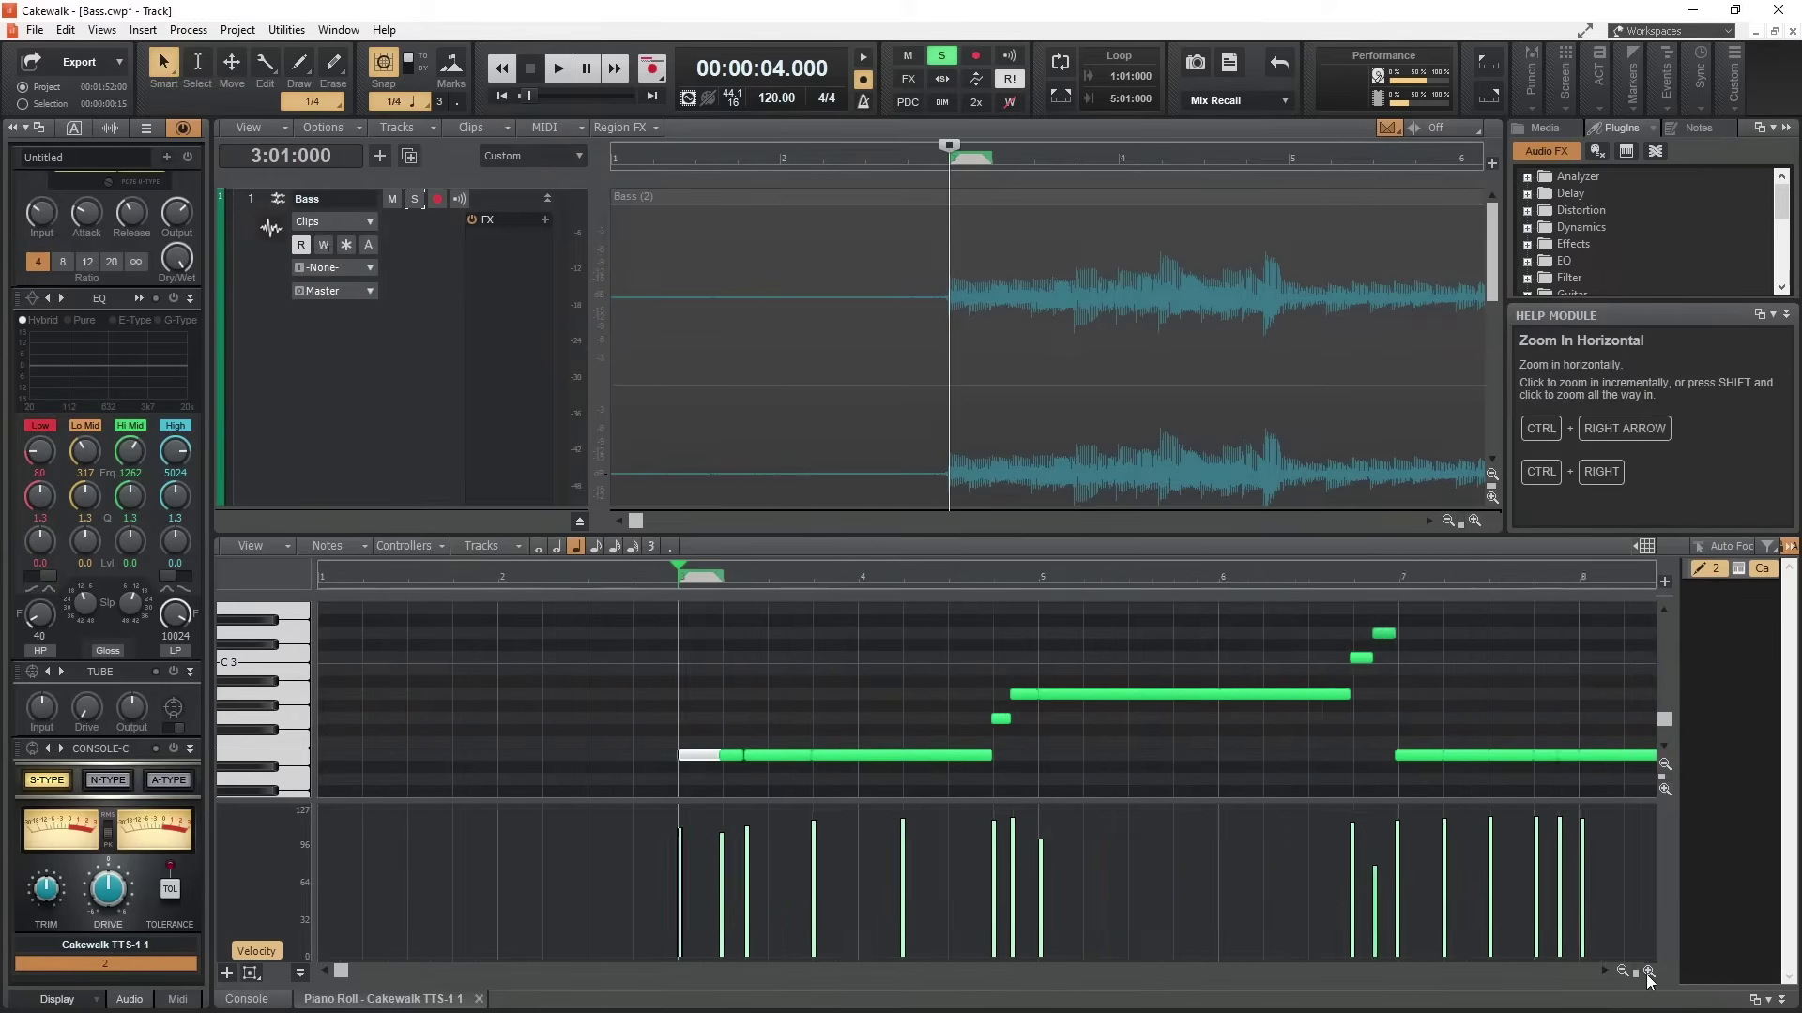
click(1648, 971)
mouse_move(934, 755)
mouse_down()
mouse_move(911, 751)
mouse_move(932, 756)
mouse_up()
drag(1086, 756, 1028, 756)
Step: Draw a run of short eighth notes on E2 starting at beat 3:03
drag(1024, 755, 1047, 754)
click(1131, 756)
click(1166, 755)
click(1202, 755)
click(1272, 756)
click(1304, 755)
click(1340, 755)
Step: Audition the new E2 eighth notes from bar 3, adjusting between playbacks
key(space)
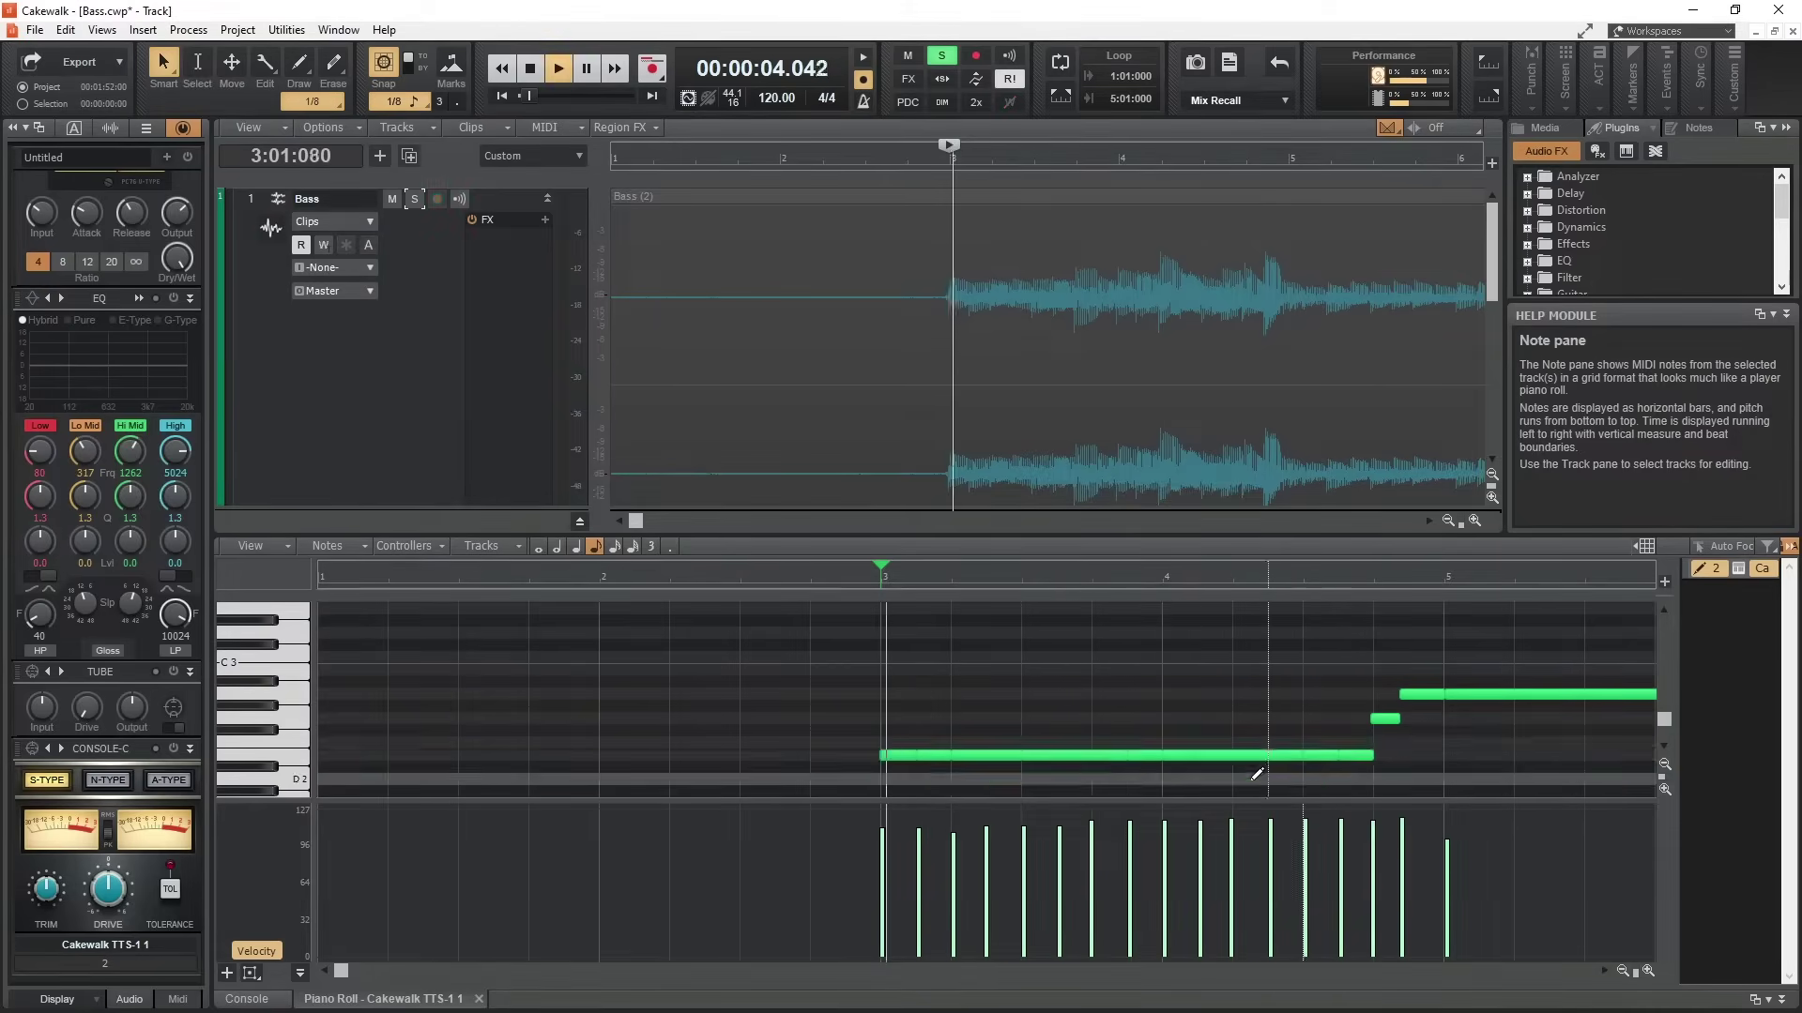
key(space)
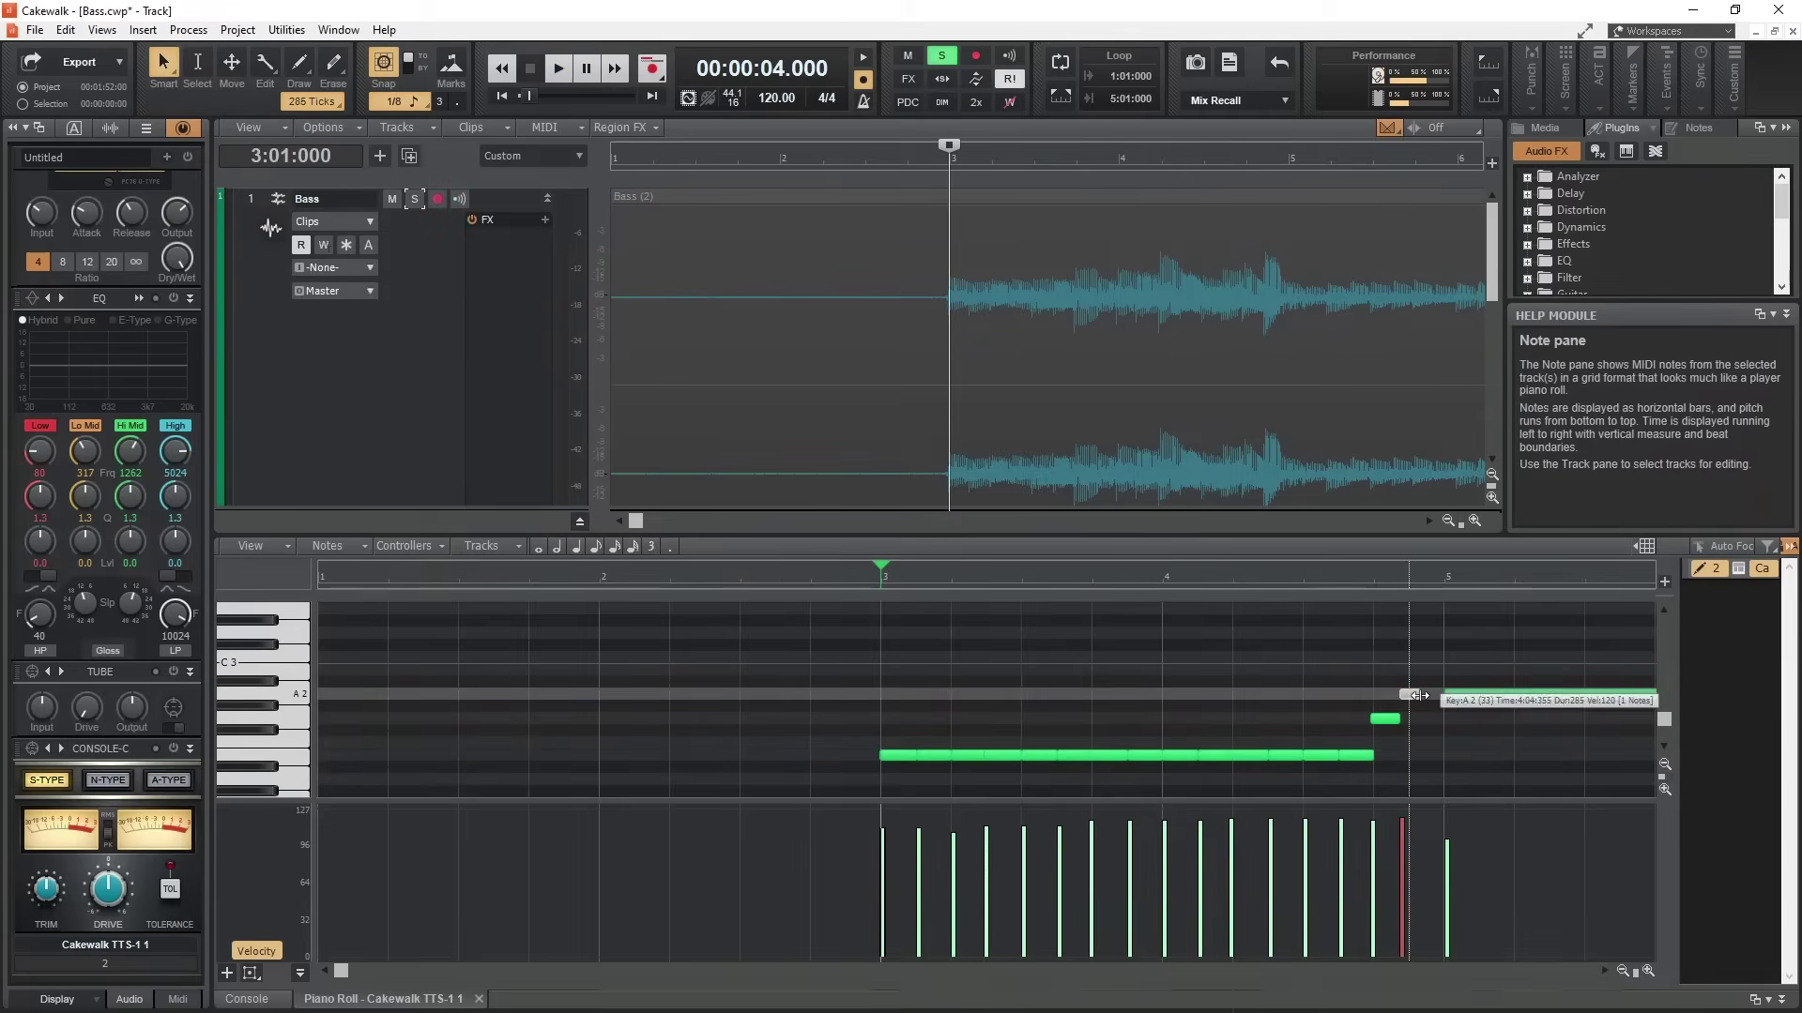
drag(1436, 698, 1450, 699)
key(space)
drag(344, 974, 365, 976)
key(space)
Step: Lengthen the short A2 note over the long one and extend the A2 run rightward
click(985, 695)
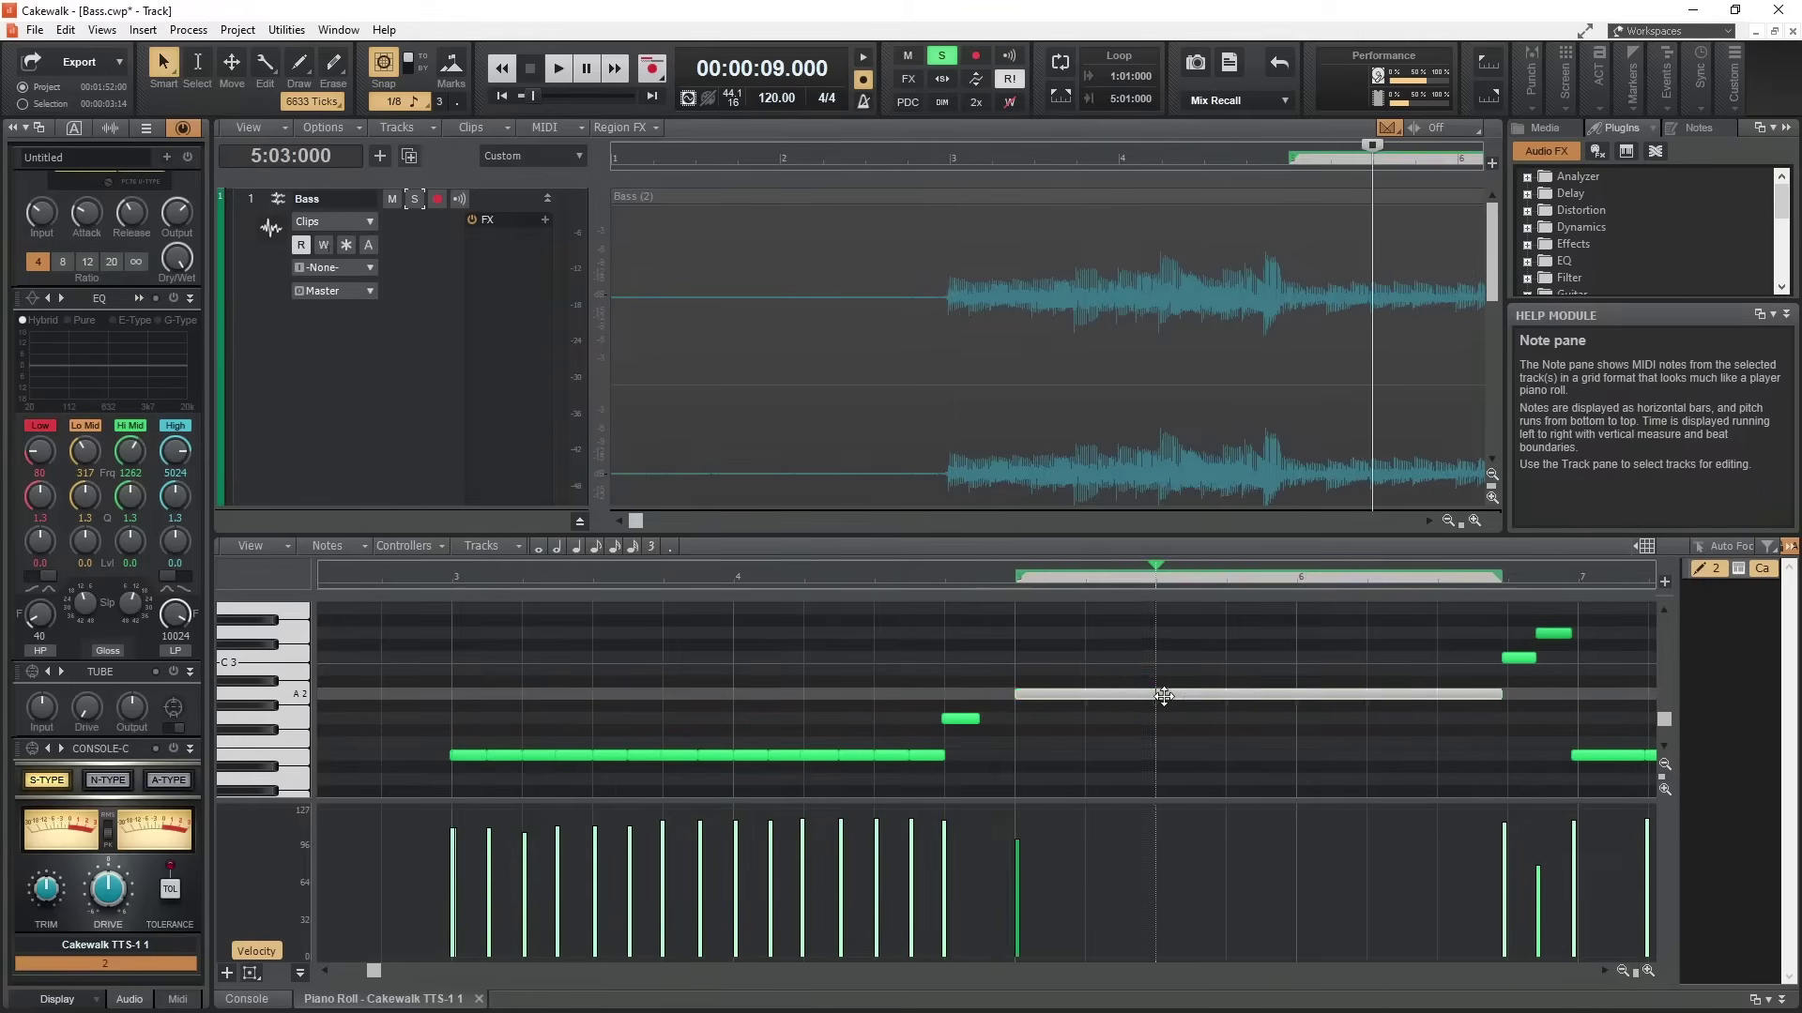
mouse_move(990, 694)
mouse_down()
mouse_move(1464, 694)
mouse_move(1014, 695)
mouse_move(1324, 685)
mouse_up()
drag(1456, 683, 1507, 691)
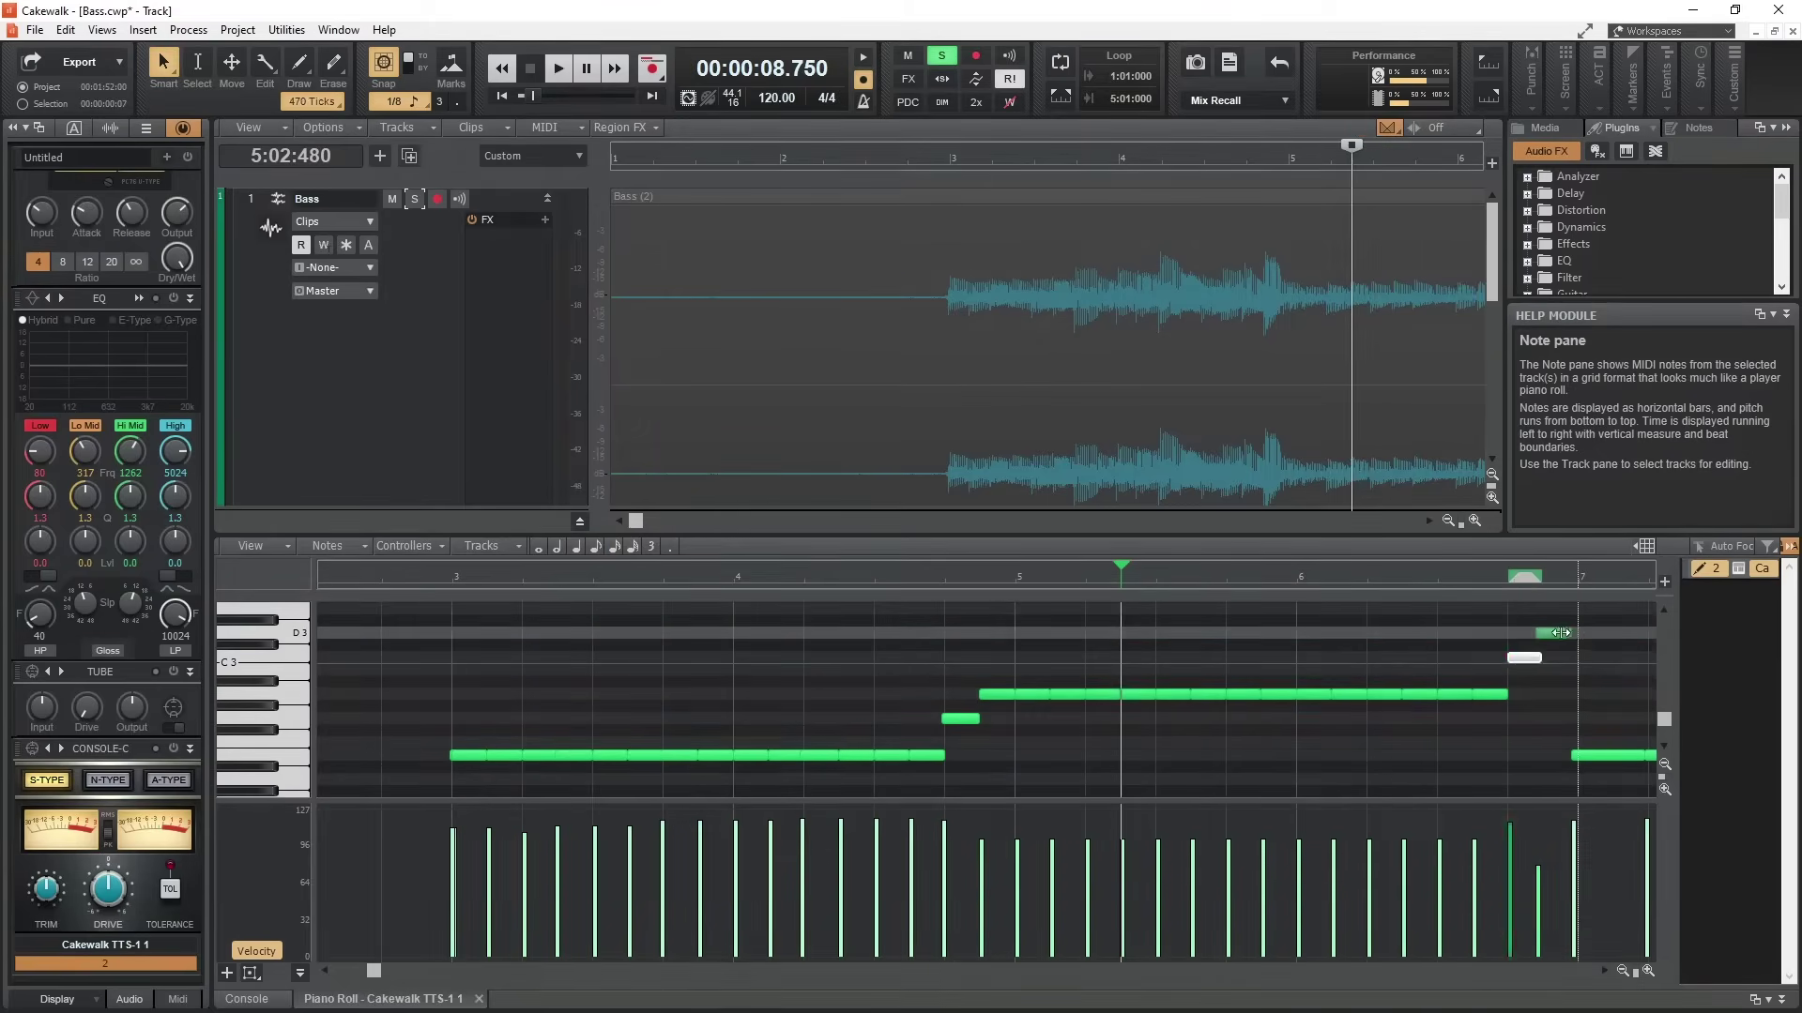
click(1593, 753)
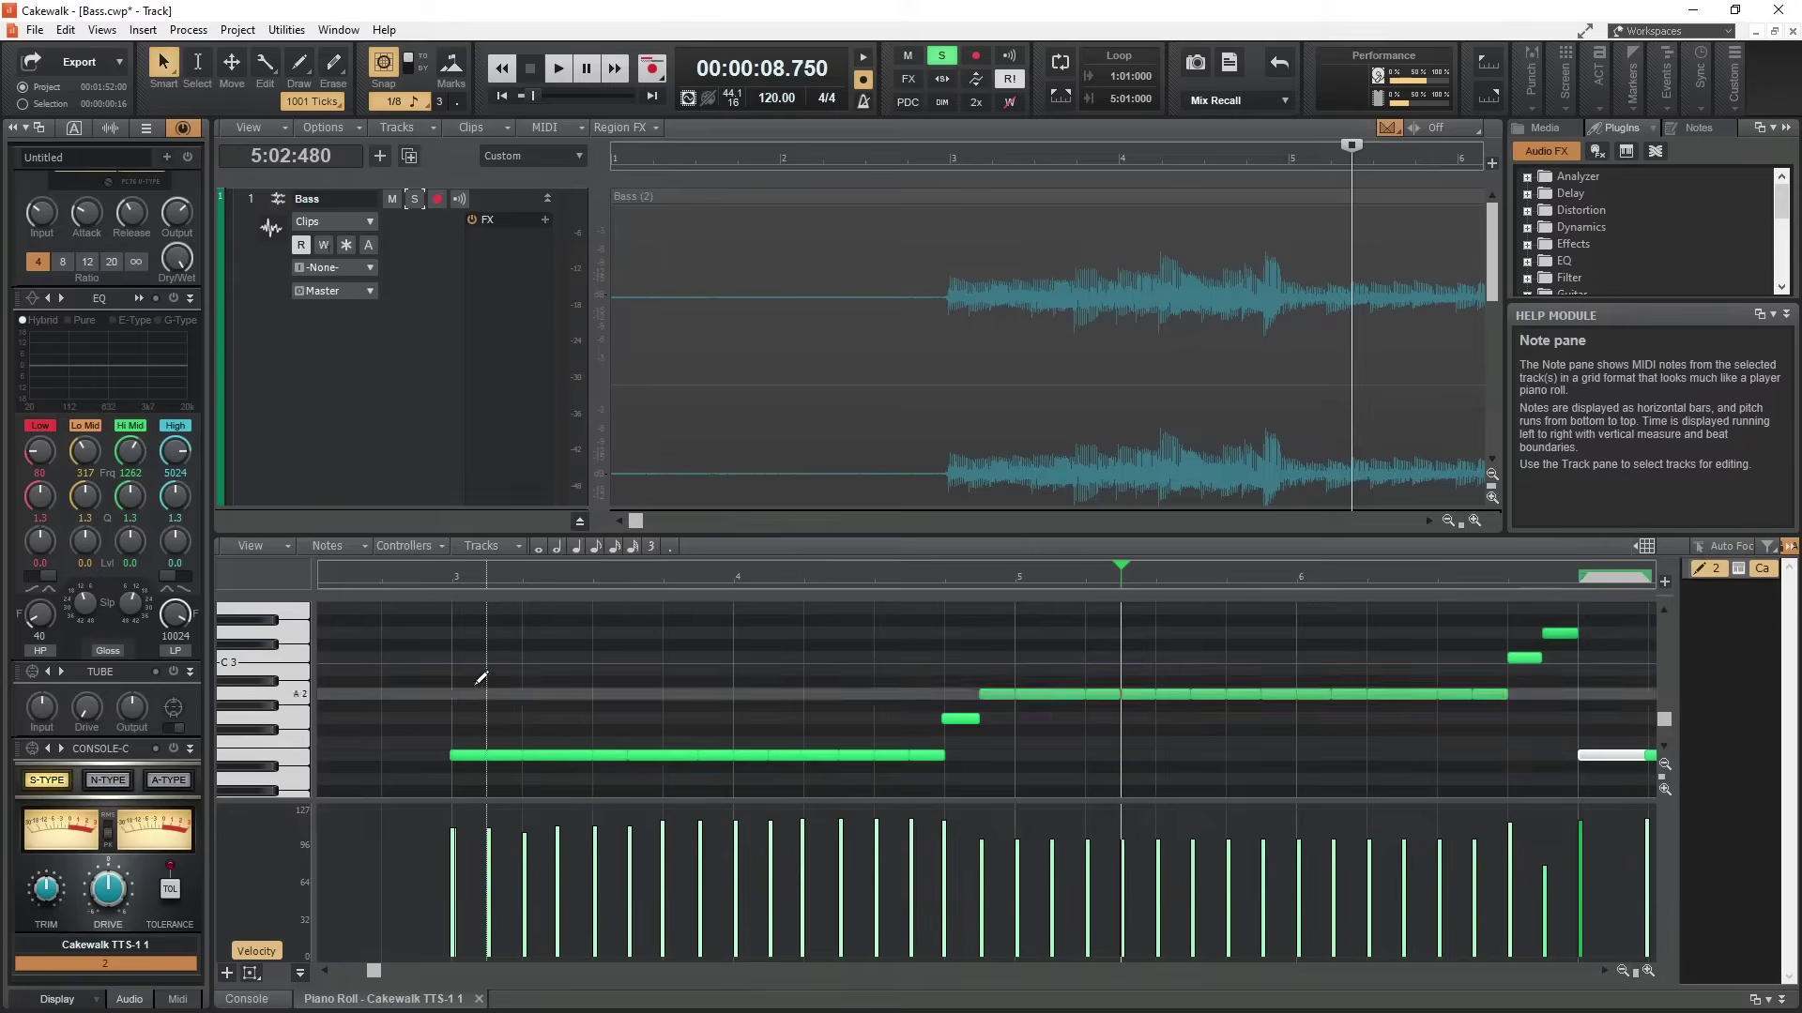
Step: Play back the reworked bass line from bar 3
click(448, 583)
key(space)
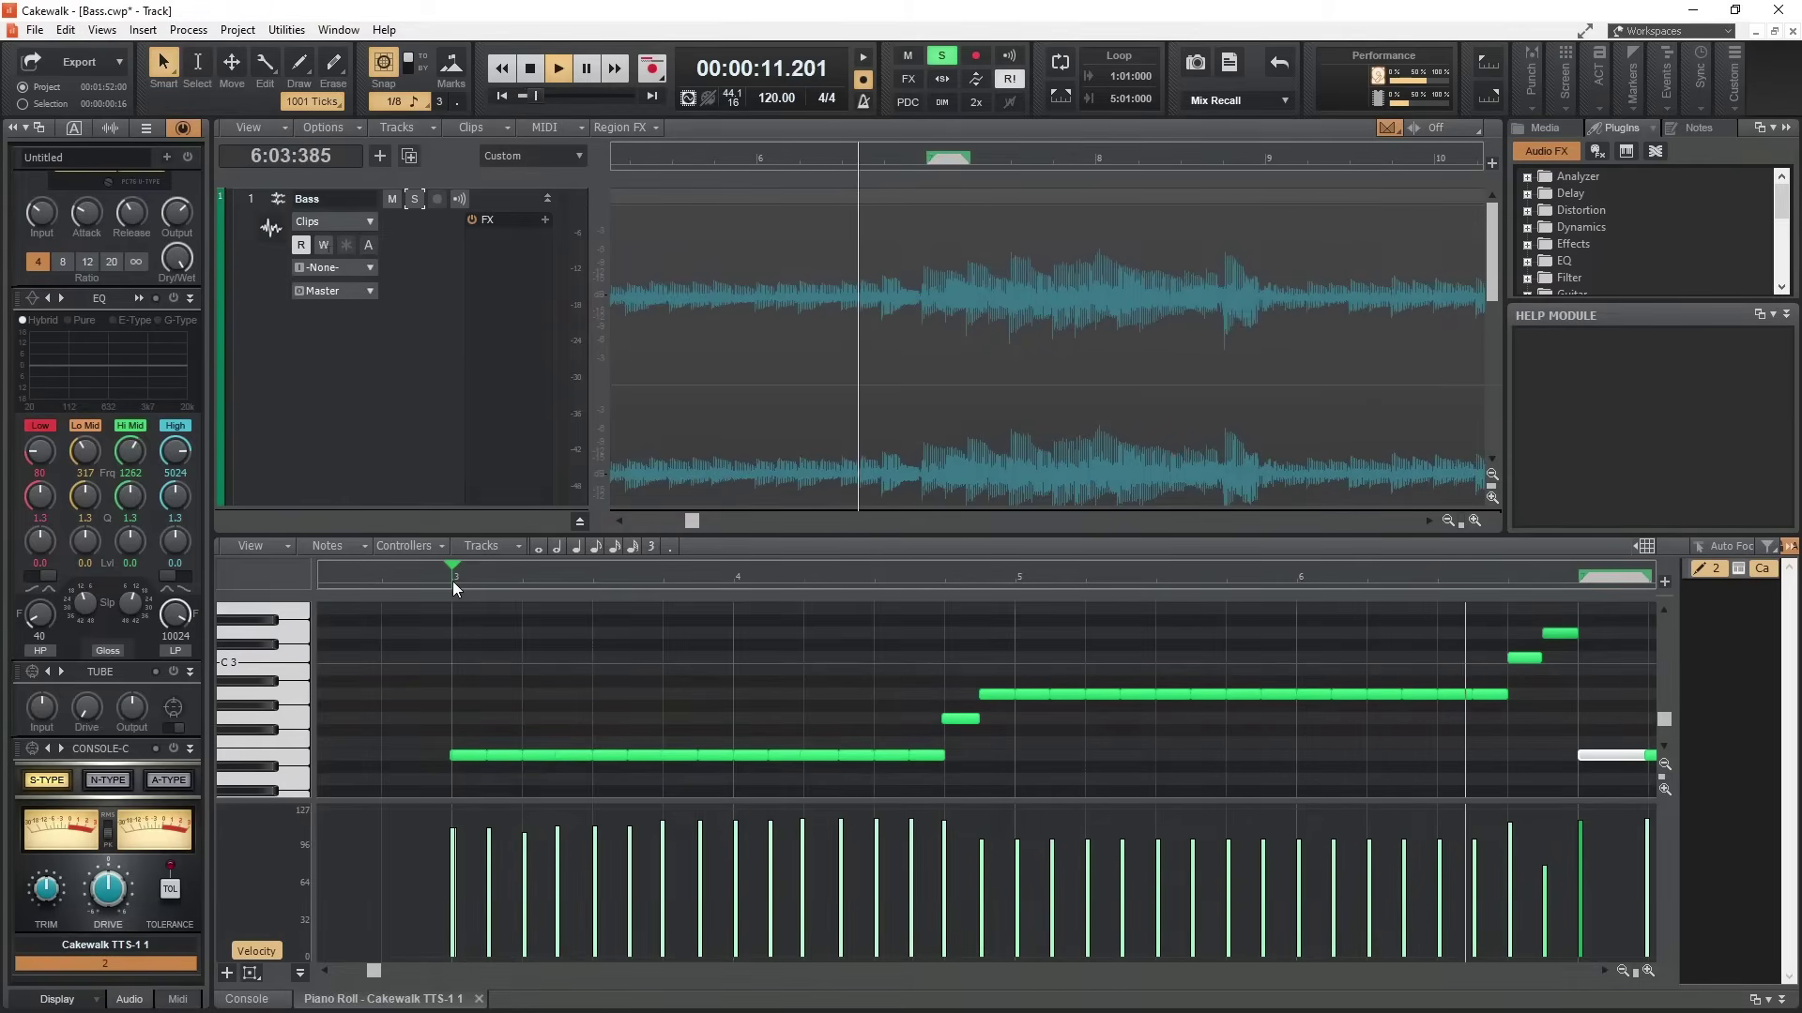
key(space)
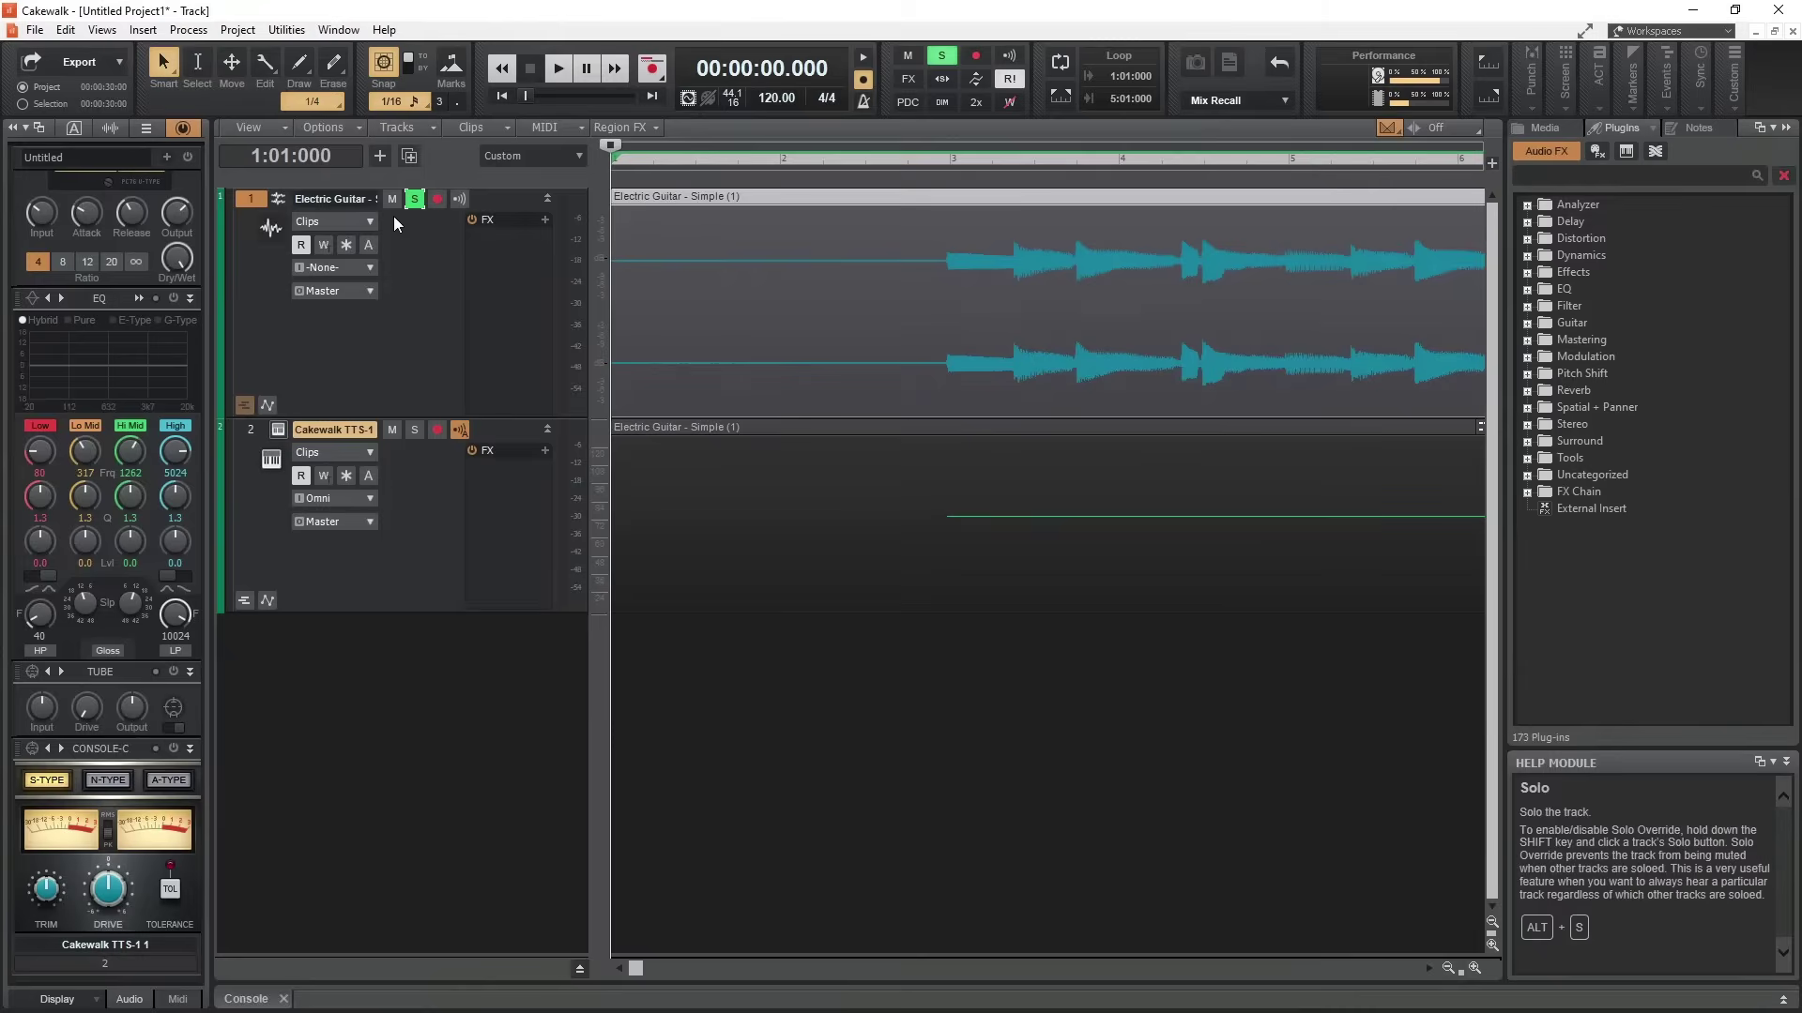
key(space)
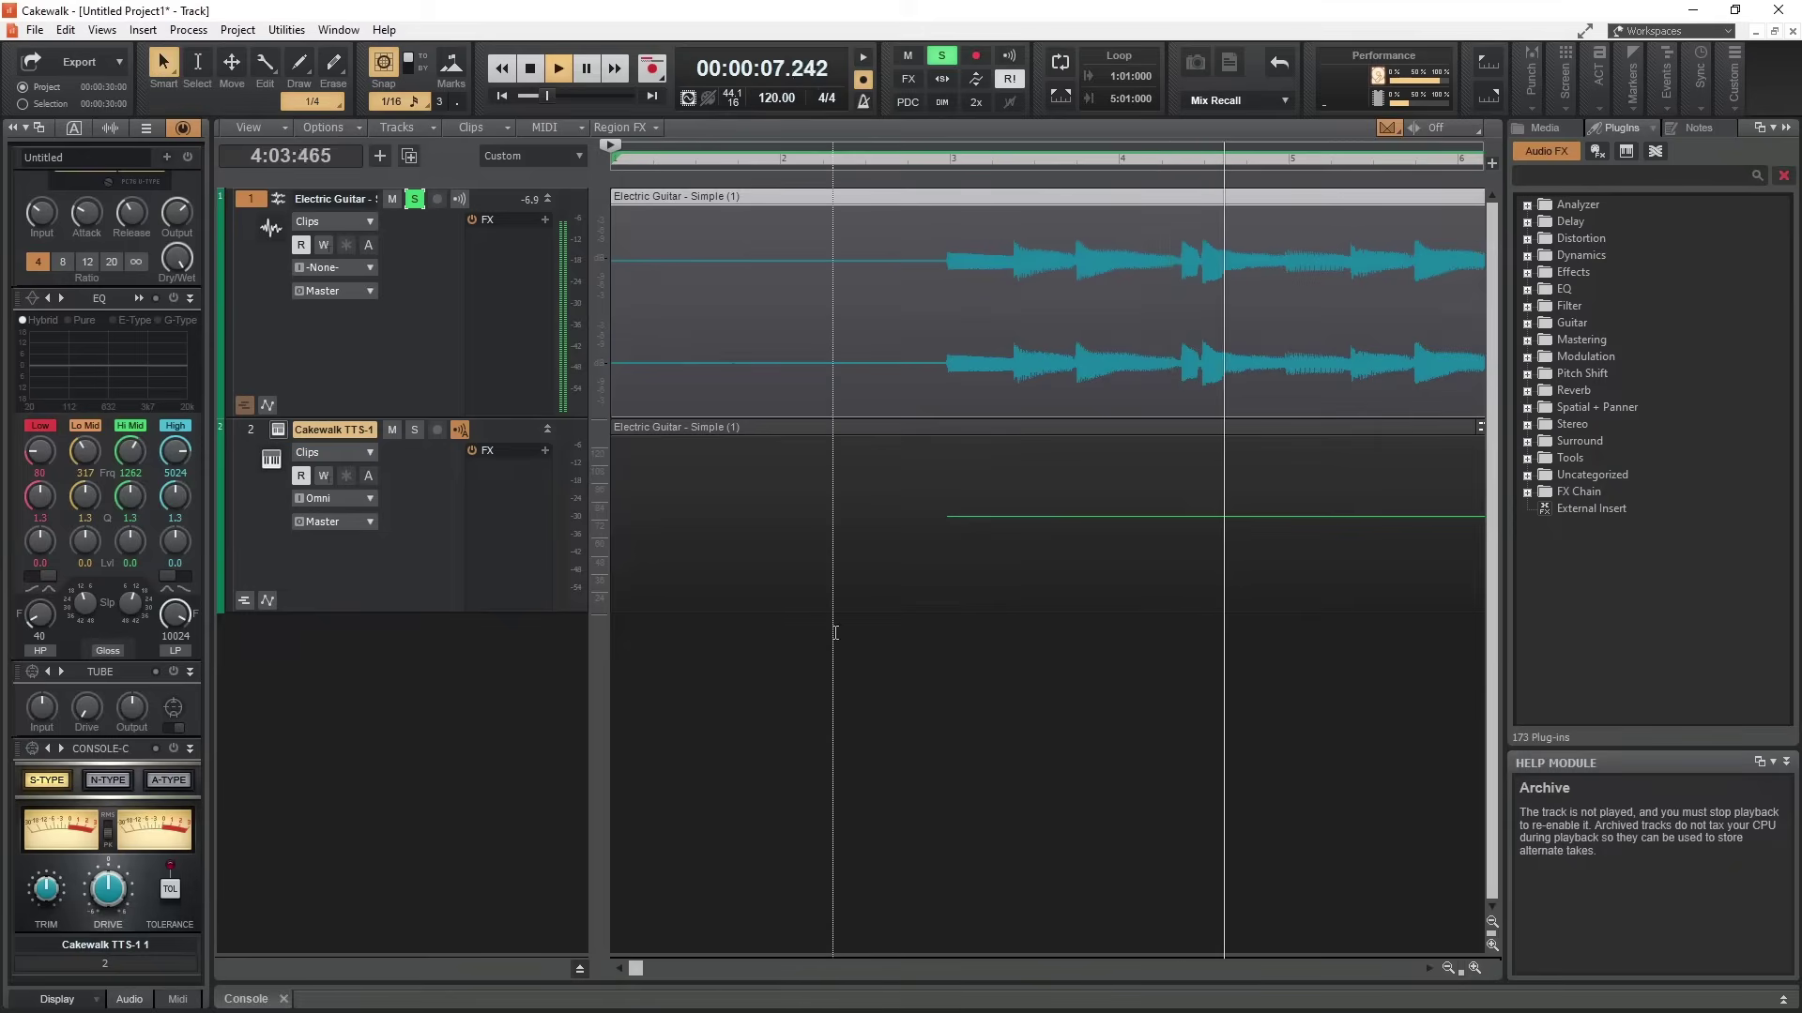
Step: Zoom out to the whole guitar clip and solo the TTS-1 track instead of Electric Guitar
click(1446, 966)
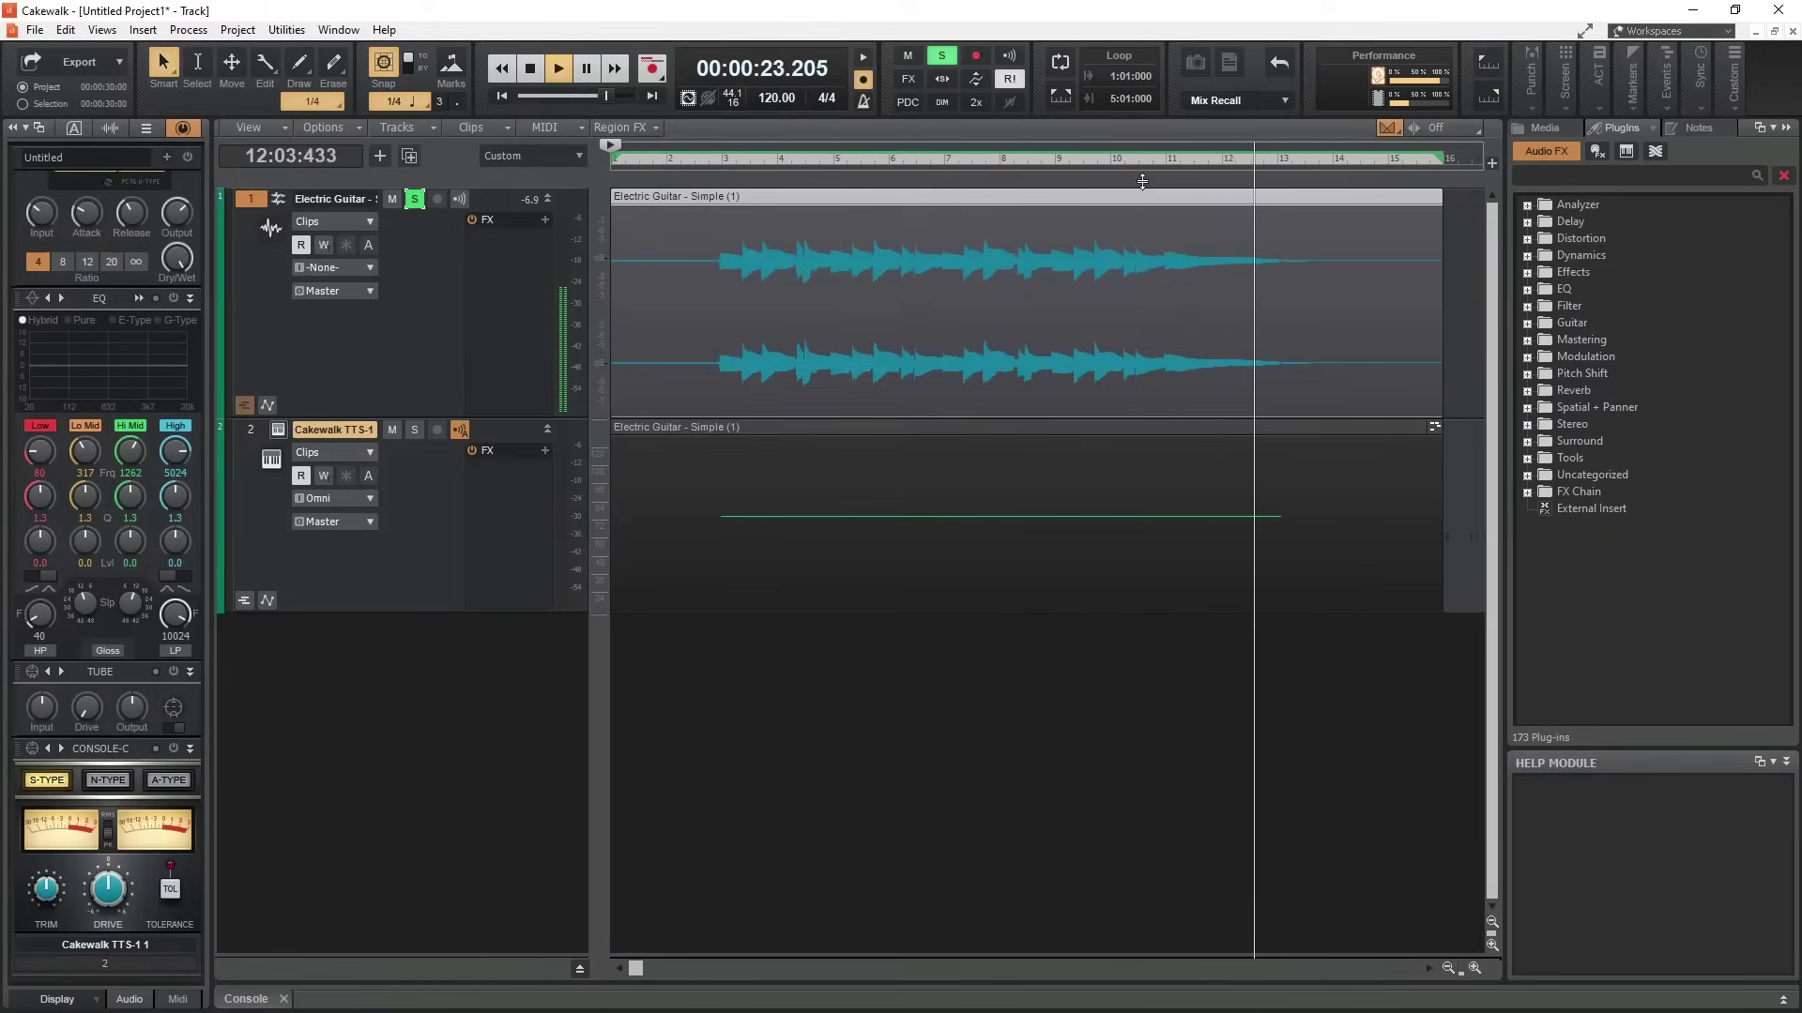
key(space)
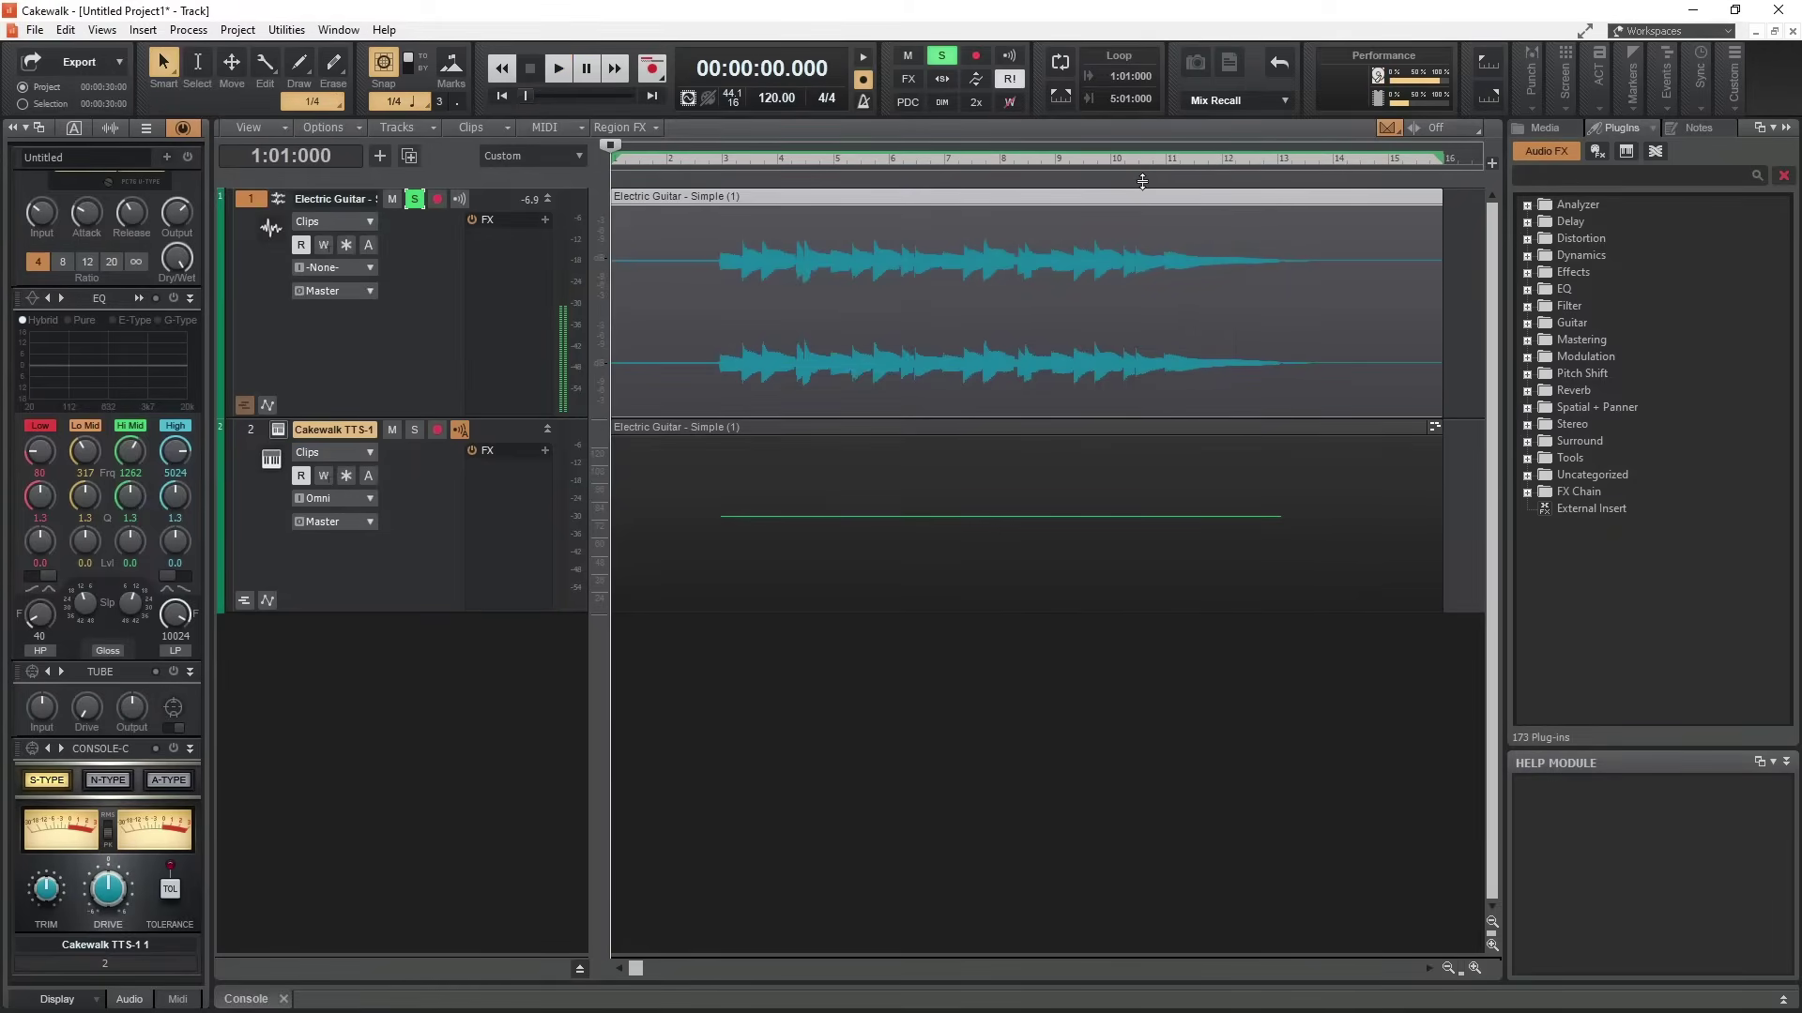
click(415, 430)
click(414, 200)
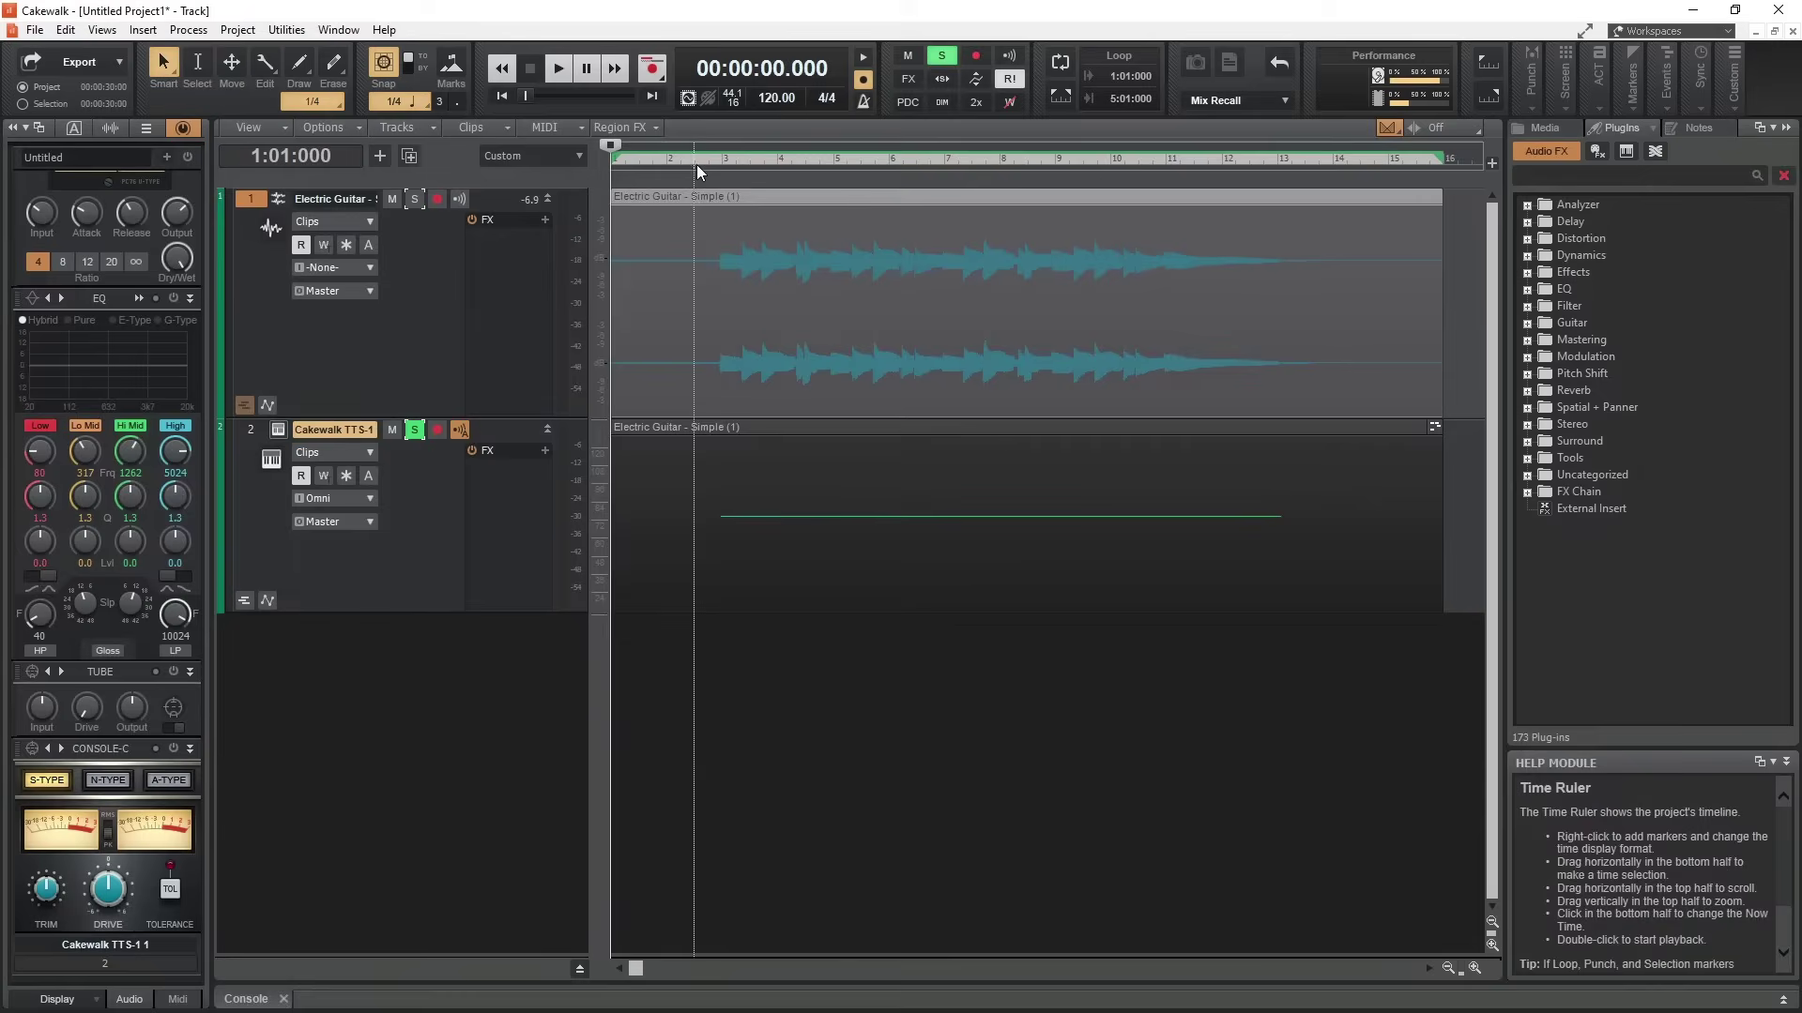
Step: Audition the TTS-1 track from bar 2 beat 3, then delete its MIDI clip
double_click(697, 165)
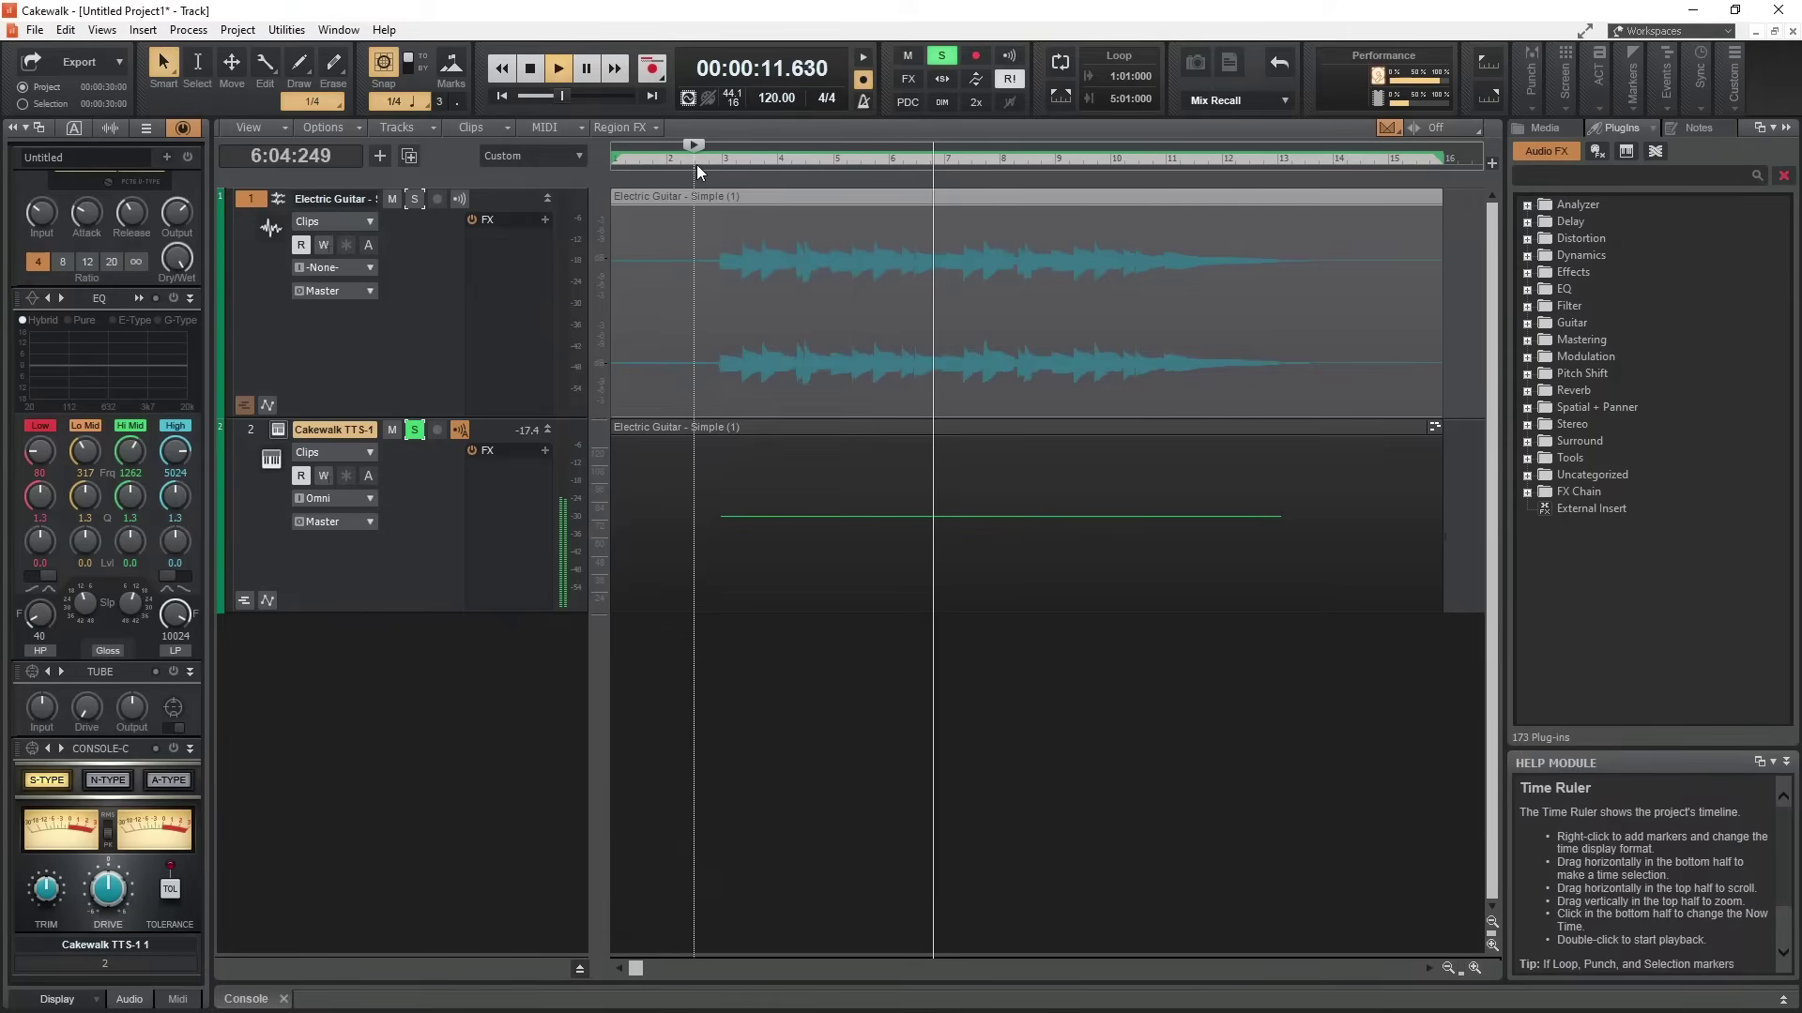
key(space)
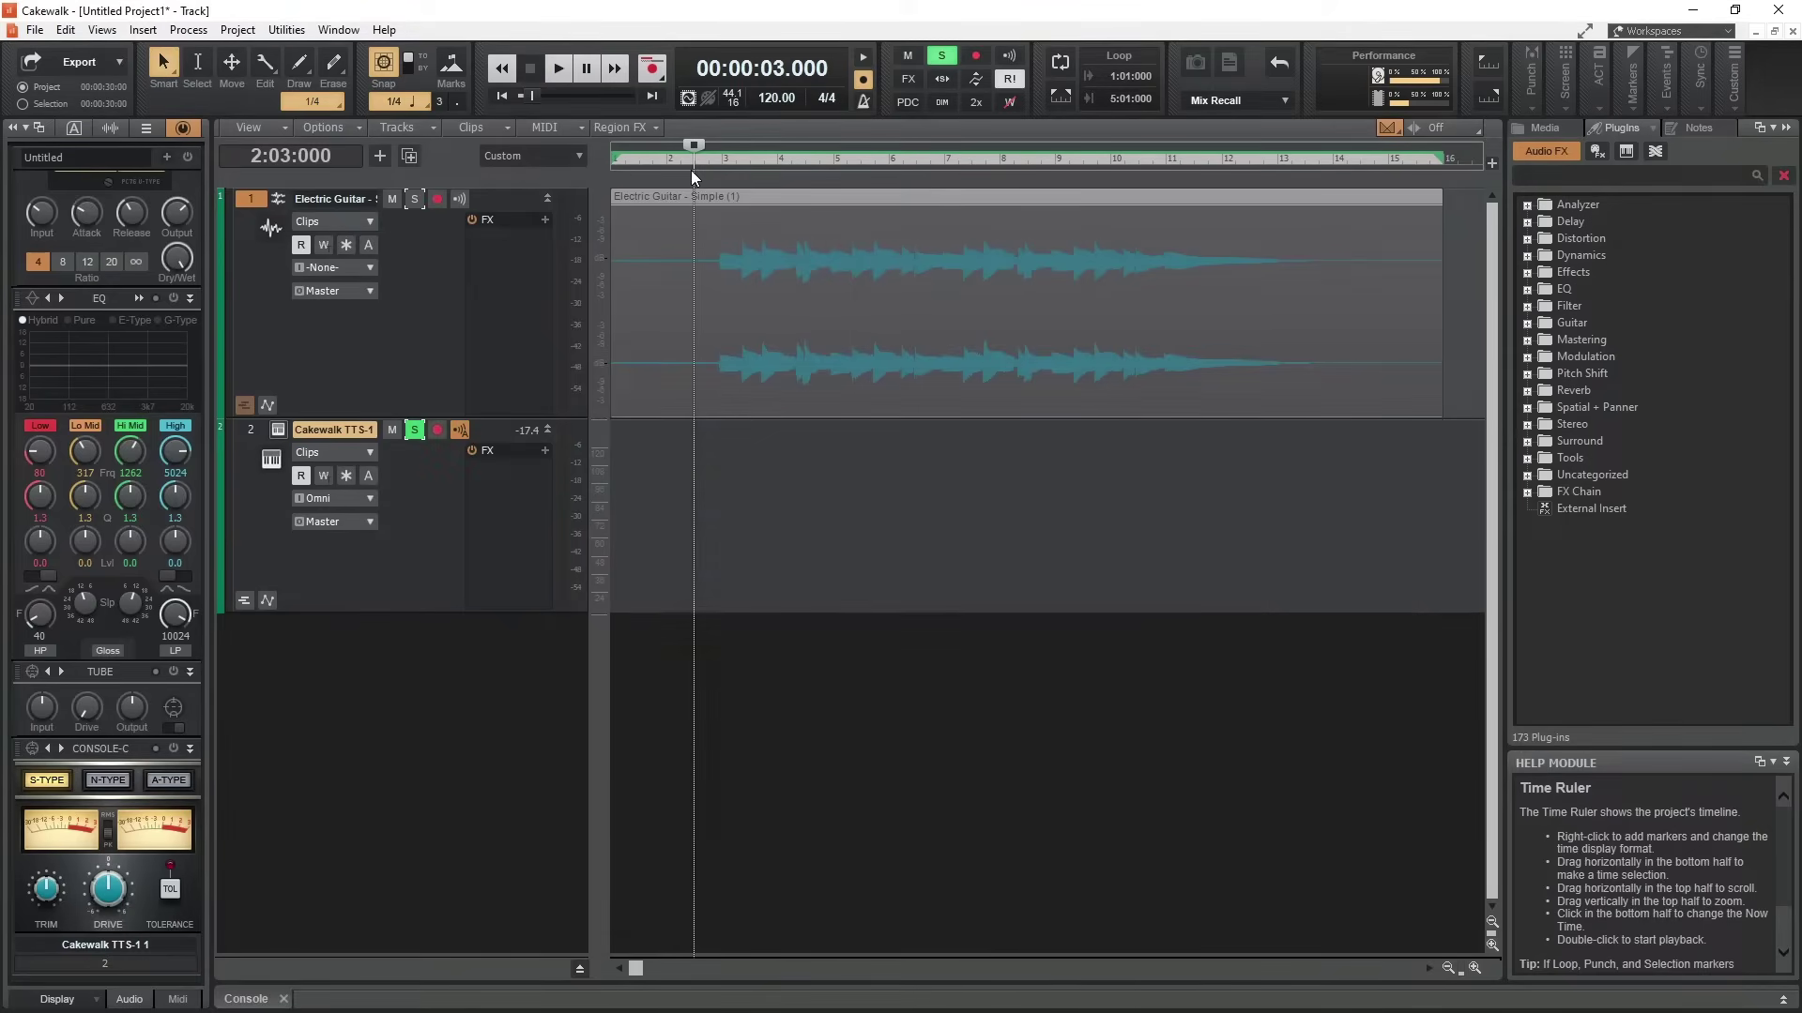
key(Delete)
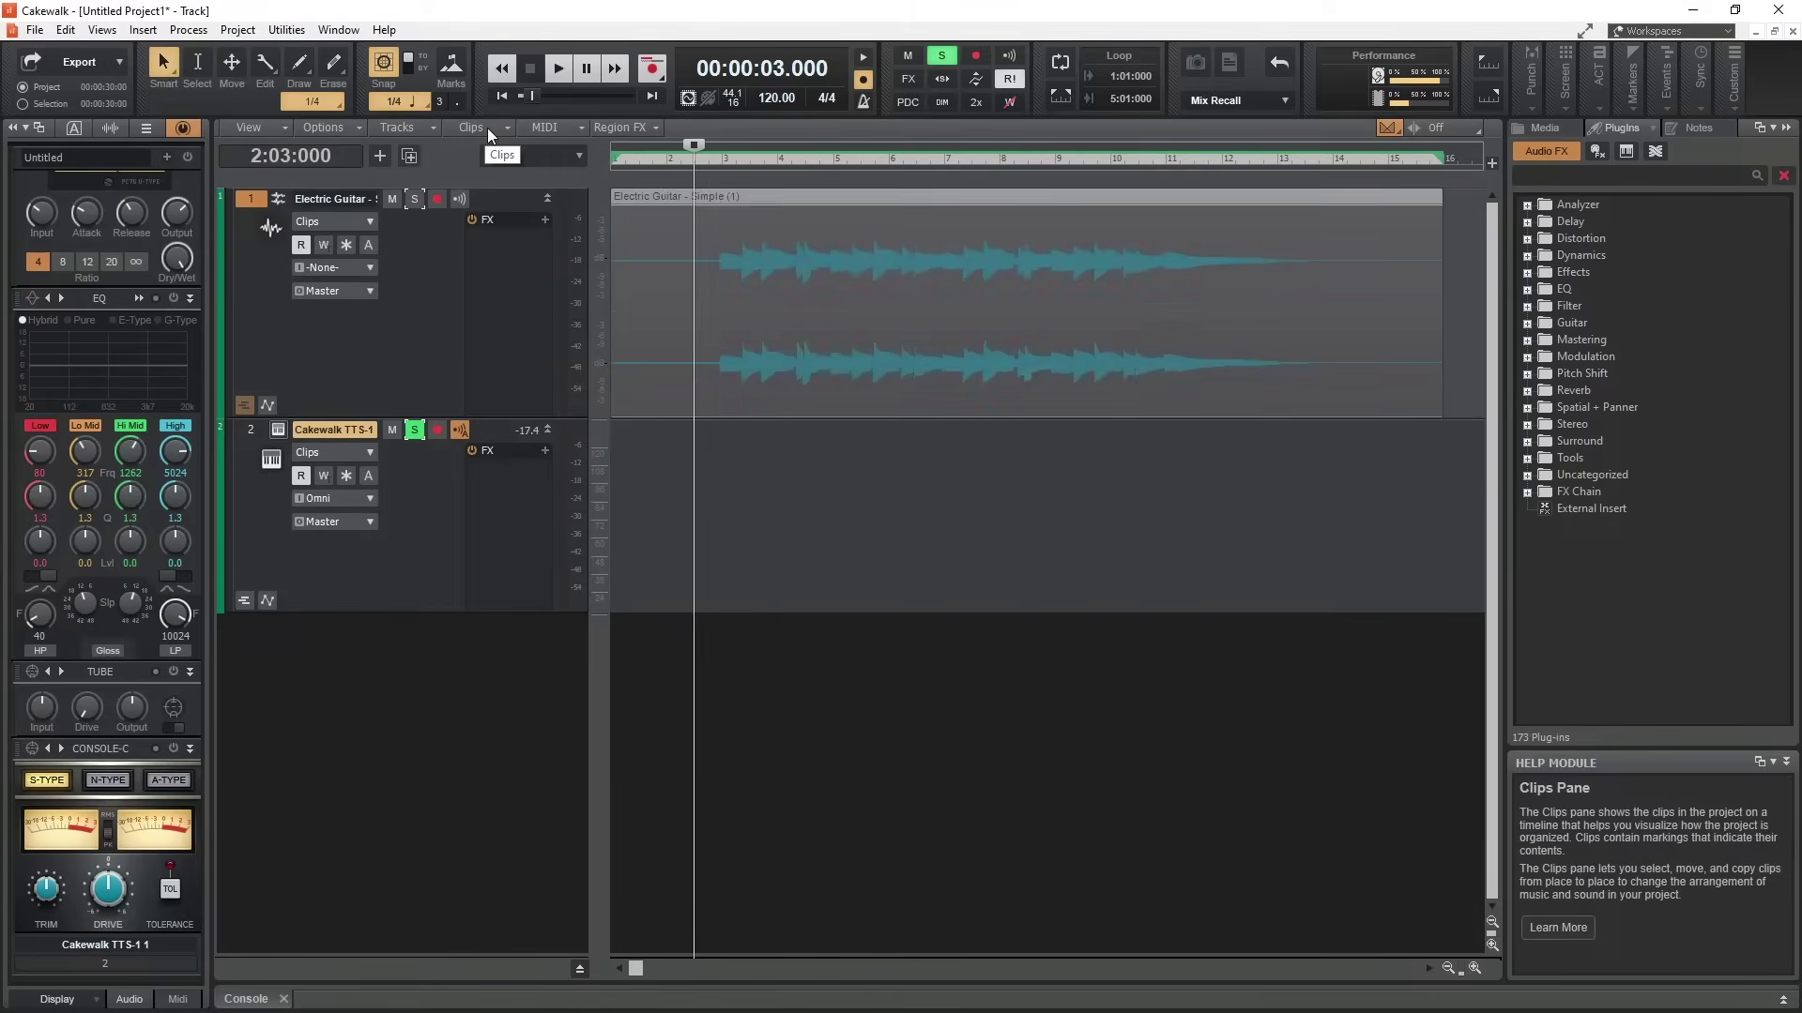
Step: Add a Melodyne Region FX to the Electric Guitar clip and redetect using the Melodic algorithm
click(600, 125)
mouse_move(657, 176)
click(830, 176)
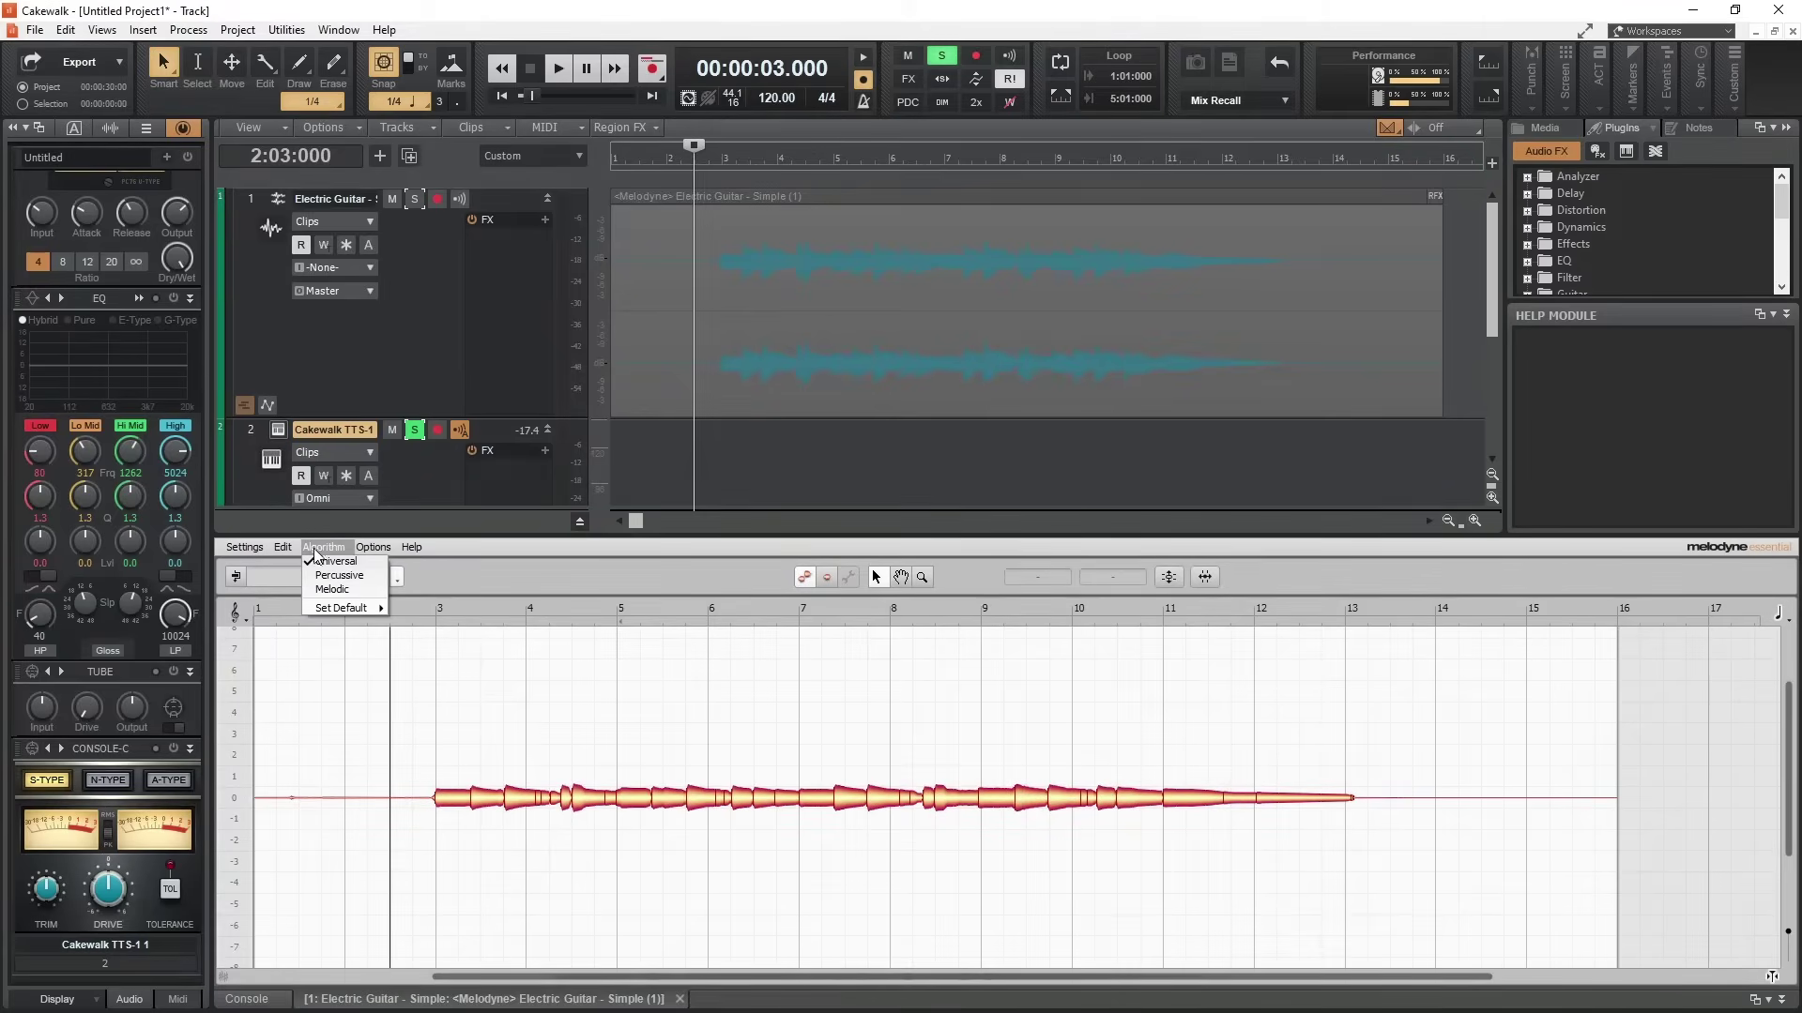
click(328, 589)
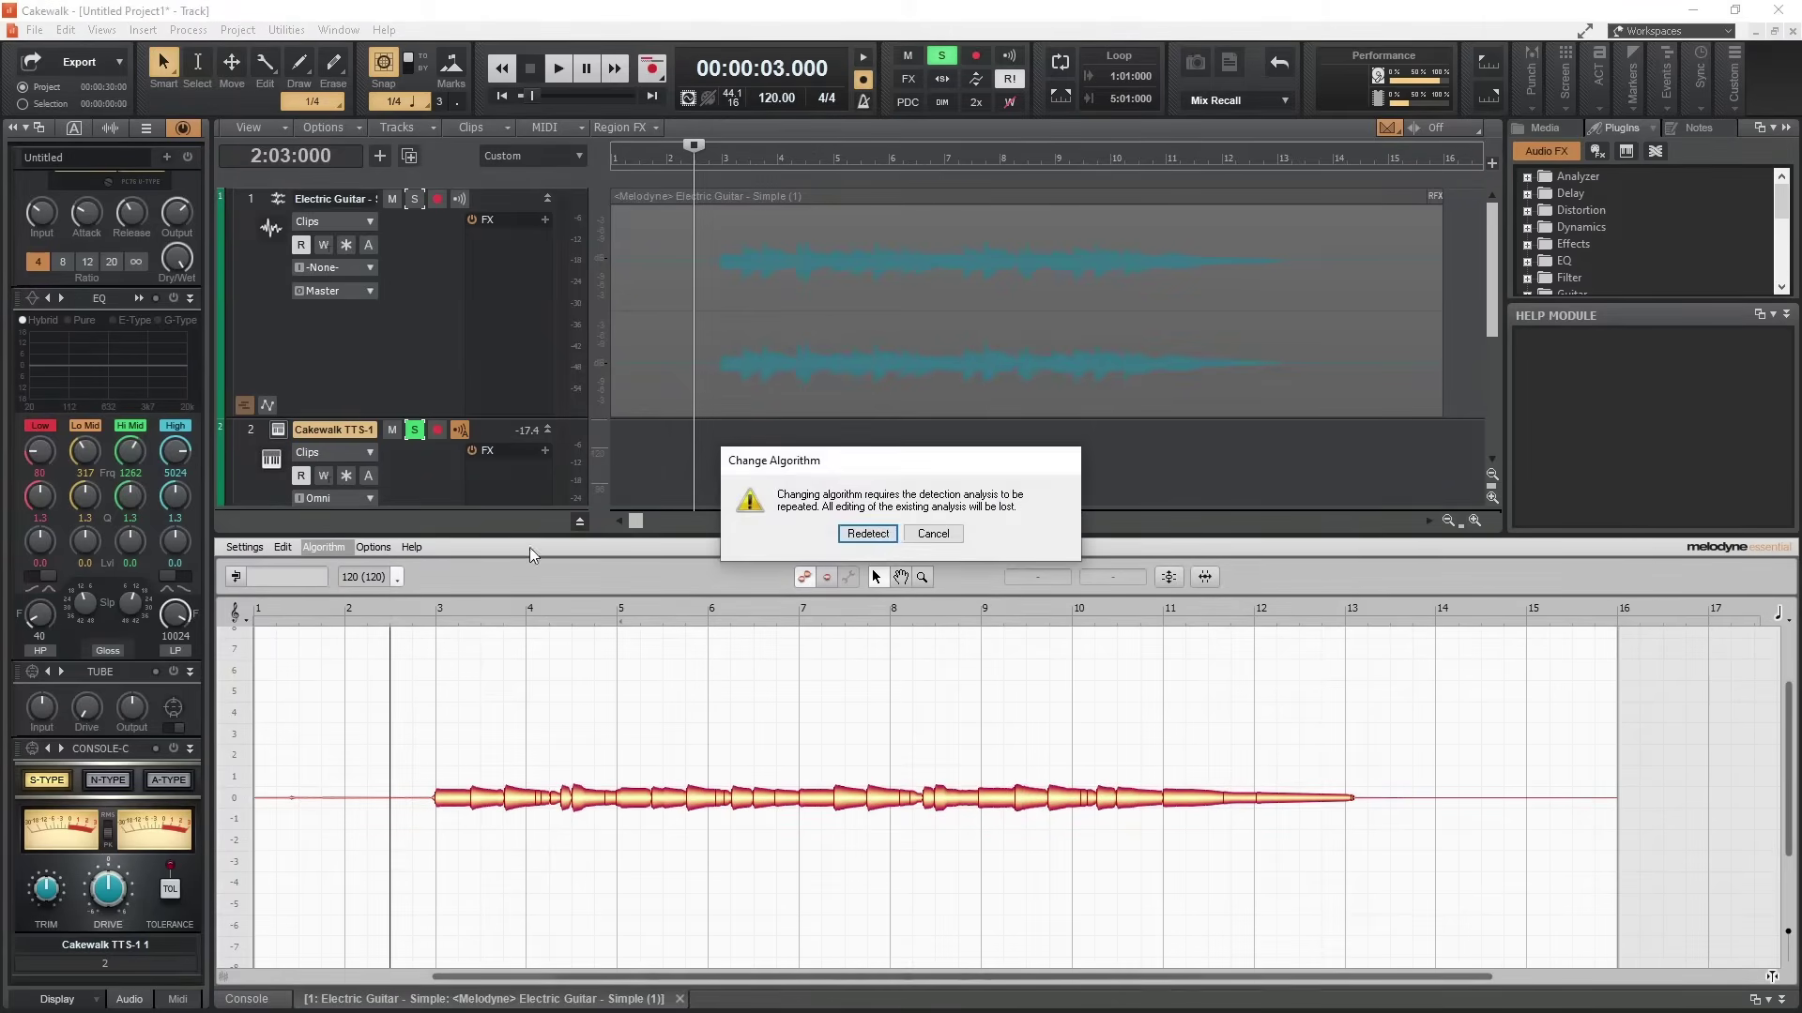
click(867, 533)
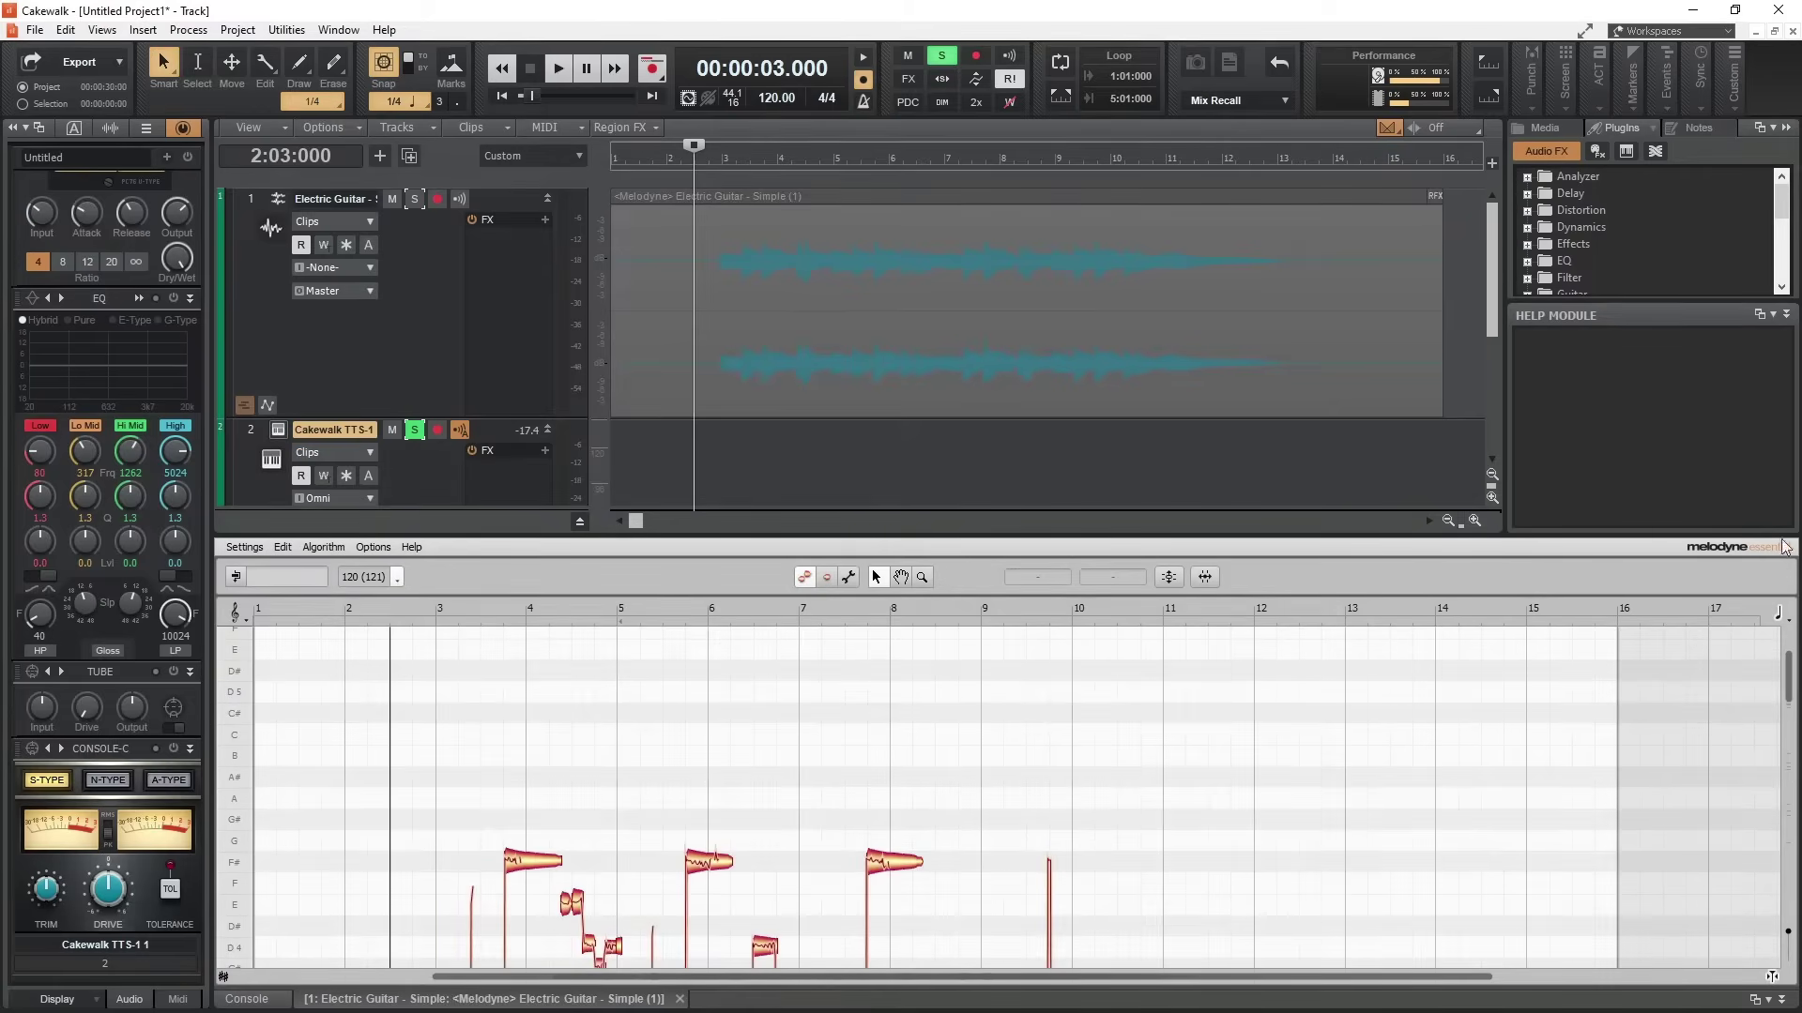
Step: Close Melodyne and the Console, drag the guitar clip onto TTS-1 track 2 as MIDI, and play it
click(679, 1000)
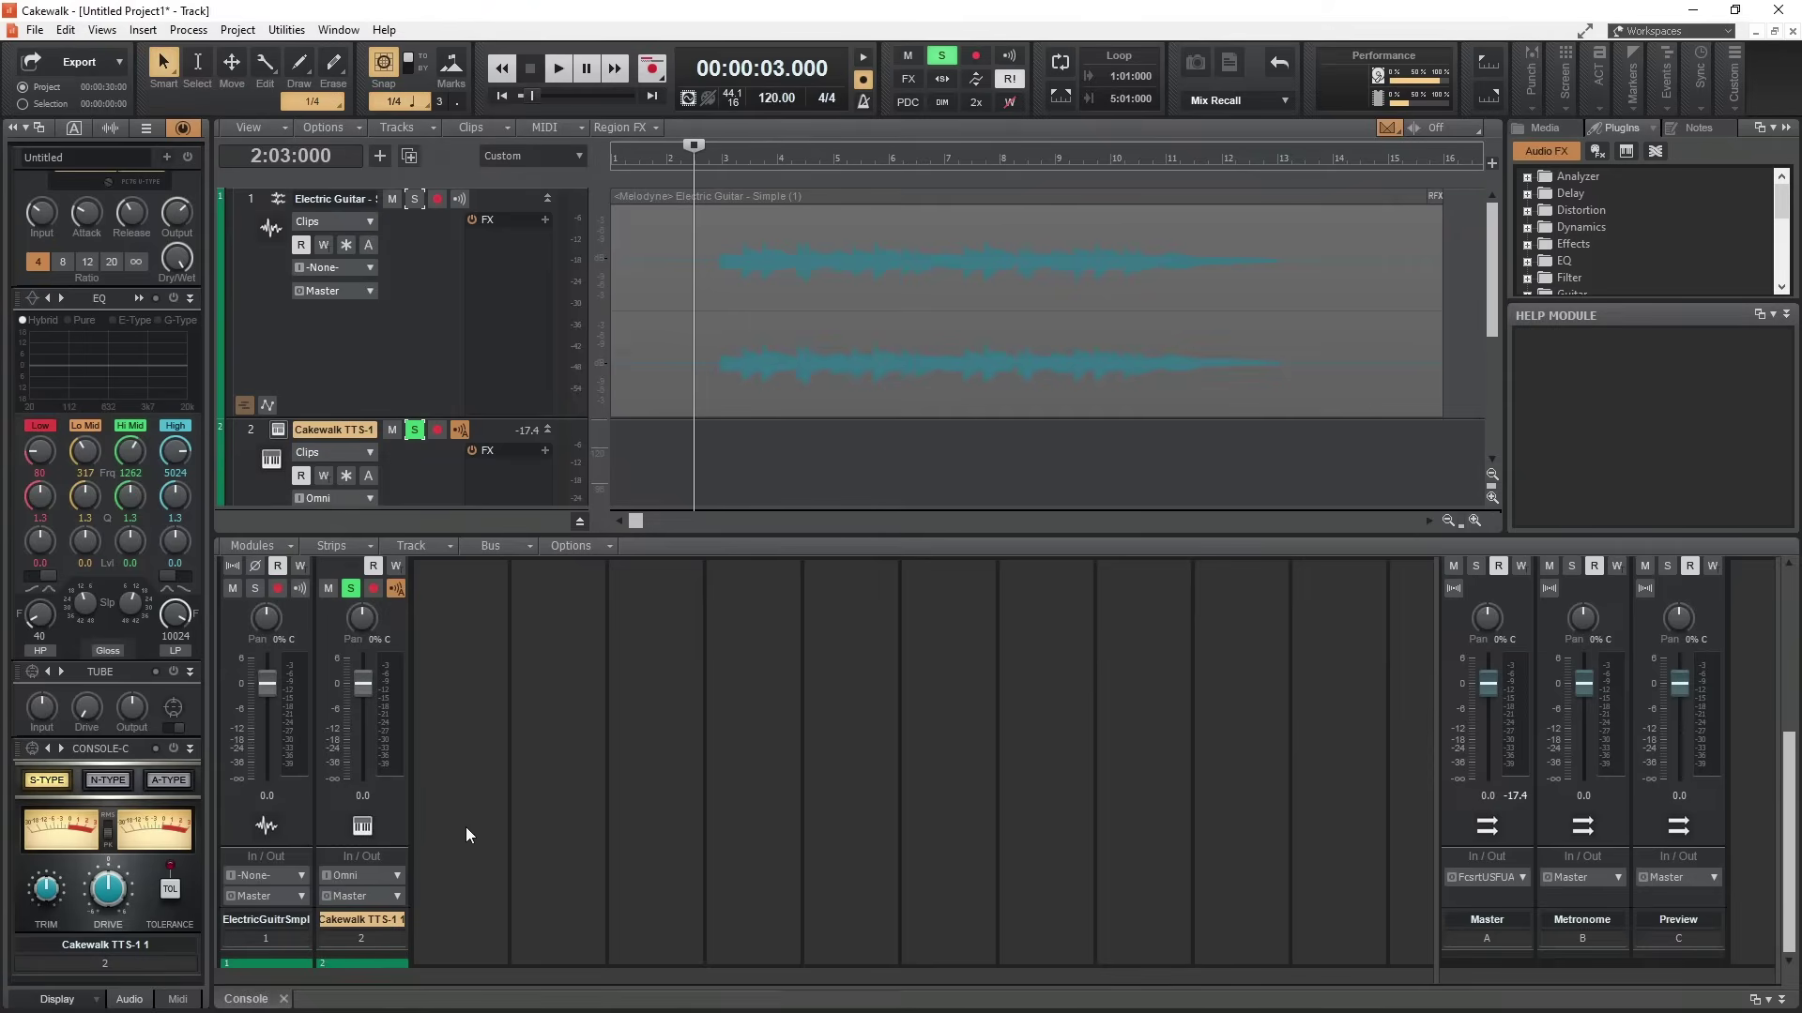
click(283, 998)
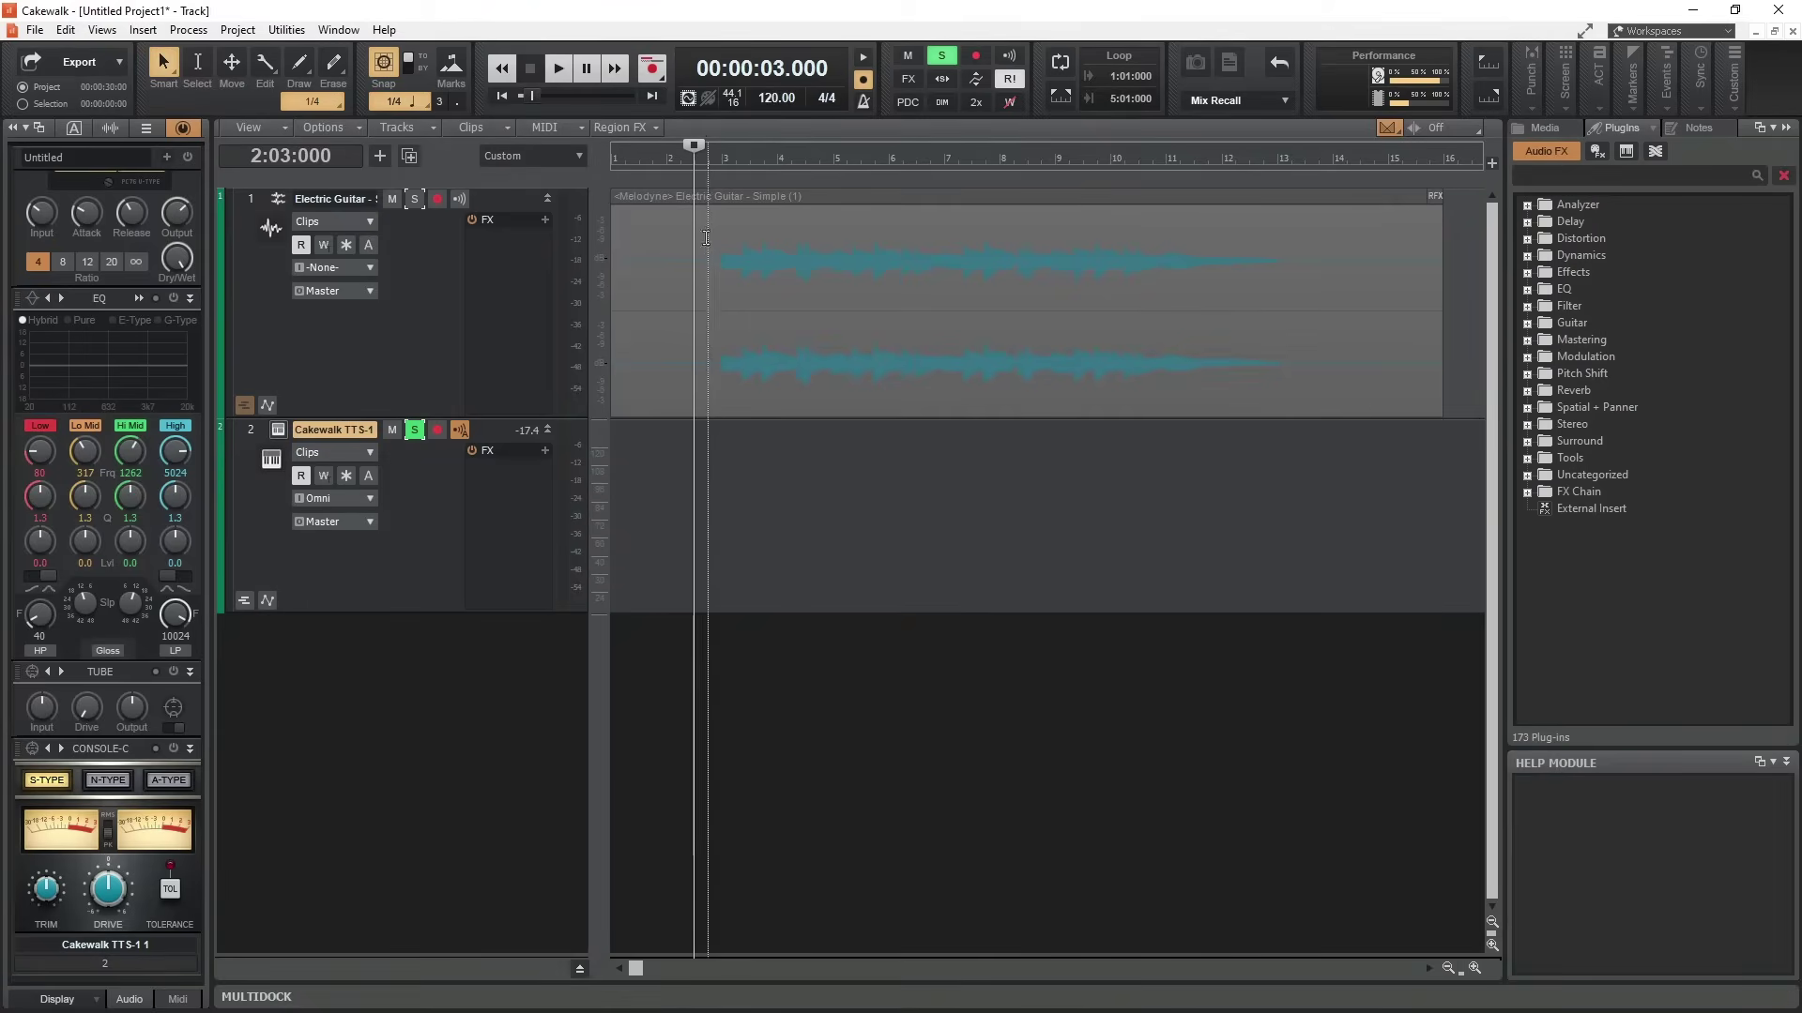
drag(685, 202, 657, 488)
key(space)
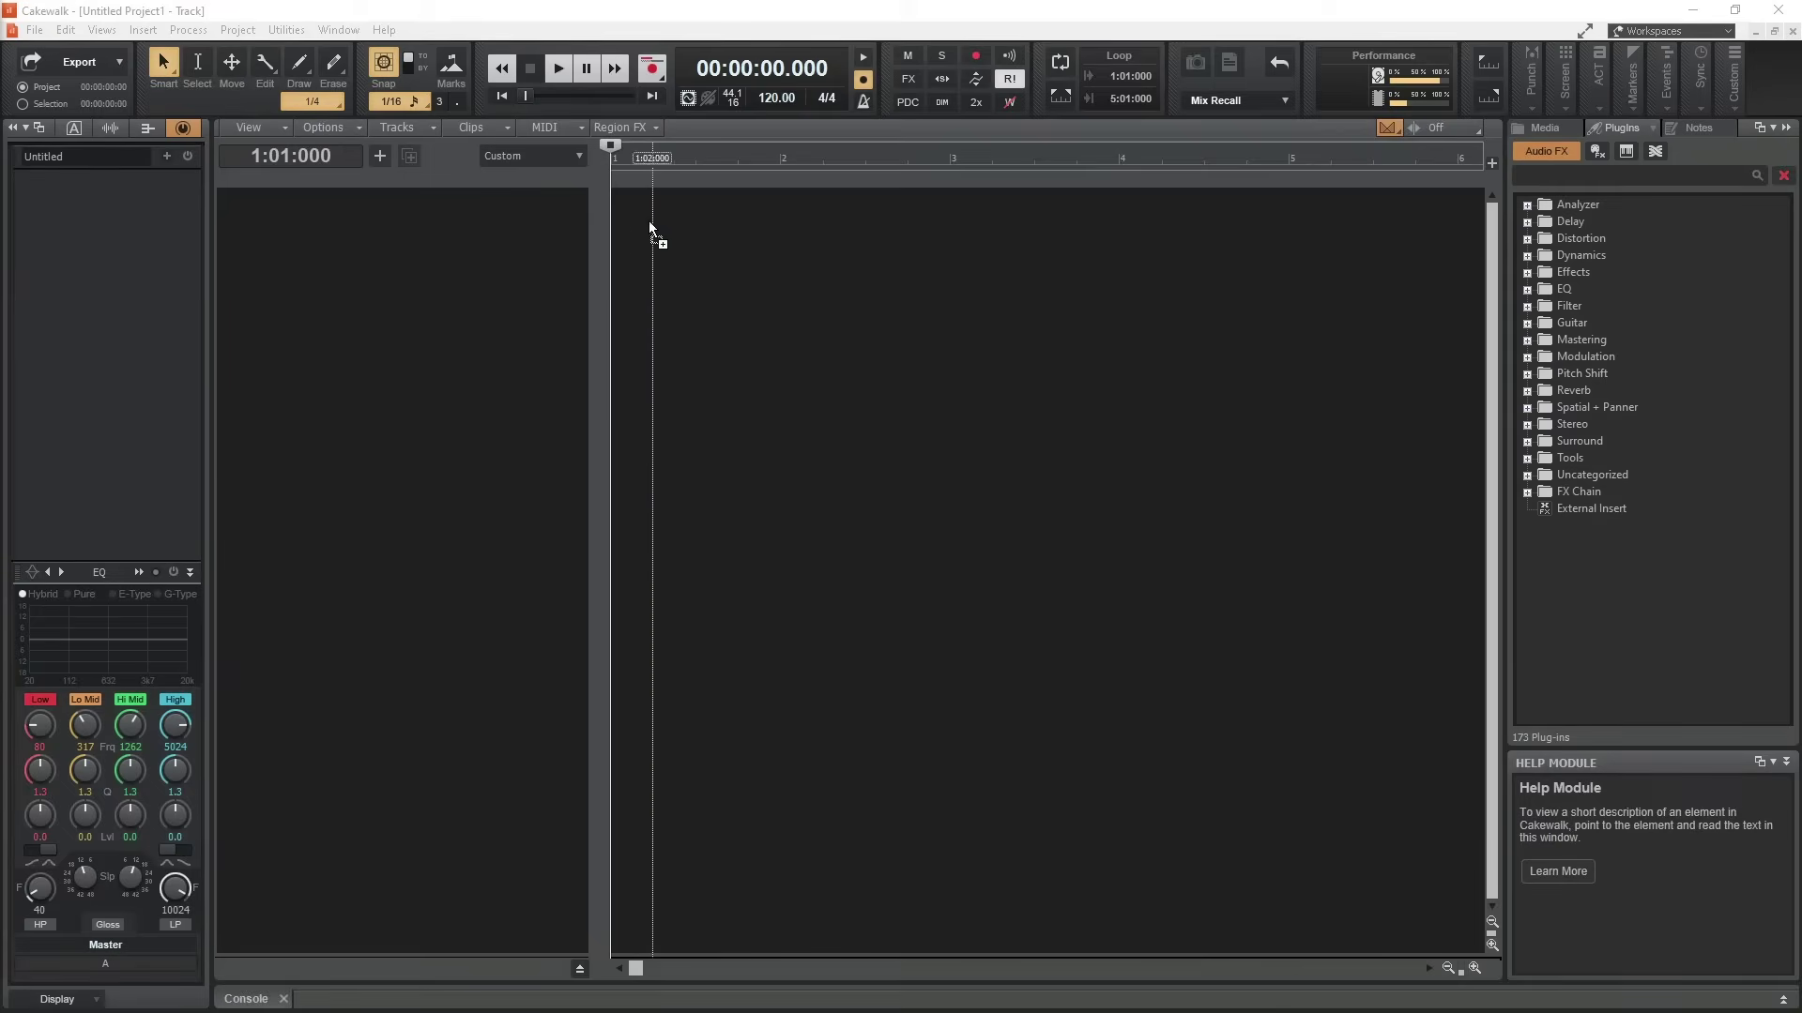
Step: Import the kick and snare audio files as two new audio tracks
drag(615, 241, 616, 244)
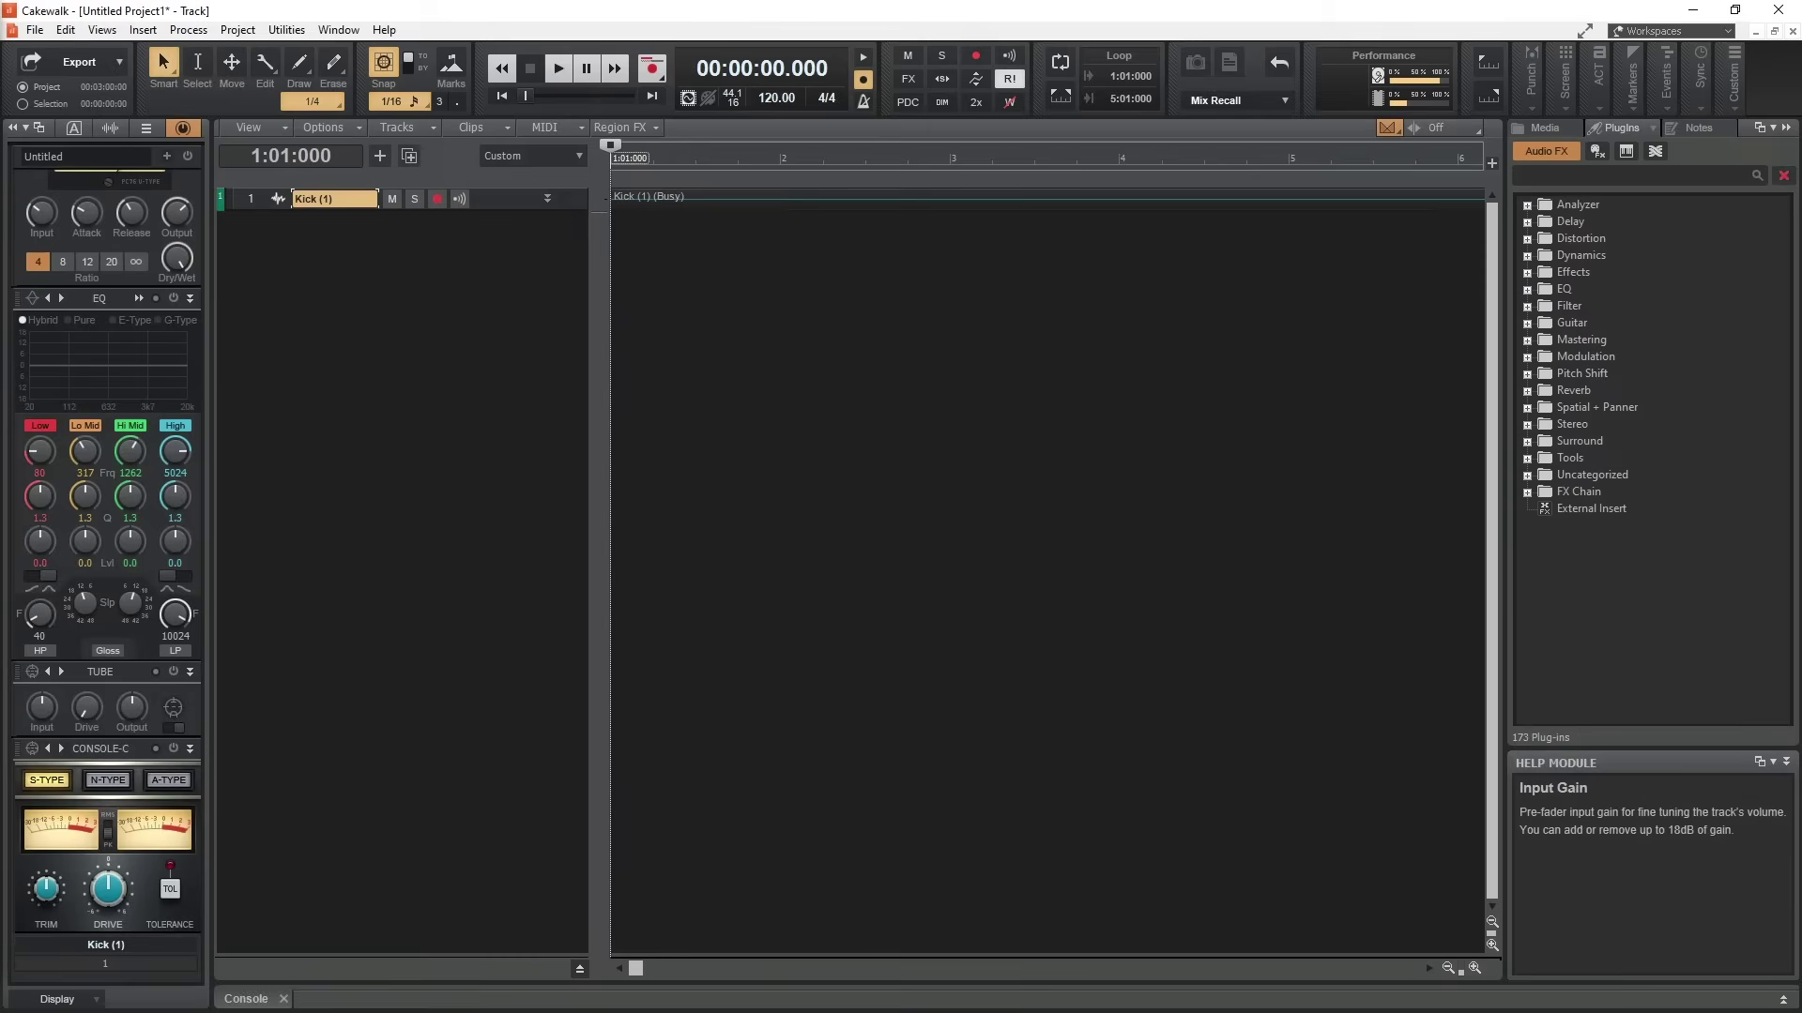
drag(631, 335, 619, 336)
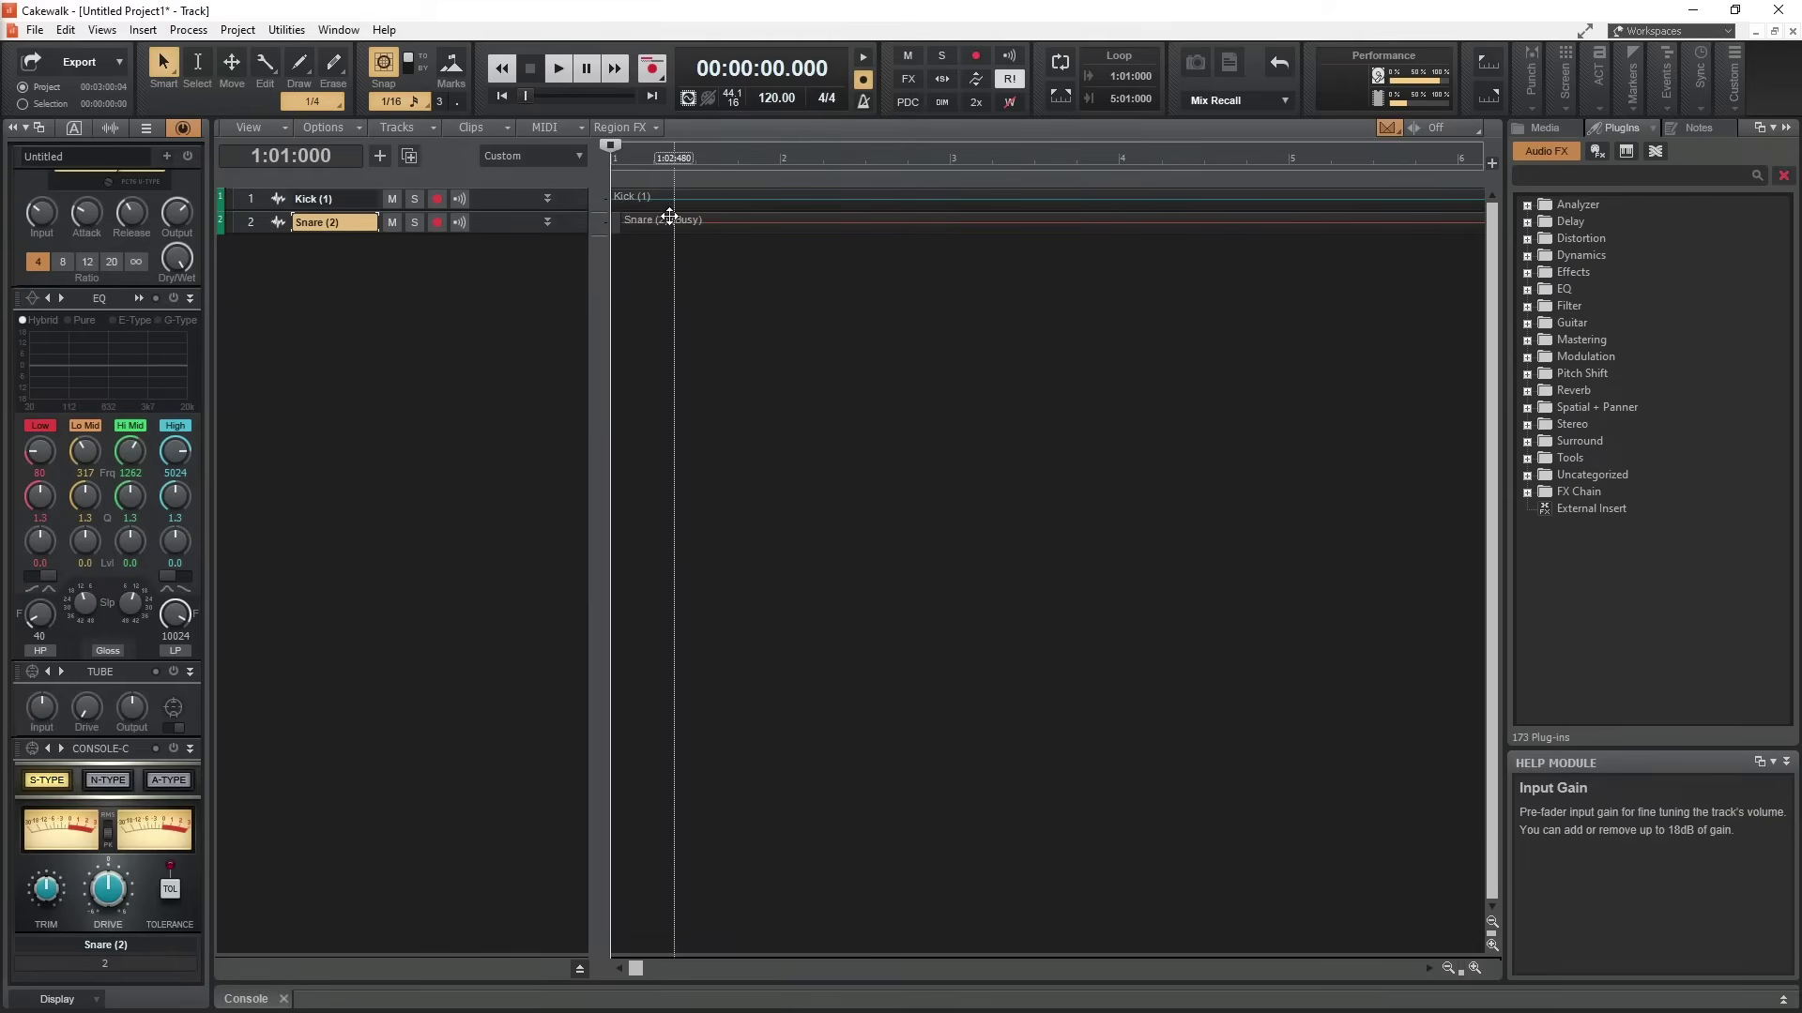
click(660, 219)
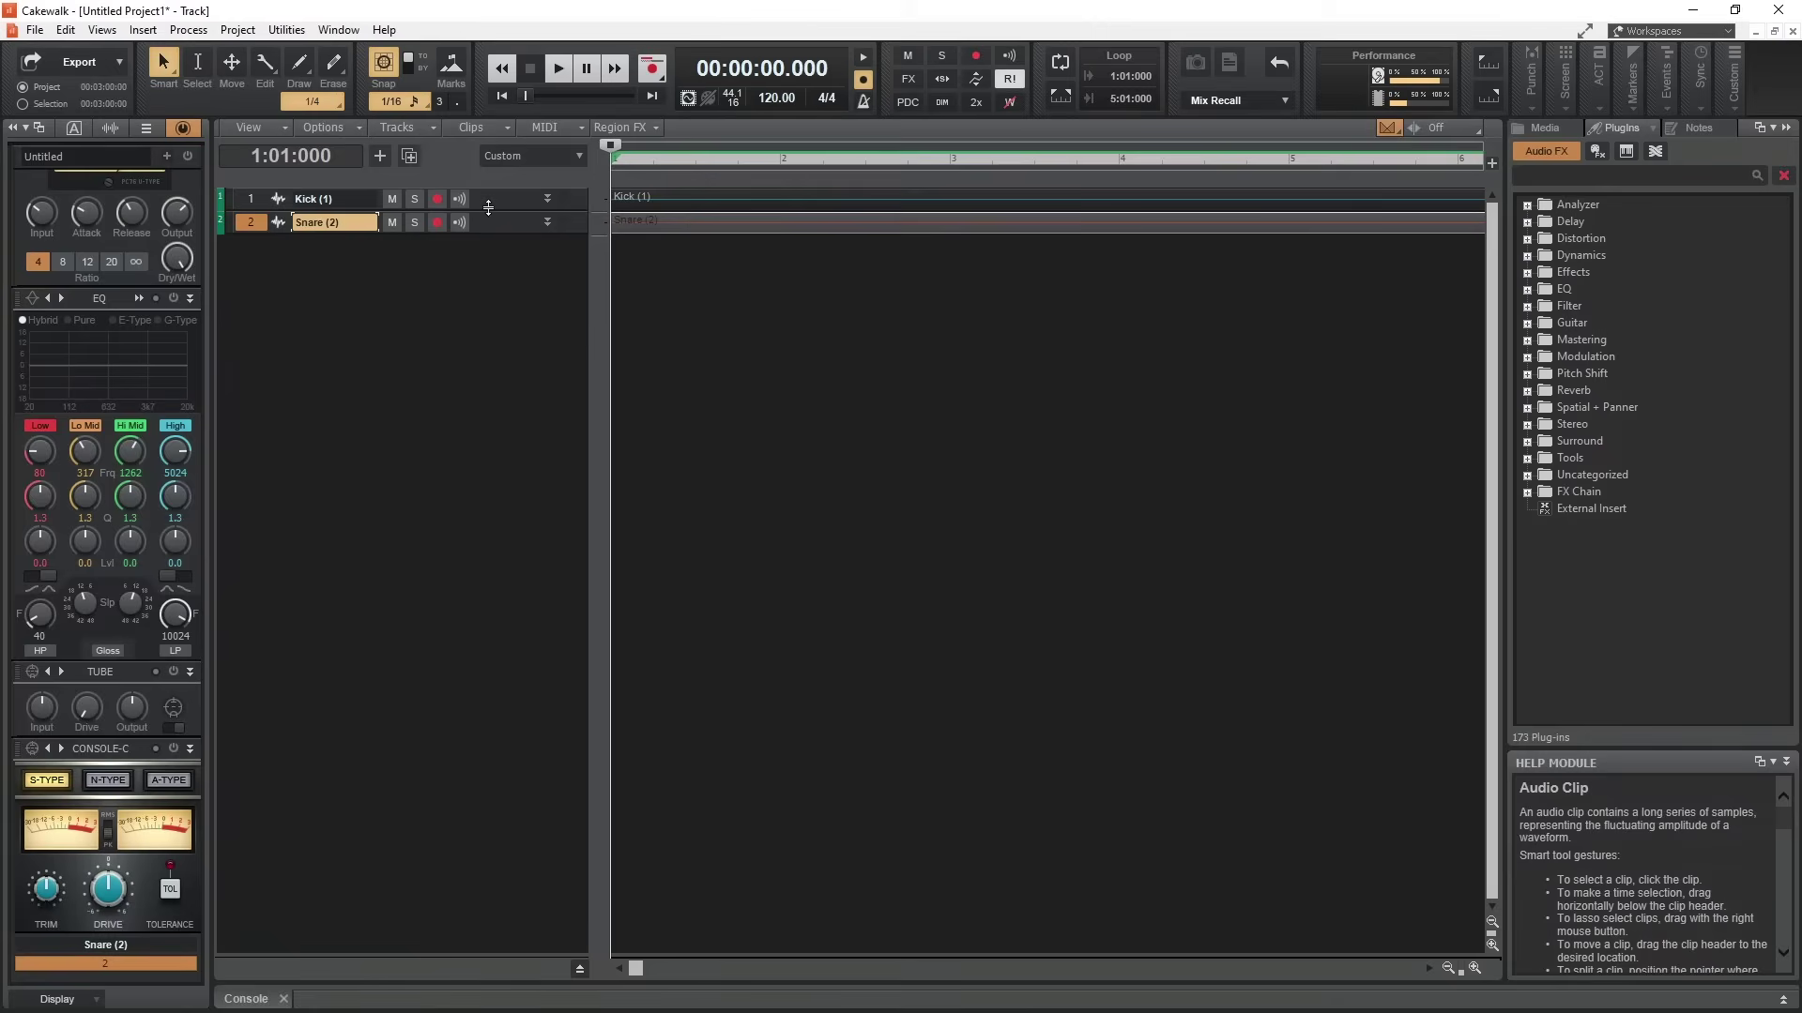
Step: Make the Kick track taller and zoom out horizontally to show the whole song
drag(488, 207, 471, 338)
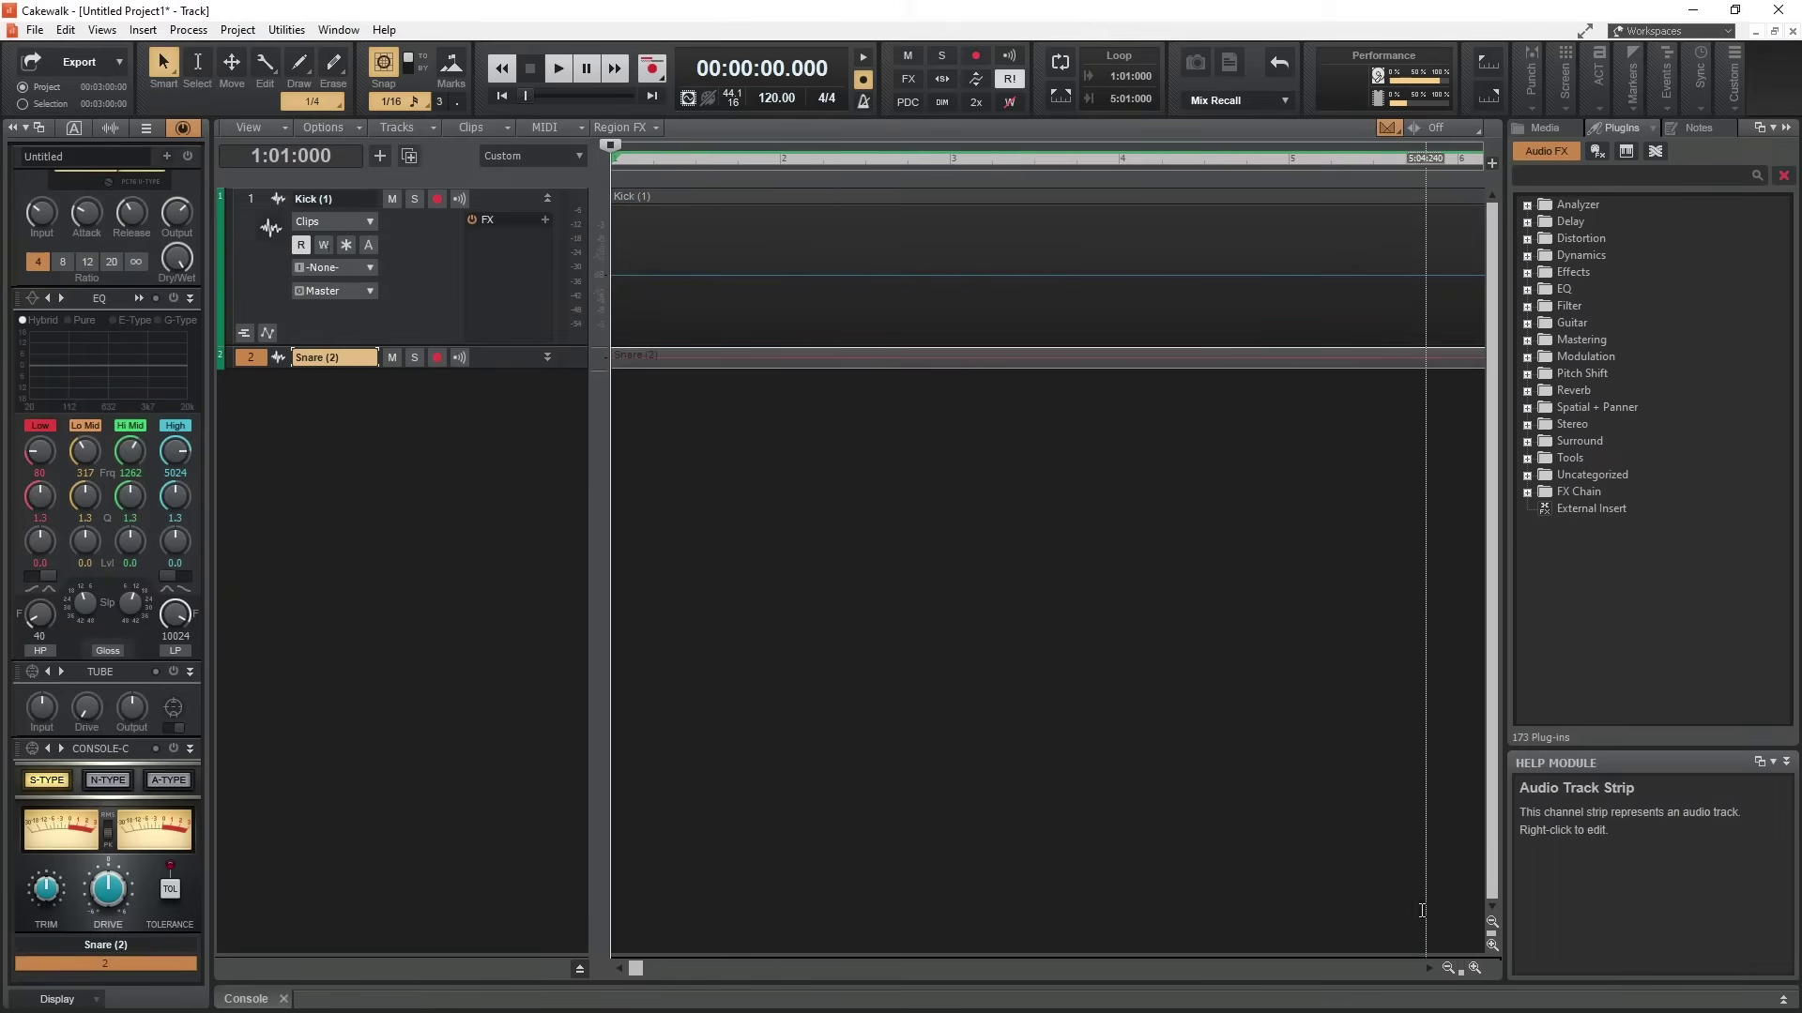
click(1445, 969)
click(1445, 970)
click(1445, 971)
click(1445, 970)
click(1445, 971)
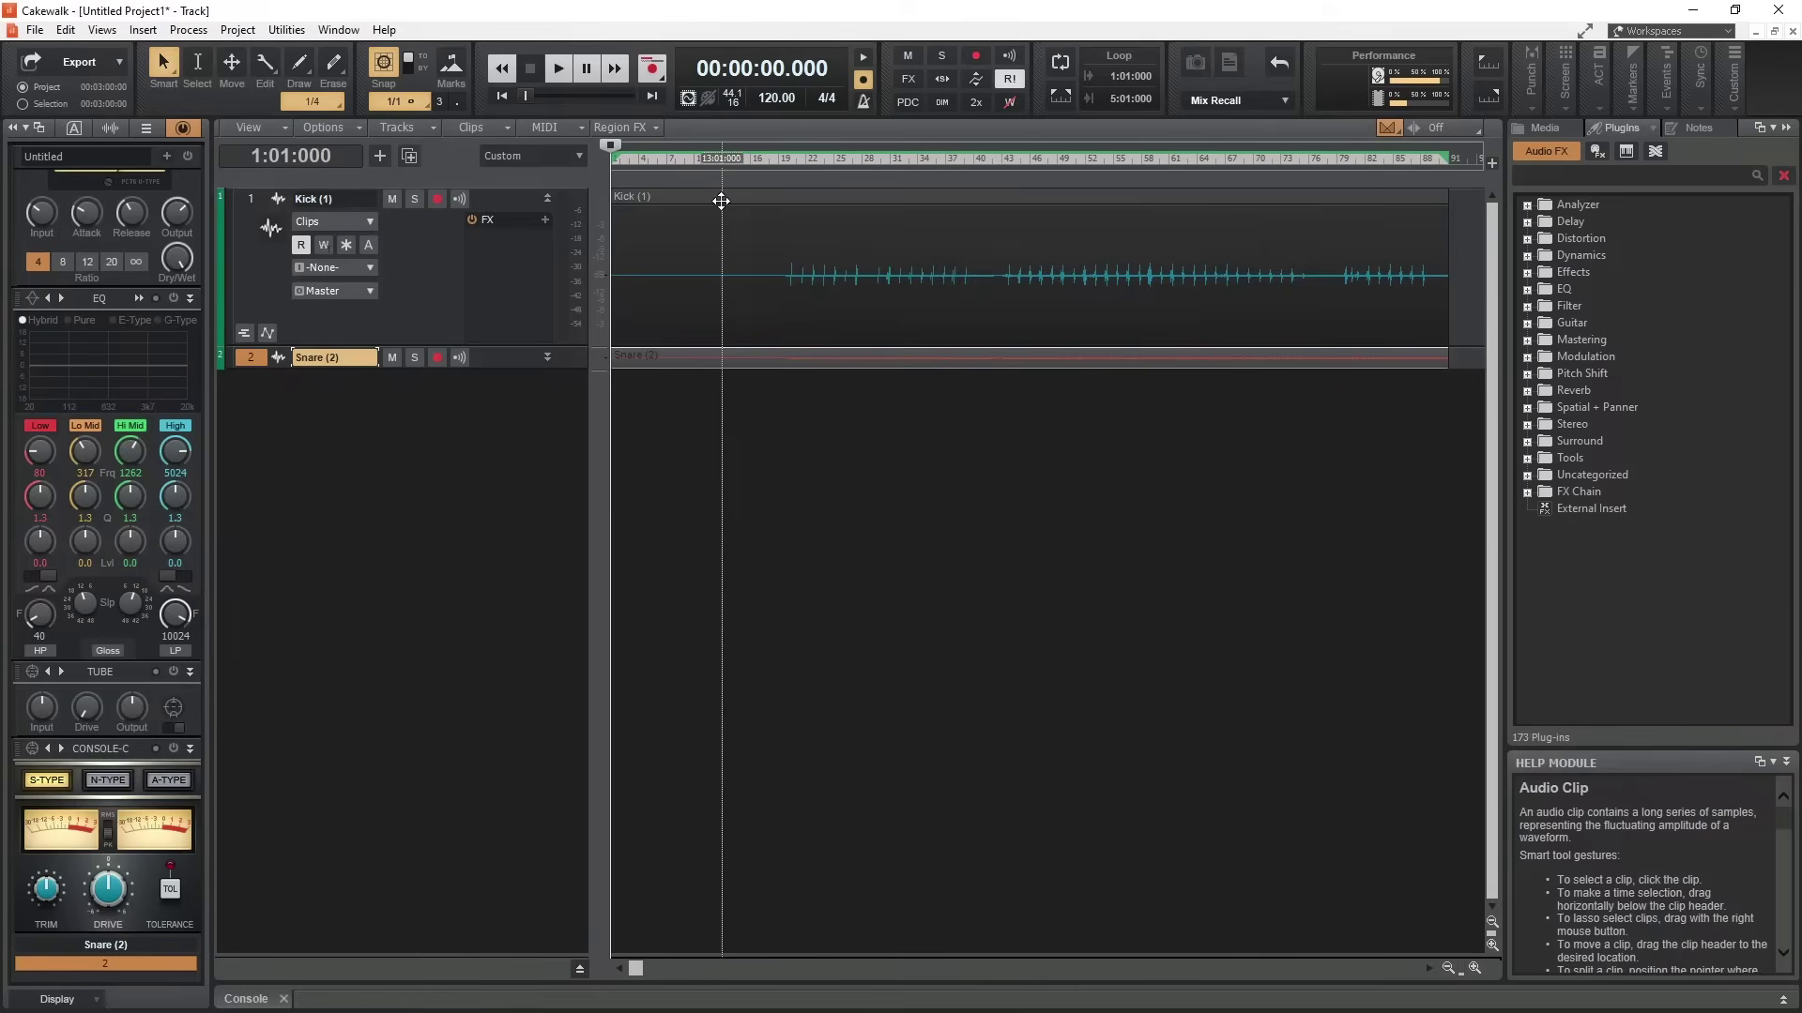
Step: Rename the tracks Kick and Snare and select the Kick clip
double_click(348, 200)
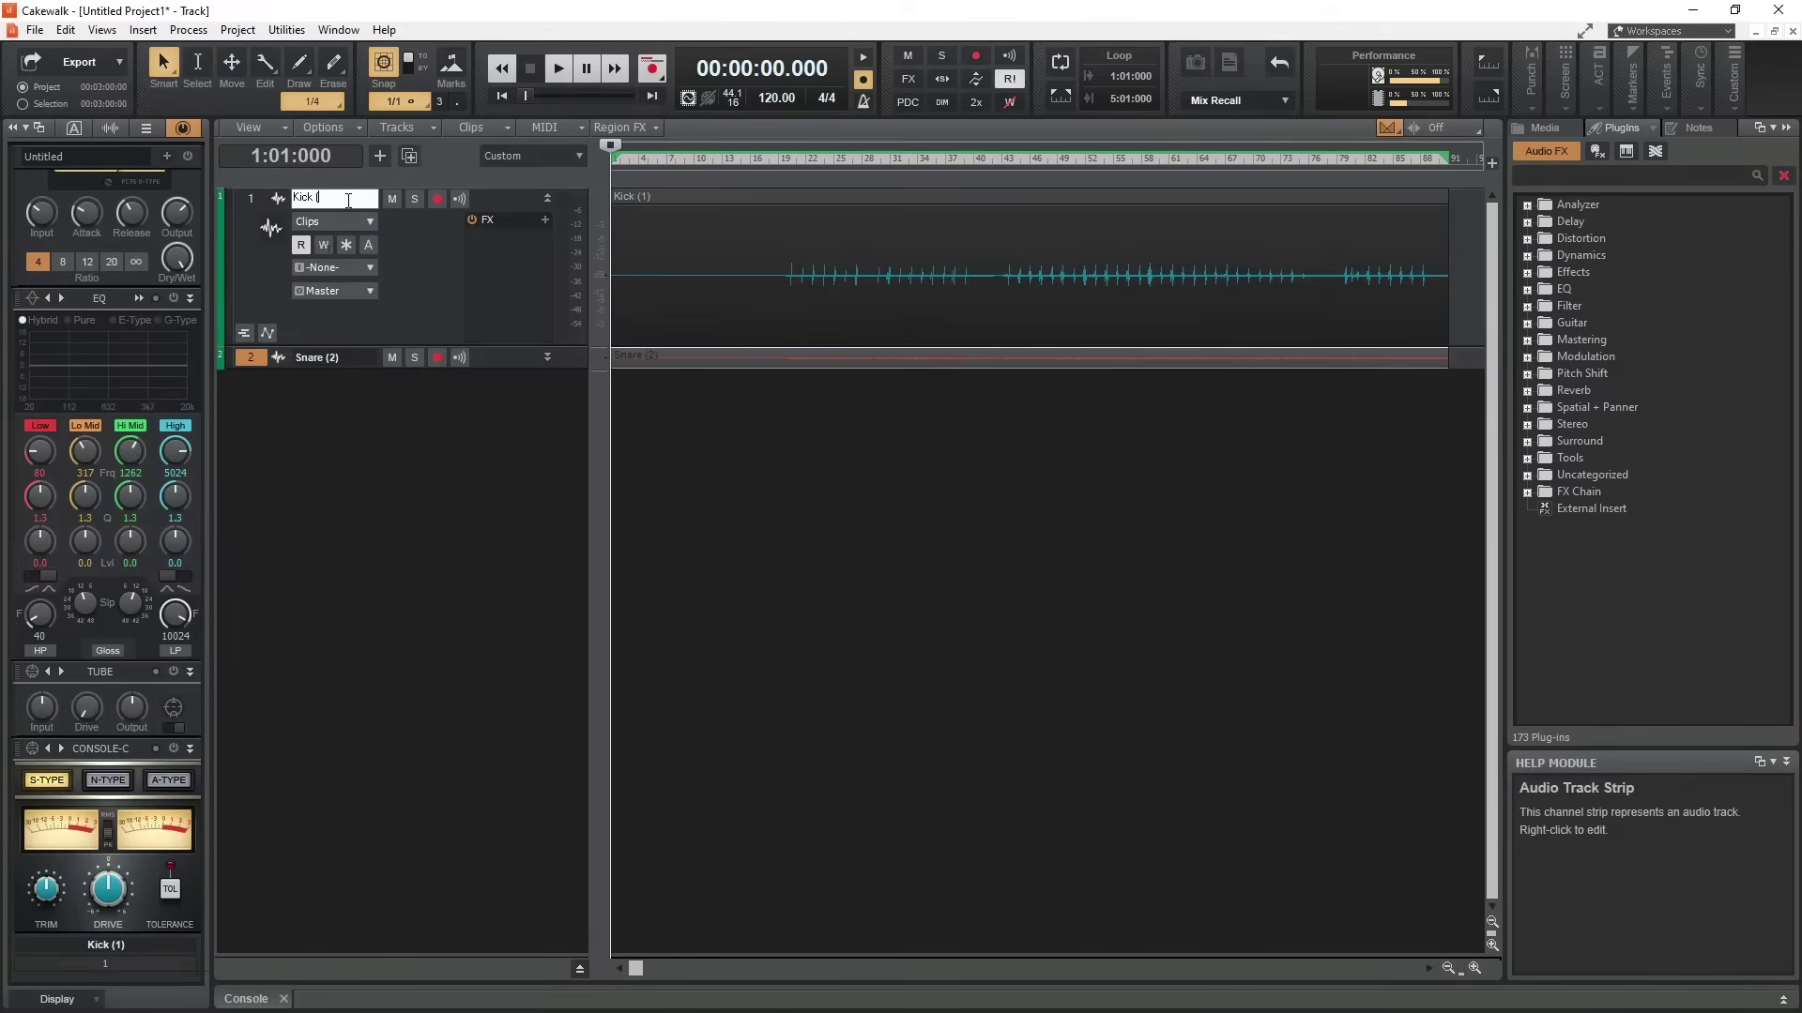
double_click(356, 356)
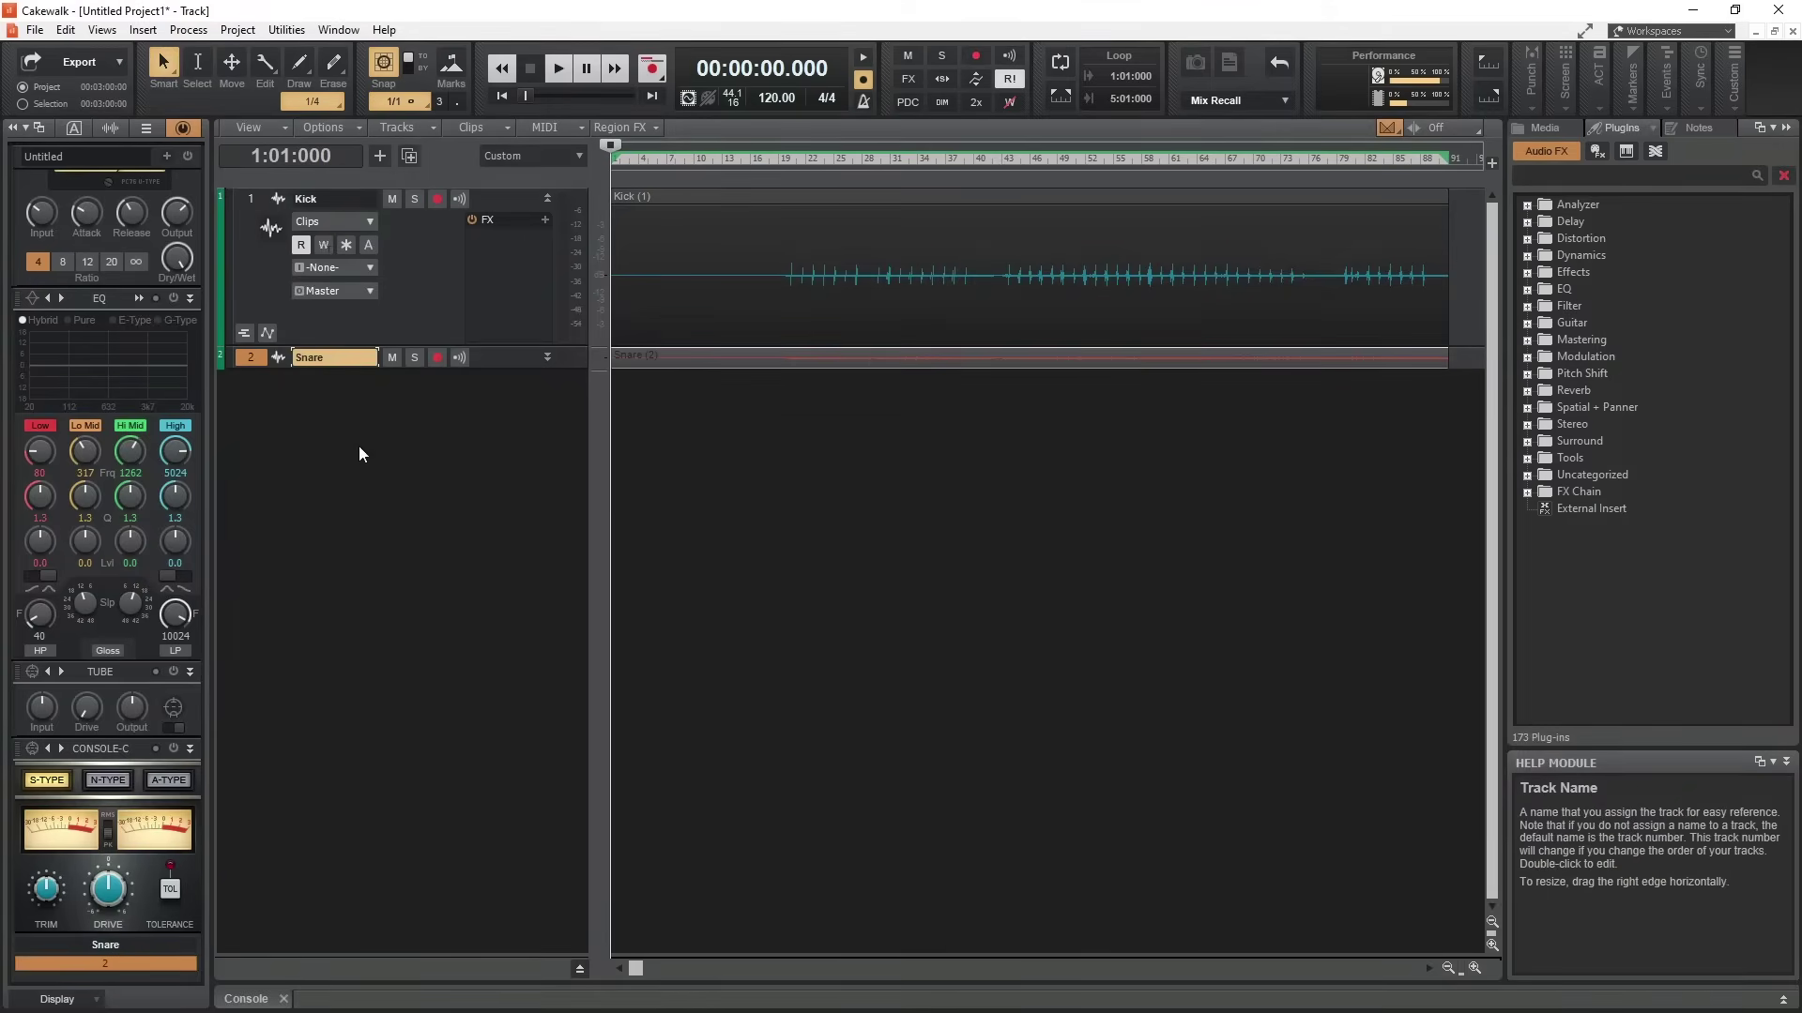
click(640, 197)
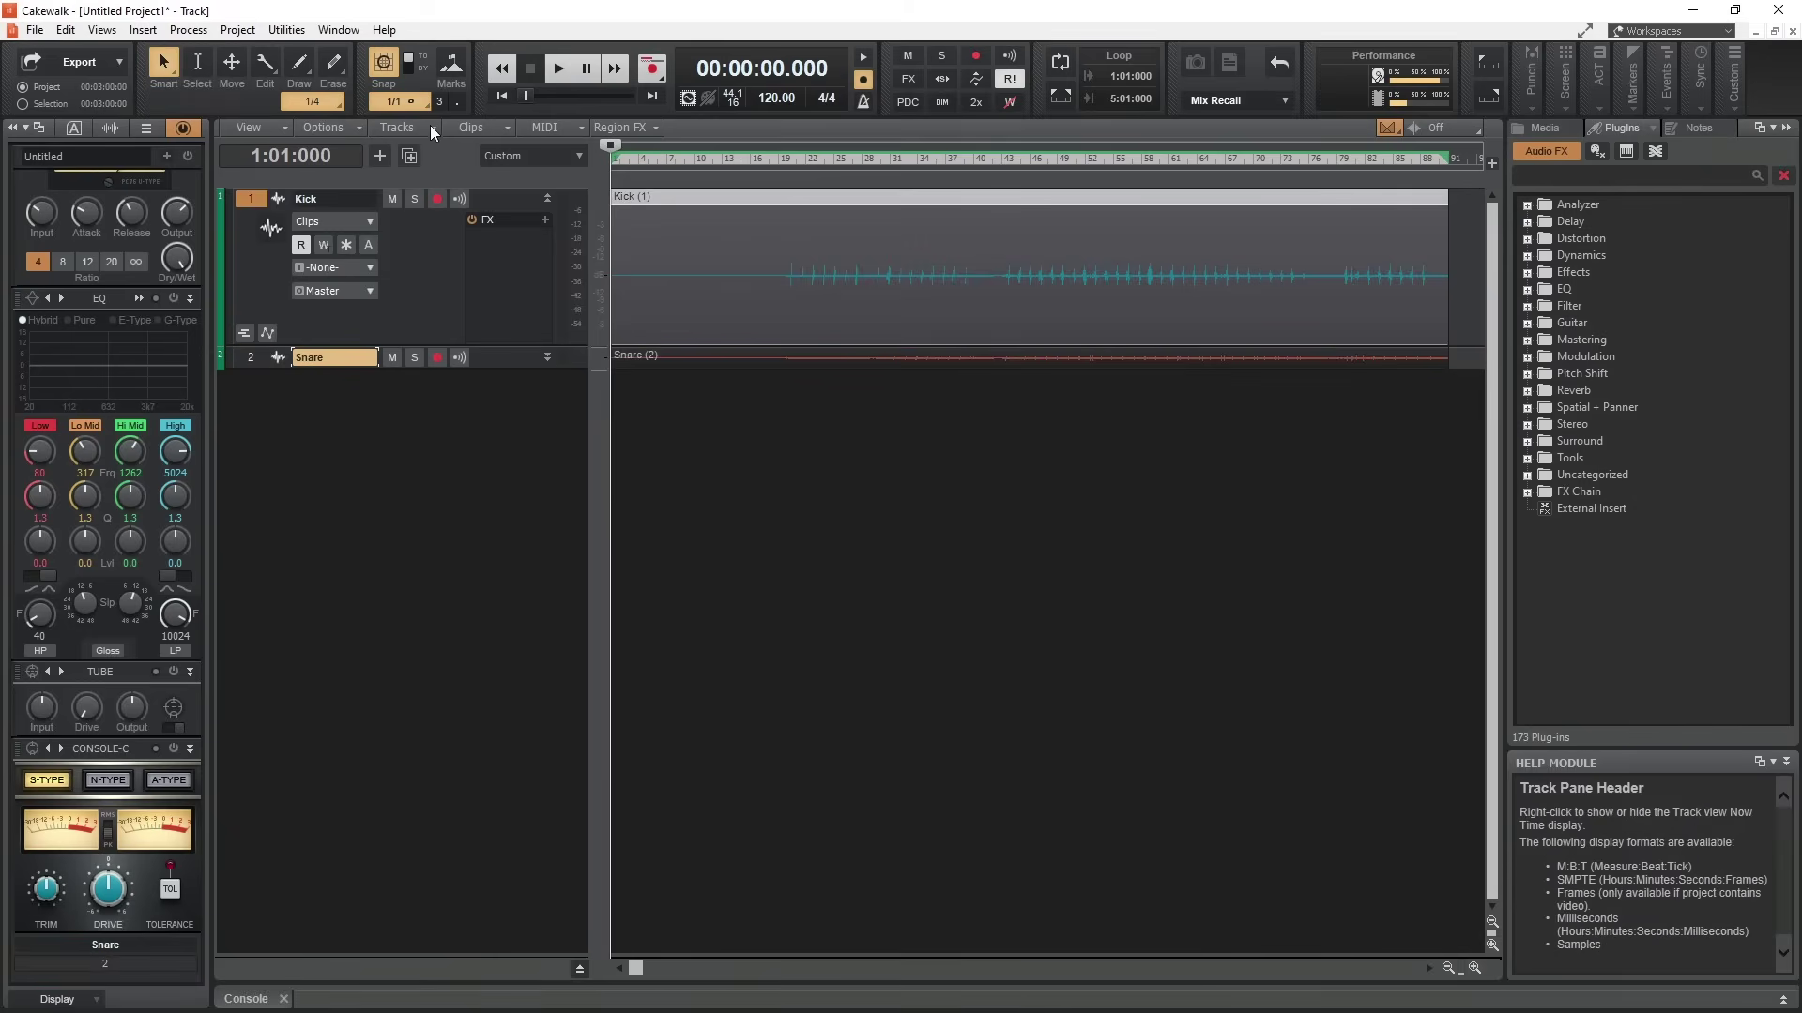
Step: Turn the Kick clip into a Drum Replacer region effect with its kick lane on 36: Kick
click(617, 127)
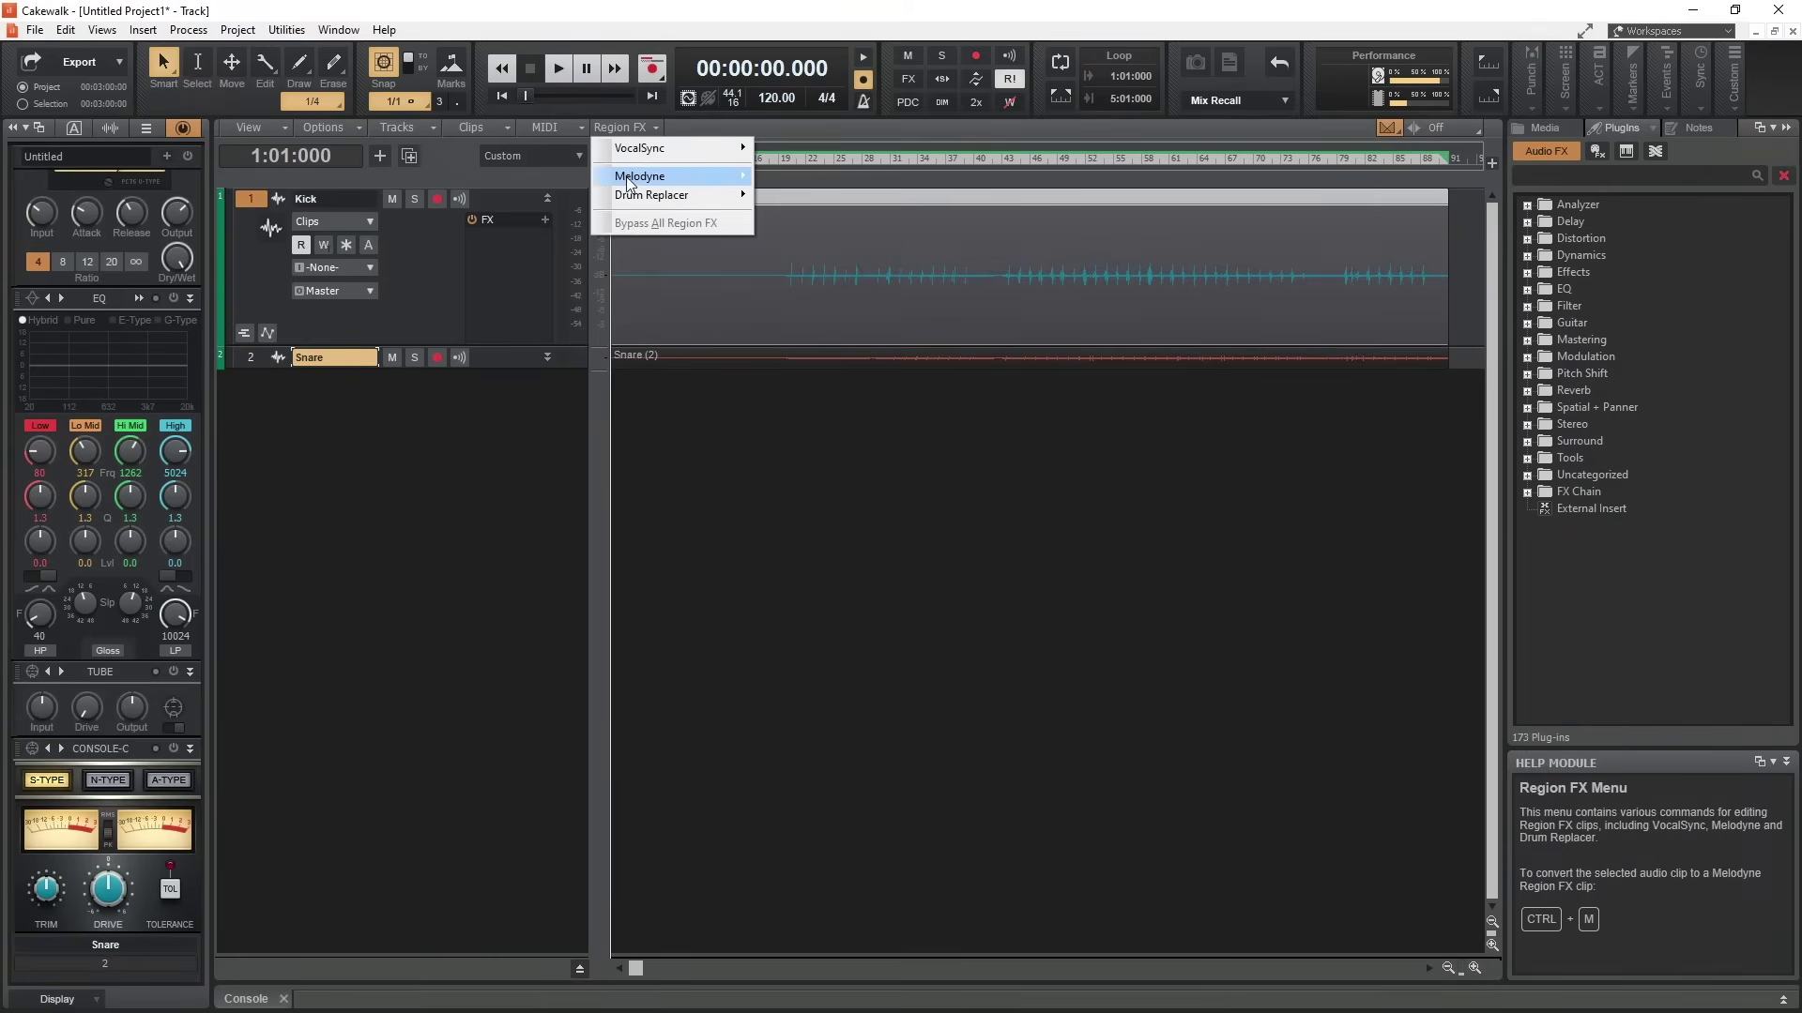
mouse_move(631, 207)
click(775, 200)
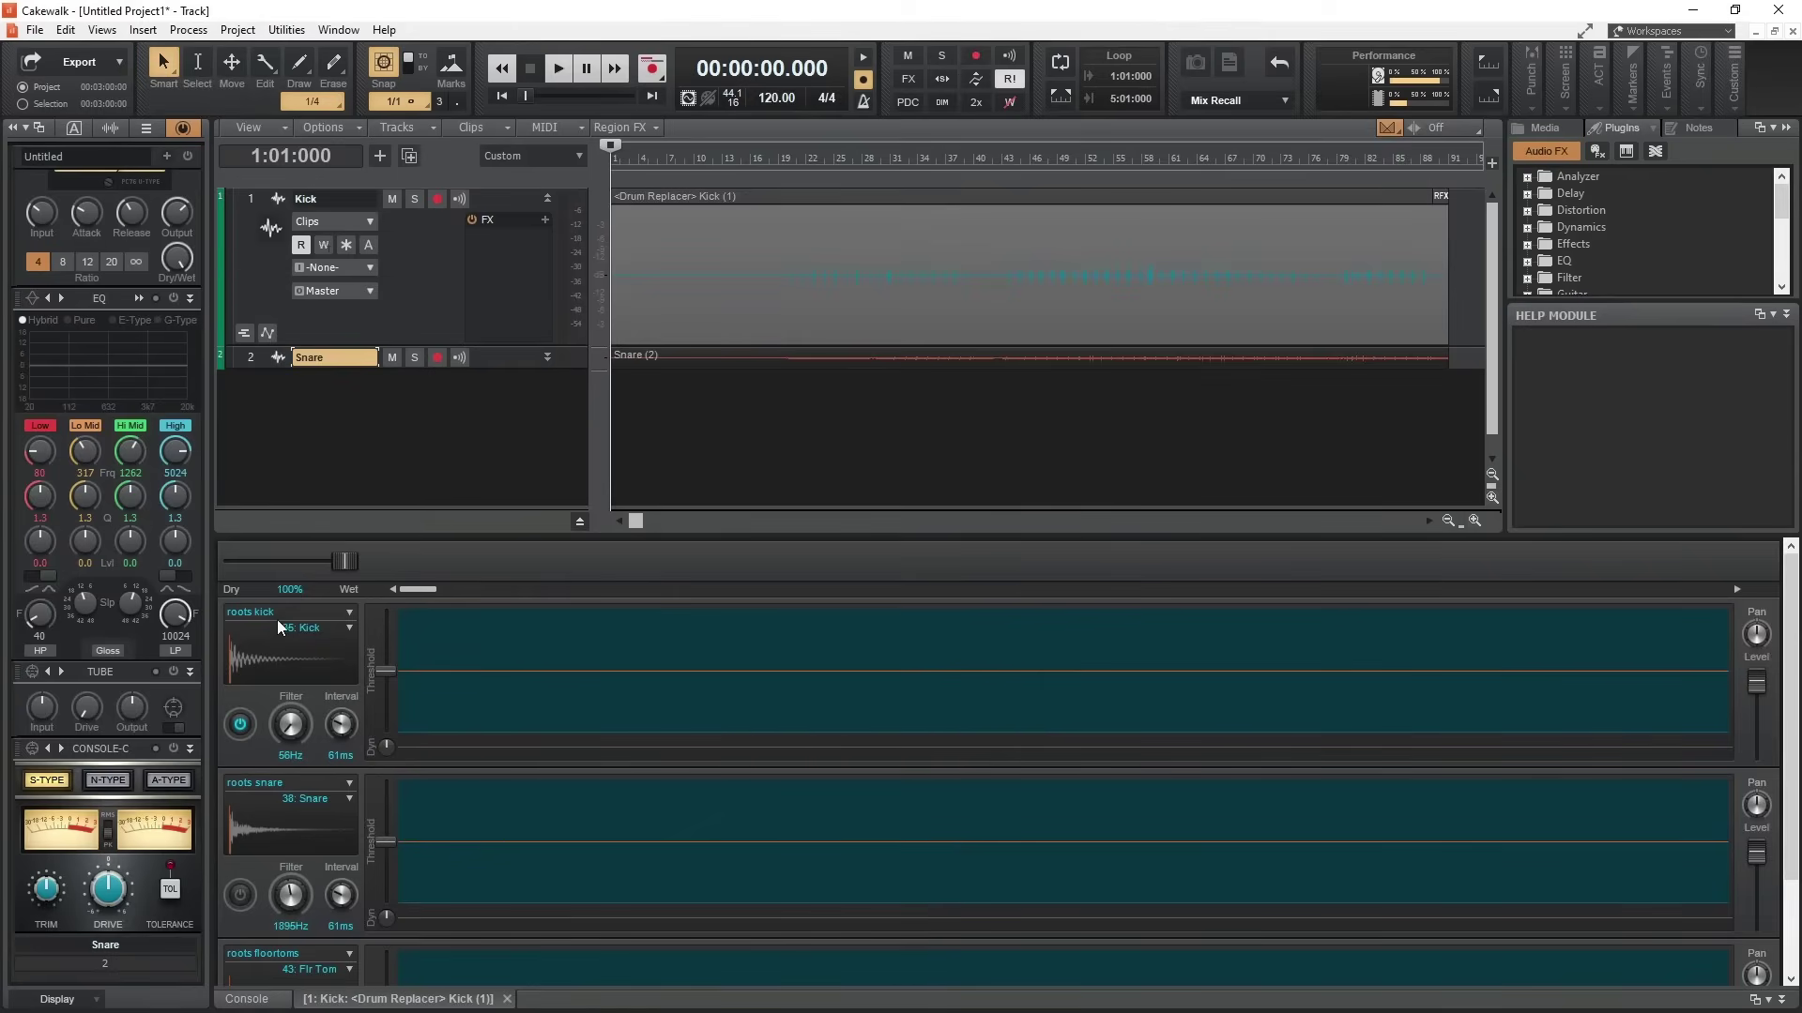
click(350, 628)
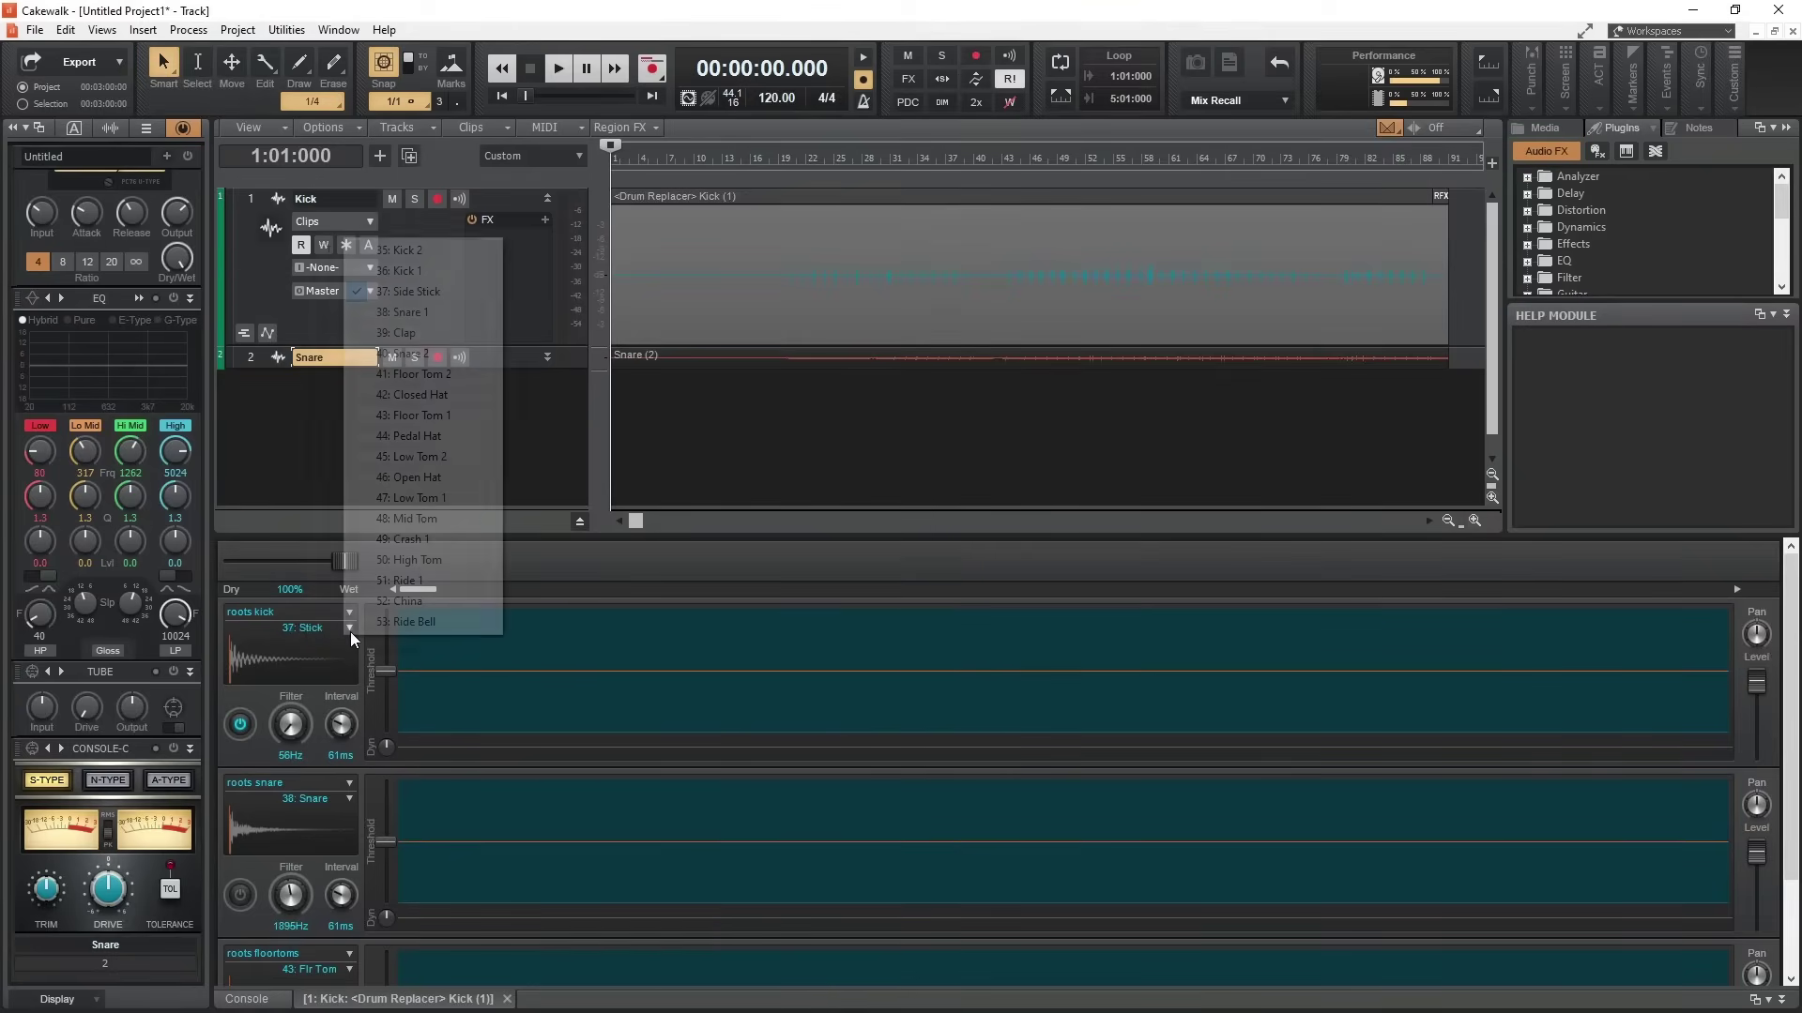
click(403, 272)
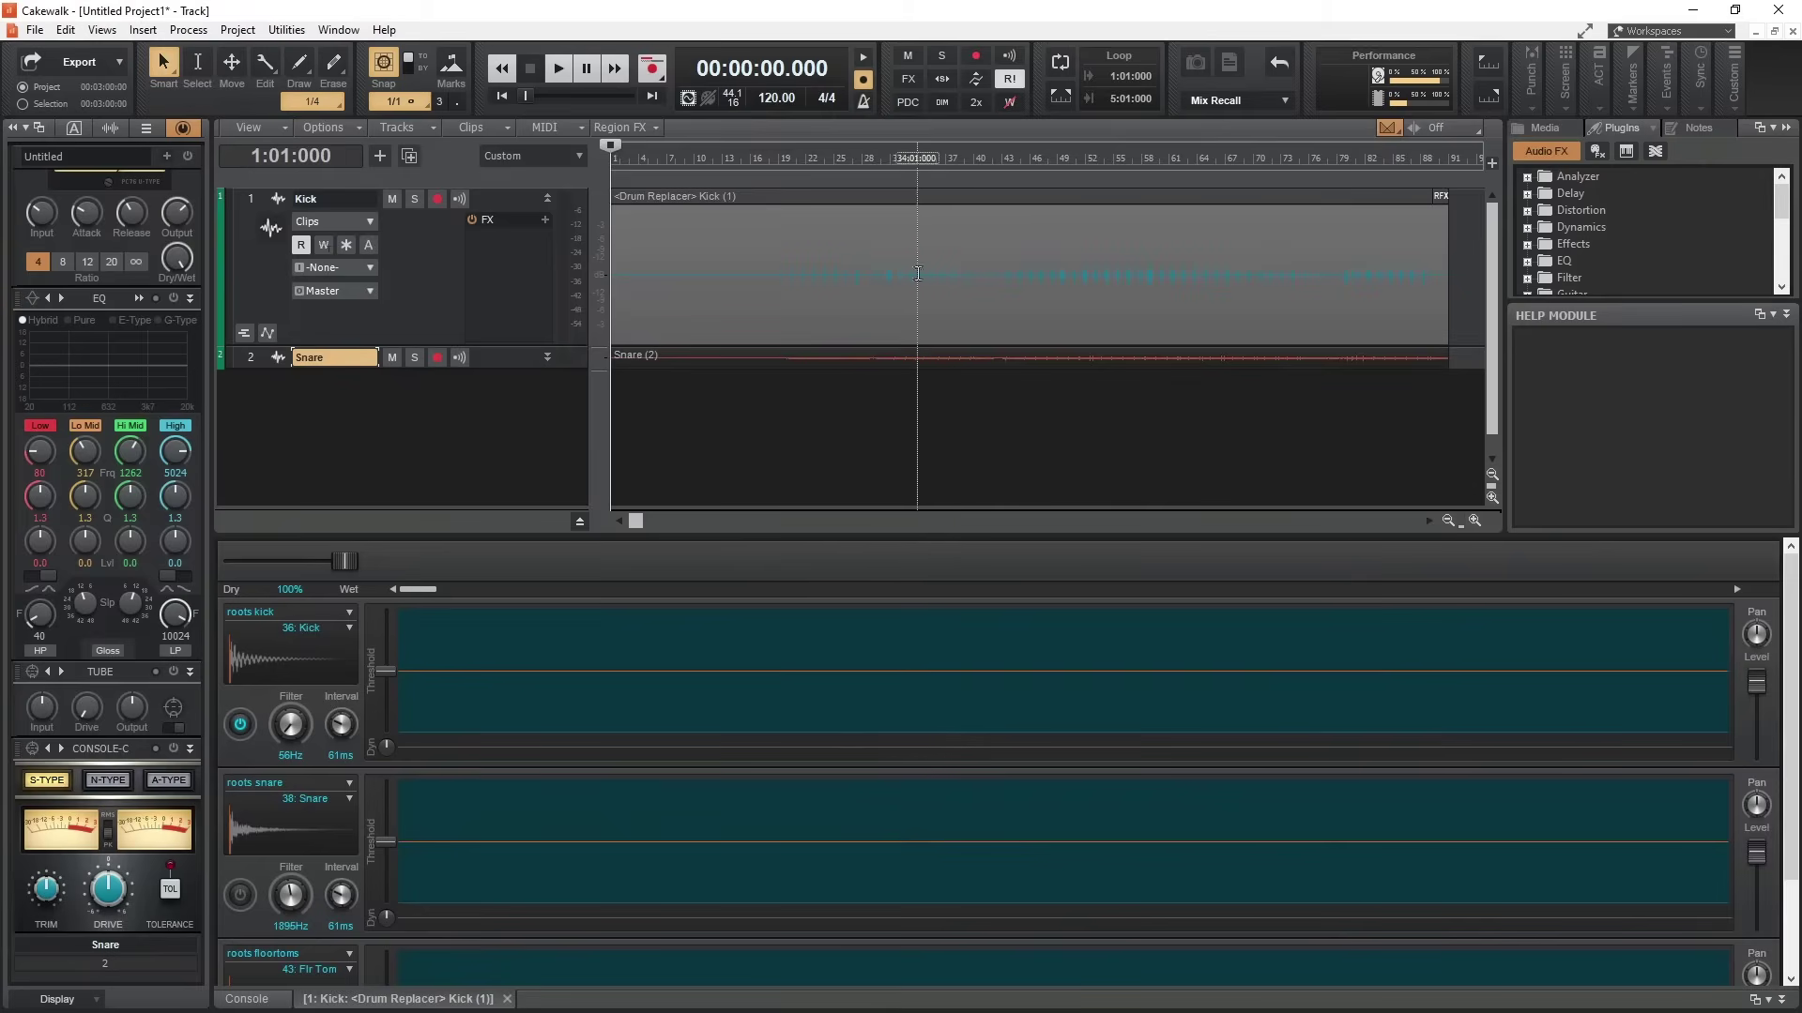
Step: Play from 38 seconds and lower the kick detection threshold to 34%
click(784, 160)
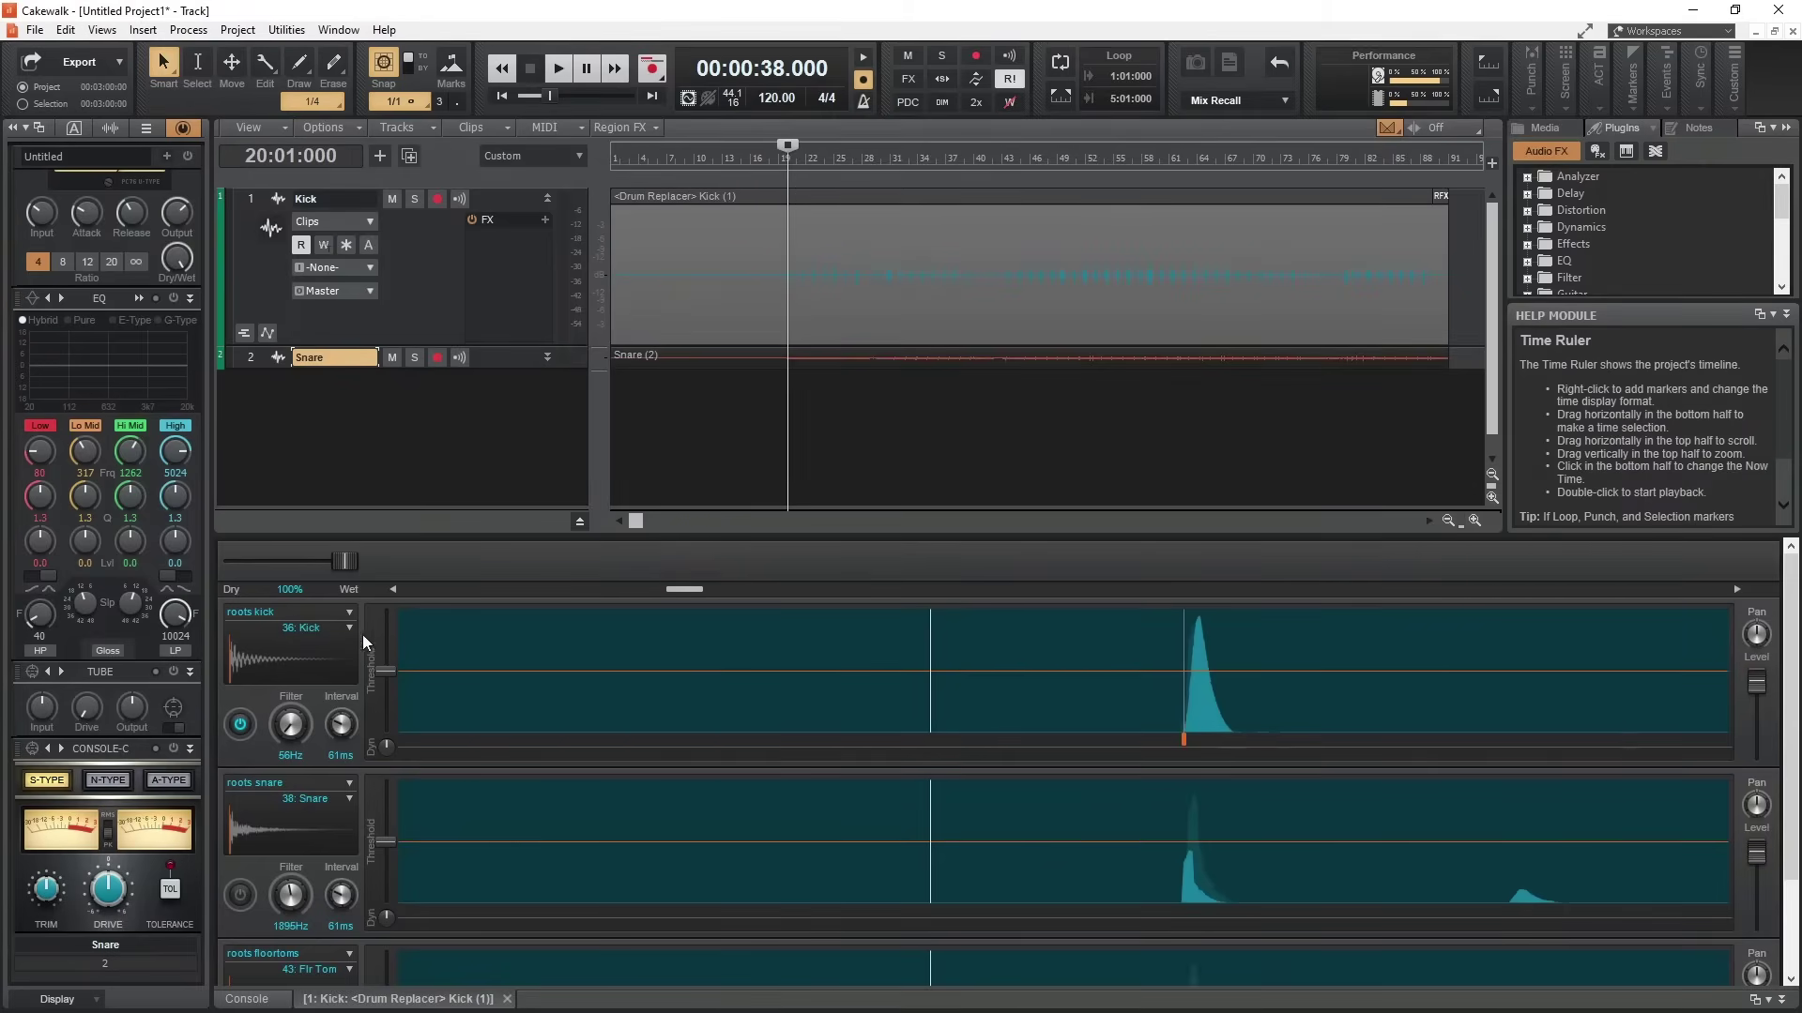
key(space)
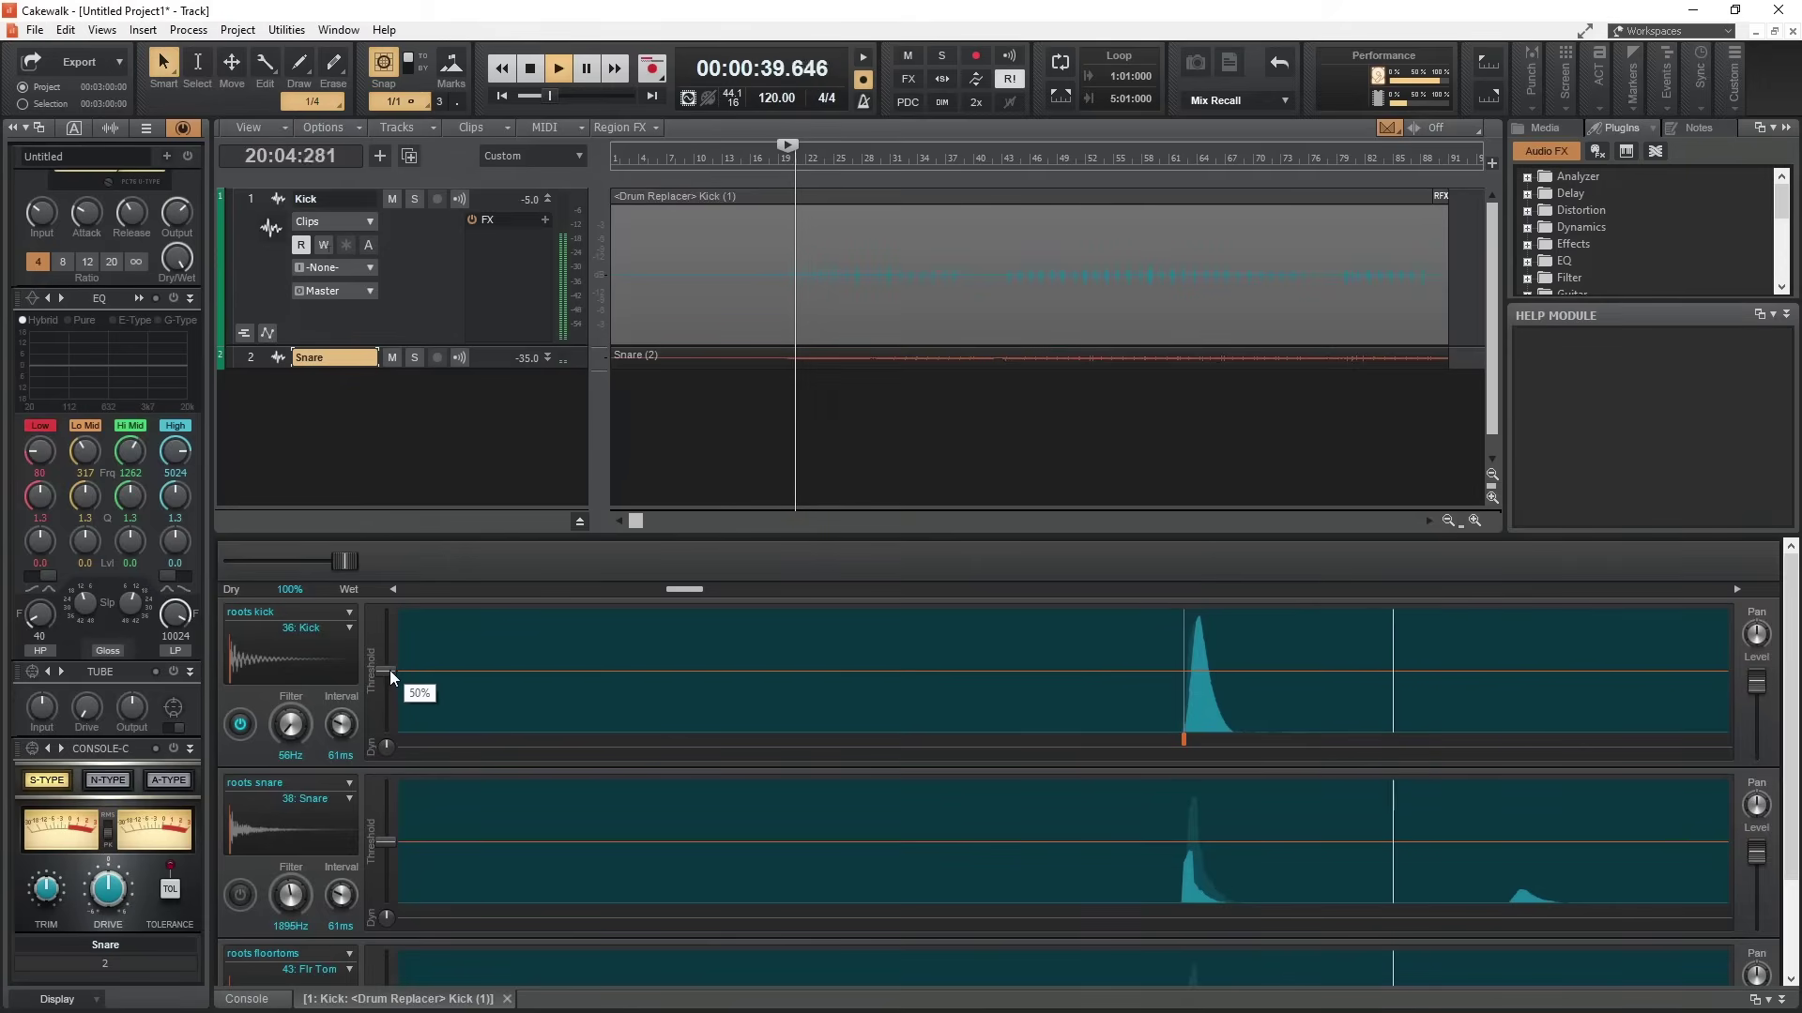
drag(391, 670, 391, 690)
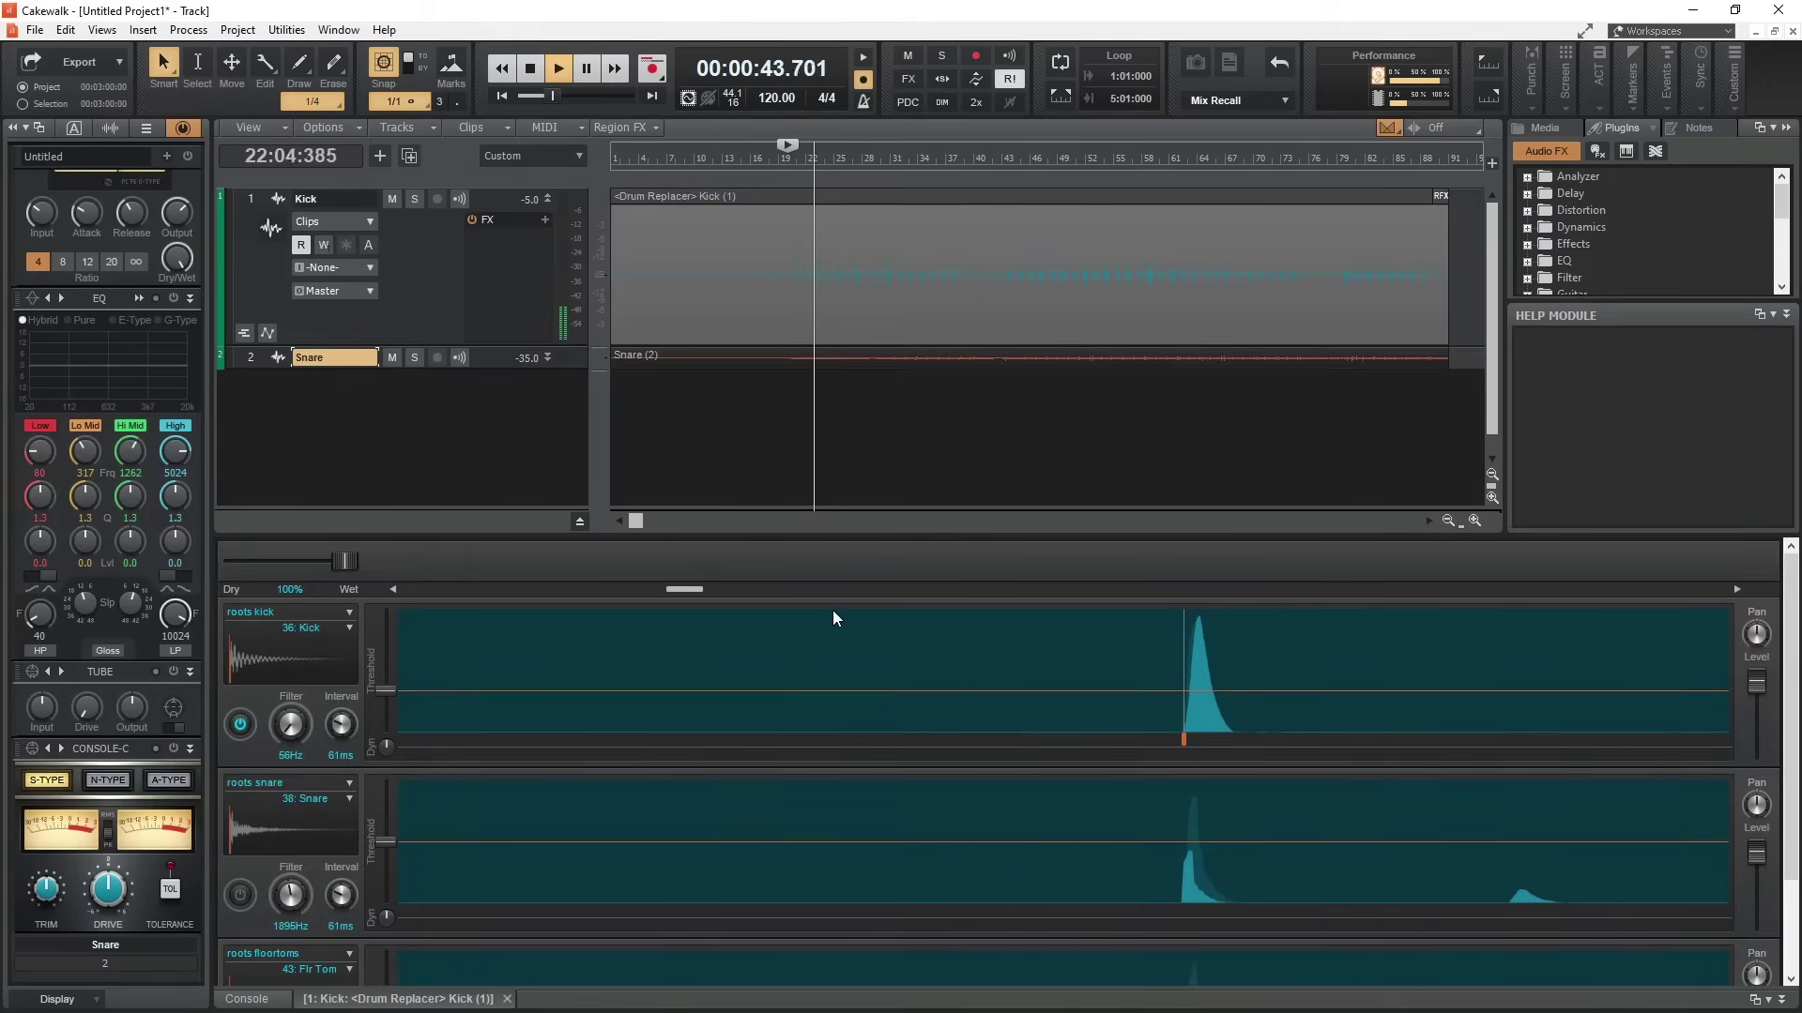
key(space)
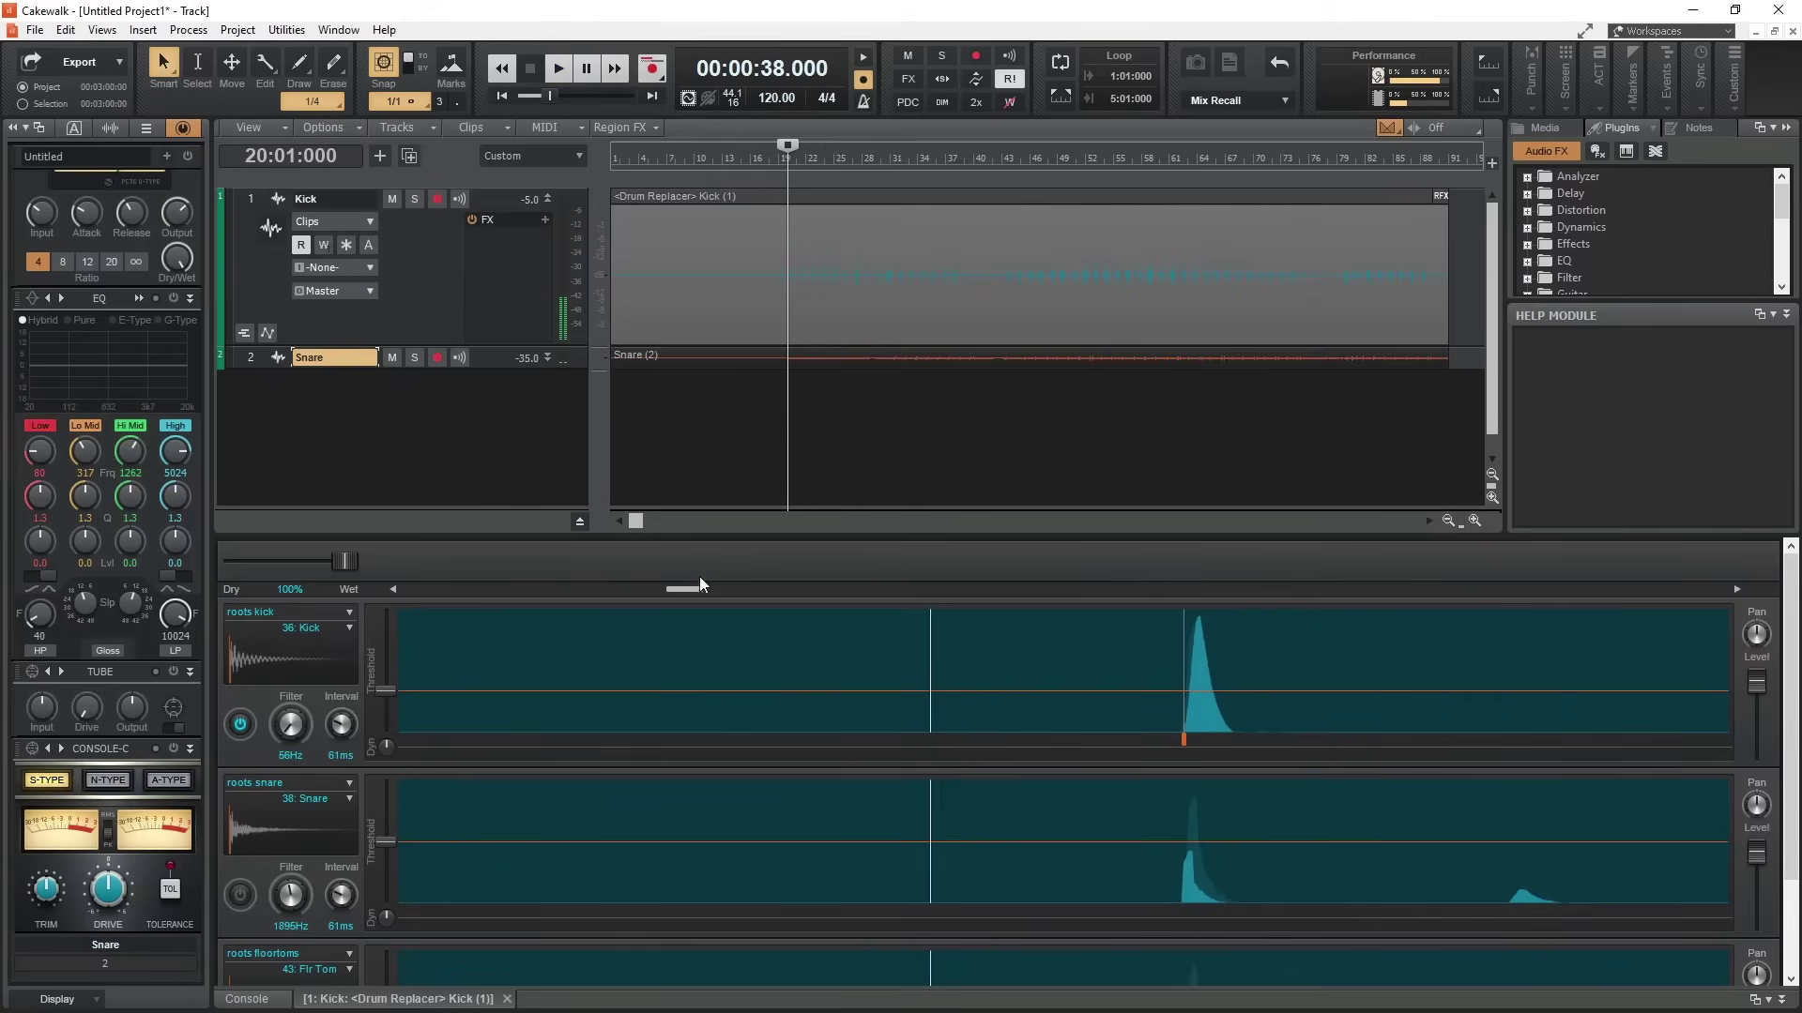
Step: Add a missed kick trigger in the kick lane and replay the passage to check it
drag(692, 585, 807, 593)
key(space)
key(space)
key(space)
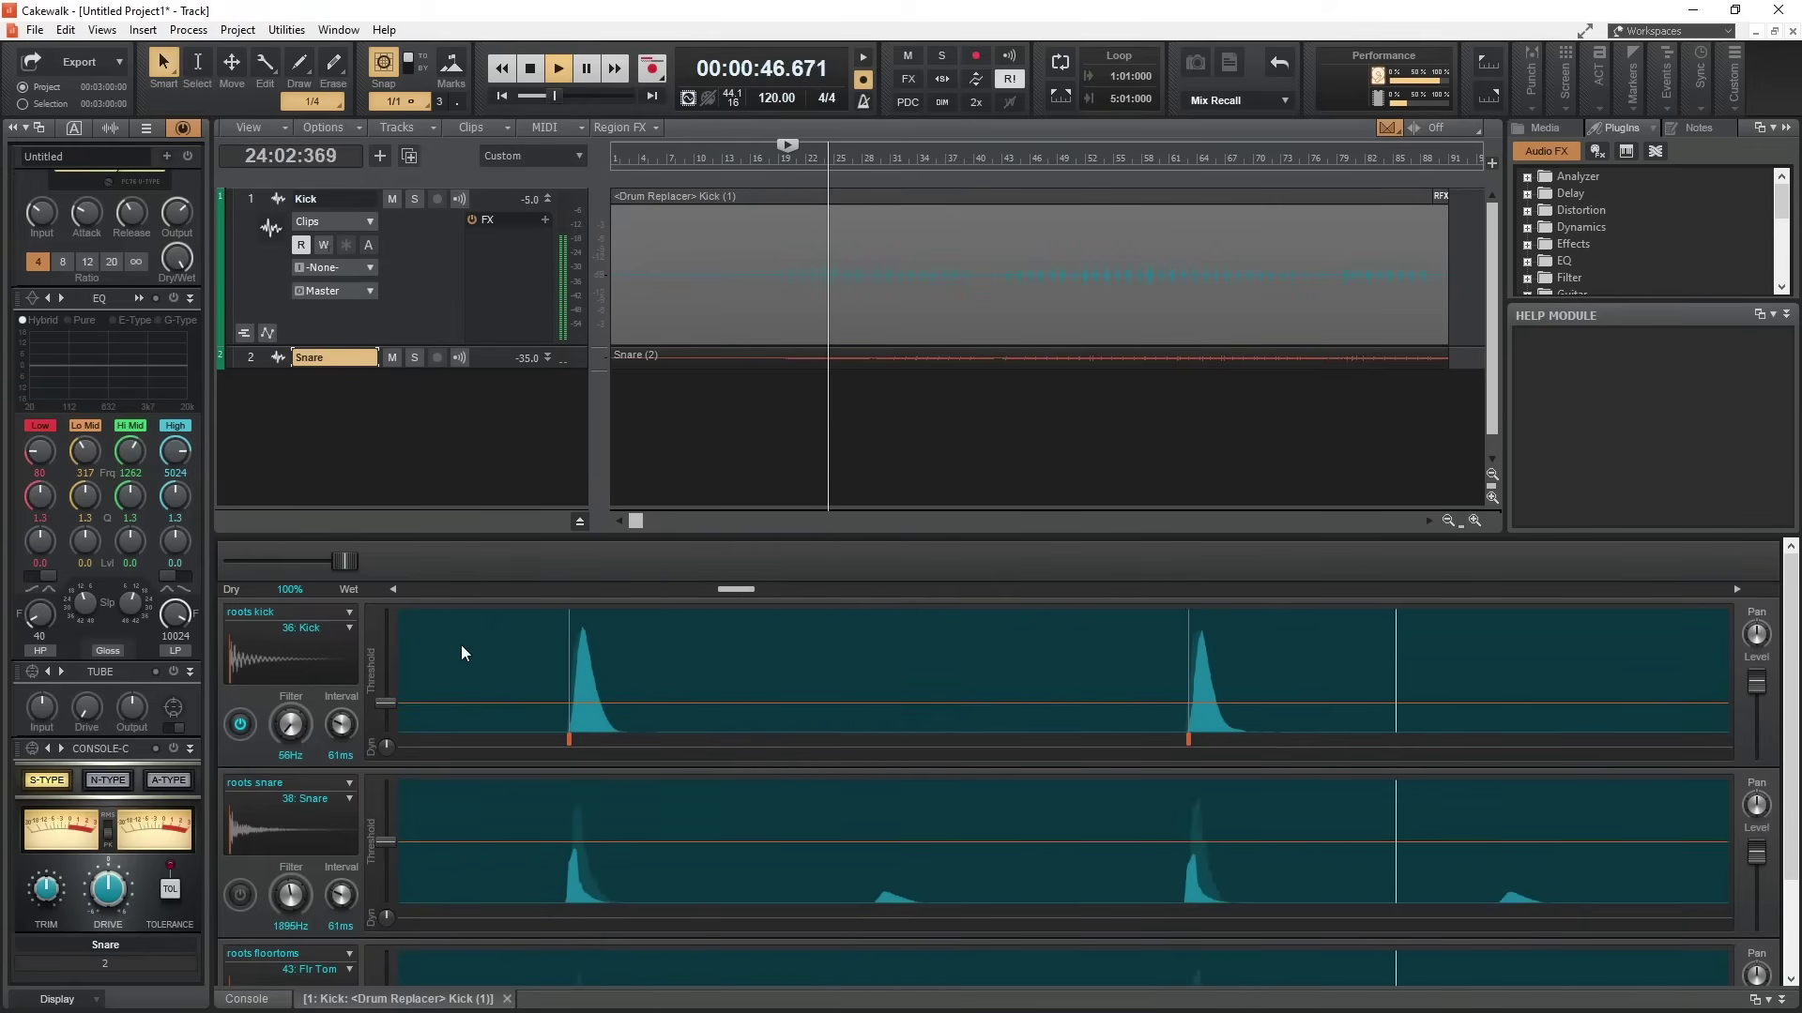
key(space)
drag(694, 590, 835, 591)
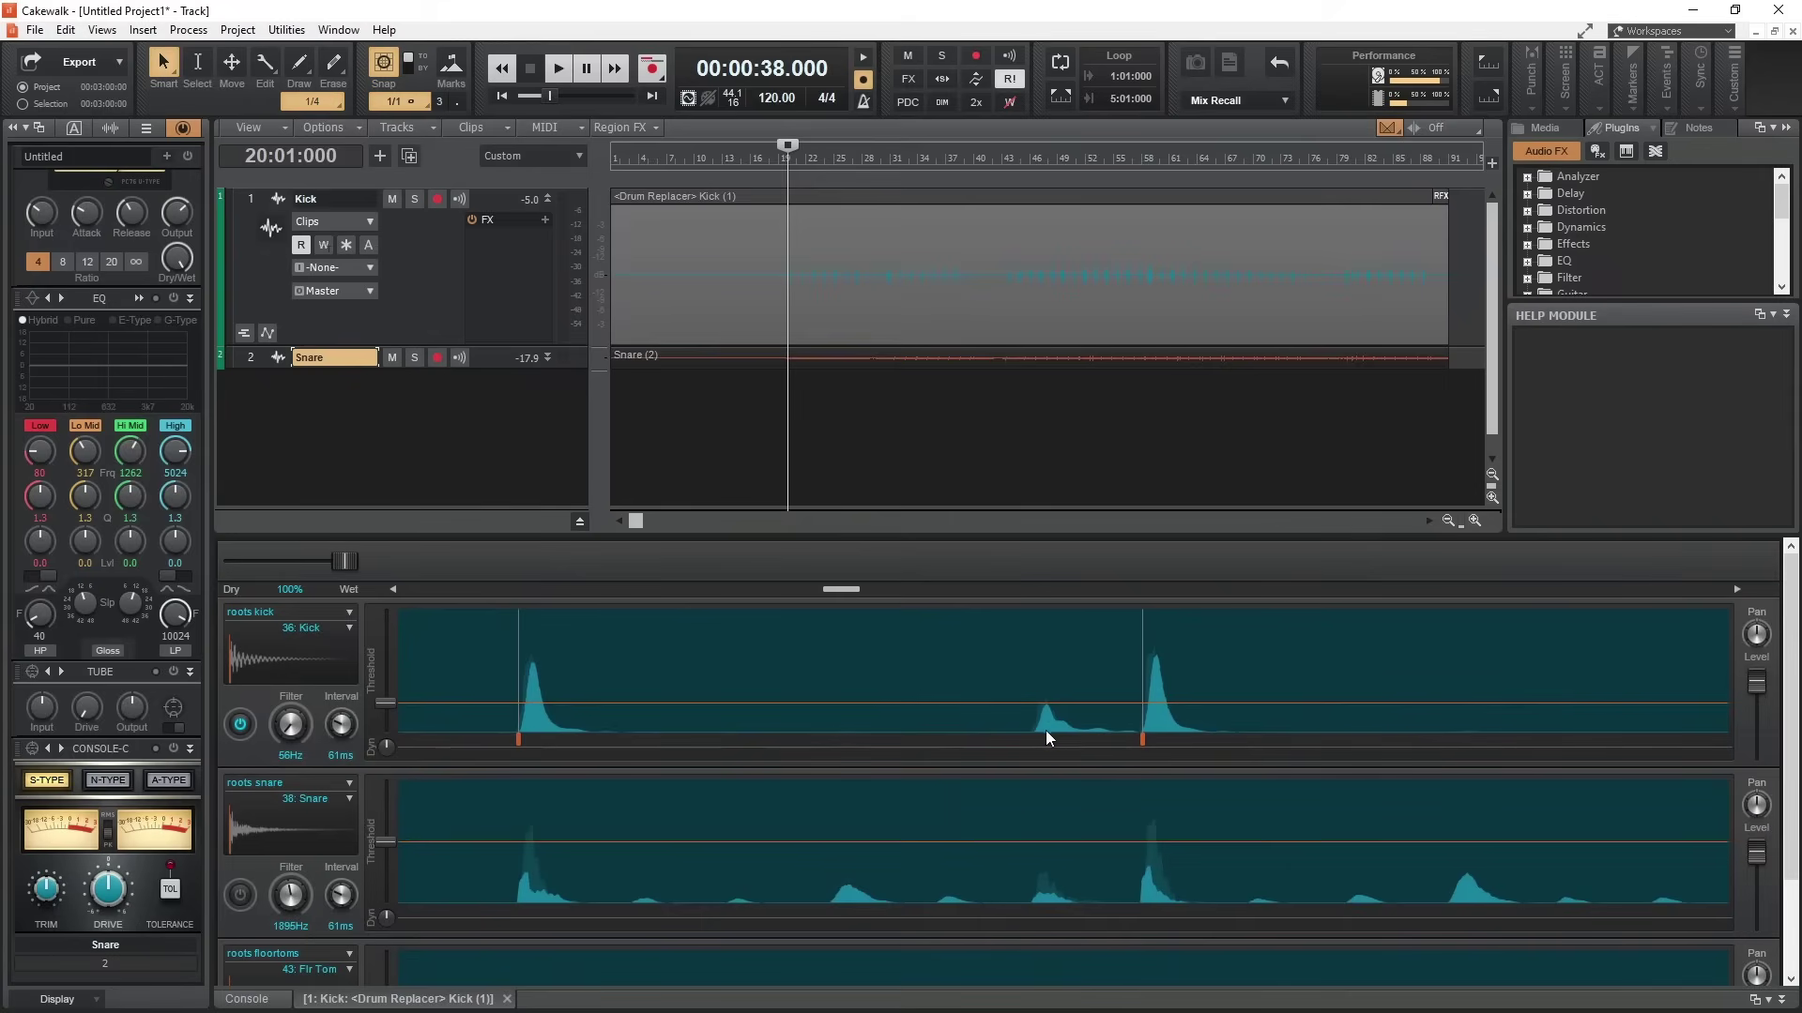
click(1036, 755)
key(space)
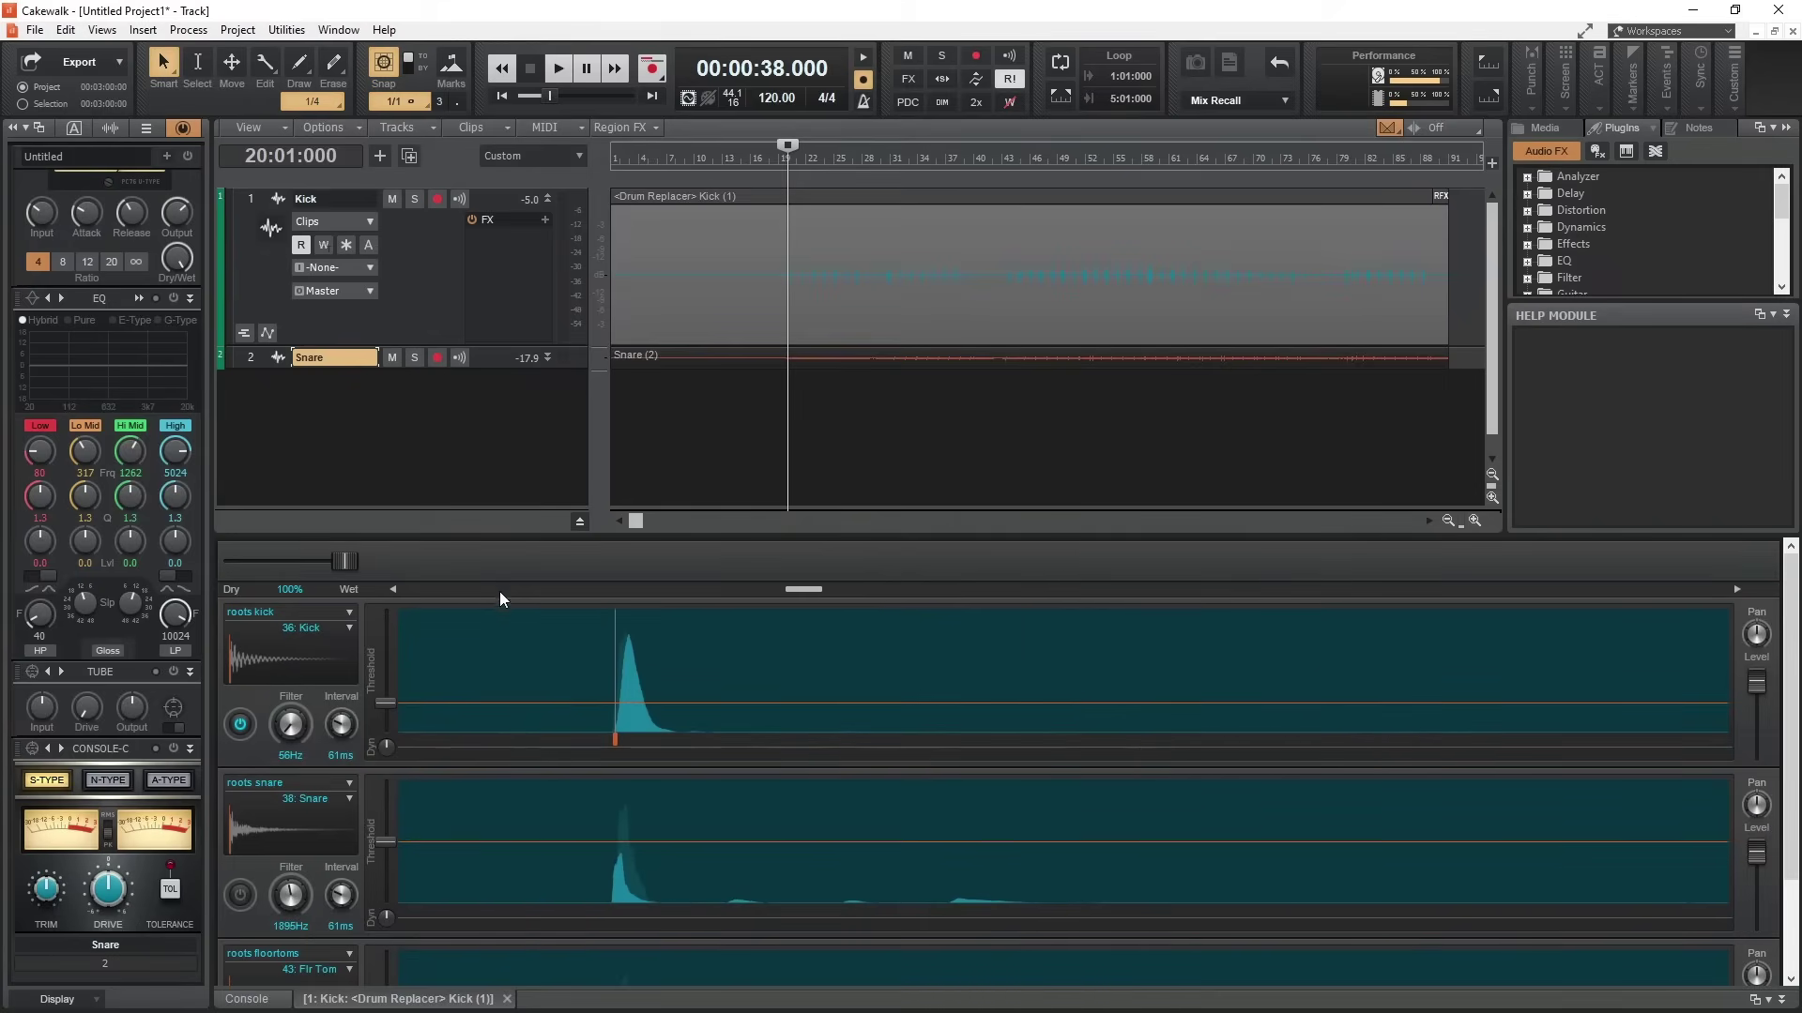
key(space)
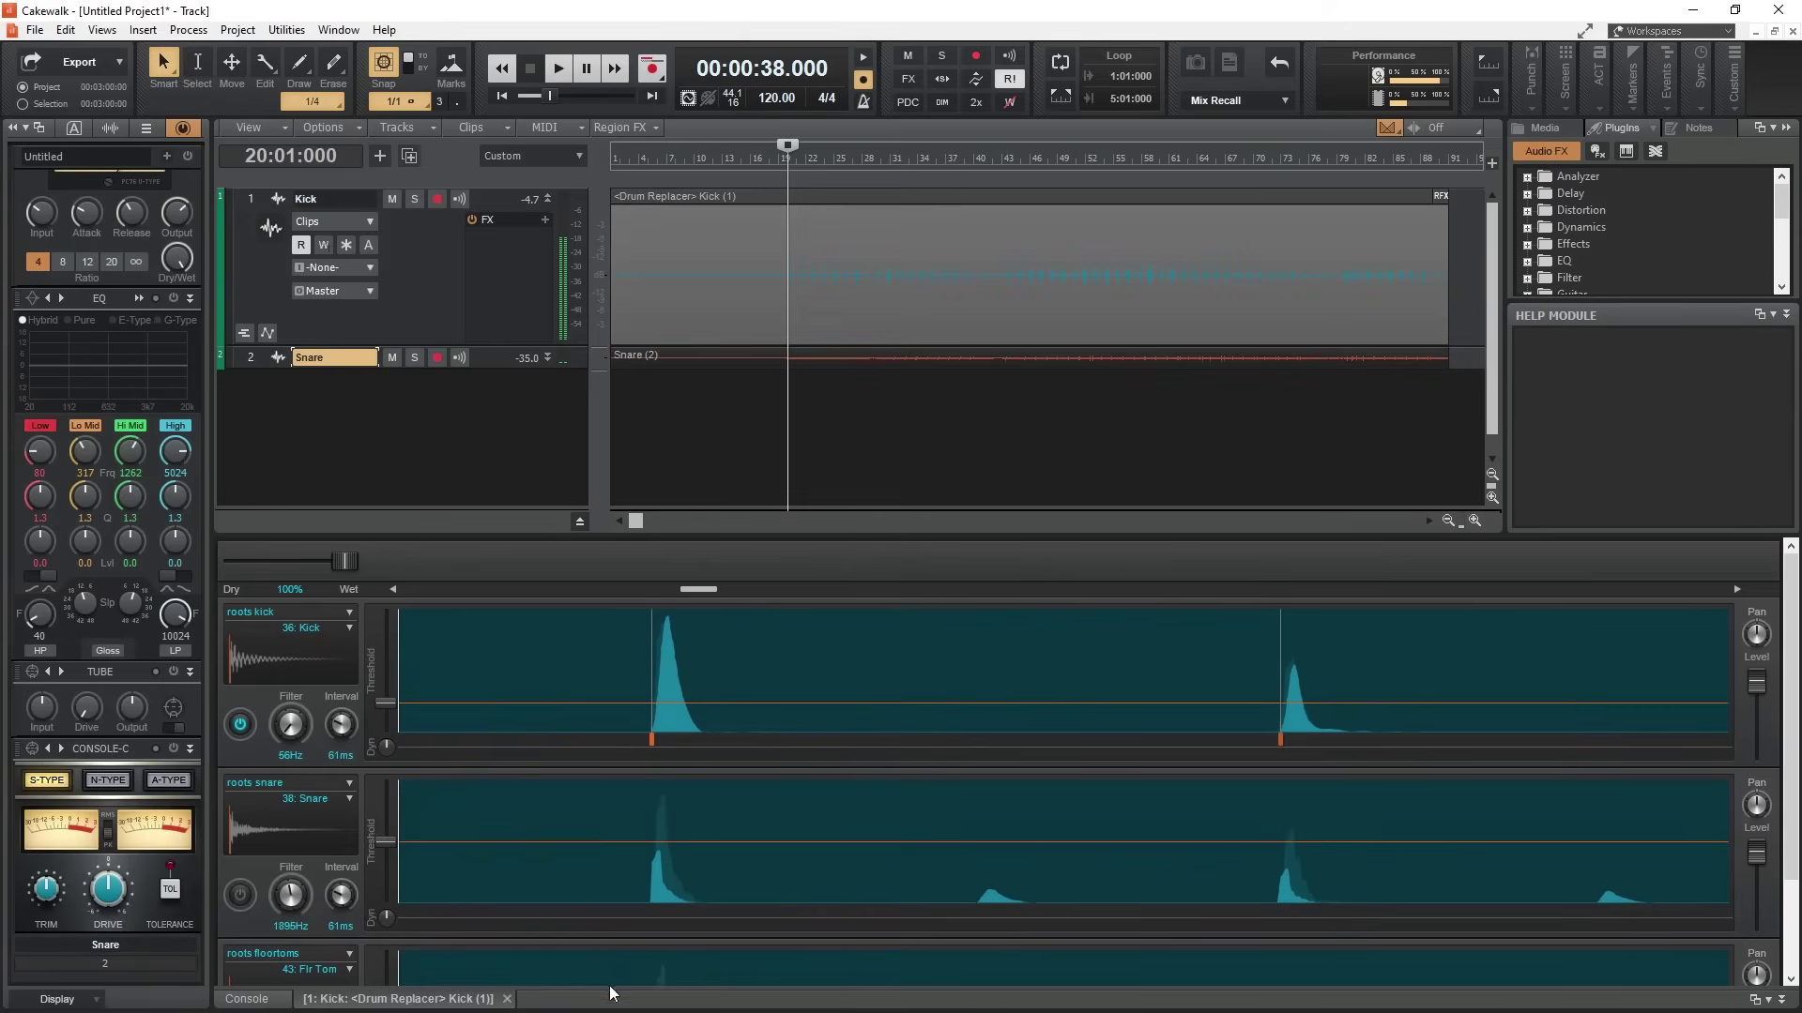
drag(695, 589, 844, 605)
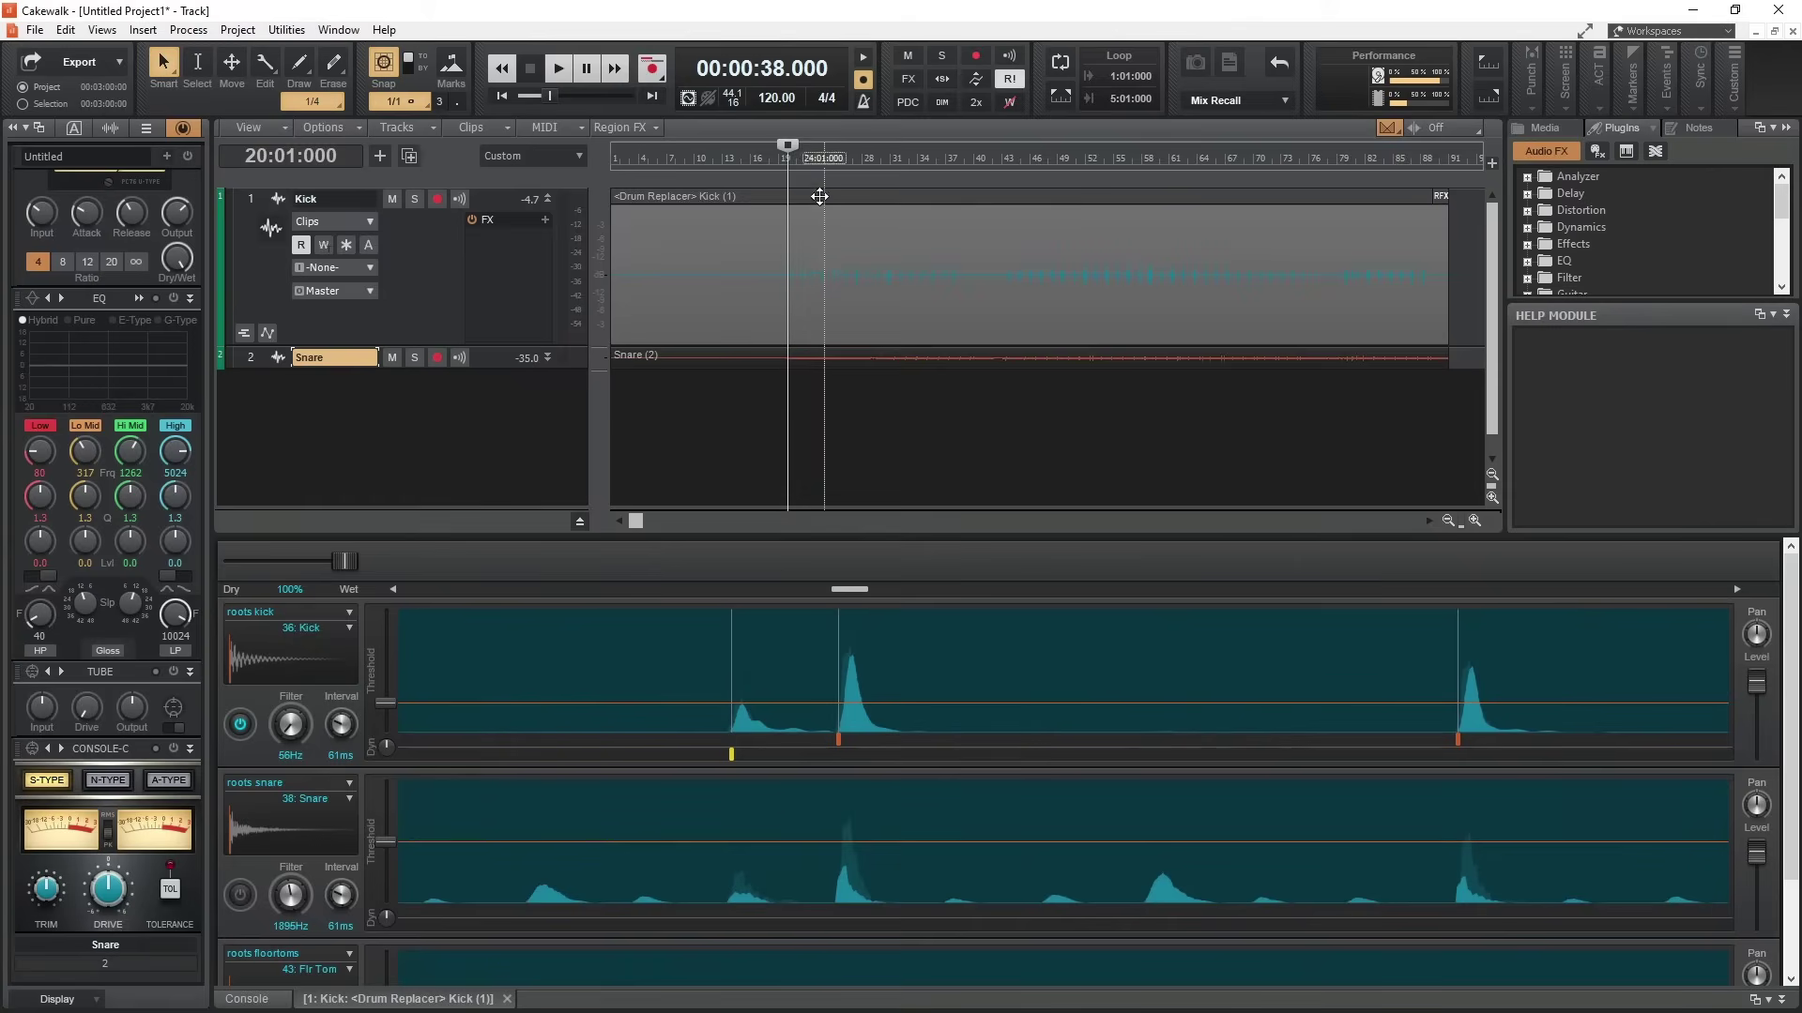
Step: Audition playback from 55 seconds, then set the start to about 59 seconds
click(874, 165)
key(space)
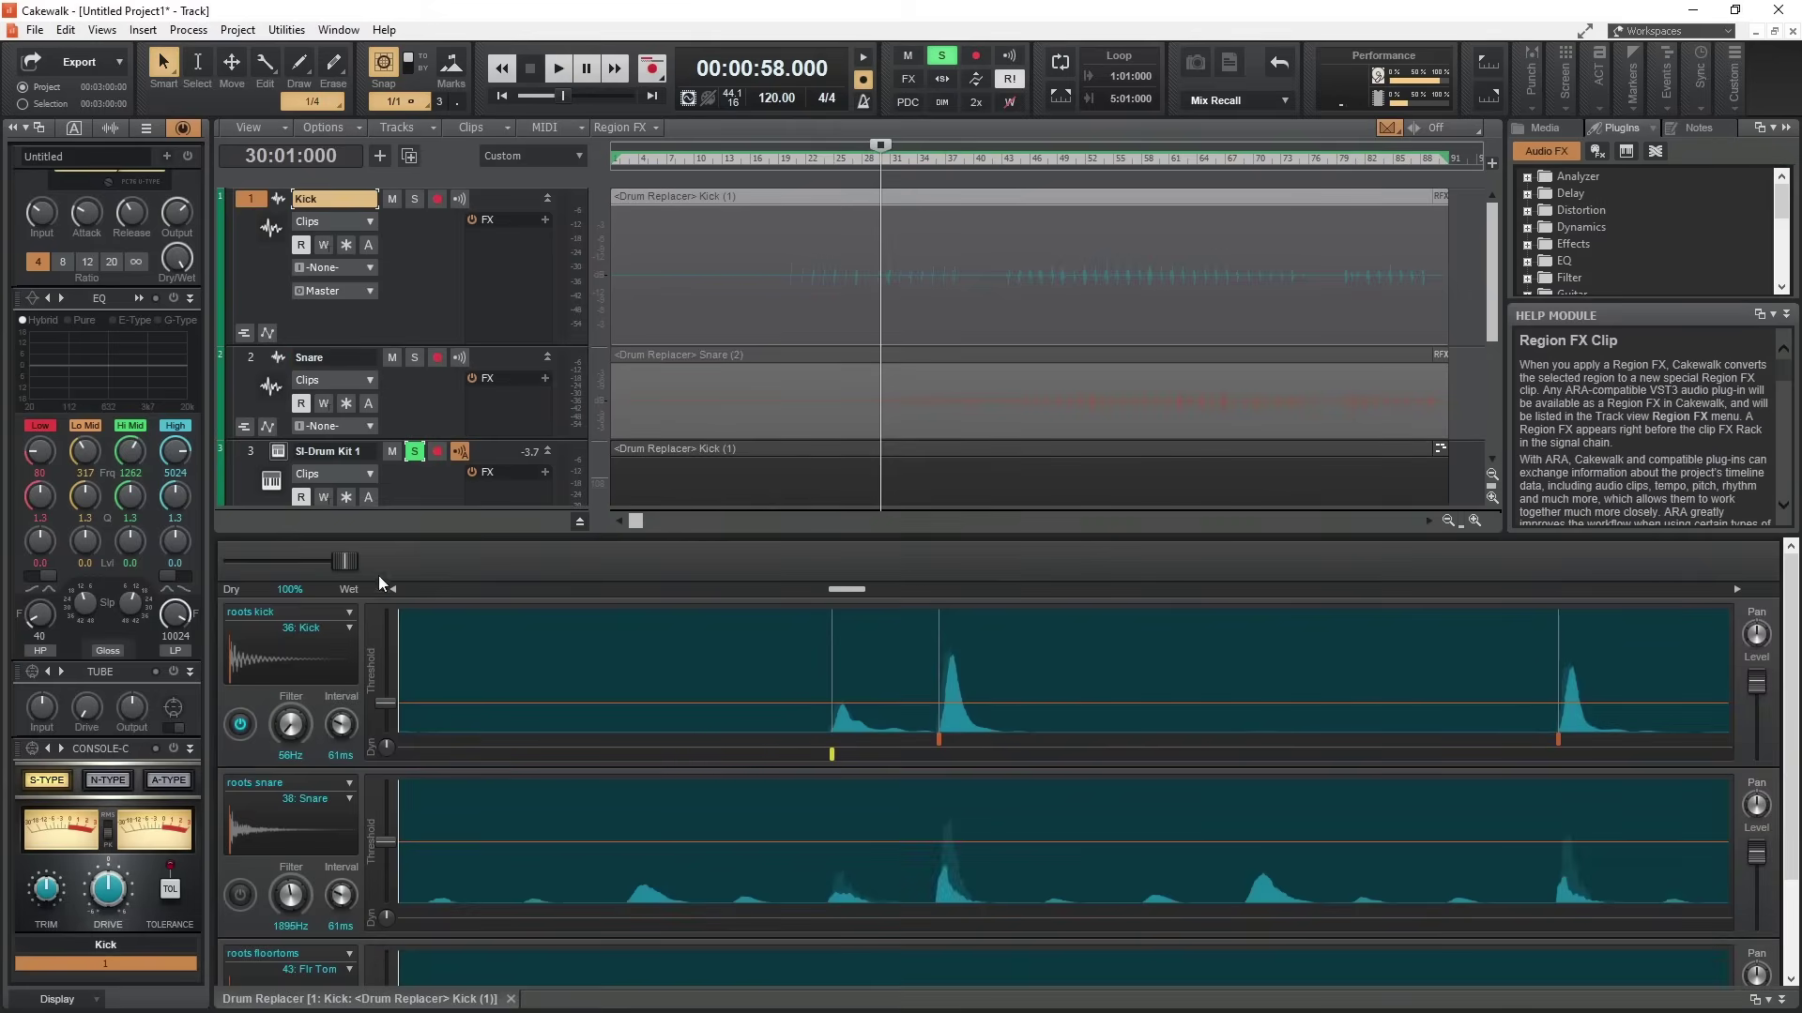
click(721, 615)
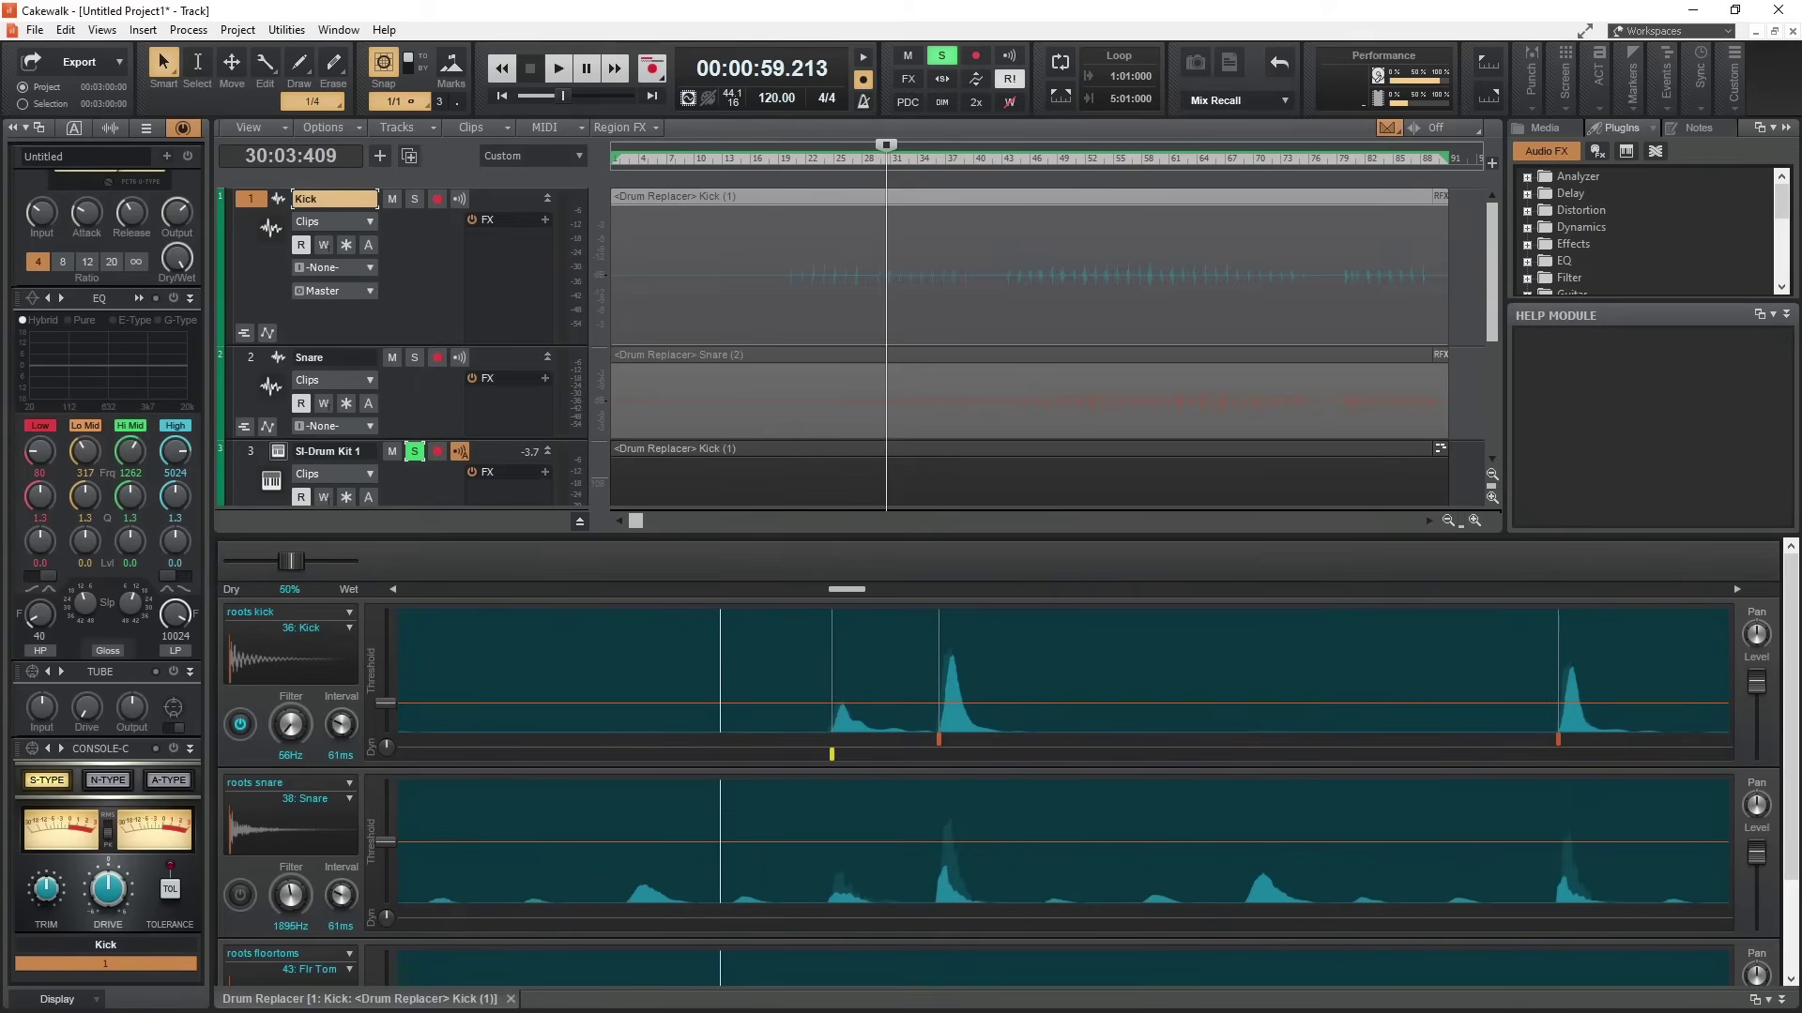
Step: While playing, drag the Drum Replacer wet blend to 29% and unsolo SI-Drum Kit 1
key(space)
drag(291, 562, 269, 562)
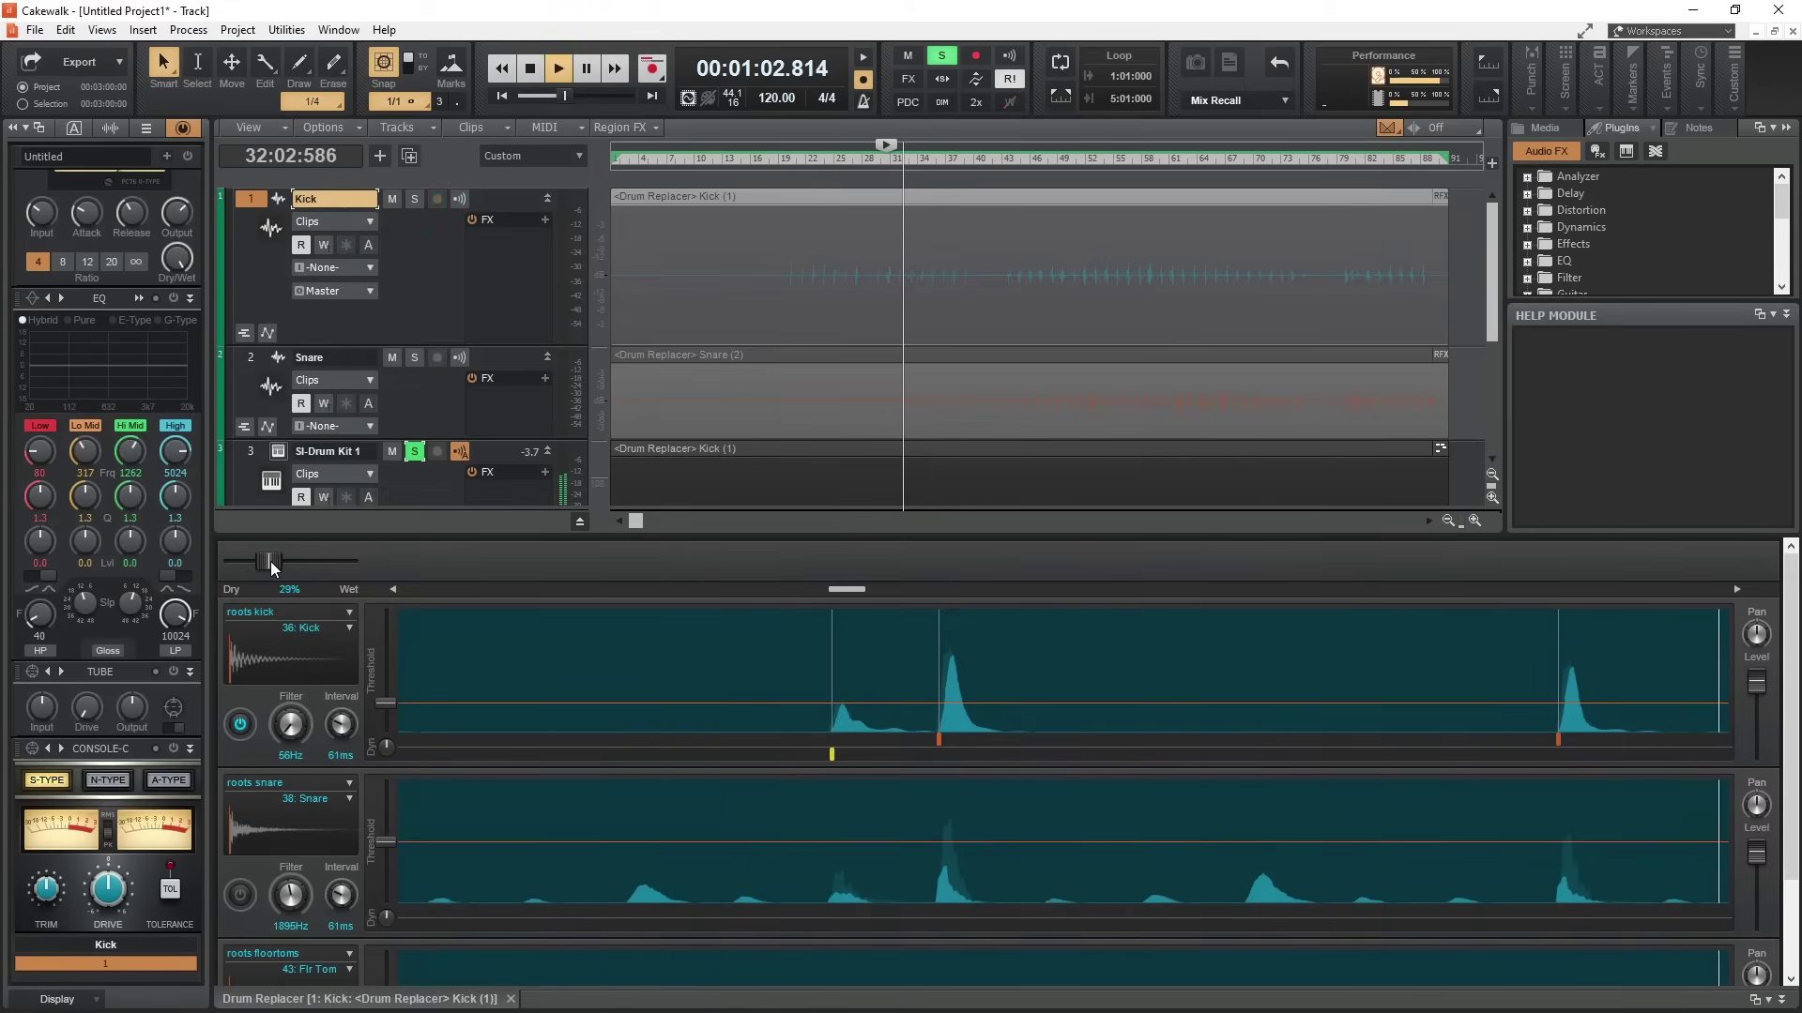
click(419, 458)
key(space)
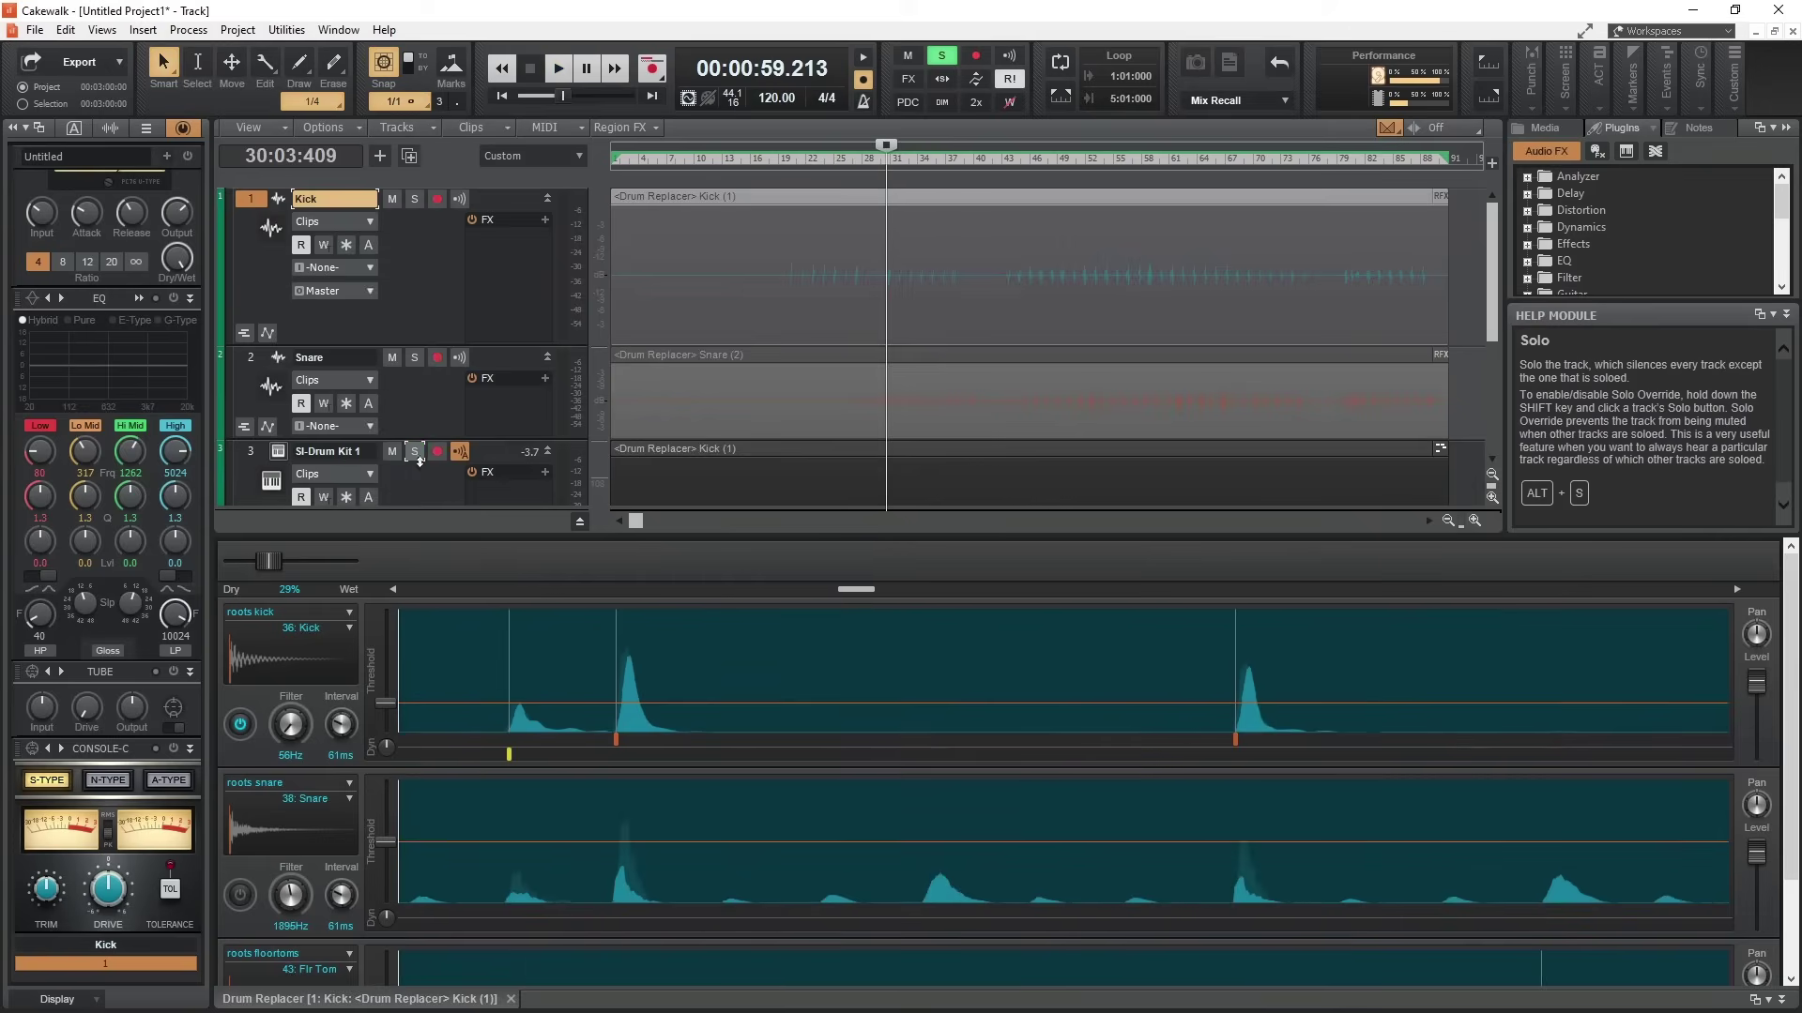
Step: Solo the Kick track and raise the dry/wet blend to 47% during playback
scroll(419, 469, down, 1)
scroll(418, 366, up, 1)
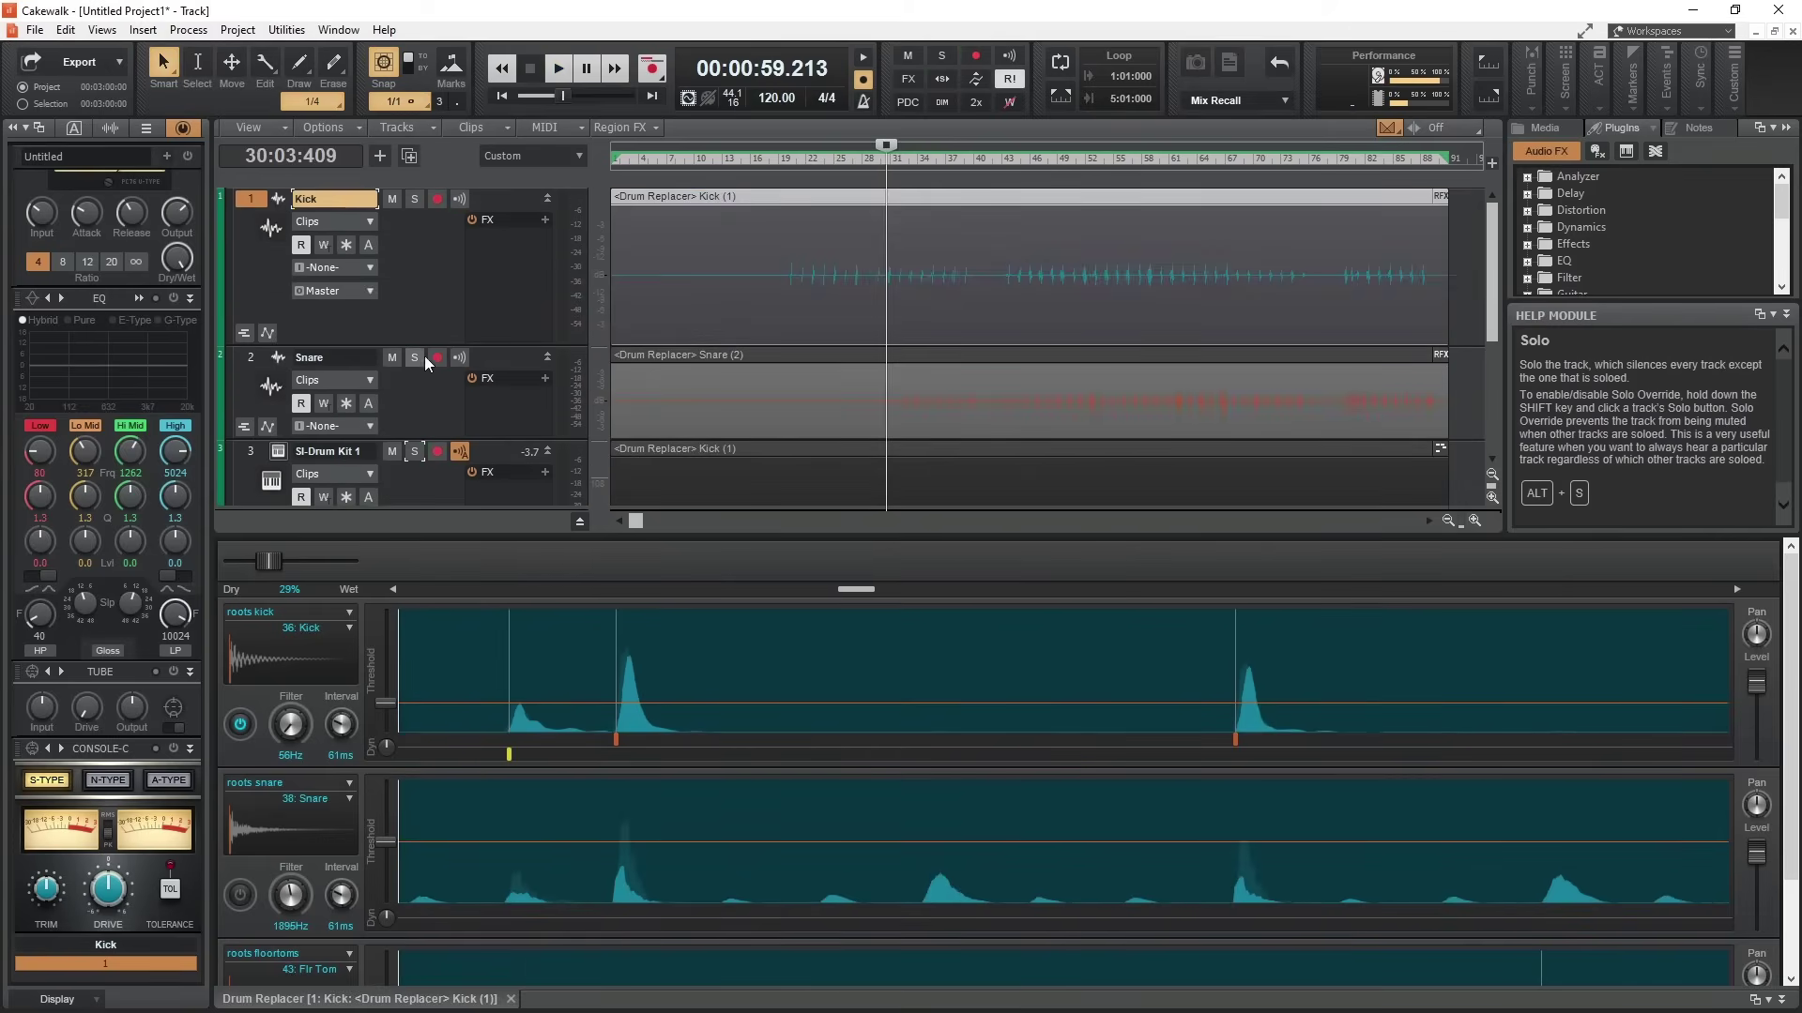
click(415, 199)
key(space)
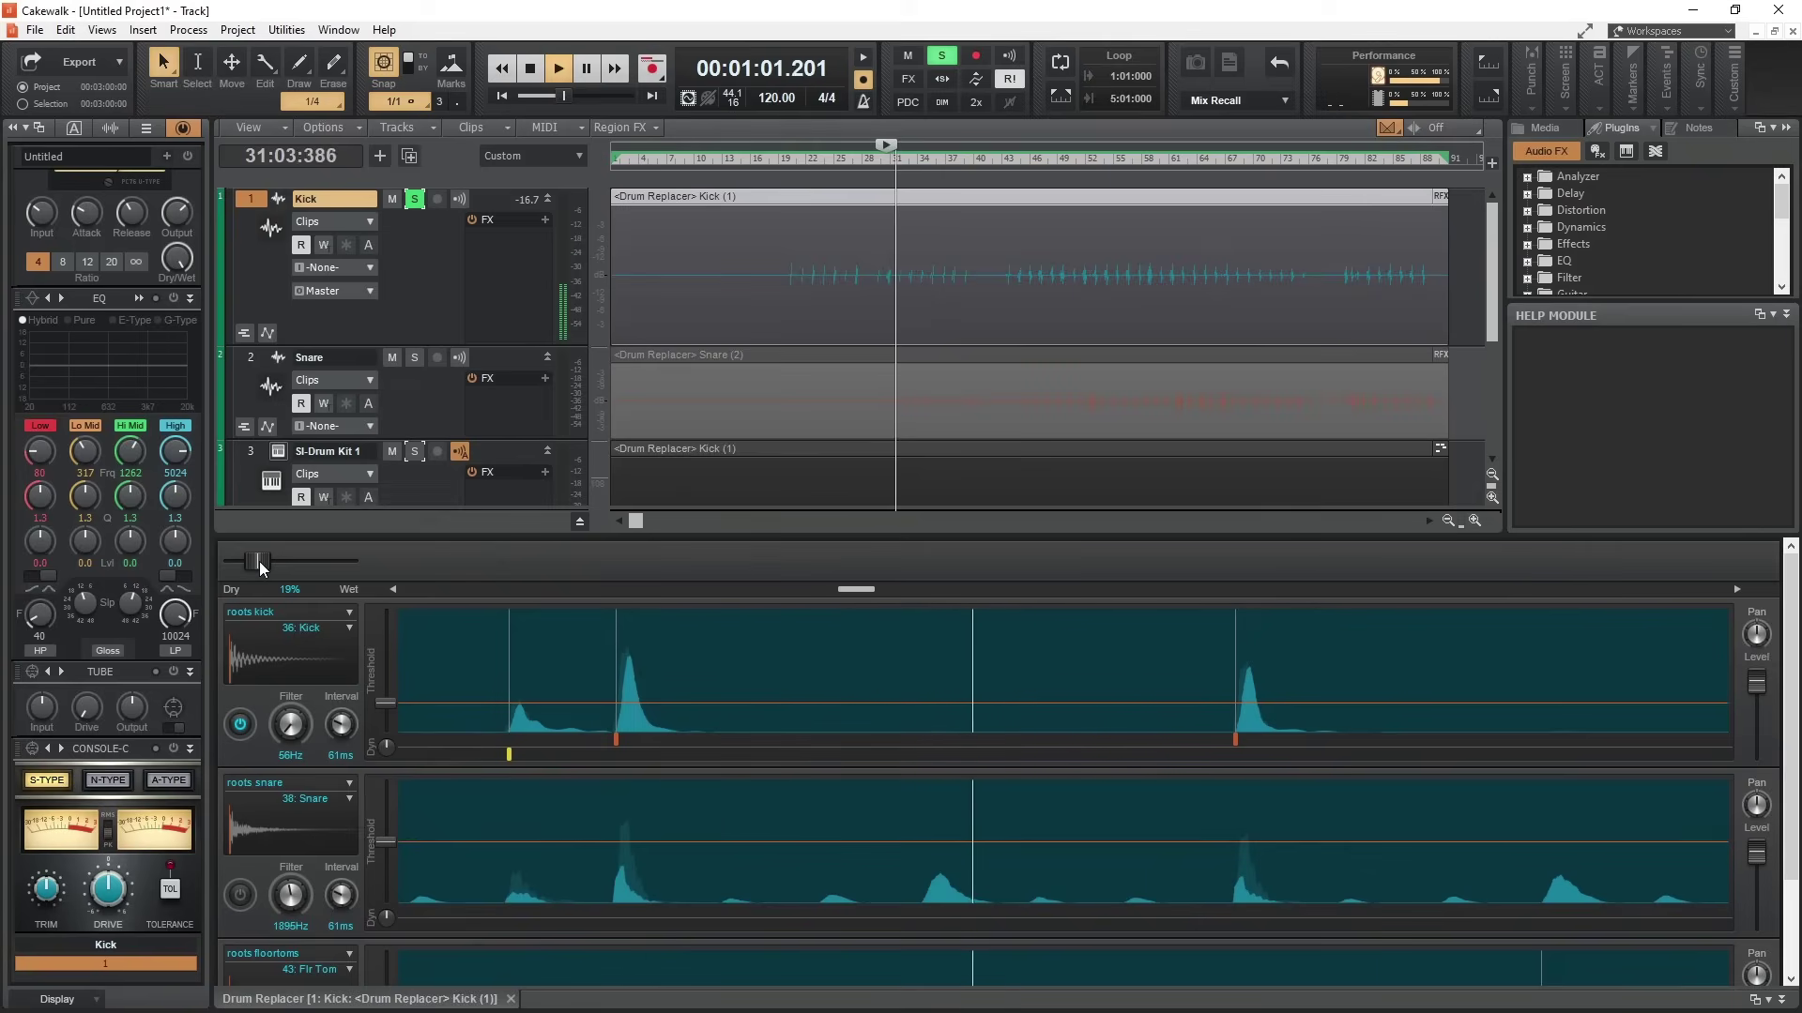
drag(259, 561, 288, 561)
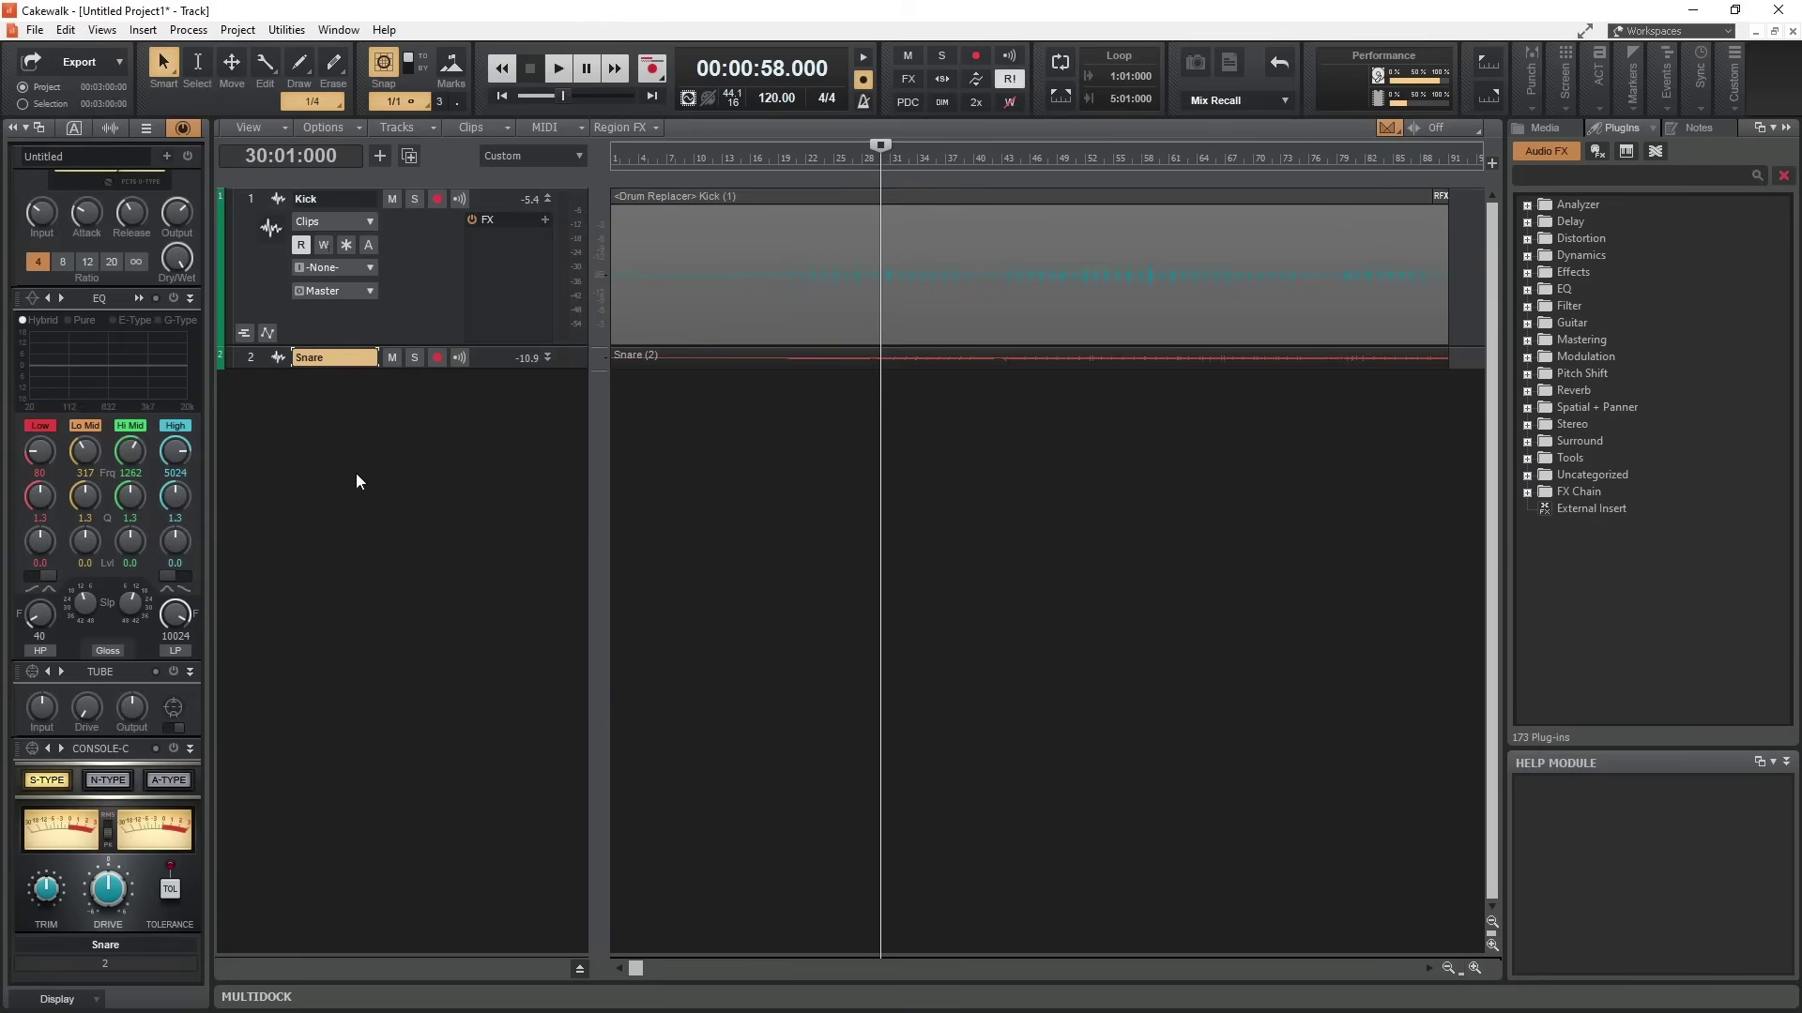
Step: Create an SI-Drum Kit instrument track as track 3 and close its plugin window
right_click(357, 474)
click(415, 549)
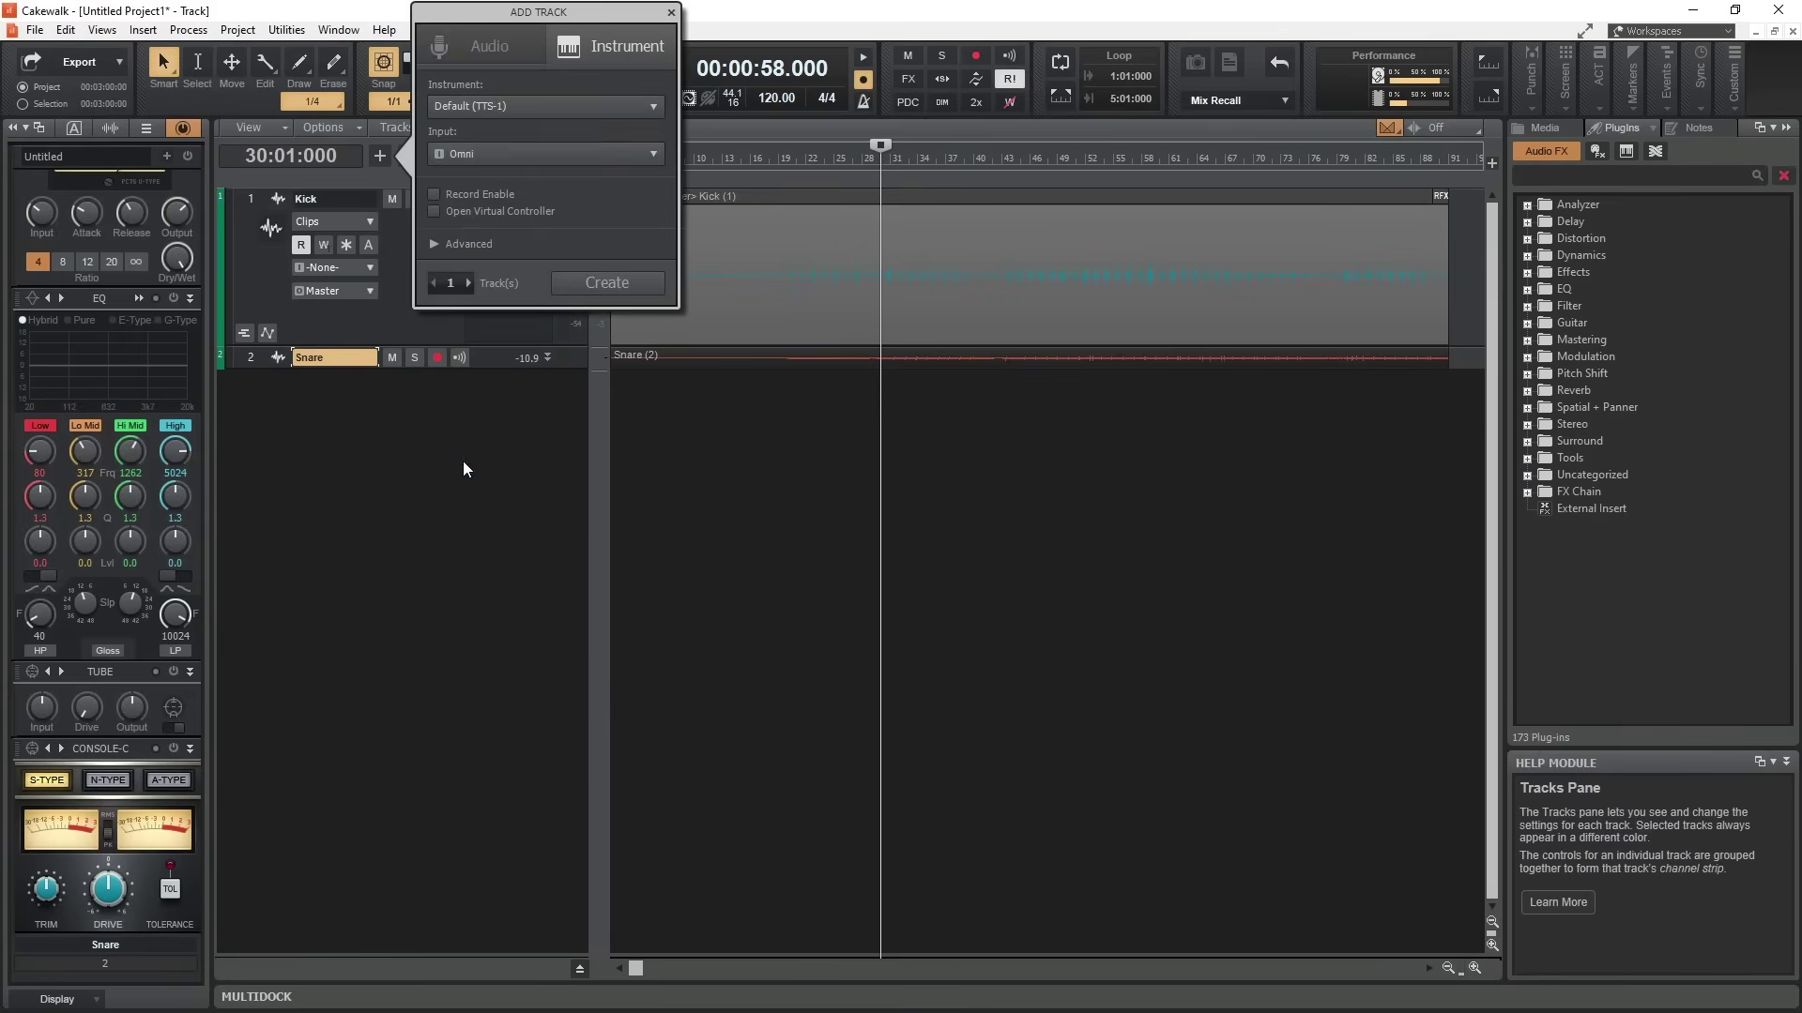
click(514, 104)
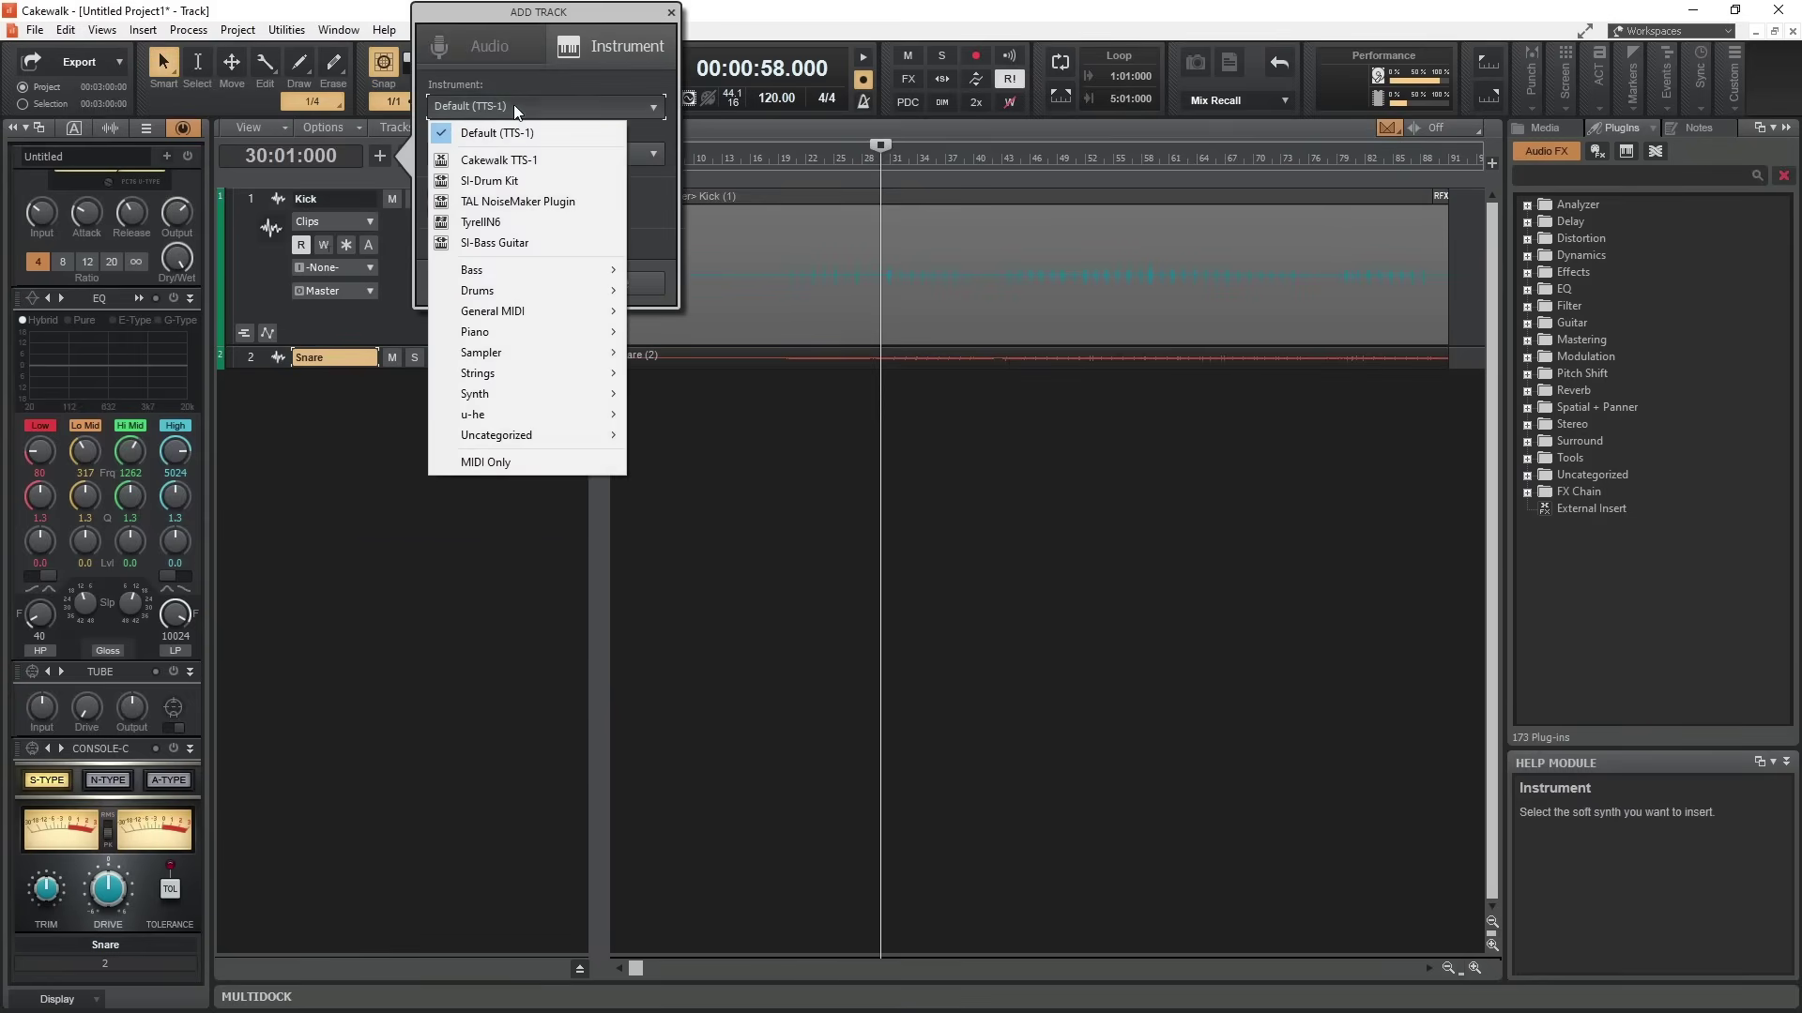
click(487, 181)
click(604, 283)
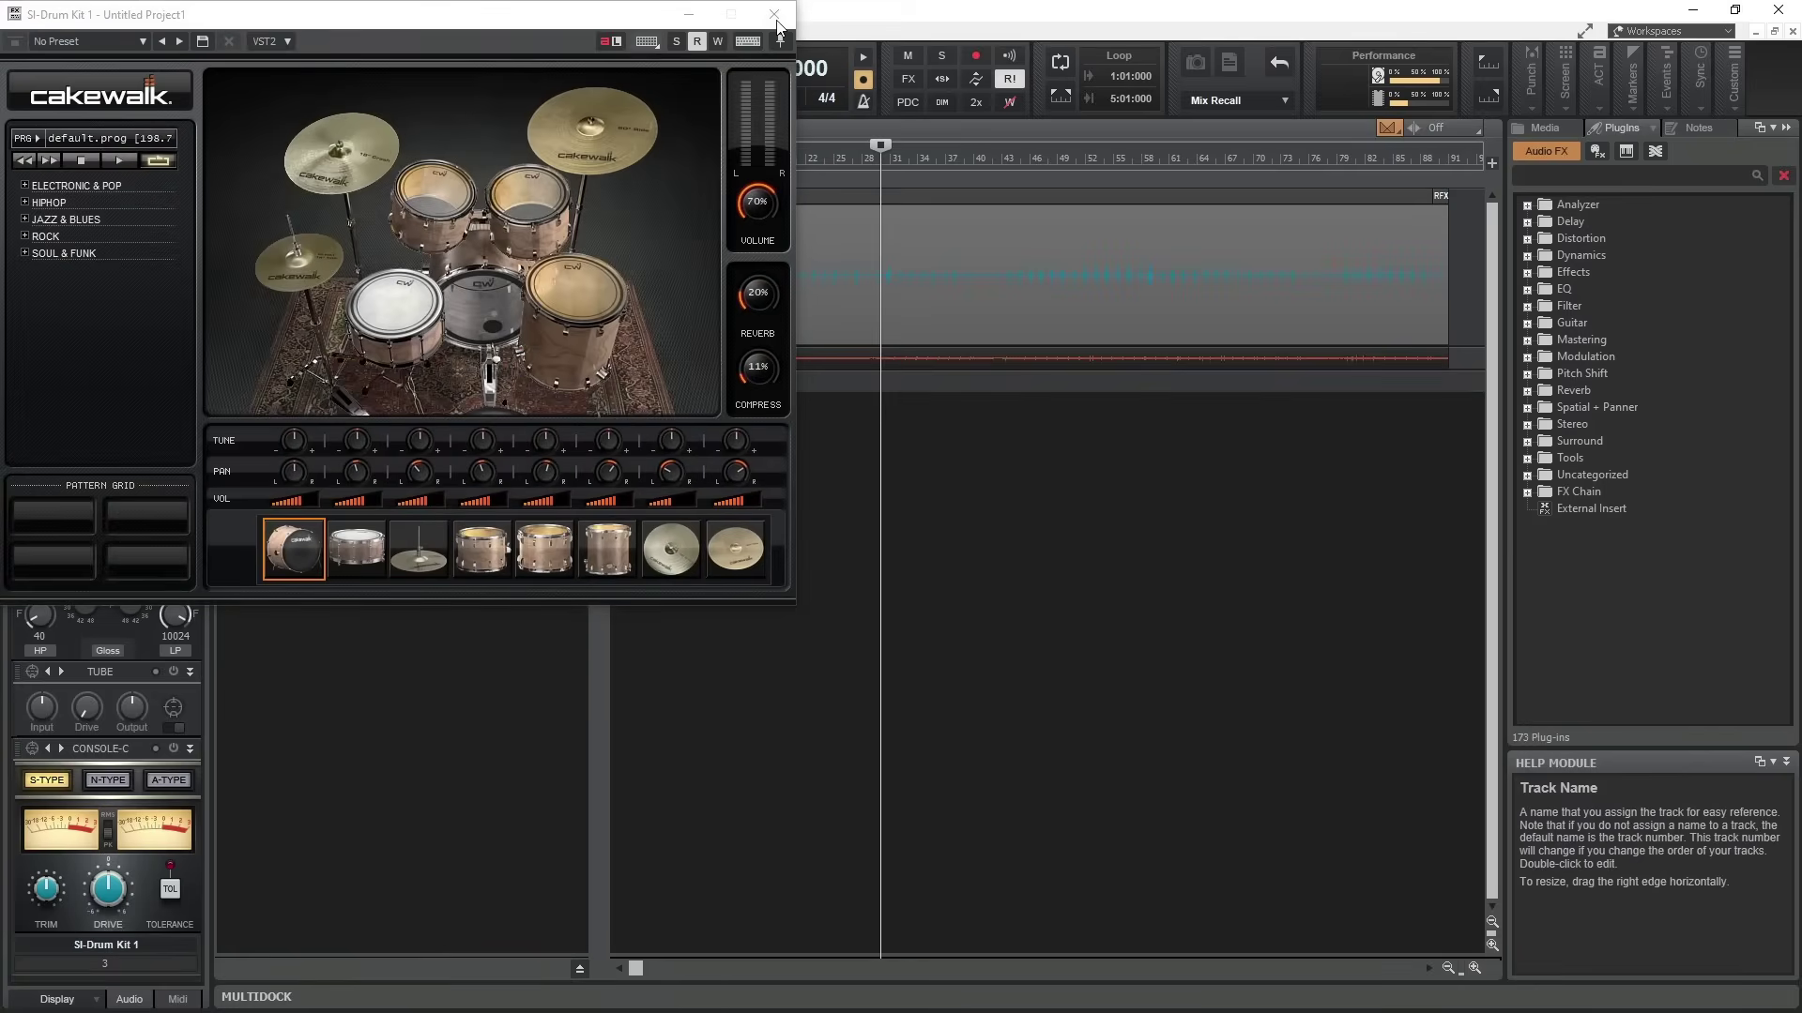
click(768, 17)
click(633, 288)
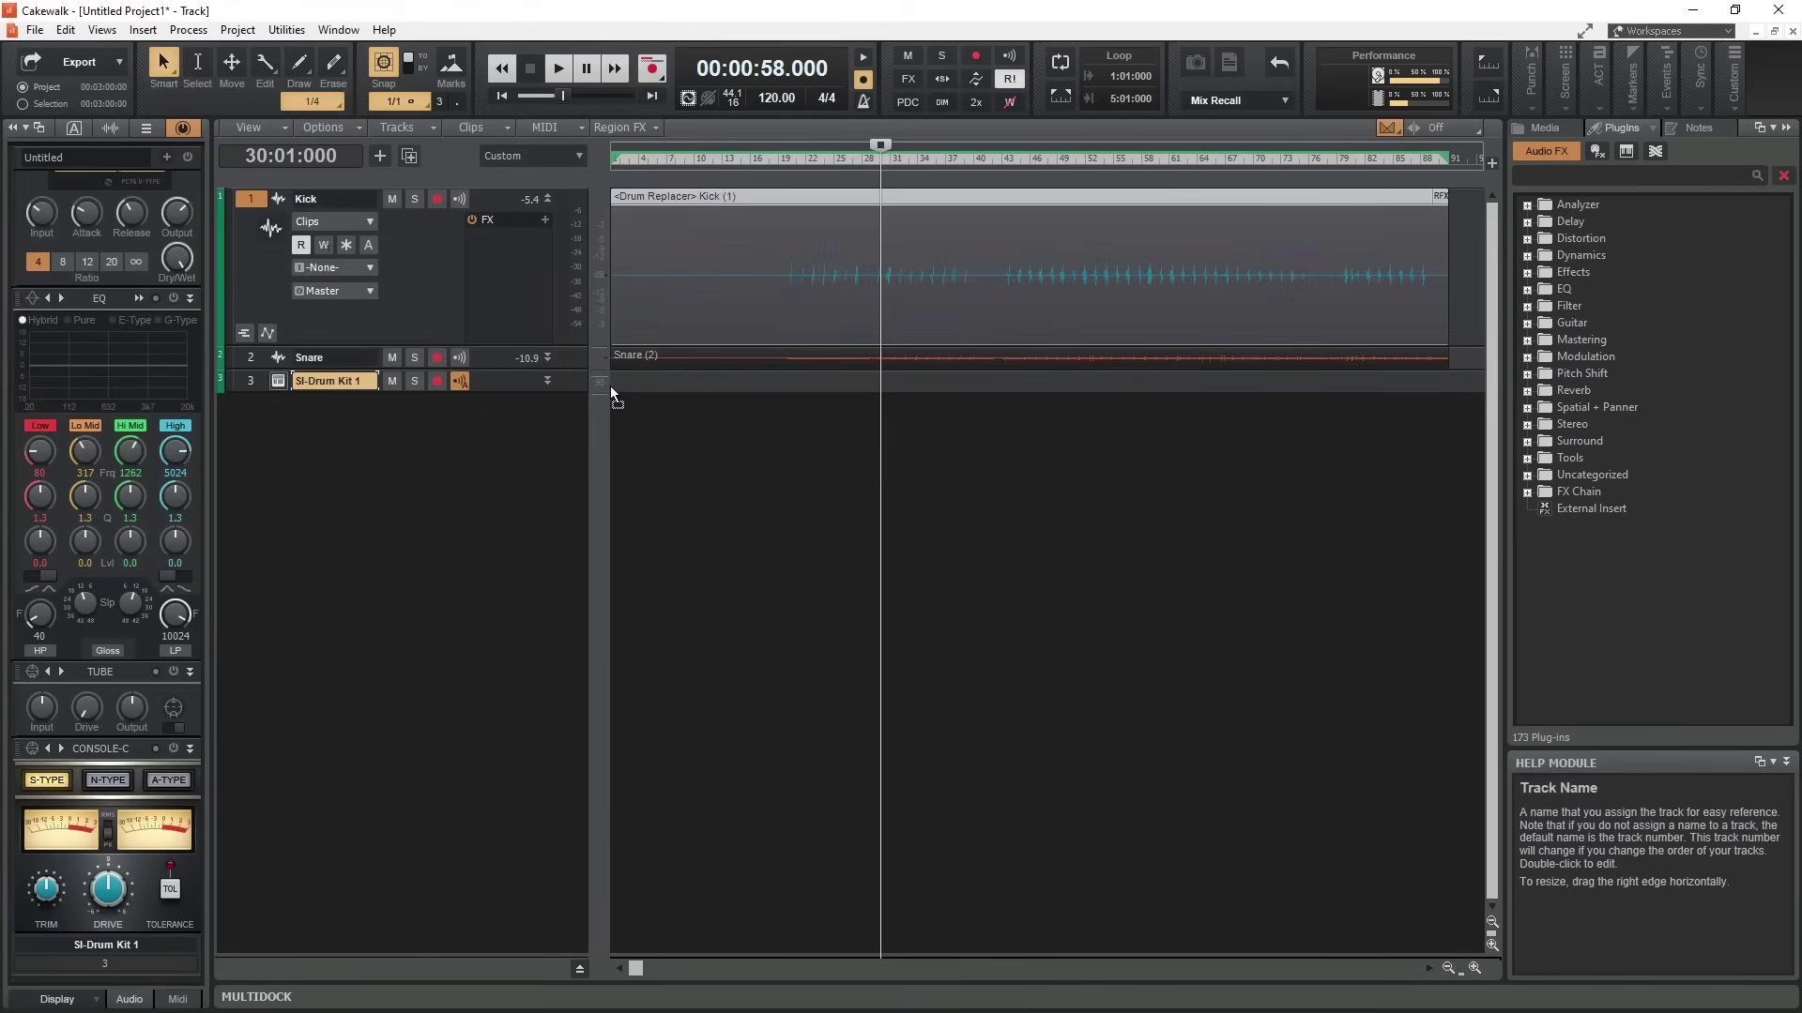
Step: Drag the Kick clip onto SI-Drum Kit 1 as MIDI, solo that track and play
drag(610, 386, 496, 498)
click(415, 383)
key(space)
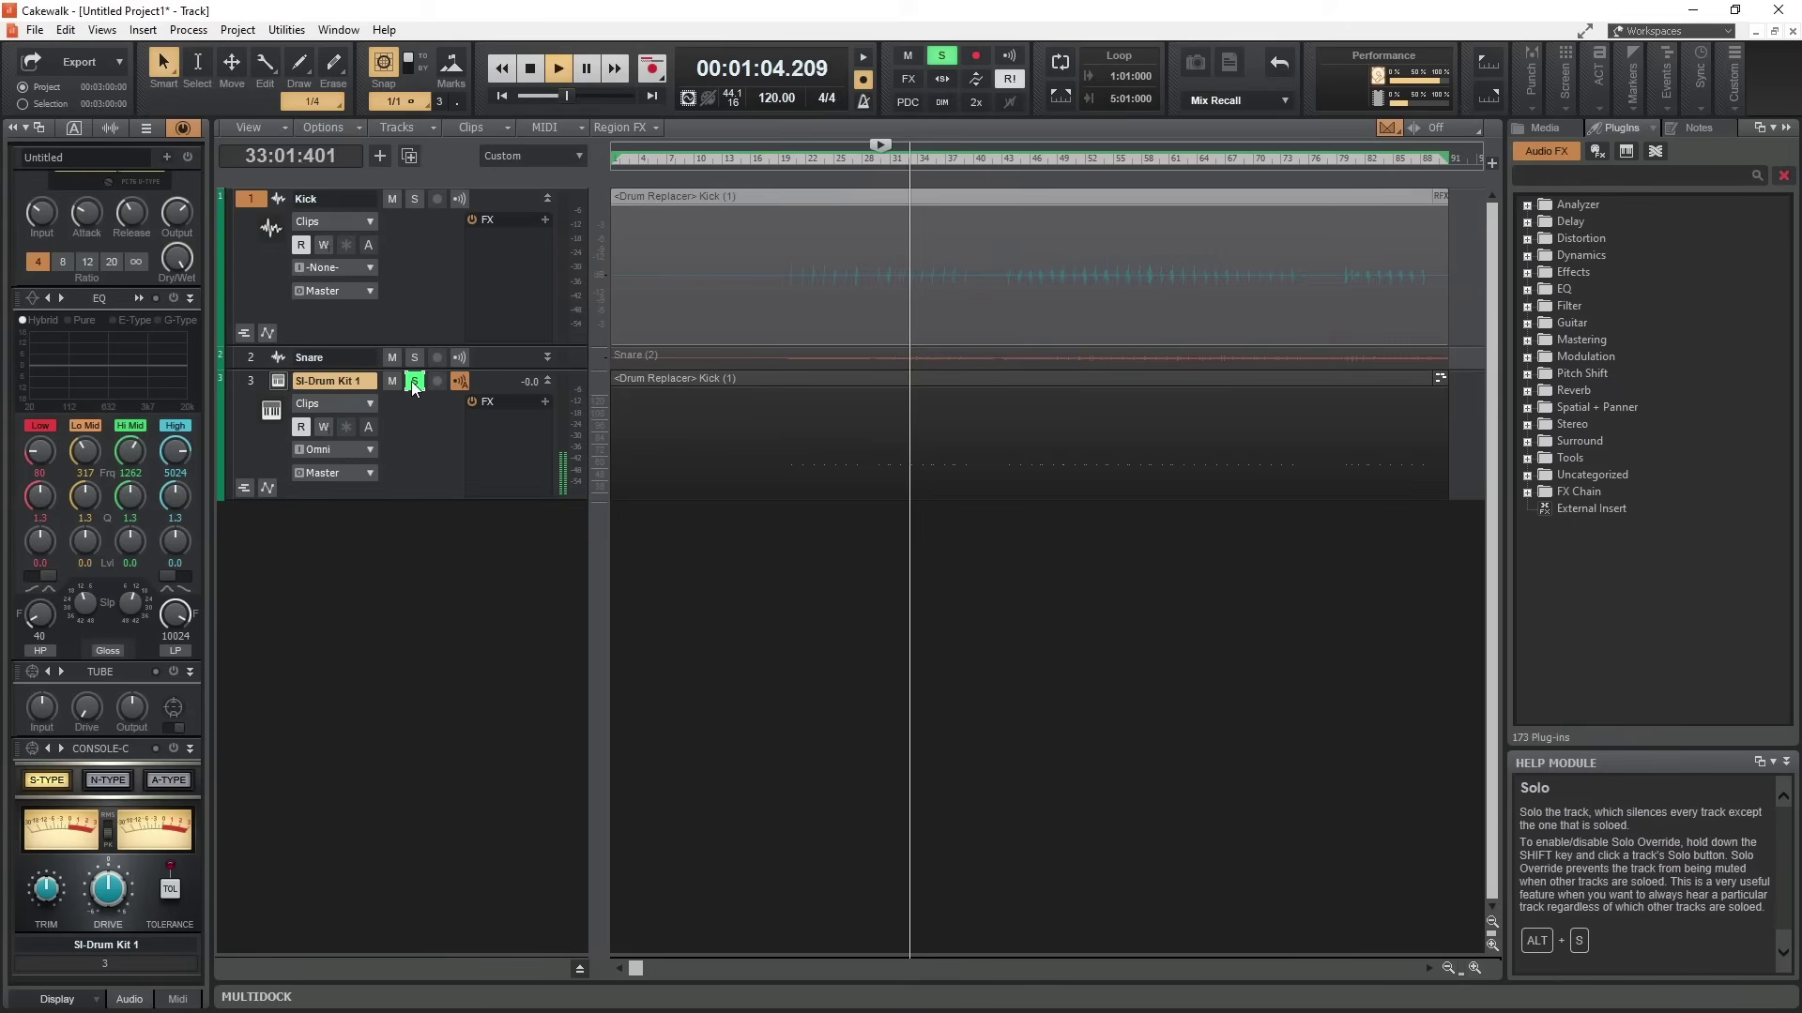
Step: Load the Fine Wood.prog kit in SI-Drum Kit 1 and close its window
click(275, 387)
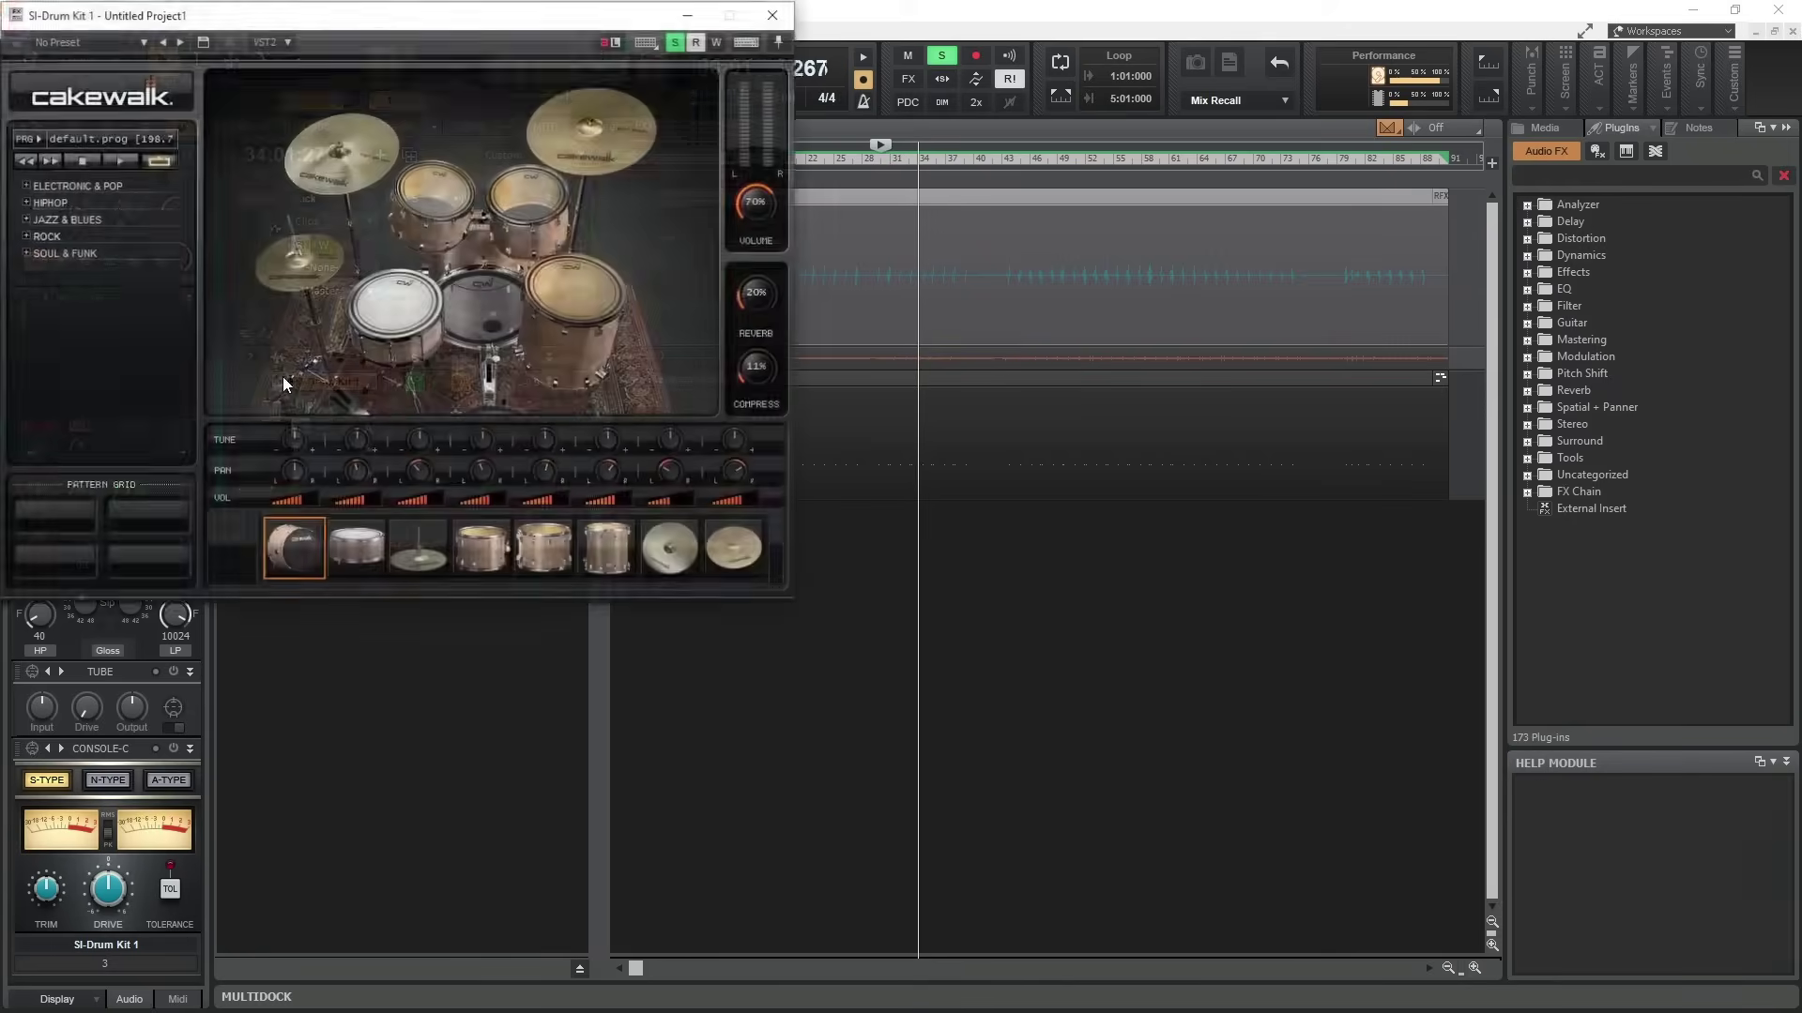
click(109, 141)
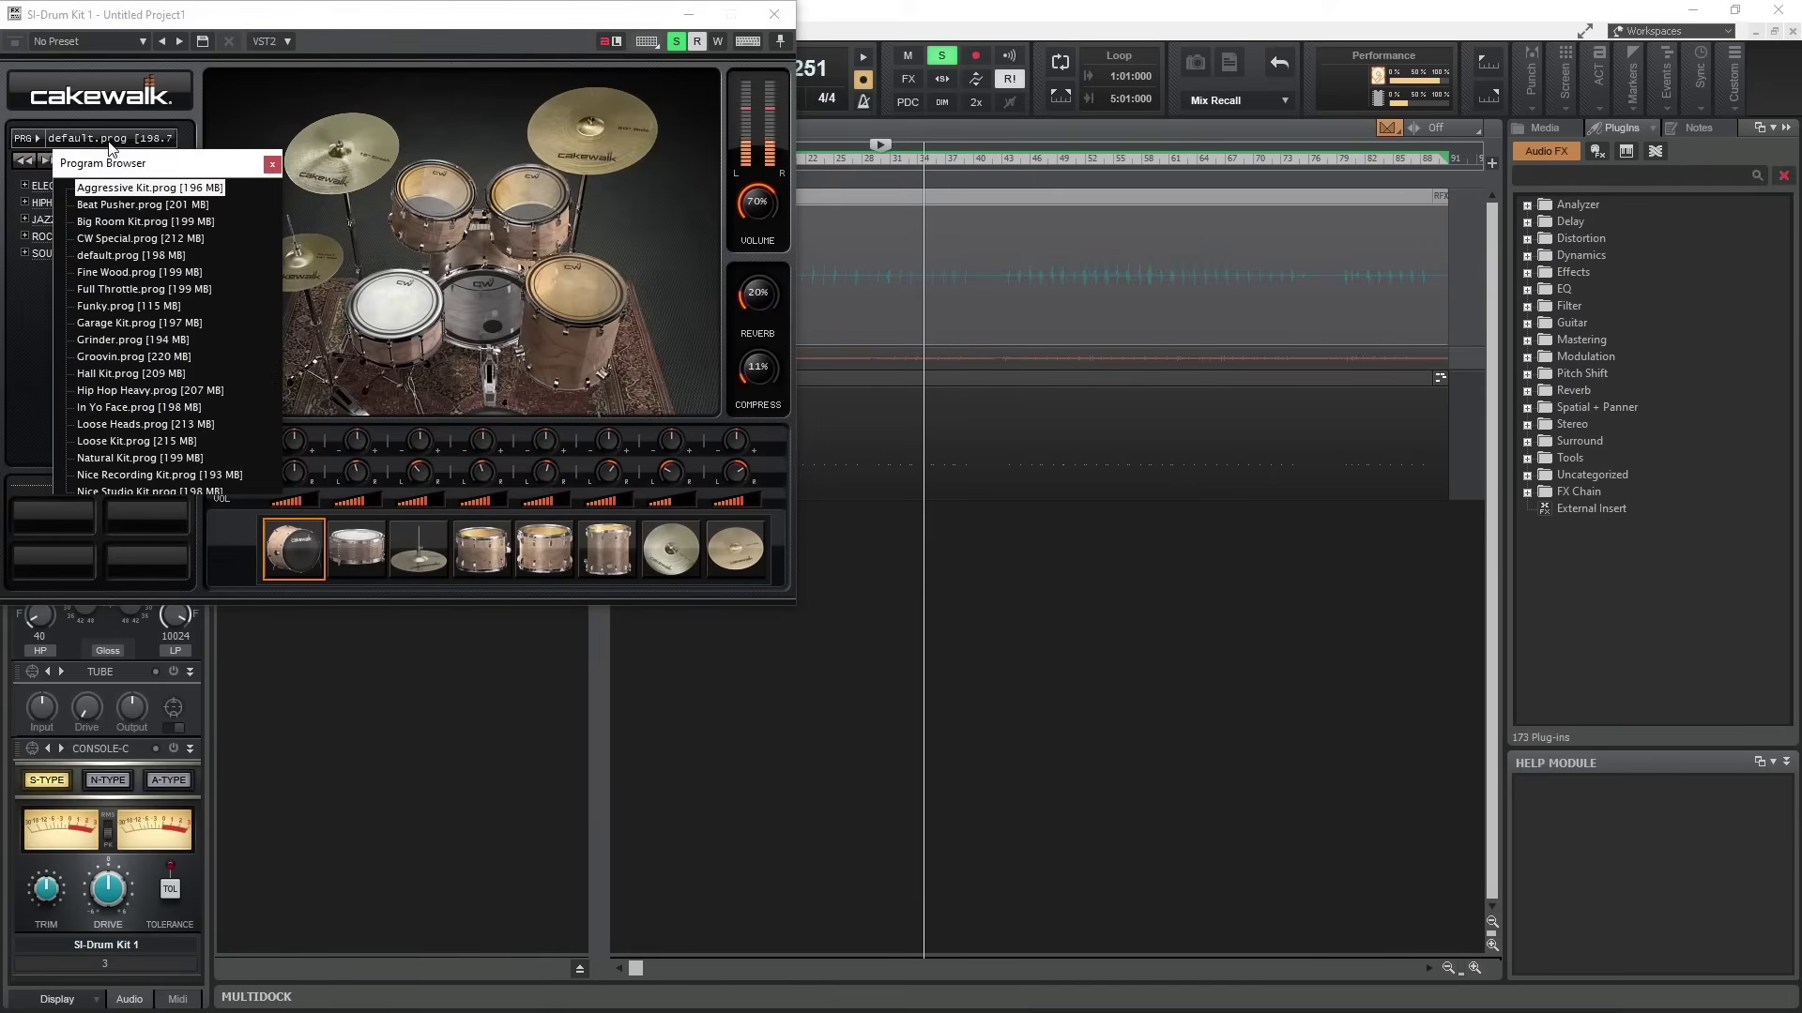
click(150, 272)
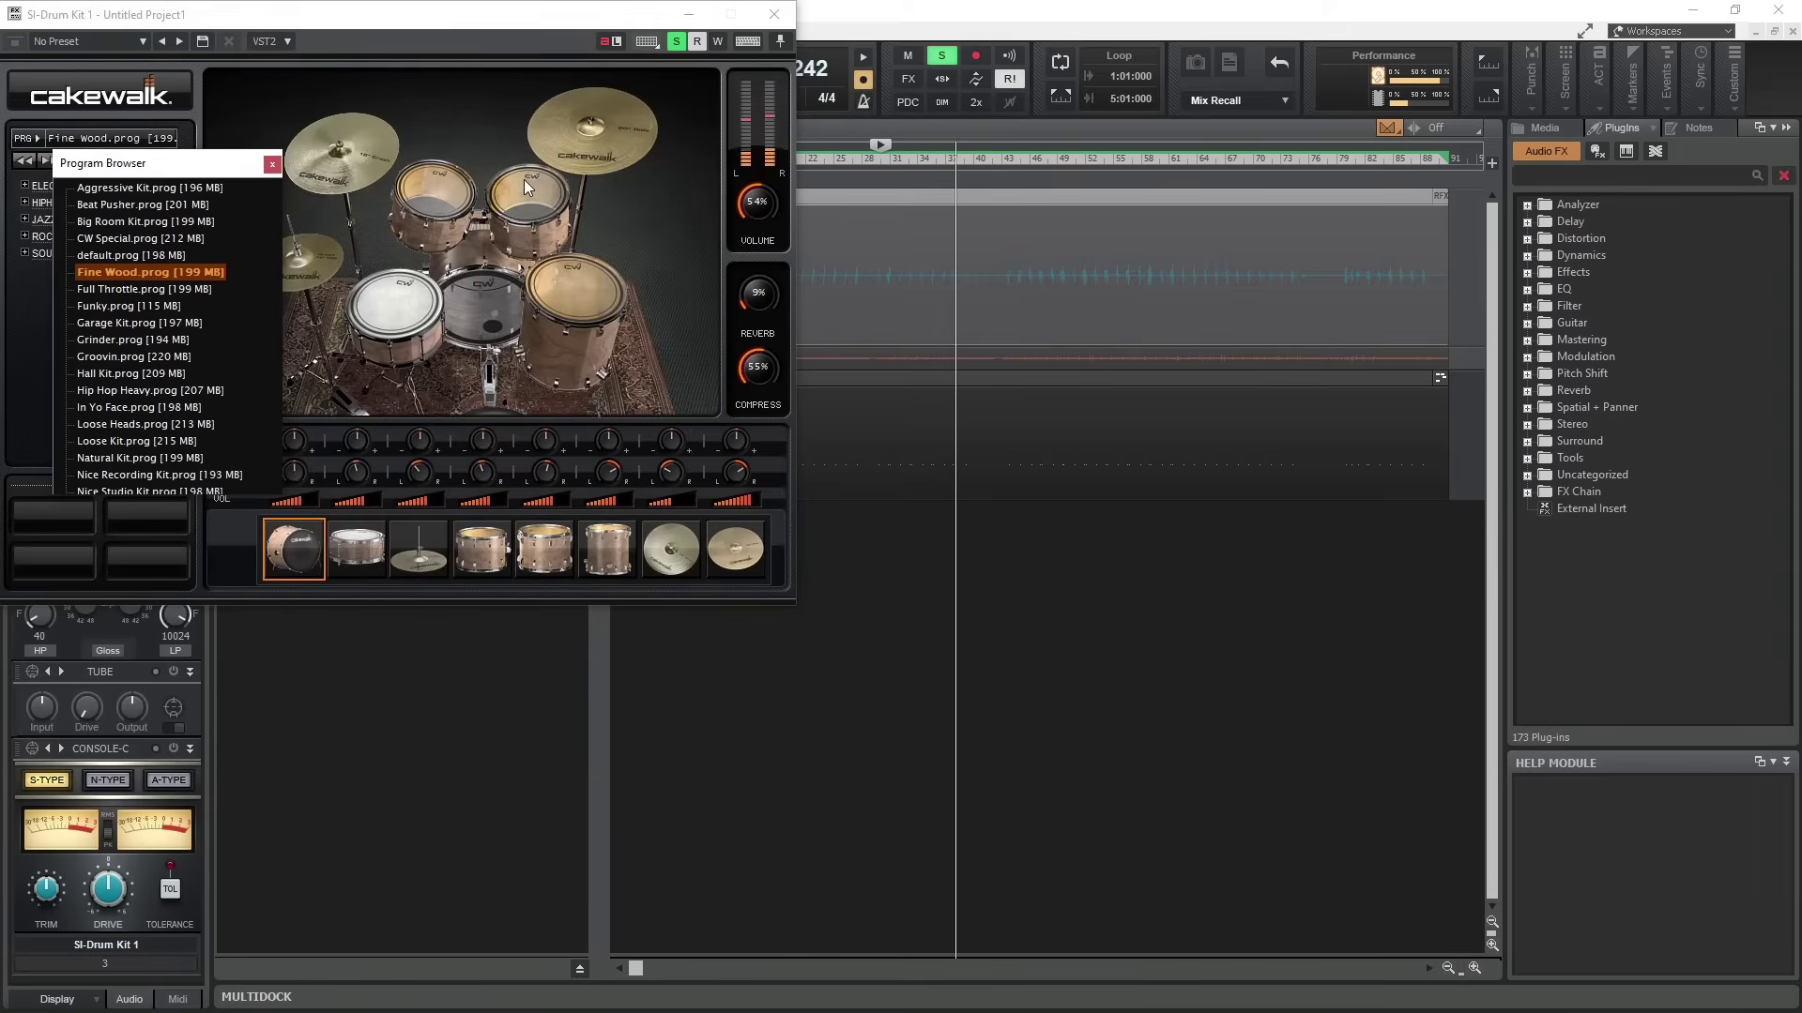
click(778, 13)
Step: Add SI-Drum Kit 2 and switch Drum Replacer to snare detection at 14% threshold
right_click(346, 559)
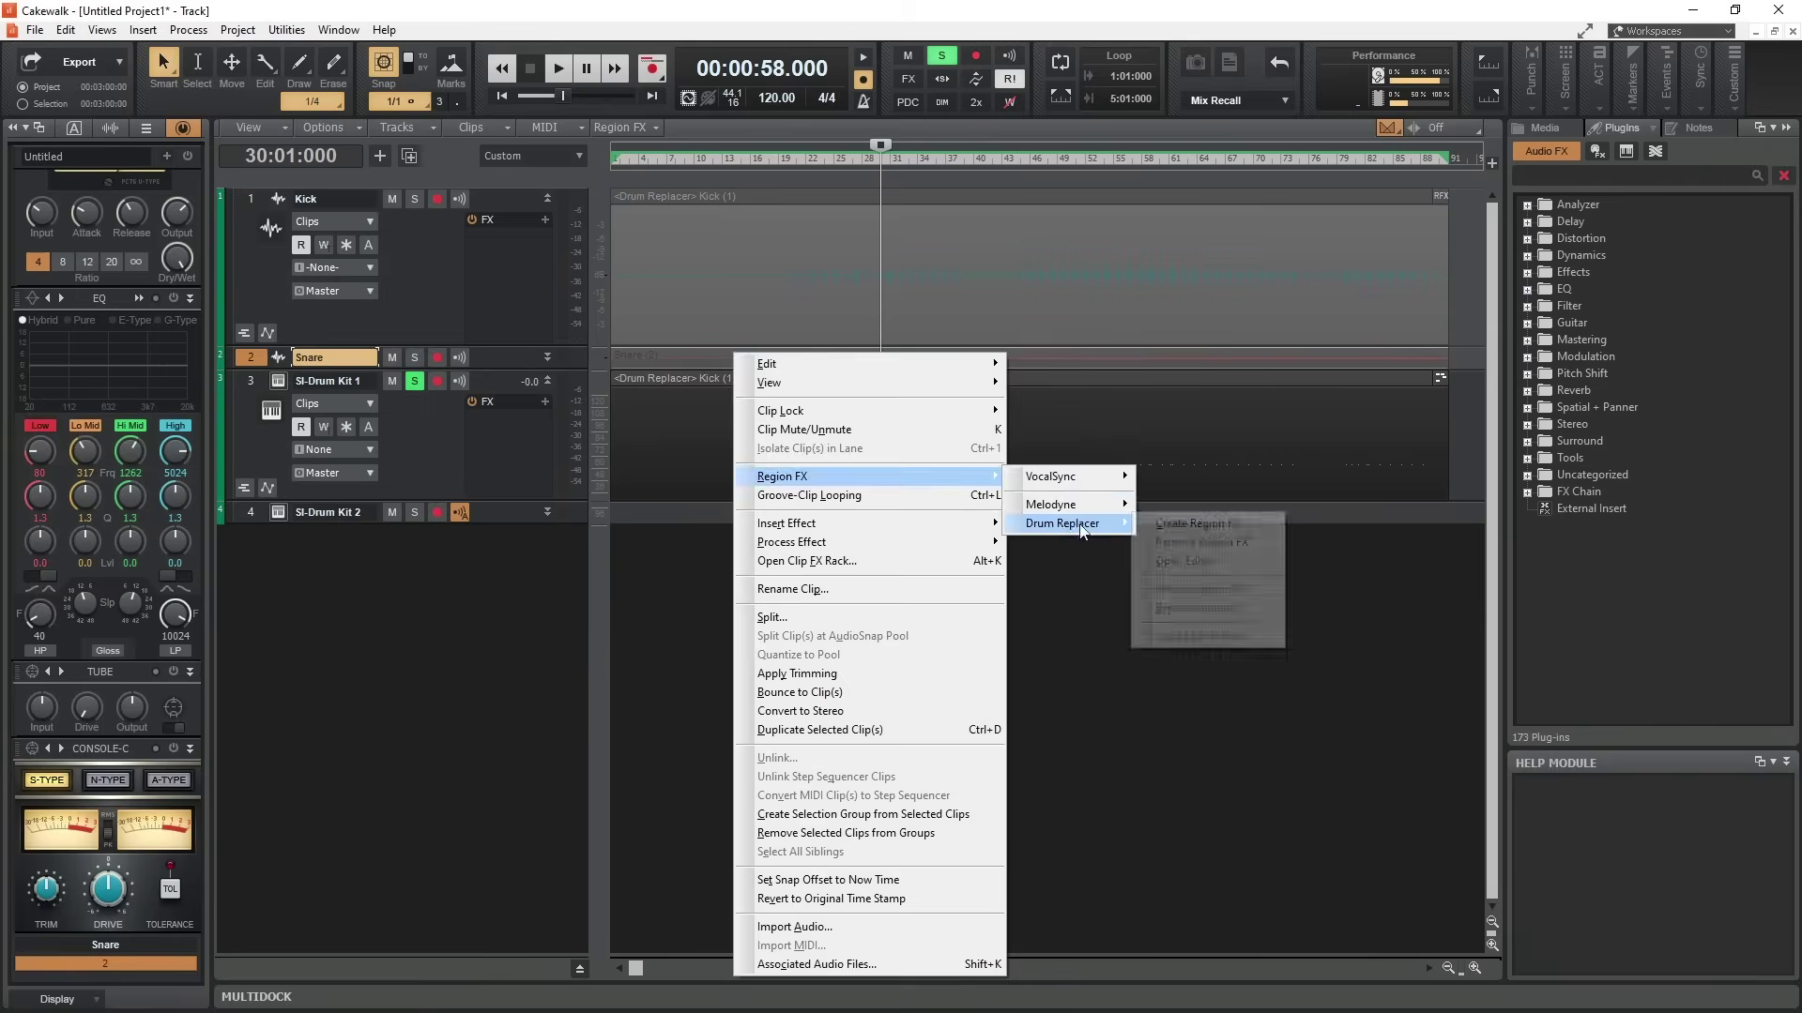
click(1079, 518)
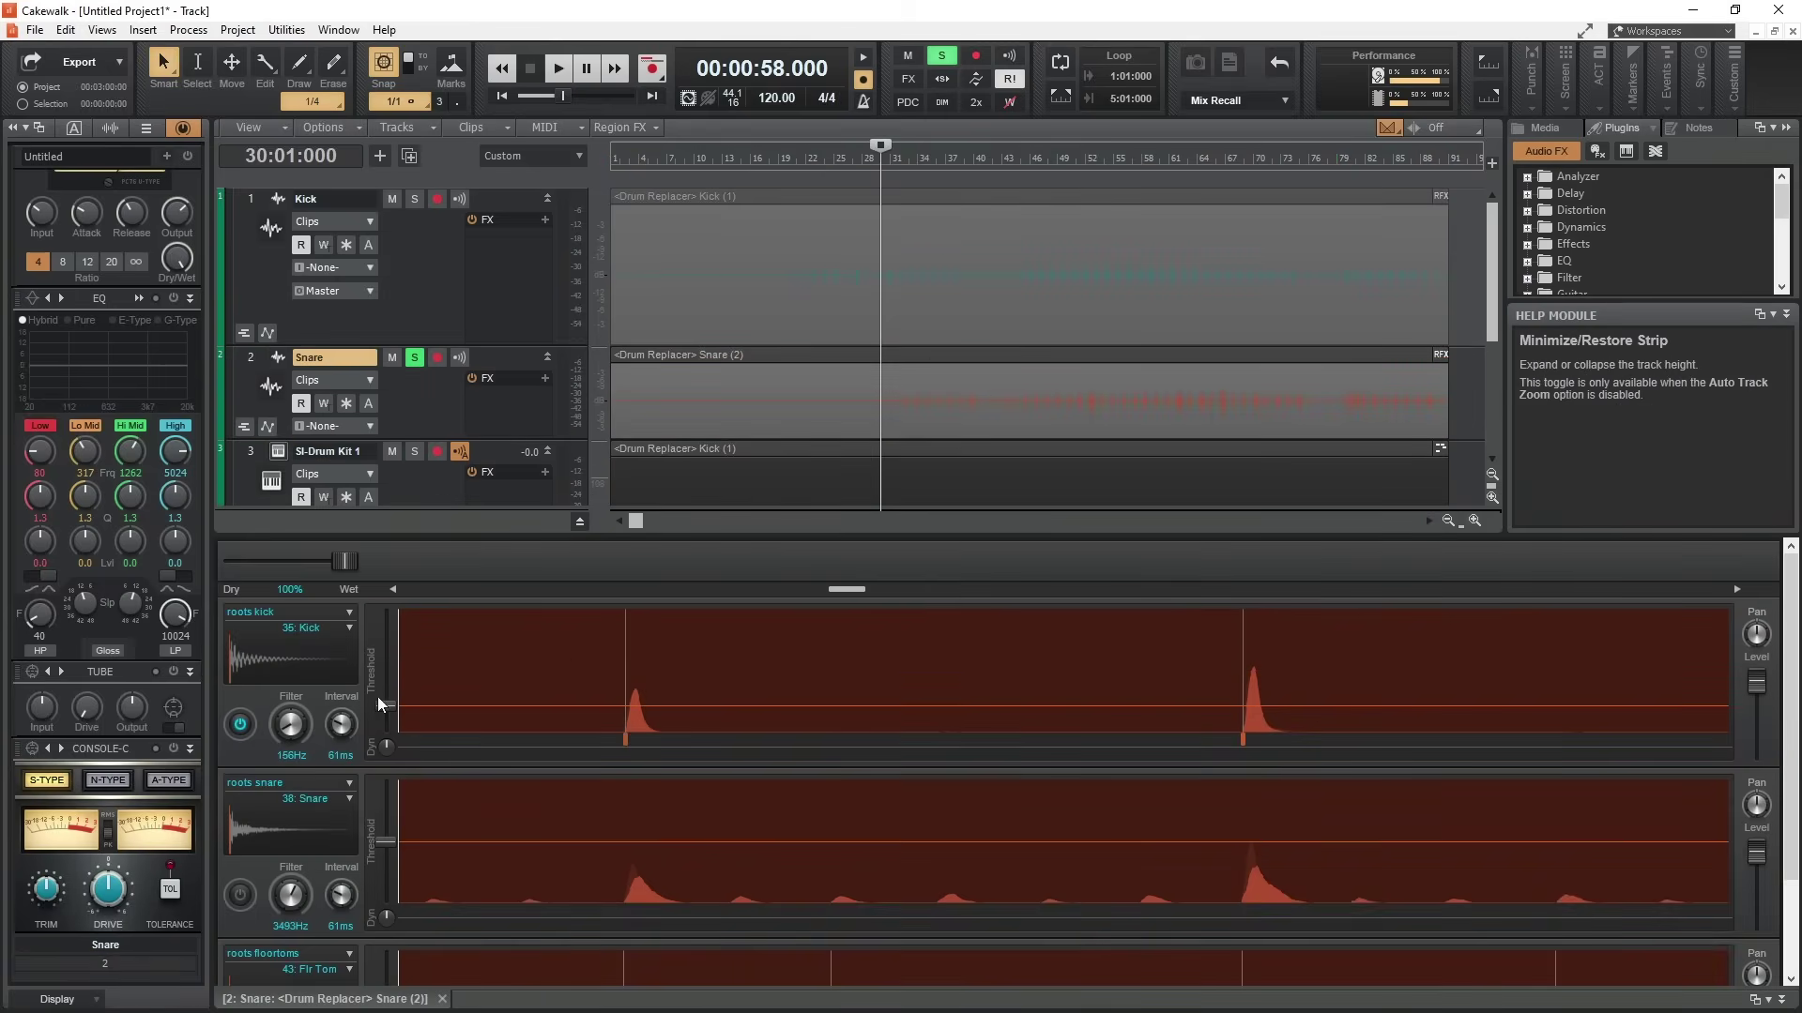
click(240, 894)
drag(384, 842, 392, 873)
key(space)
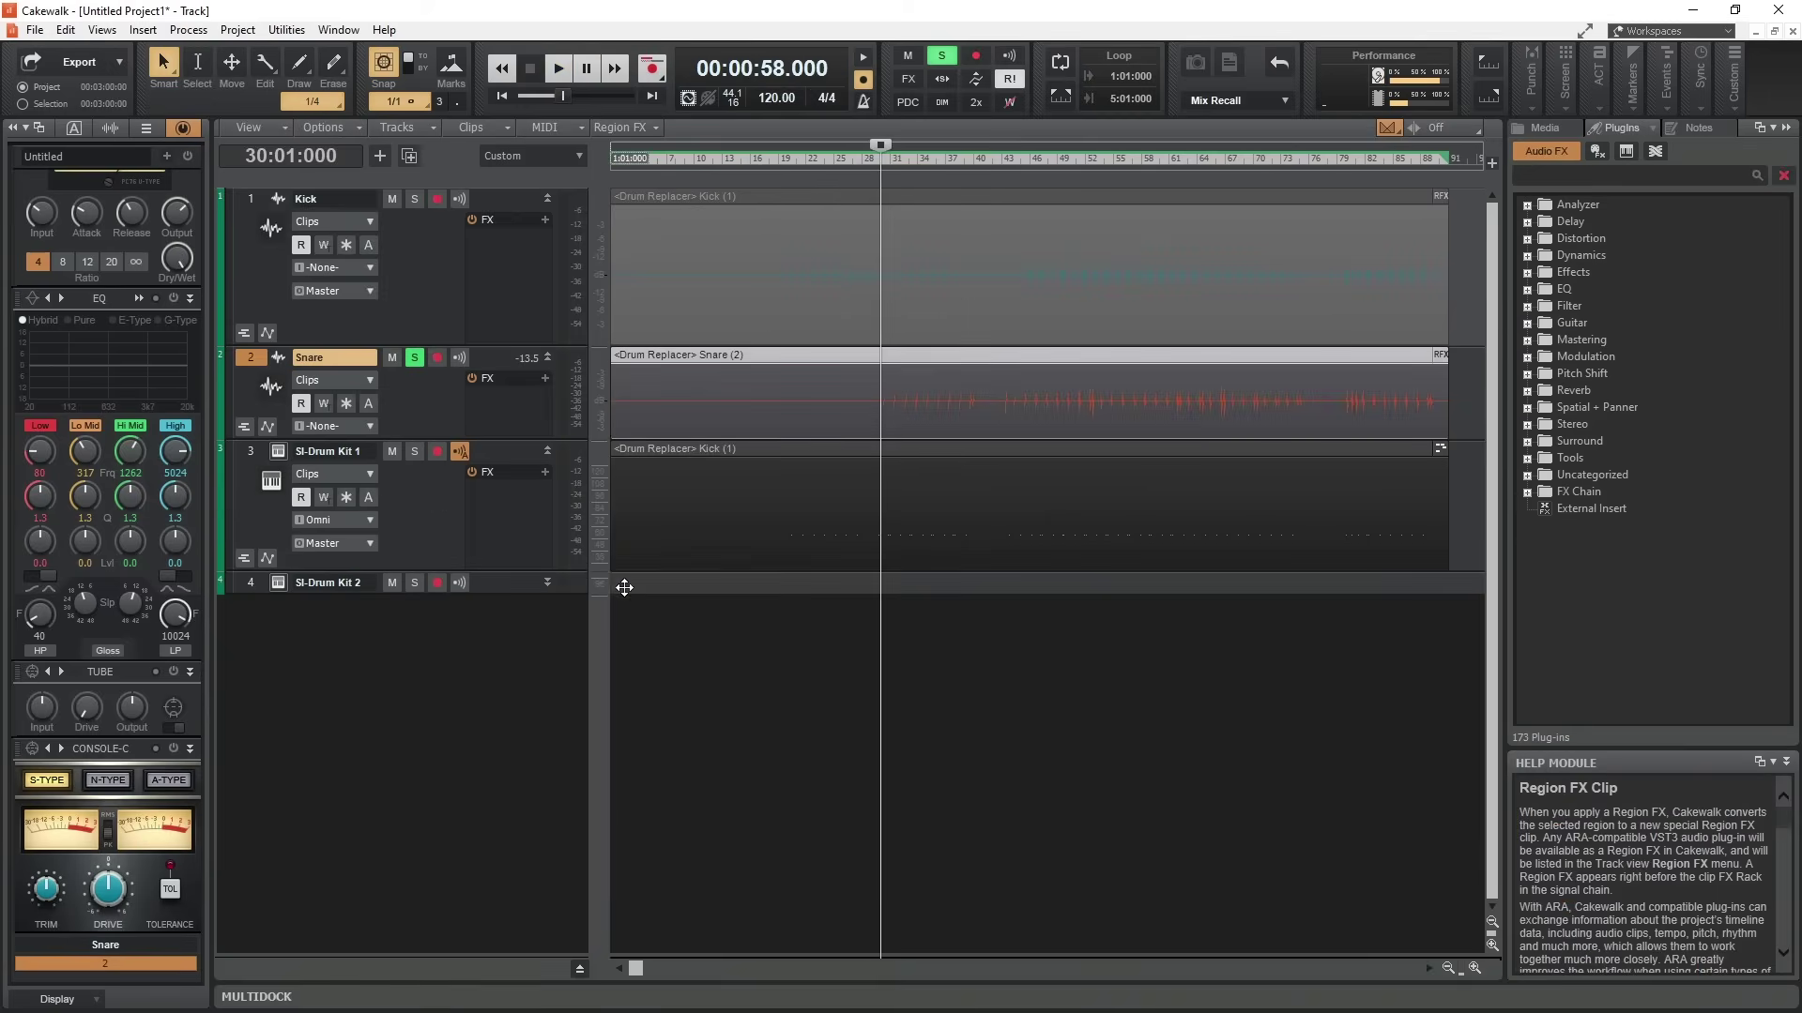
Step: Unsolo Snare, solo SI-Drum Kit 1, and play both drum kits together
click(413, 358)
click(415, 452)
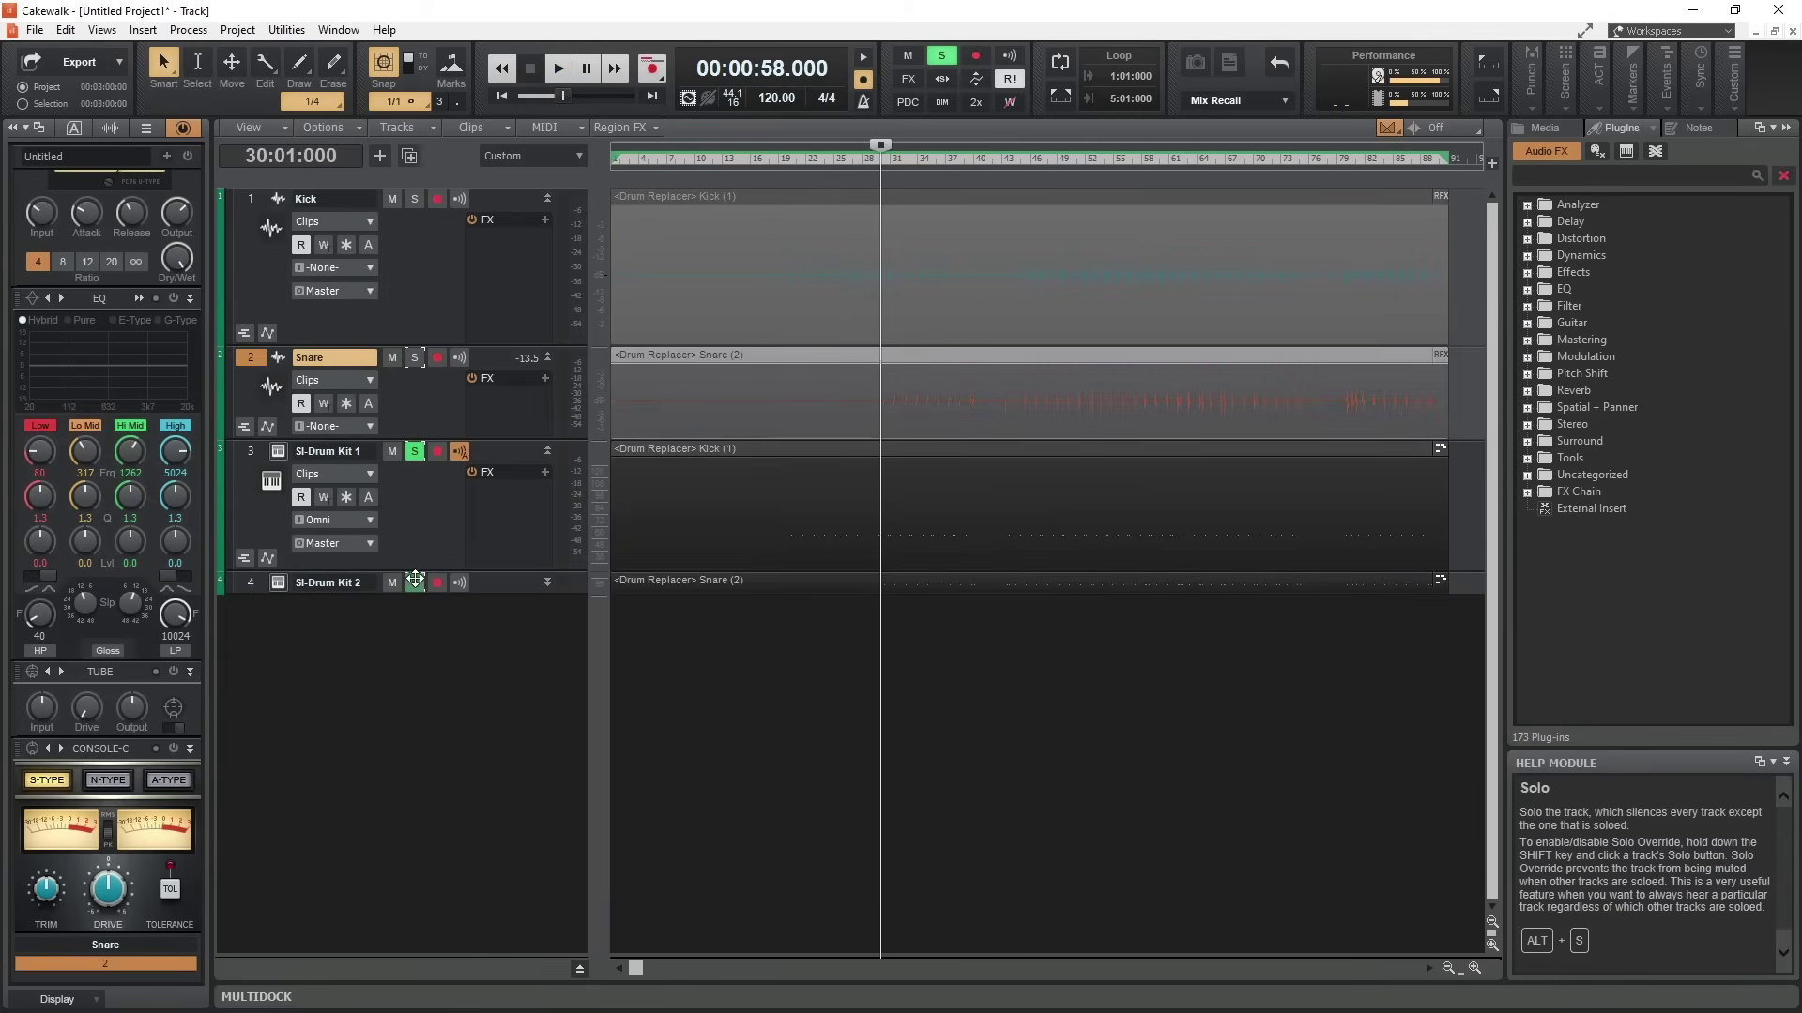
key(space)
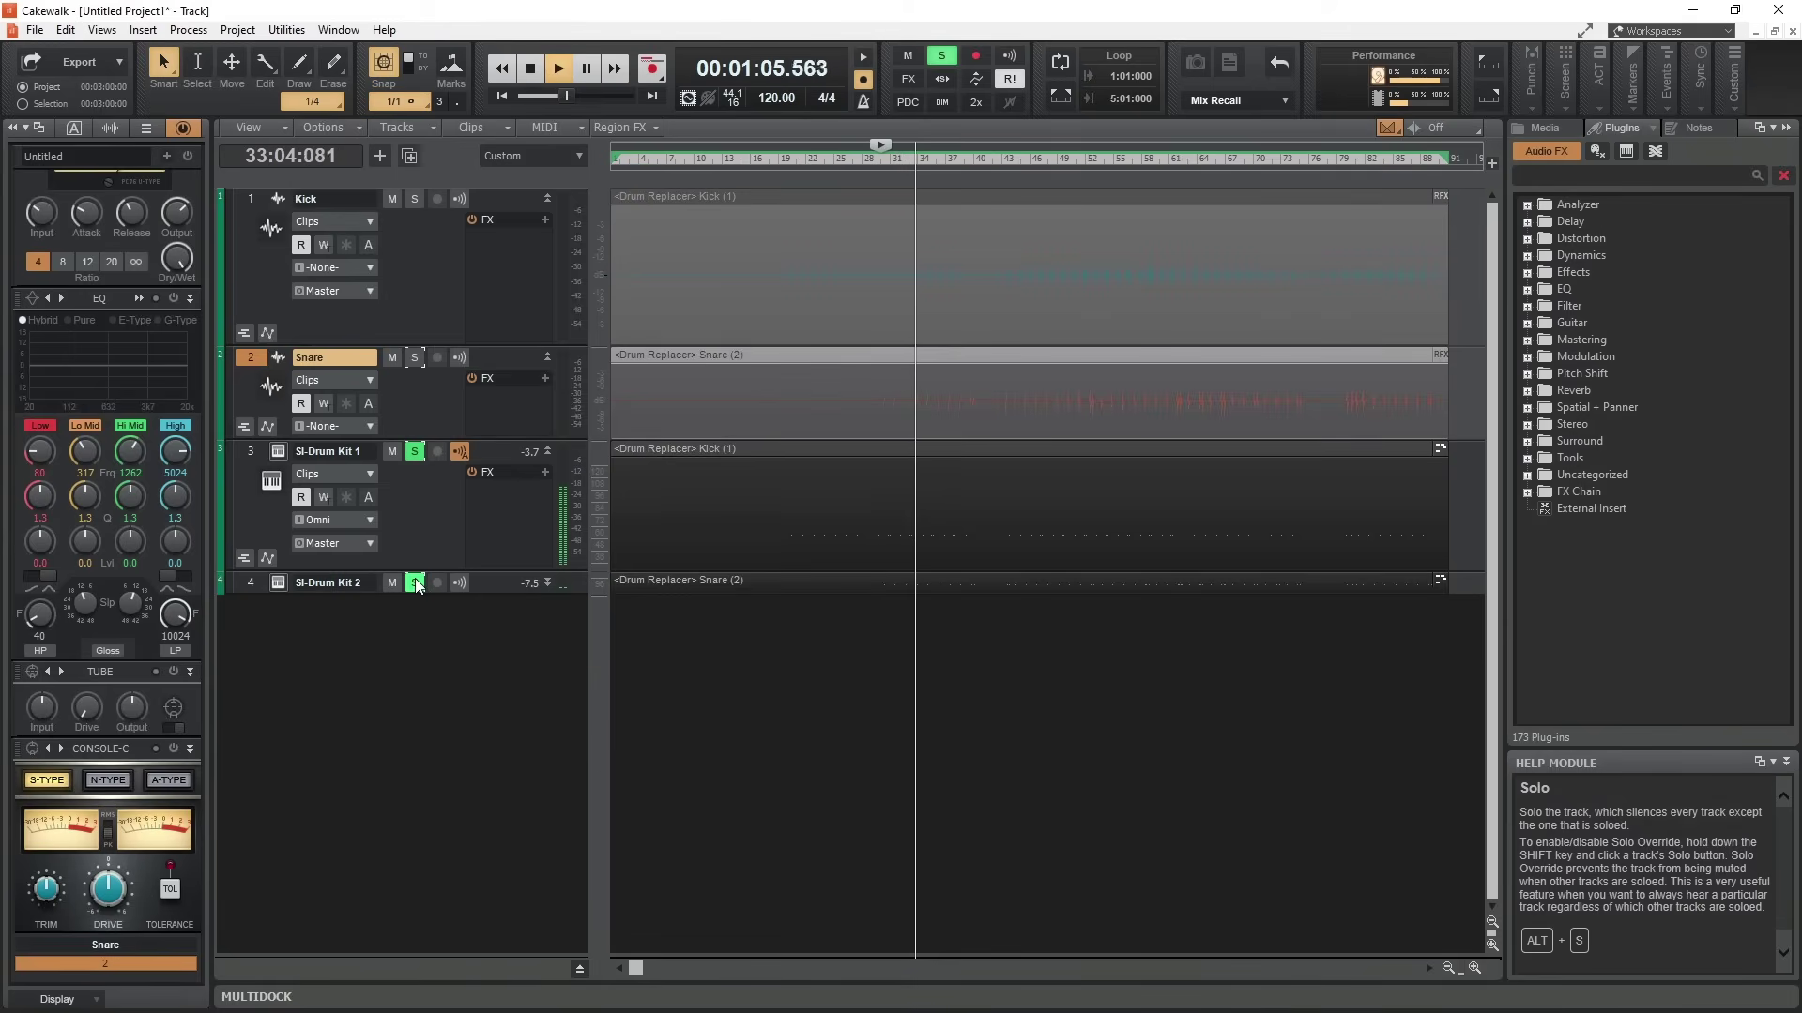
key(space)
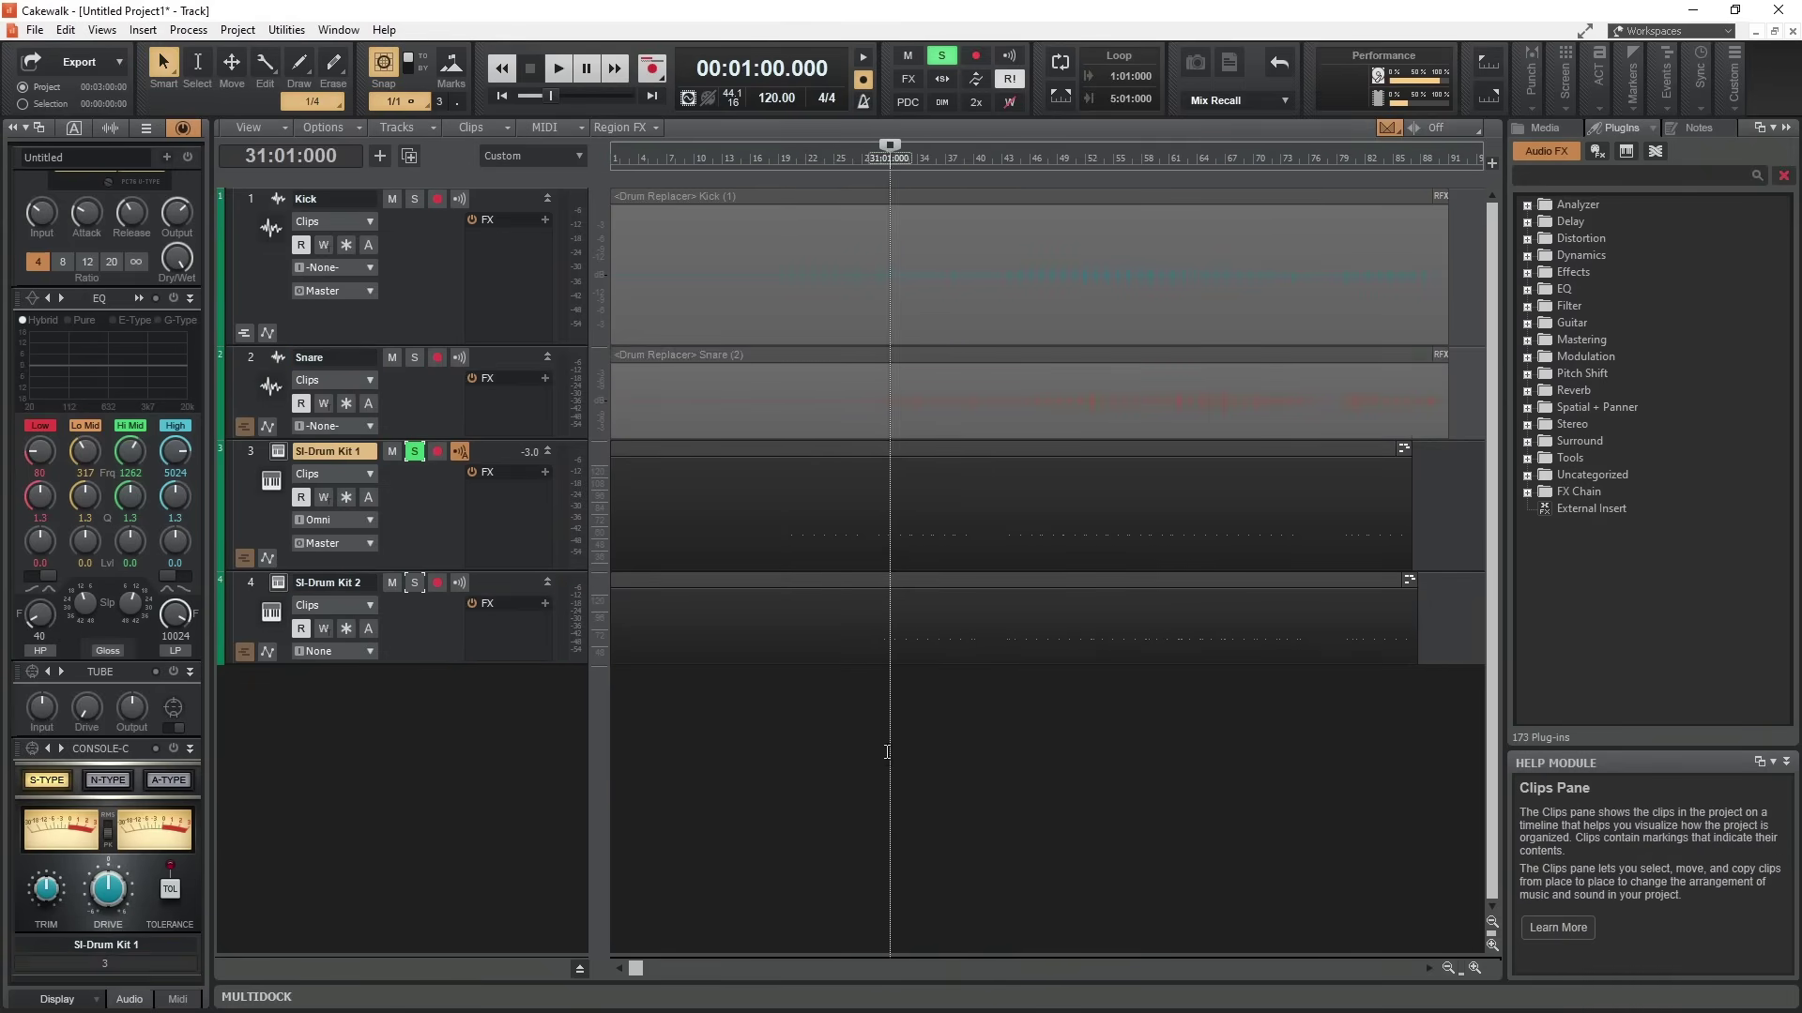
Step: Select both drum MIDI clips and move the snare clip onto SI-Drum Kit 1
click(889, 568)
click(900, 567)
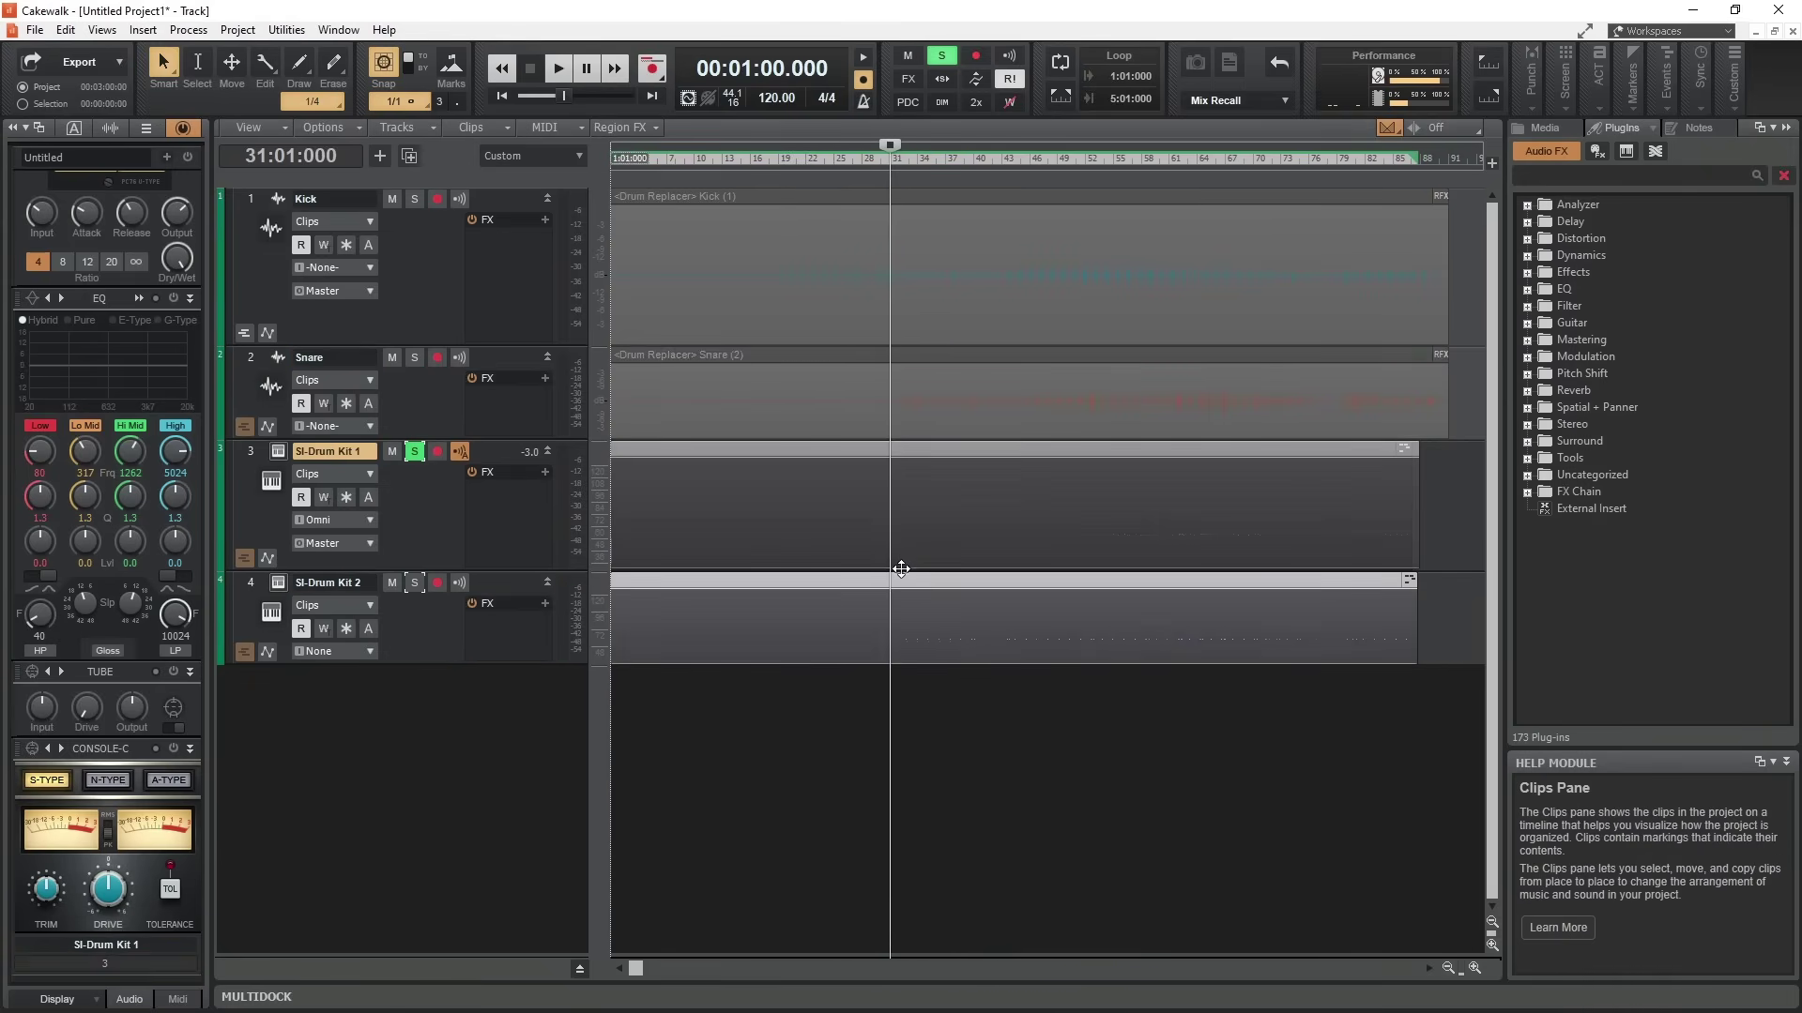
drag(899, 563, 899, 434)
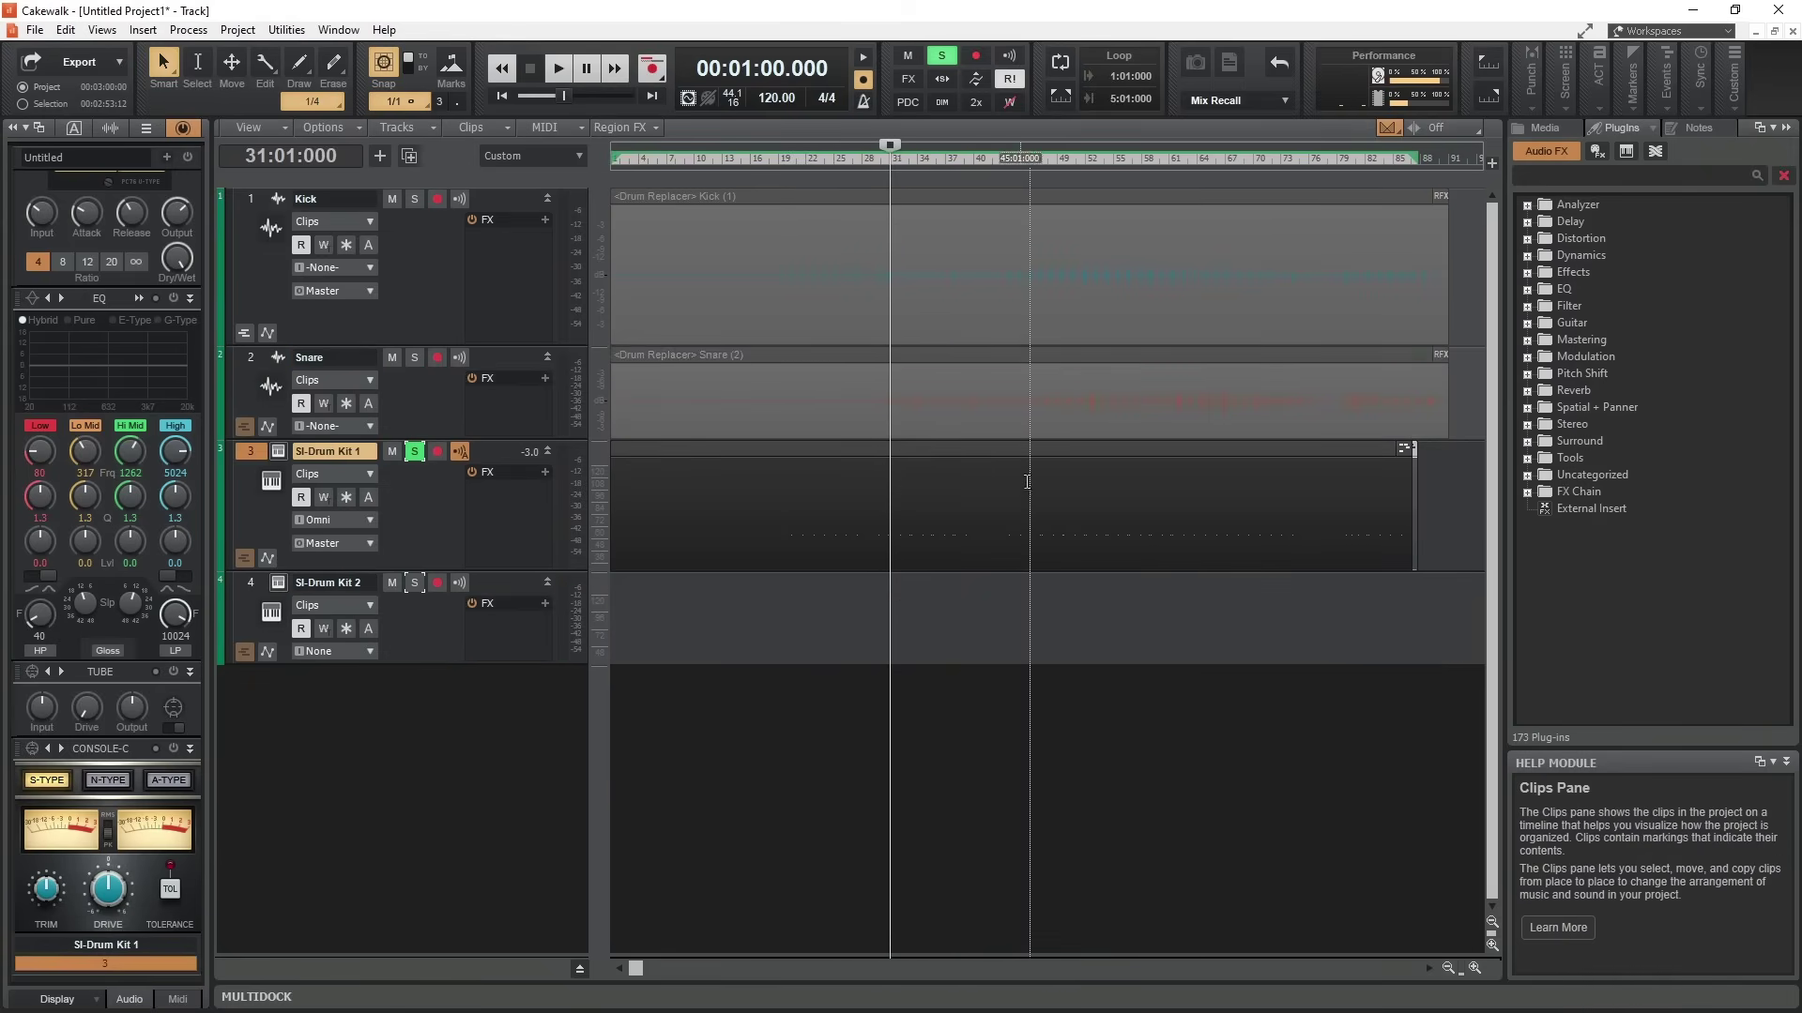
Step: Bounce the SI-Drum Kit 1 clips into one MIDI clip and open it in Piano Roll
click(1036, 461)
right_click(1036, 459)
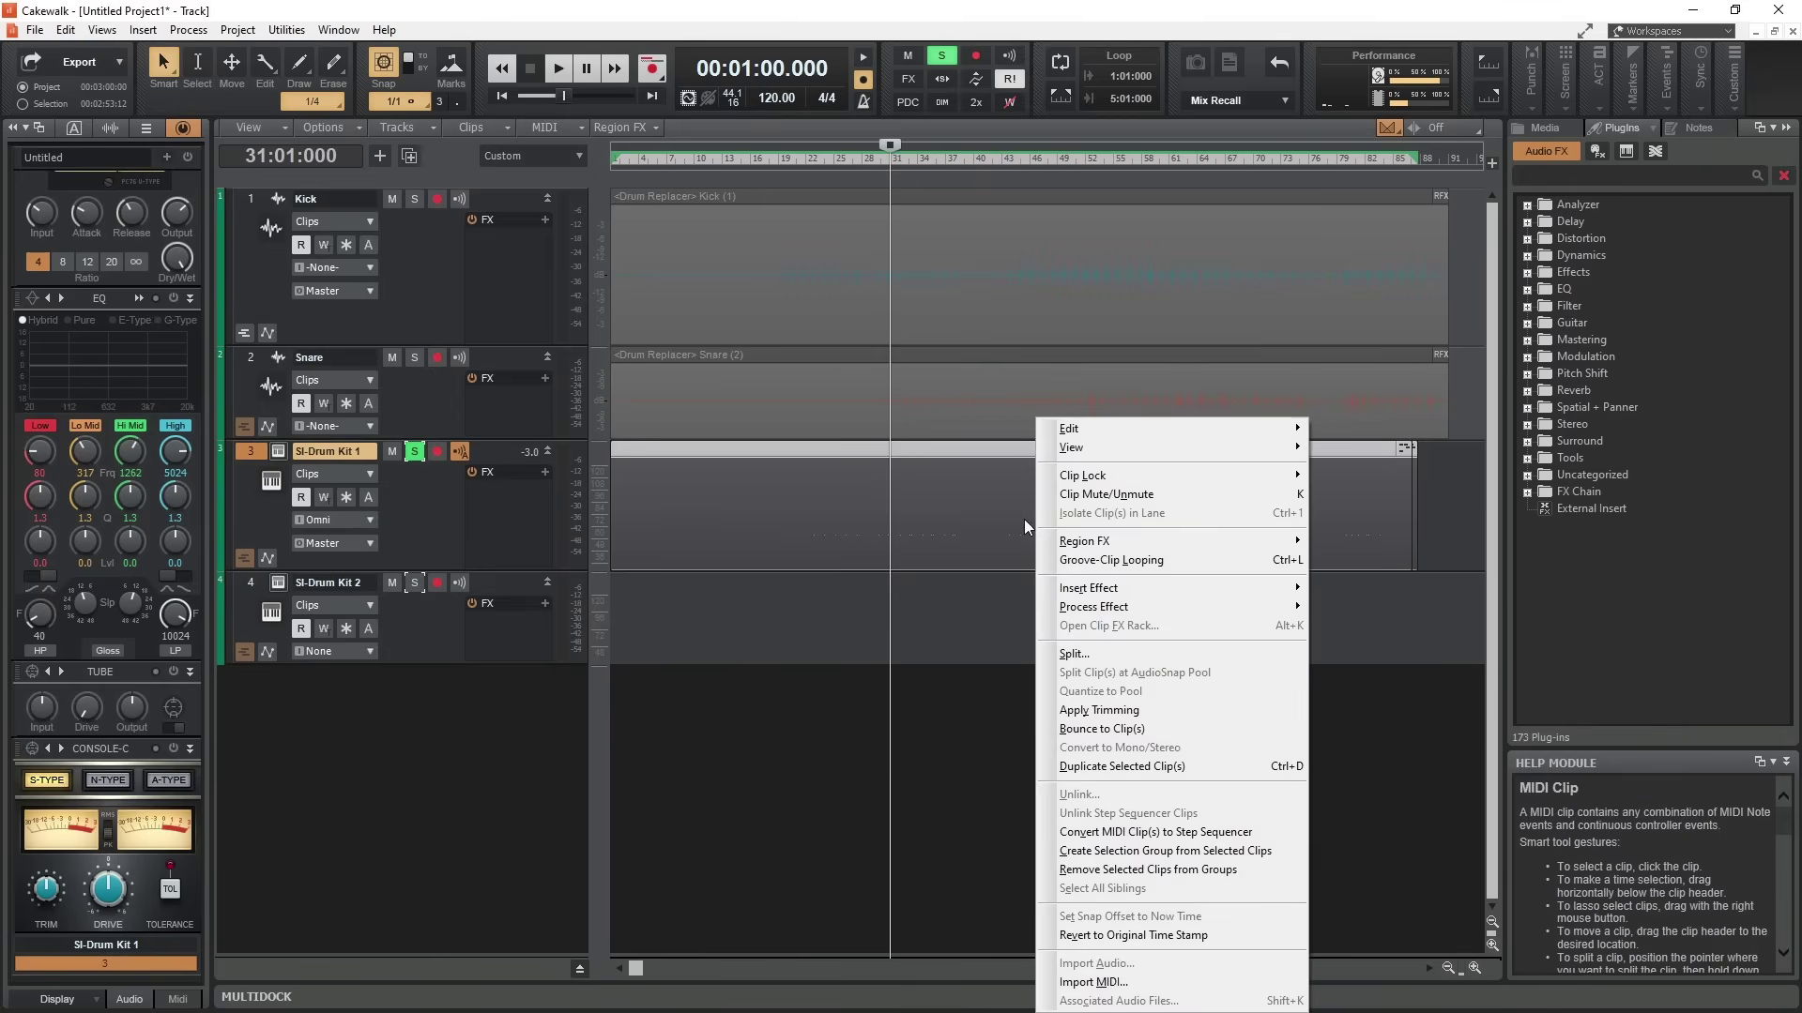
click(1098, 729)
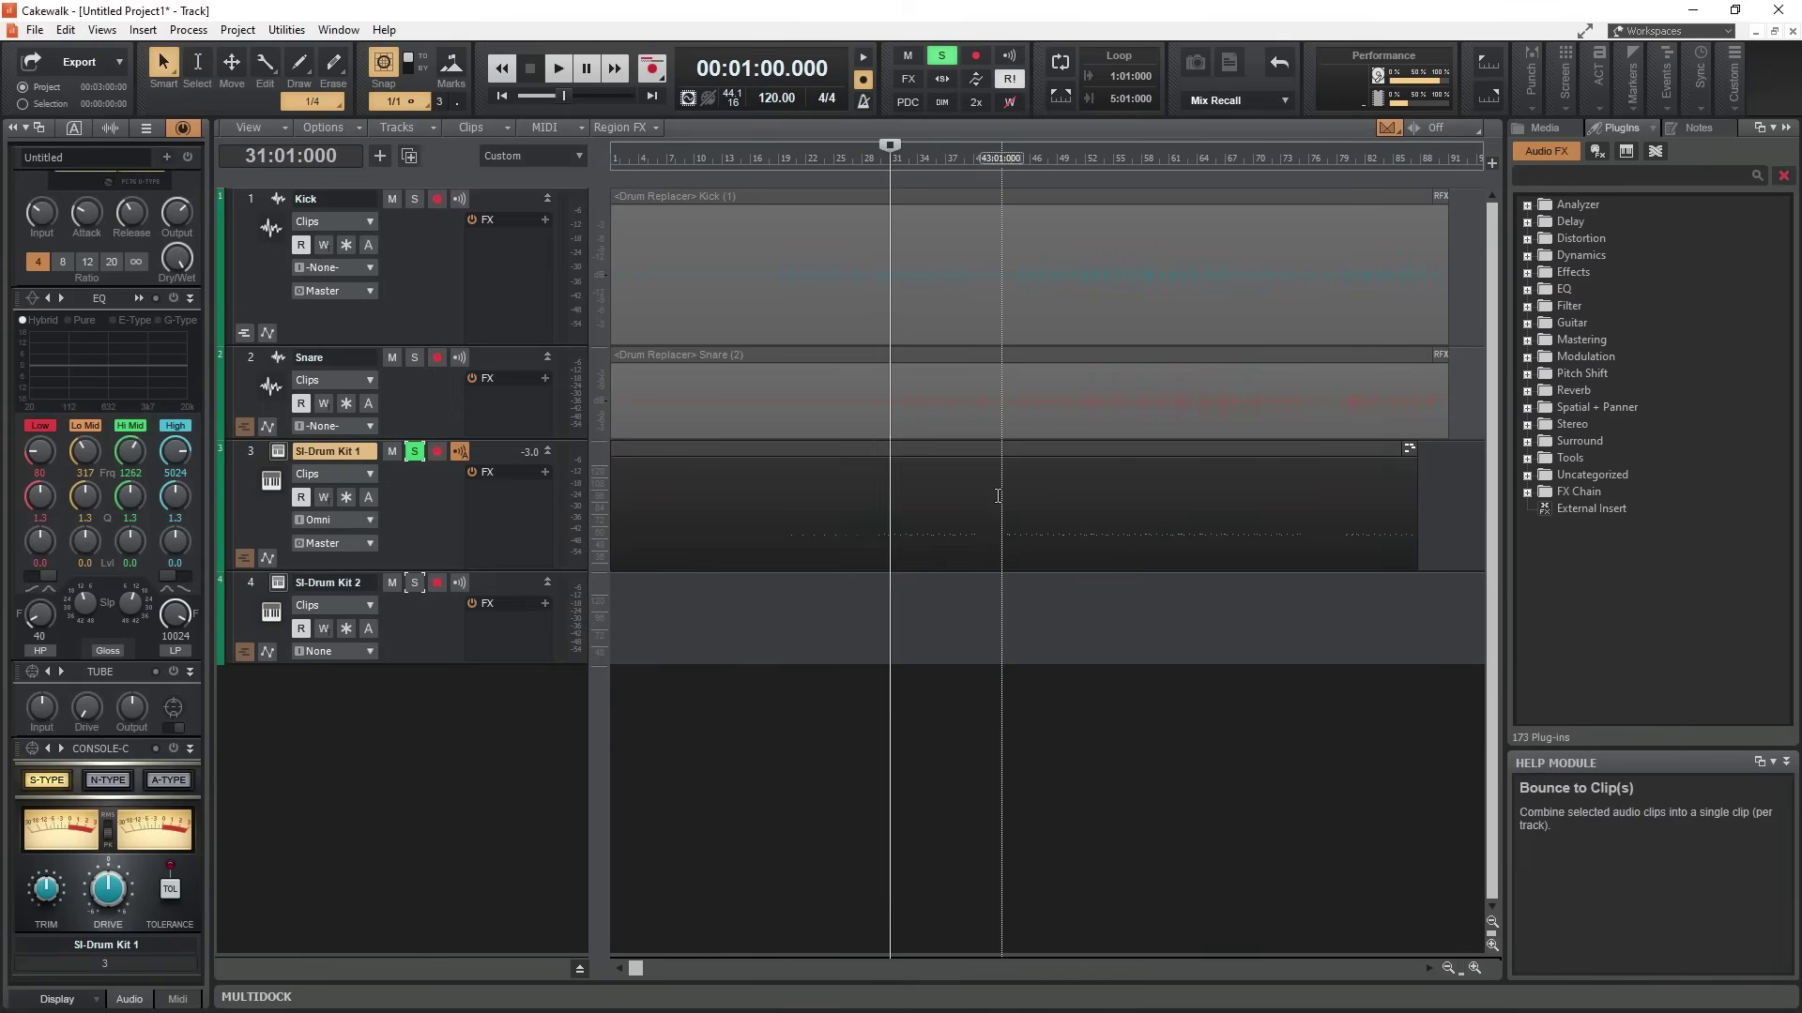
double_click(981, 469)
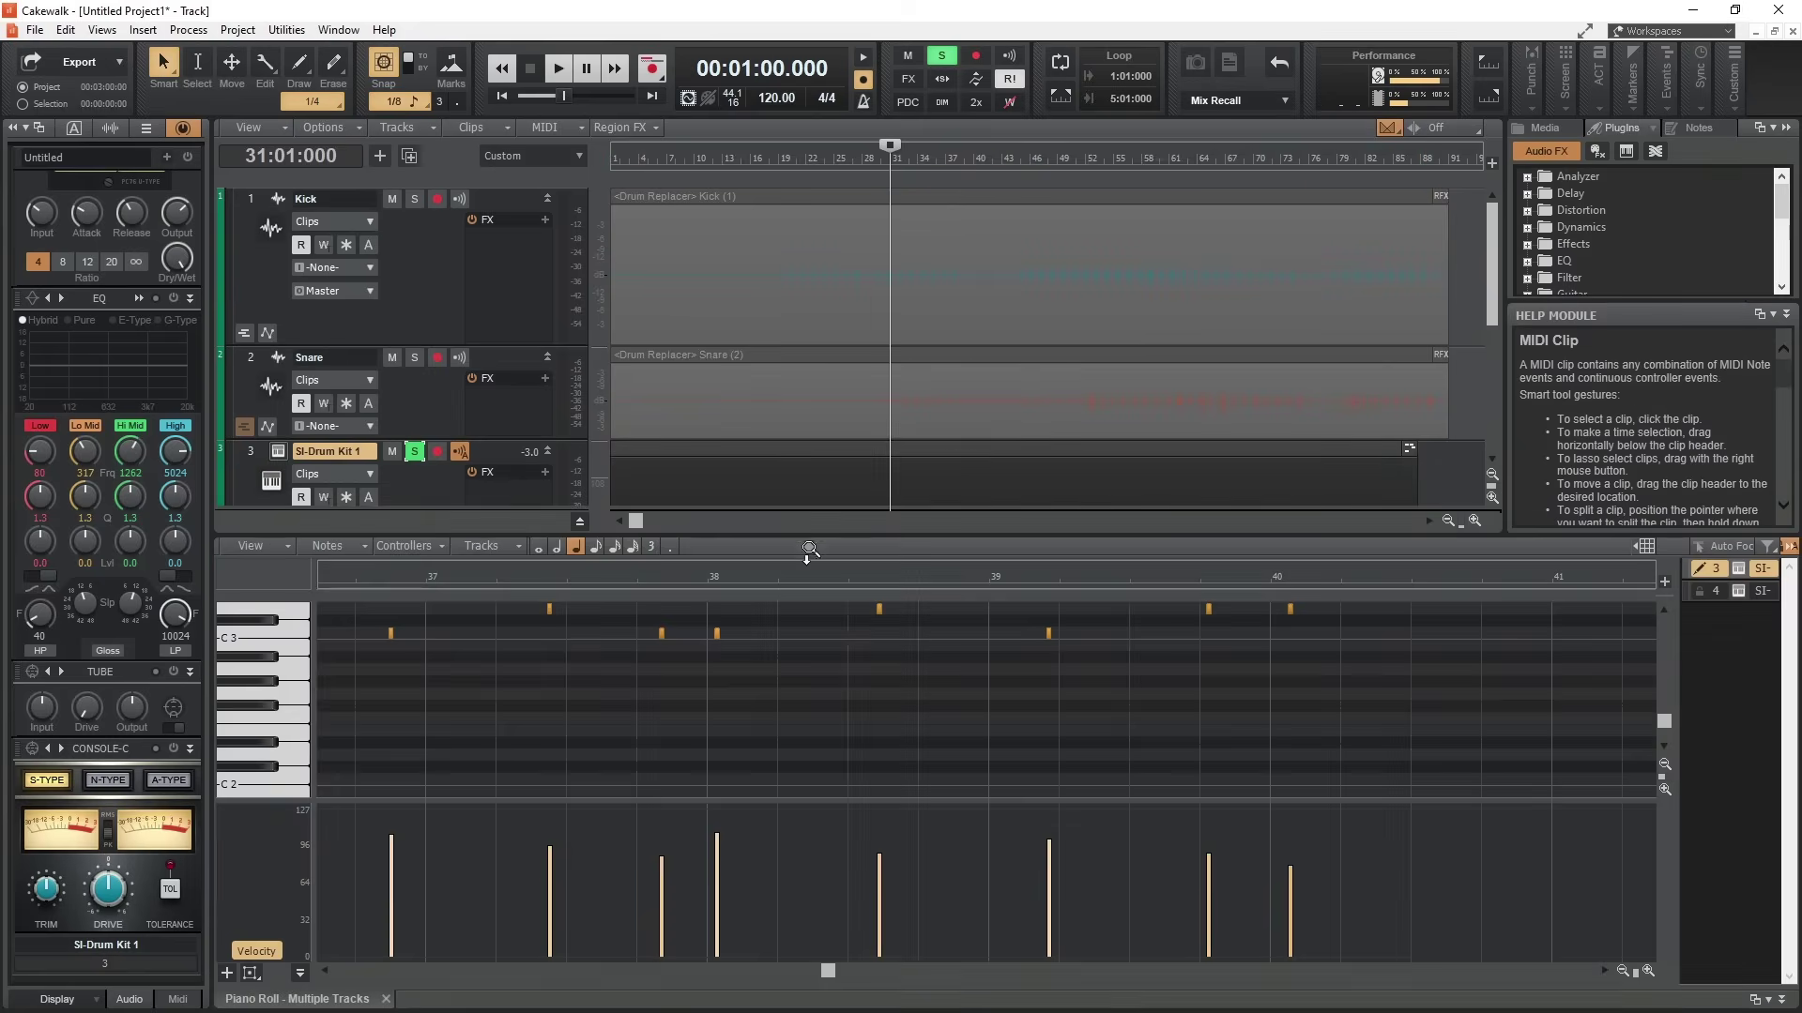
Step: Play the combined drum notes, delete the SI-Drum Kit 2 track, and close Piano Roll
key(space)
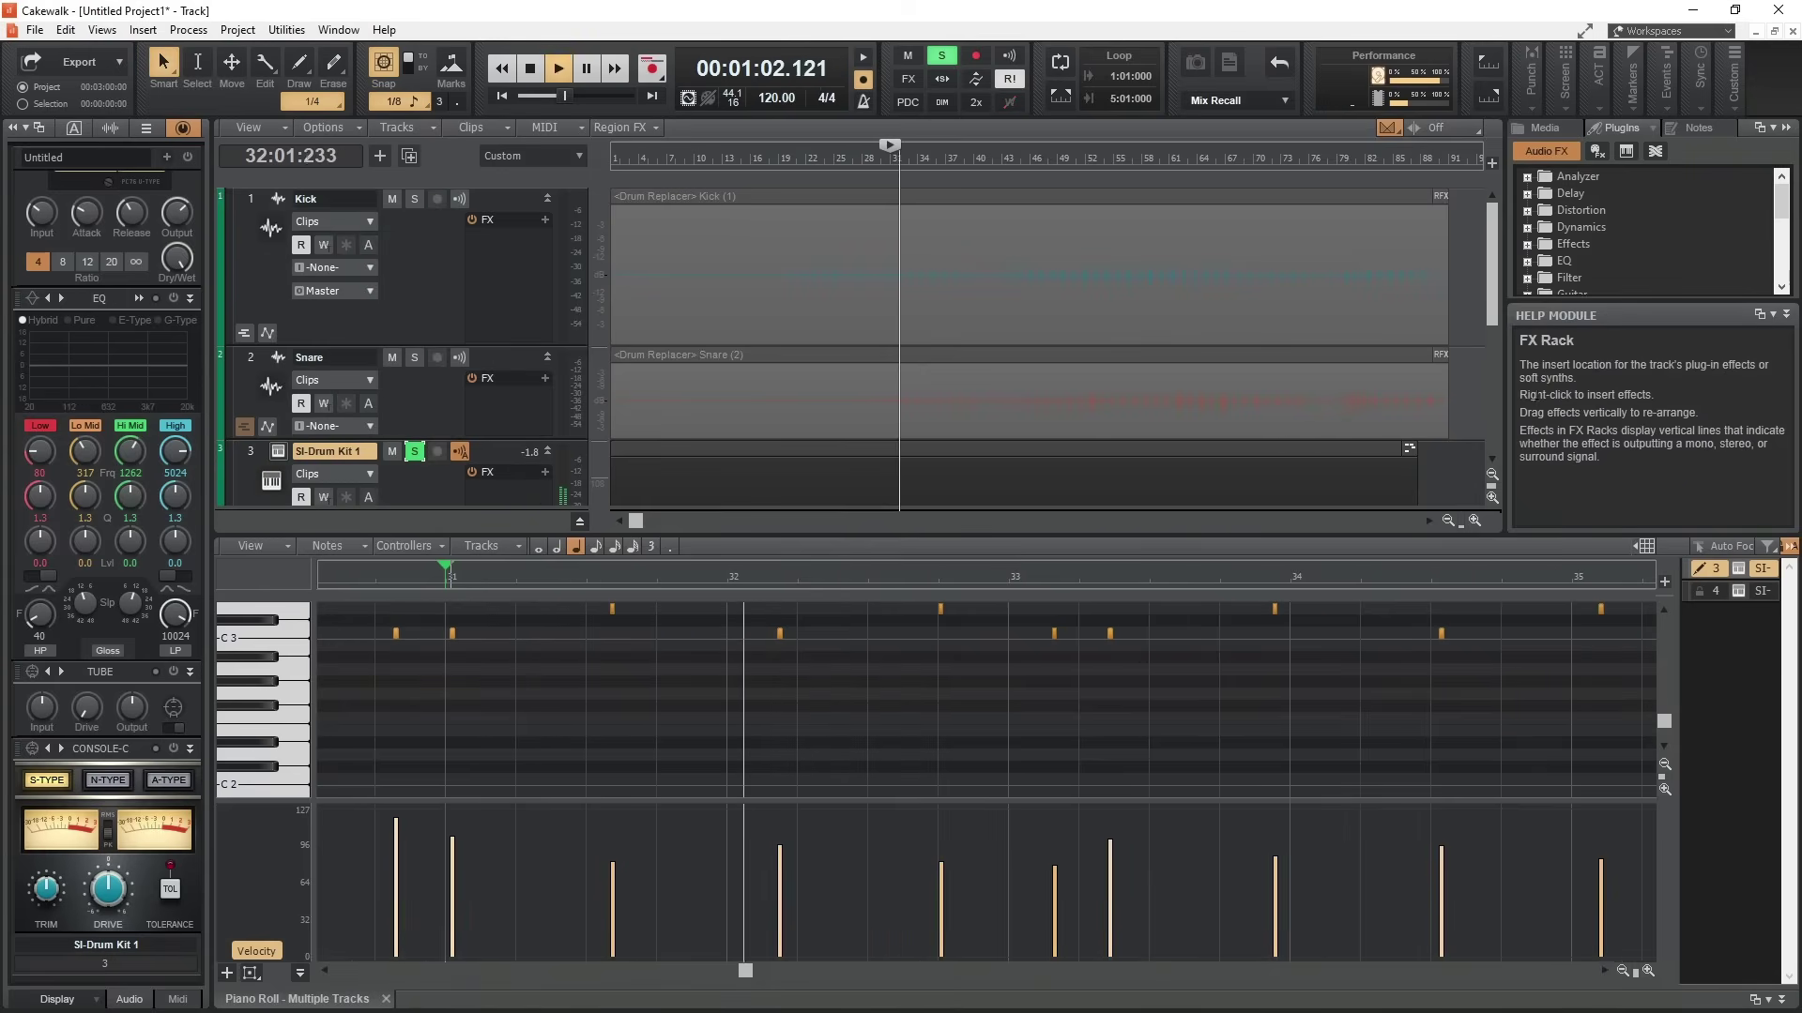
drag(1489, 312, 1450, 419)
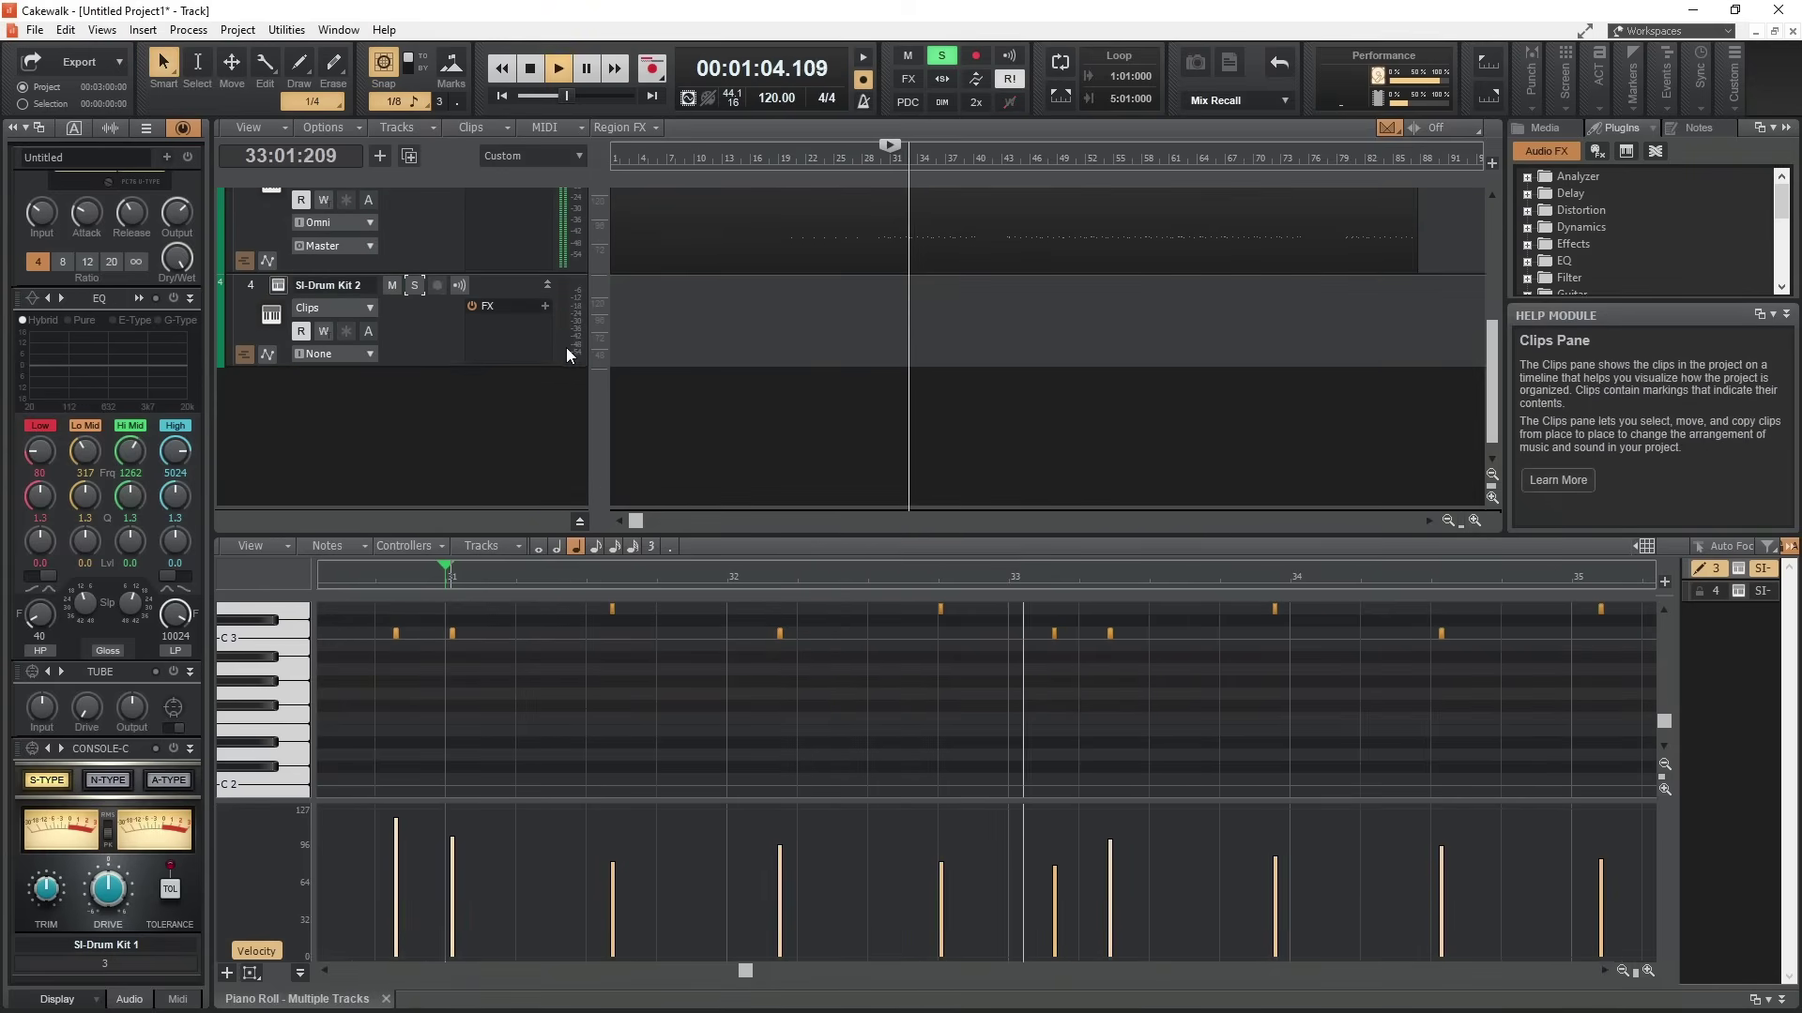
right_click(432, 348)
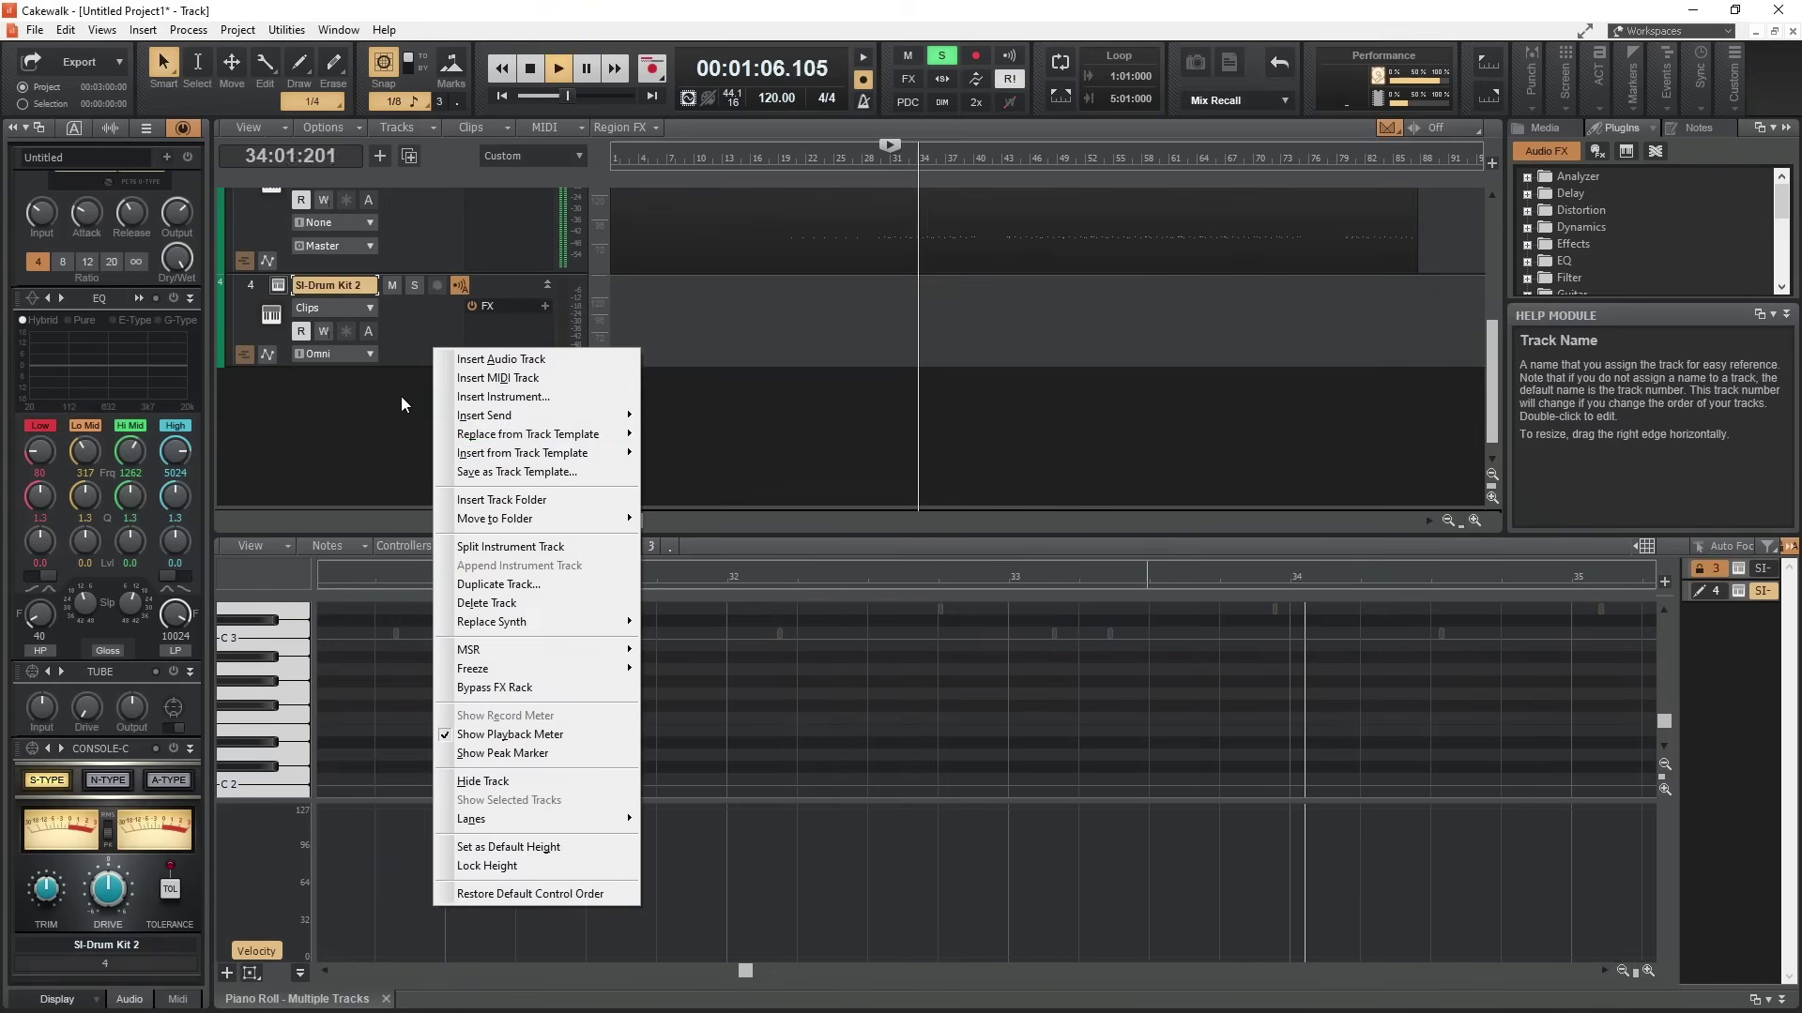
click(480, 603)
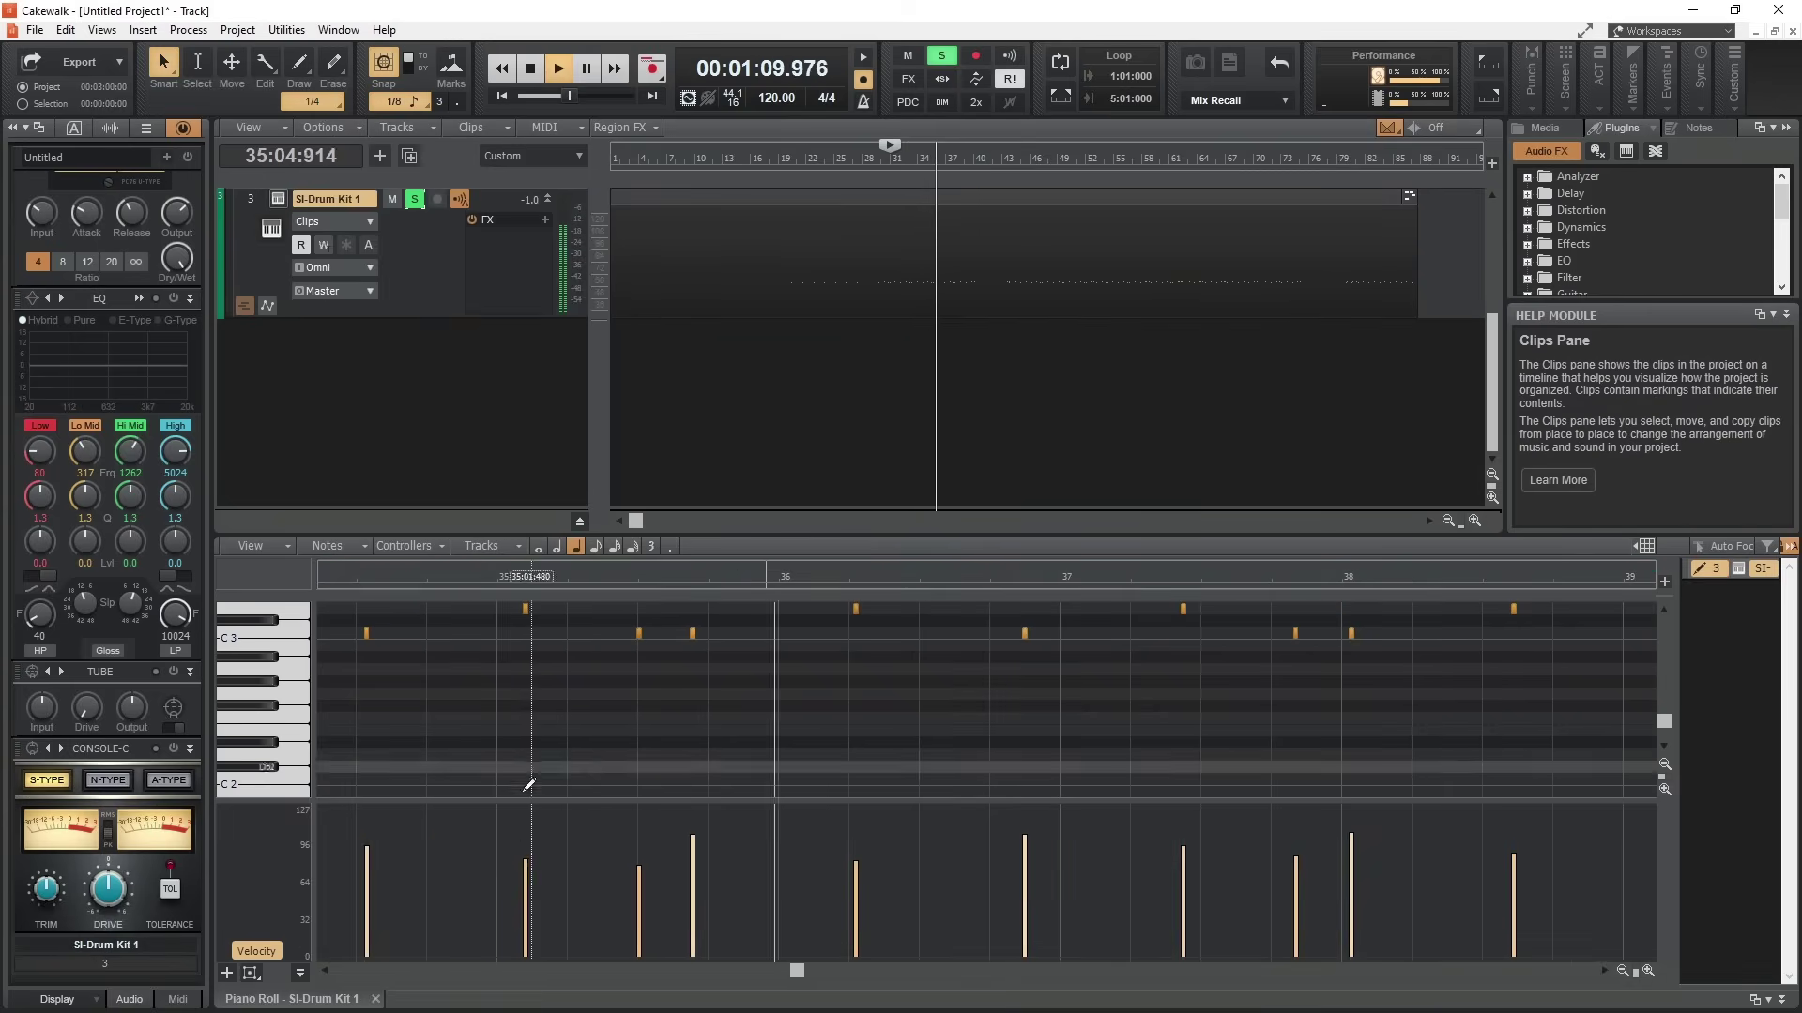
click(375, 998)
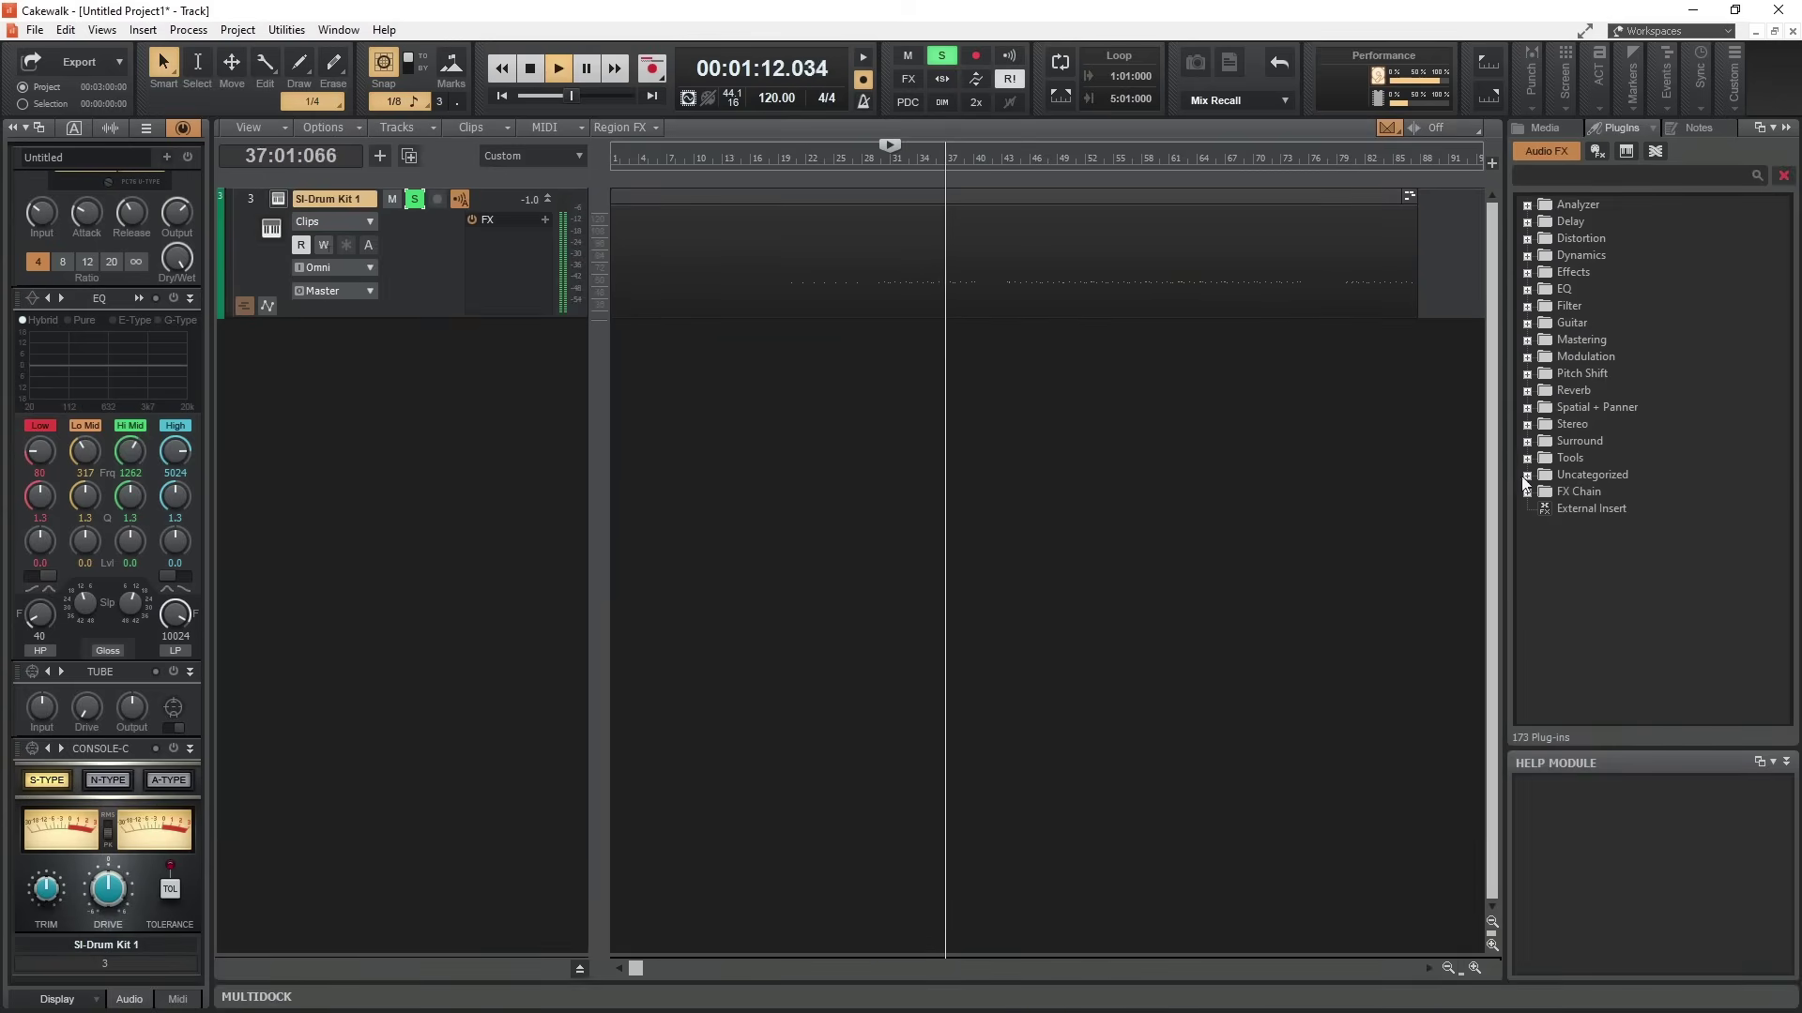
Step: Stop playback, move the SI-Drum Kit 2 clip onto track 3, and bounce both clips into one
key(space)
scroll(1490, 695, up, 5)
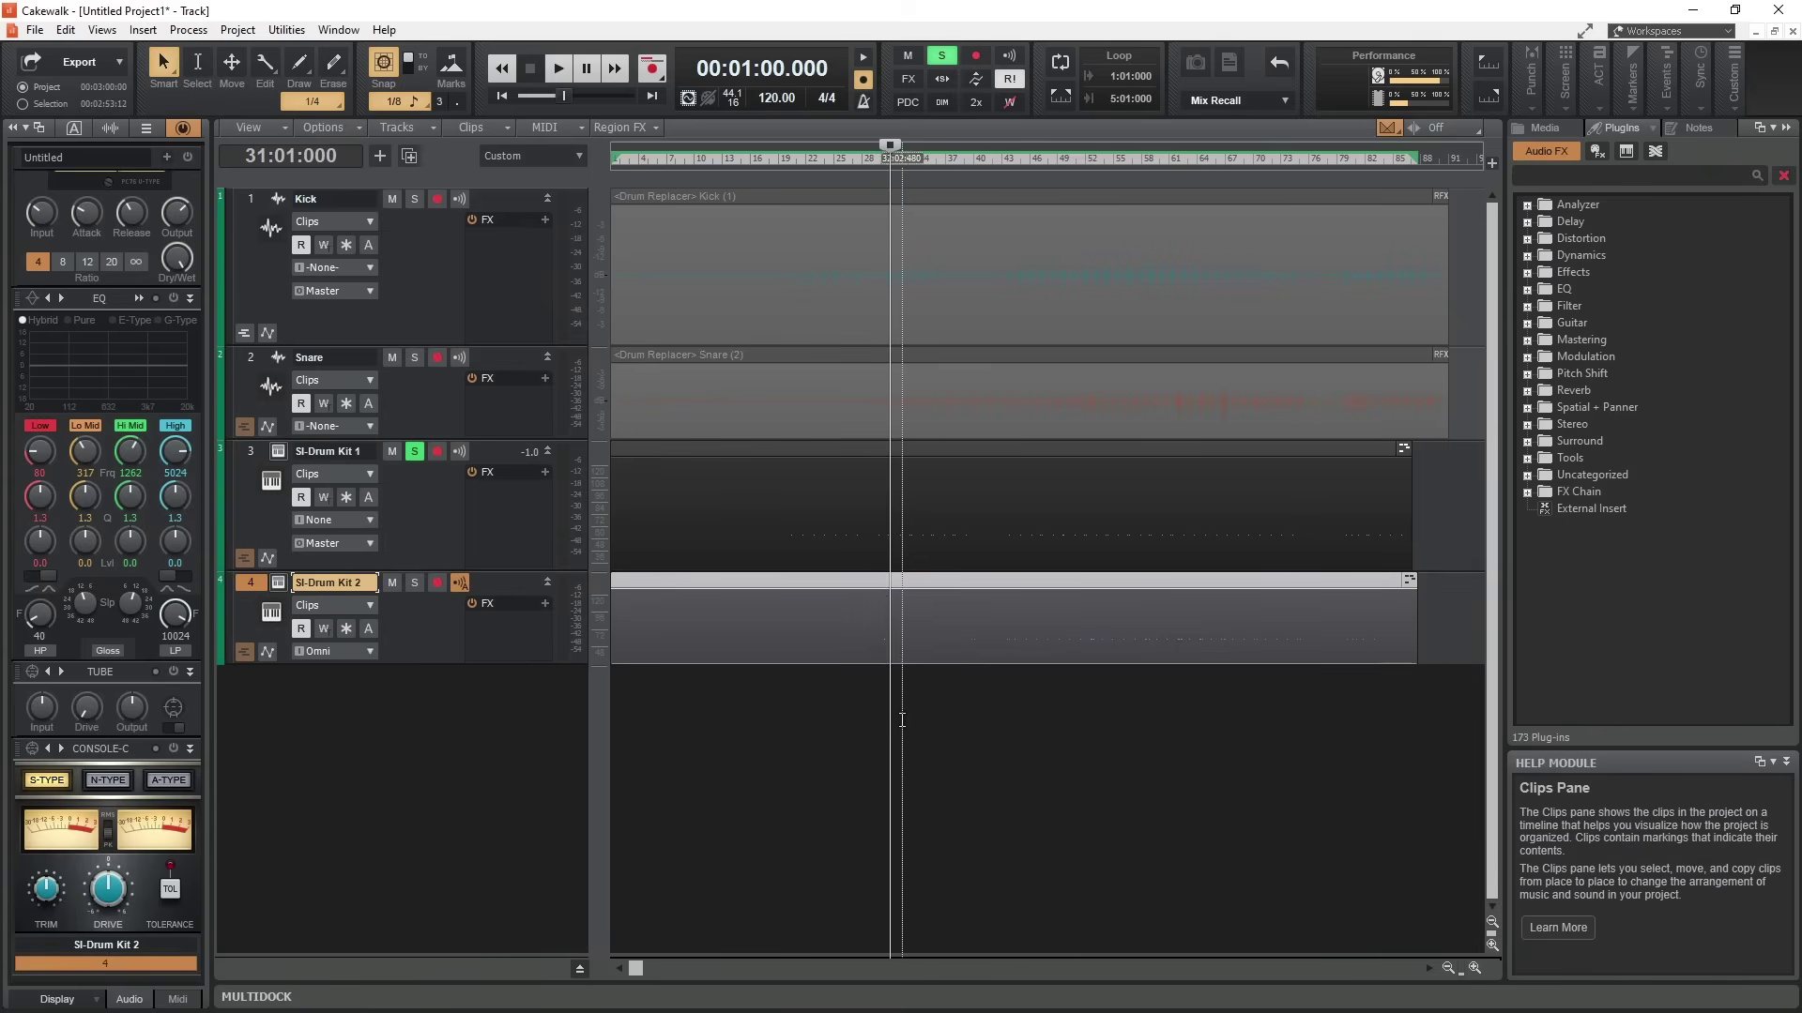
drag(879, 584, 1197, 447)
right_click(1197, 447)
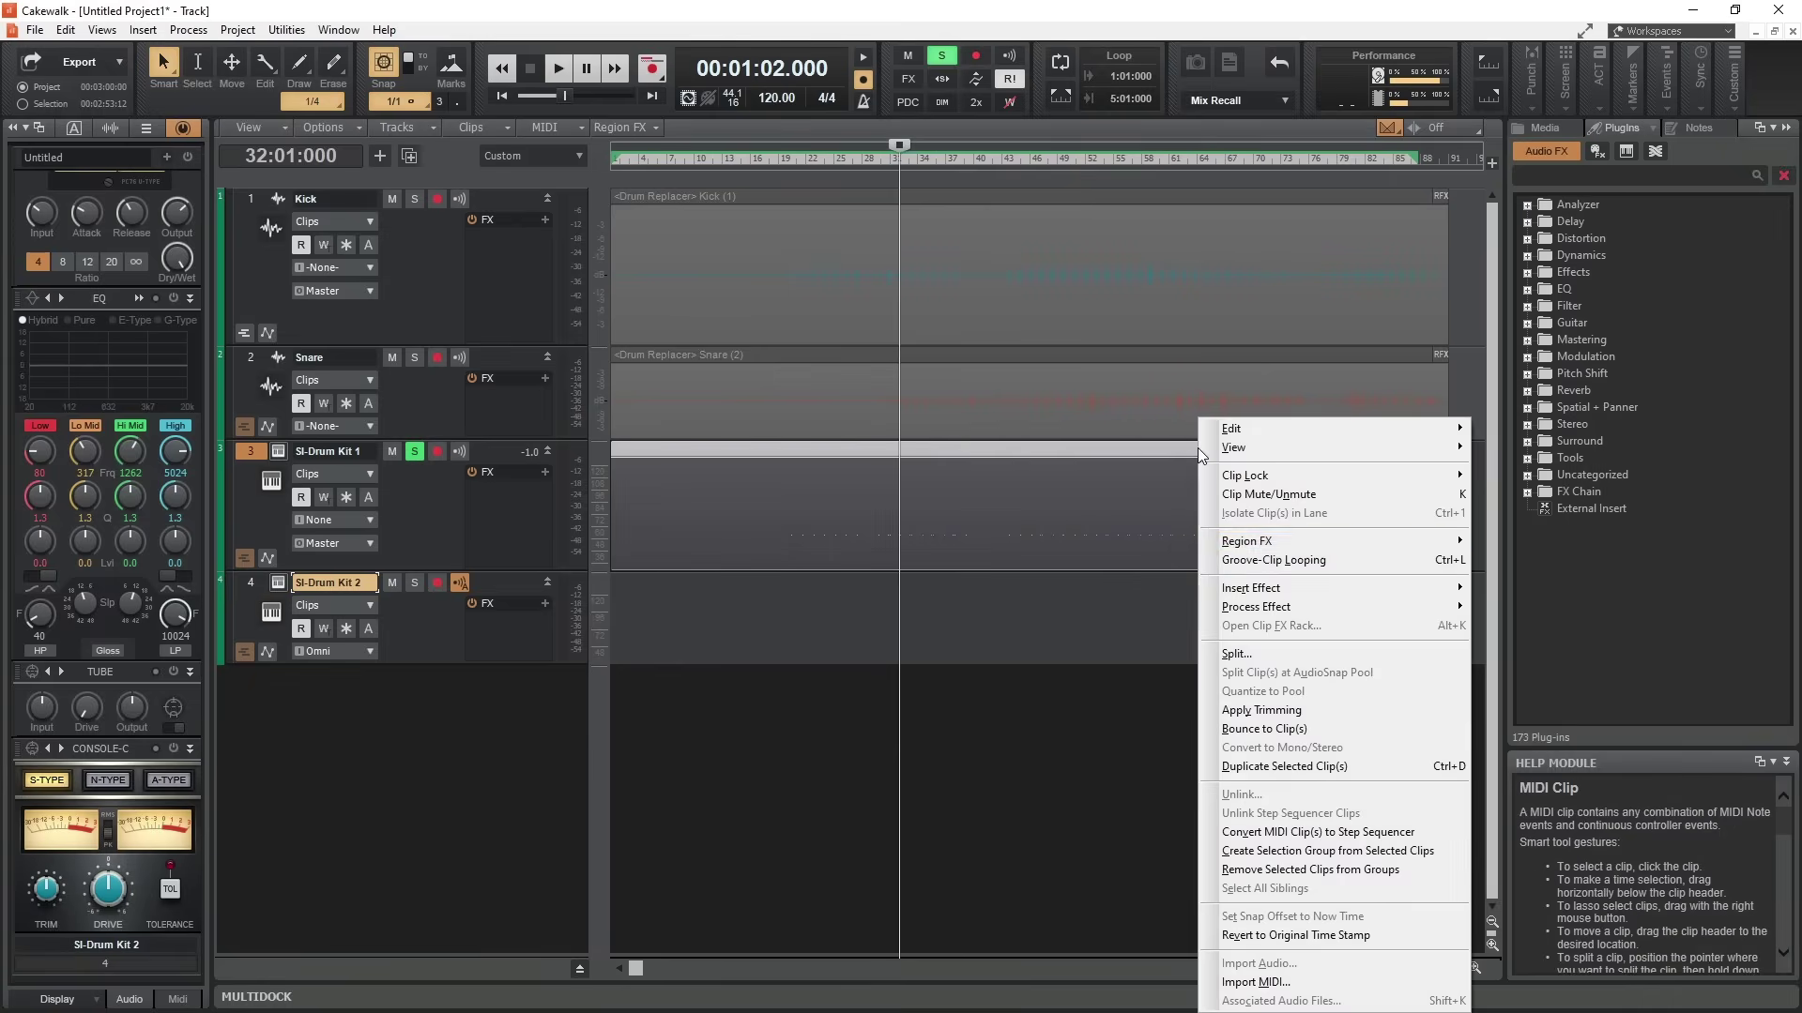
click(1272, 730)
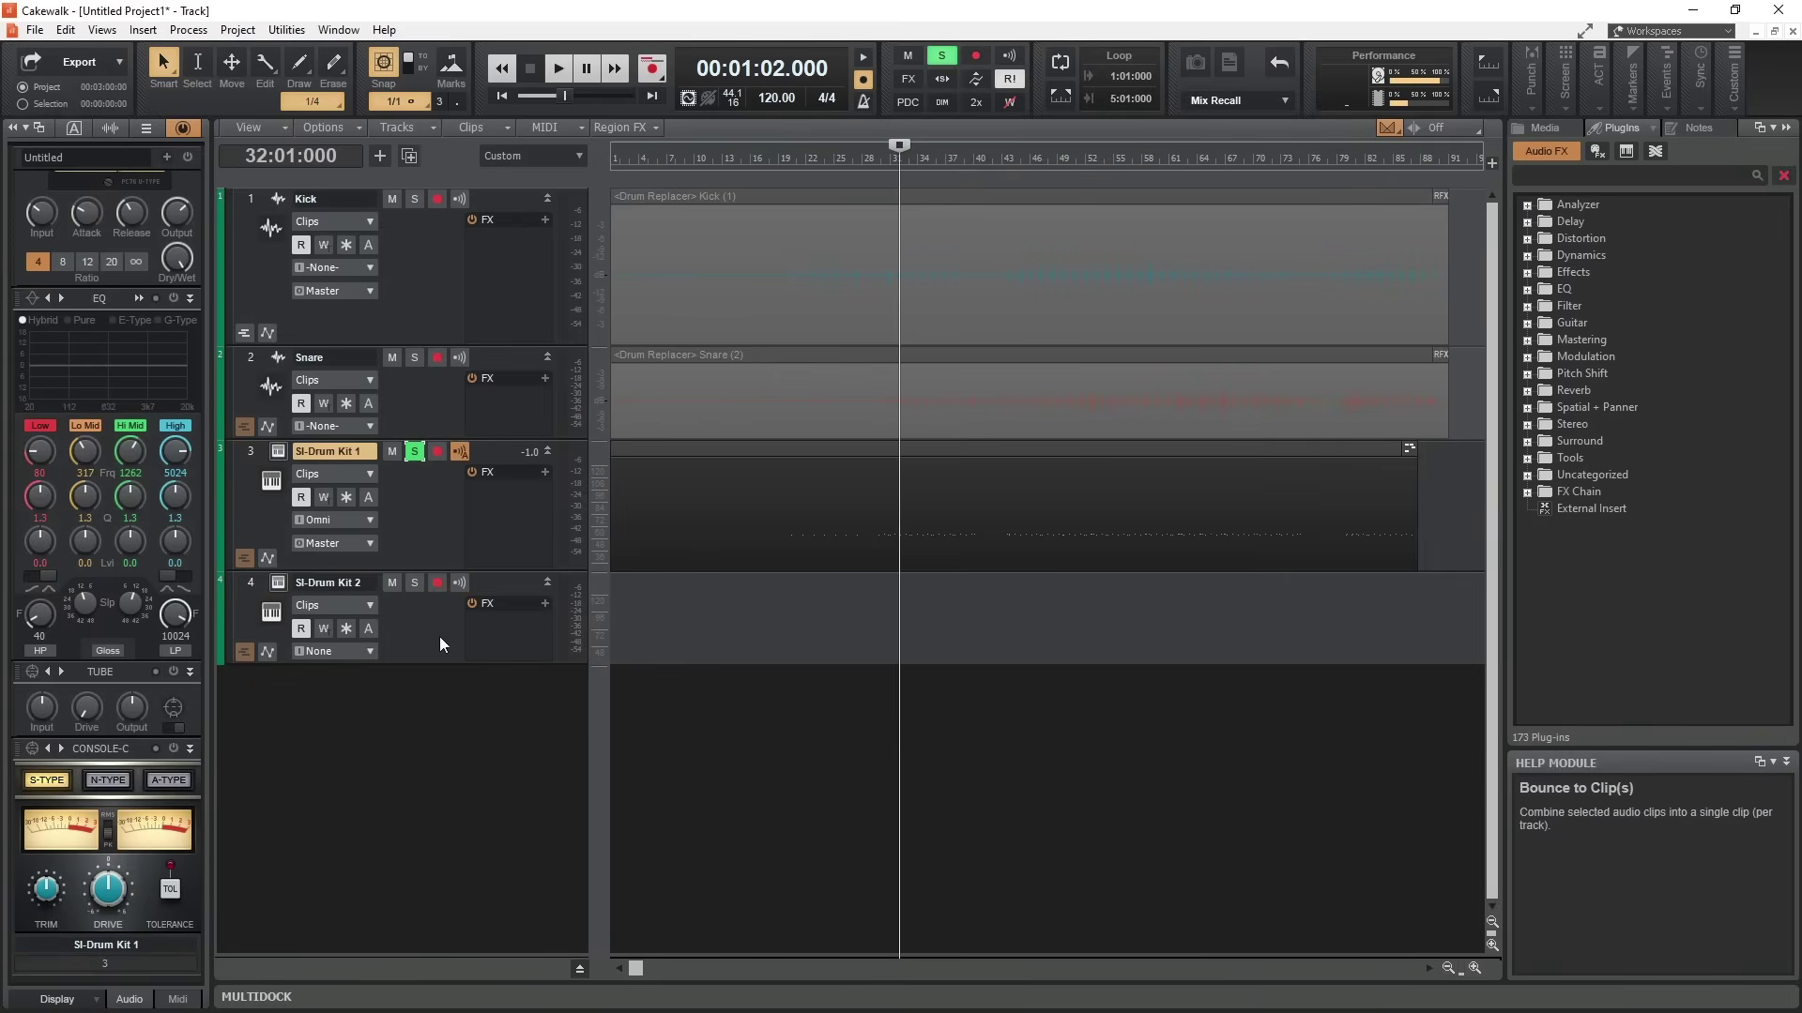